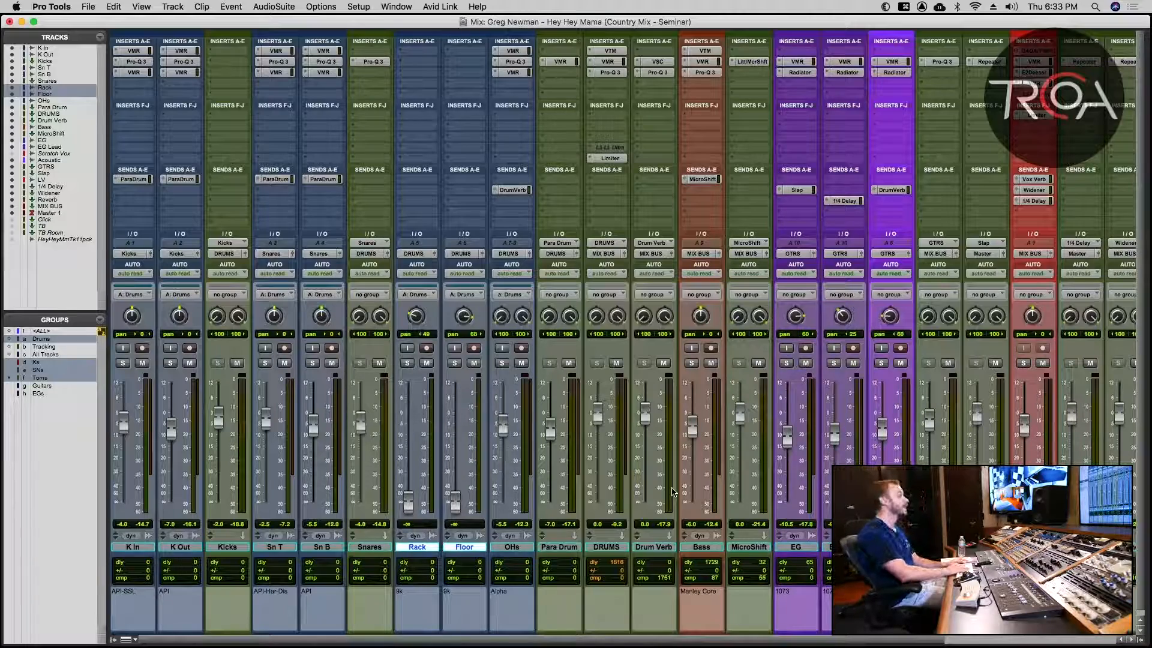
Play the song from bar 1 in the Edit window and watch the channel meters in the Mix window.
key(super+equal)
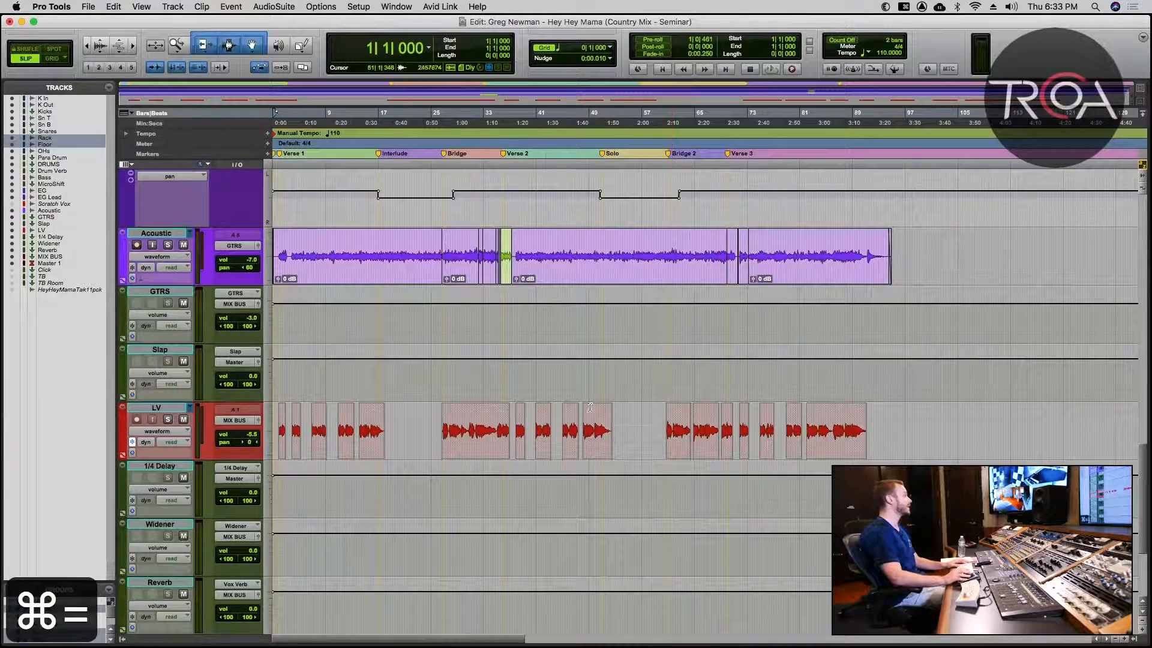
scroll(503, 380, up, 5)
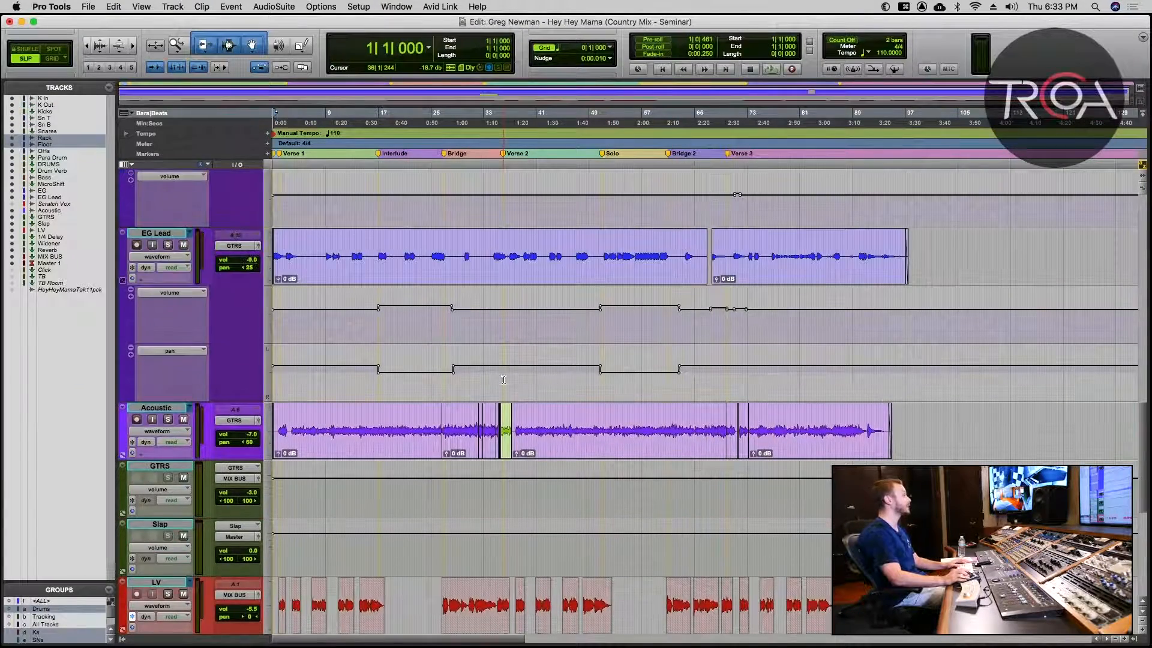
scroll(504, 379, up, 5)
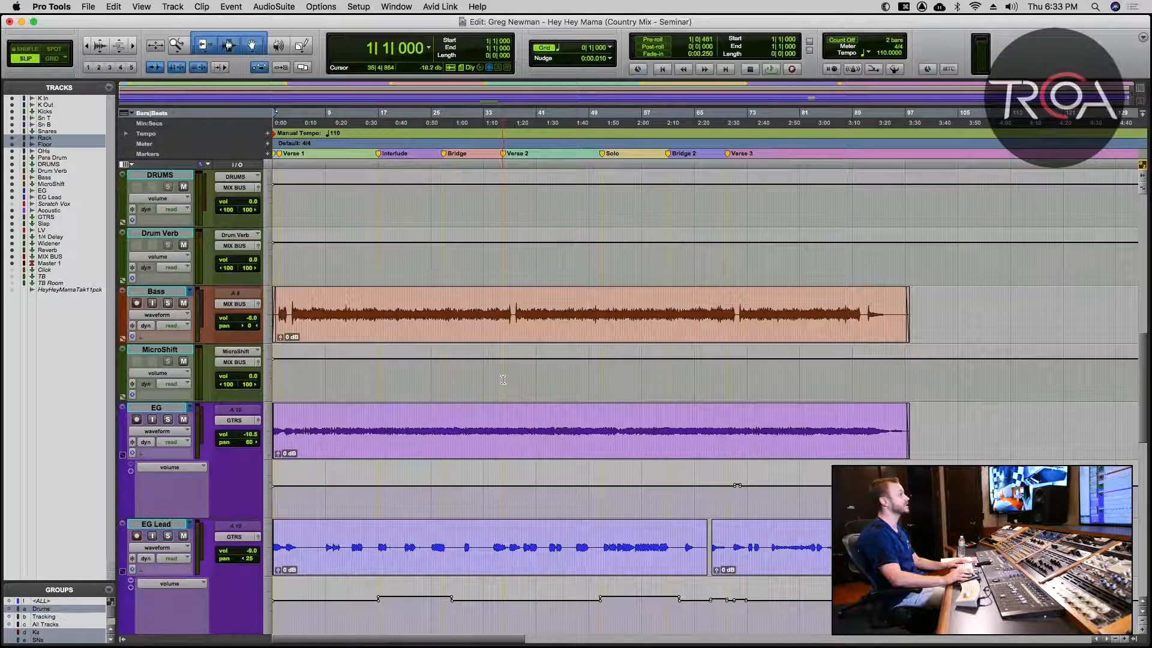
key(space)
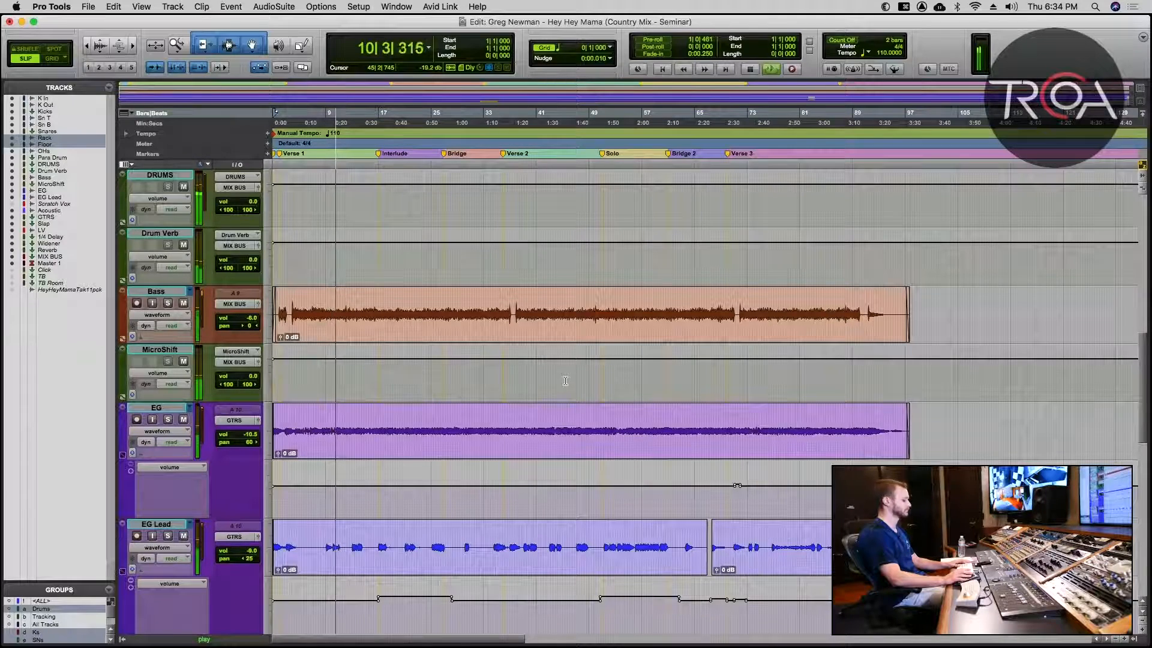
key(super+equal)
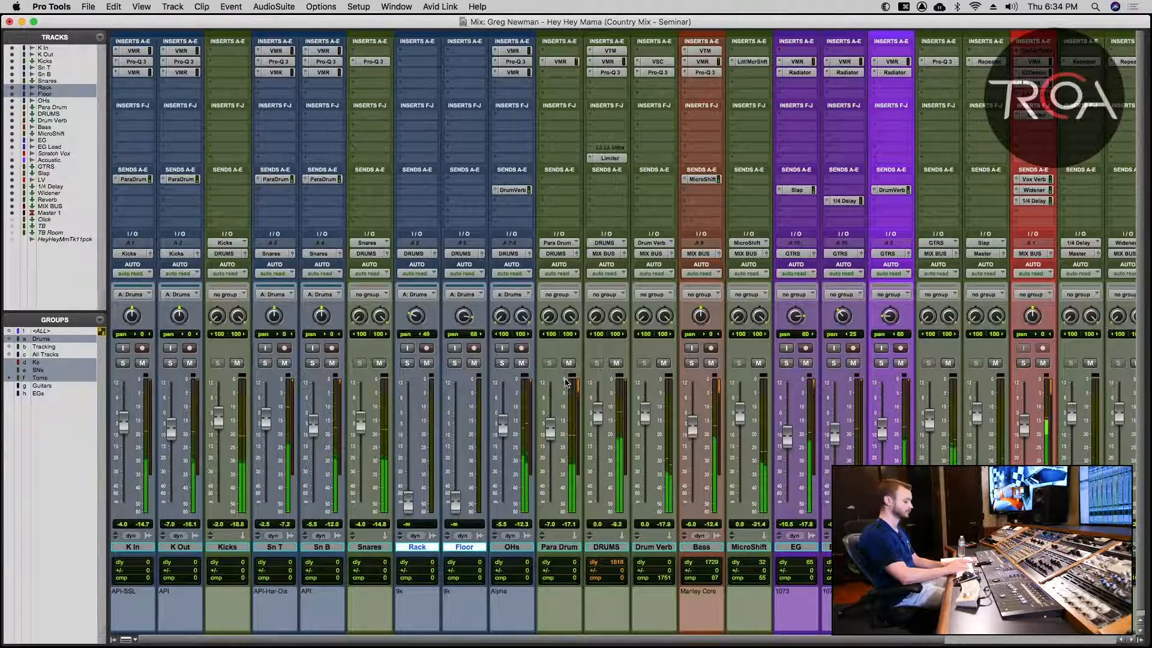
Examine the drum, bass, guitar and vocal tracks and their automation in the Edit window during playback, and stop the song.
key(super+equal)
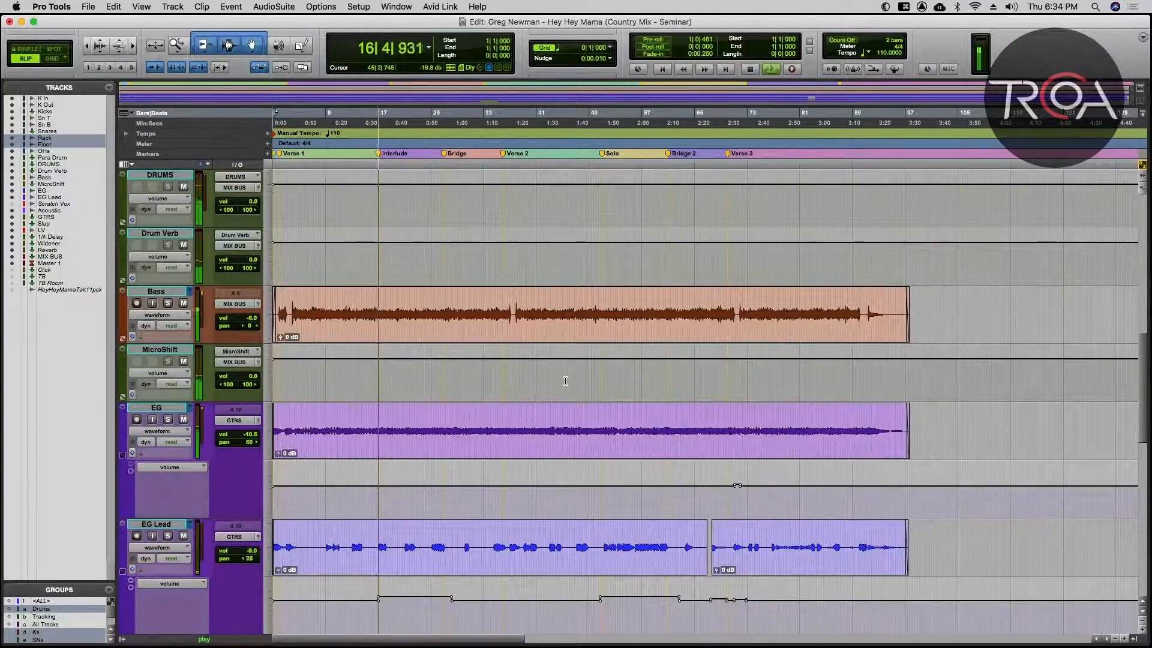
scroll(565, 380, up, 10)
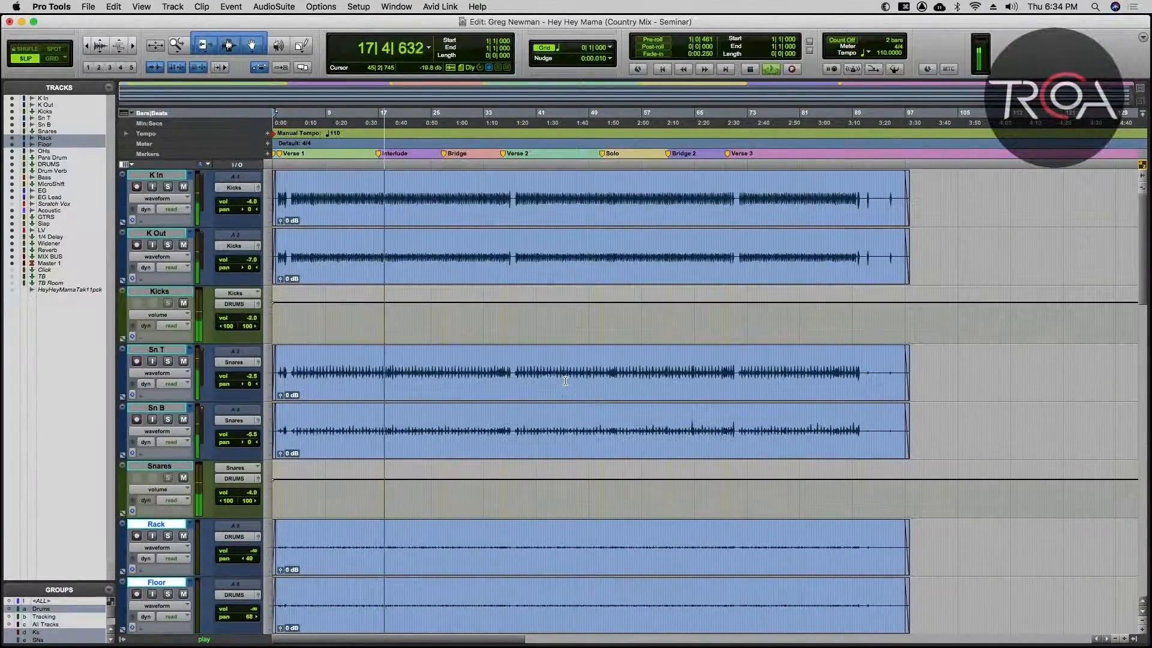
scroll(565, 381, down, 12)
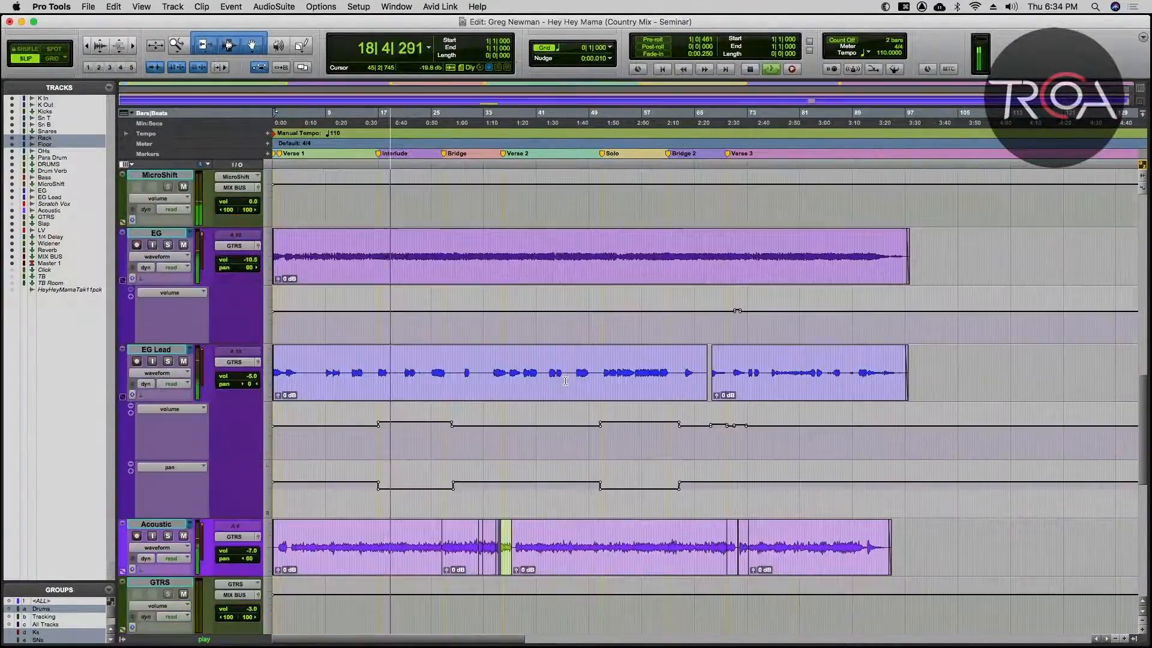
scroll(565, 380, down, 3)
scroll(565, 381, down, 1)
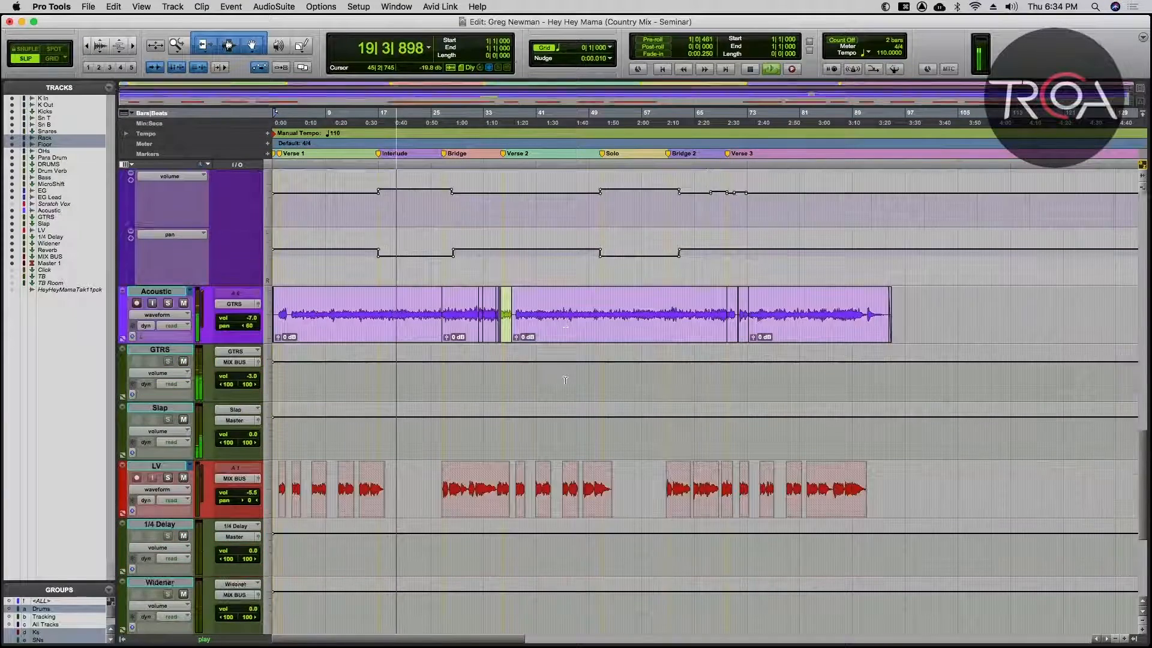
scroll(565, 381, up, 3)
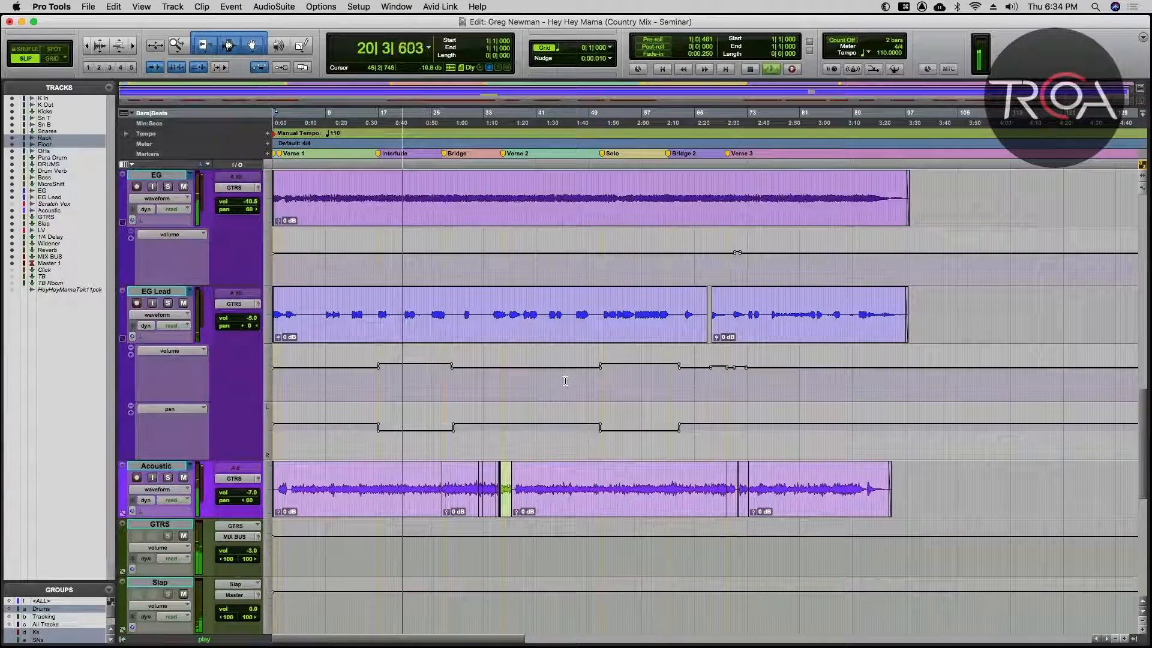
scroll(565, 380, up, 1)
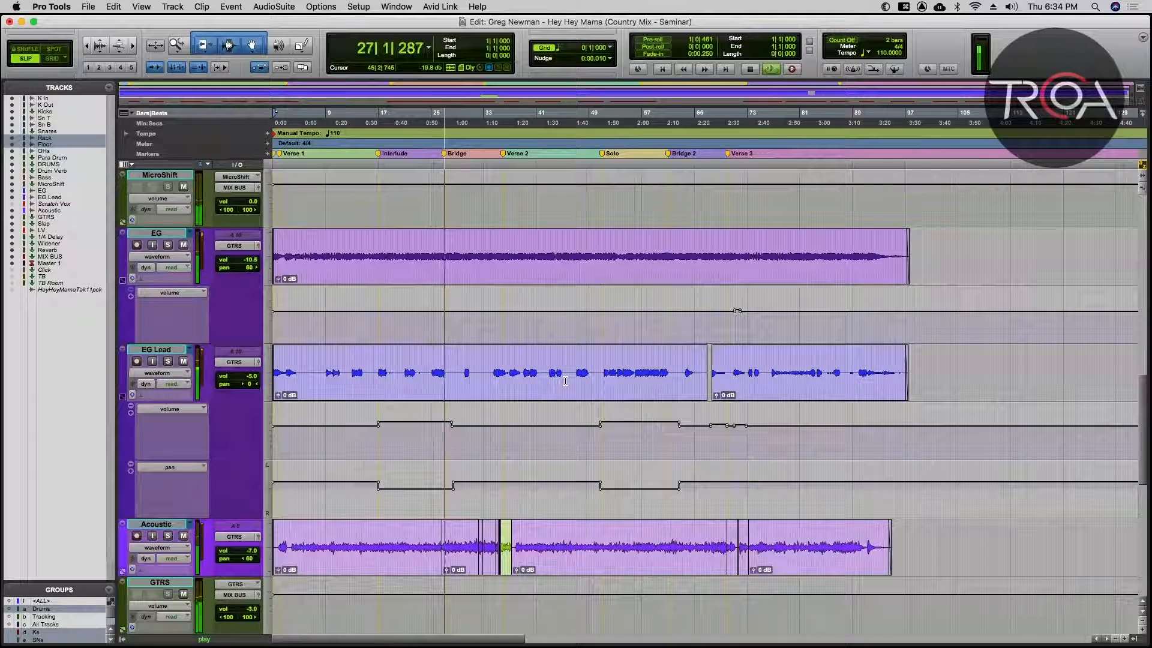
key(space)
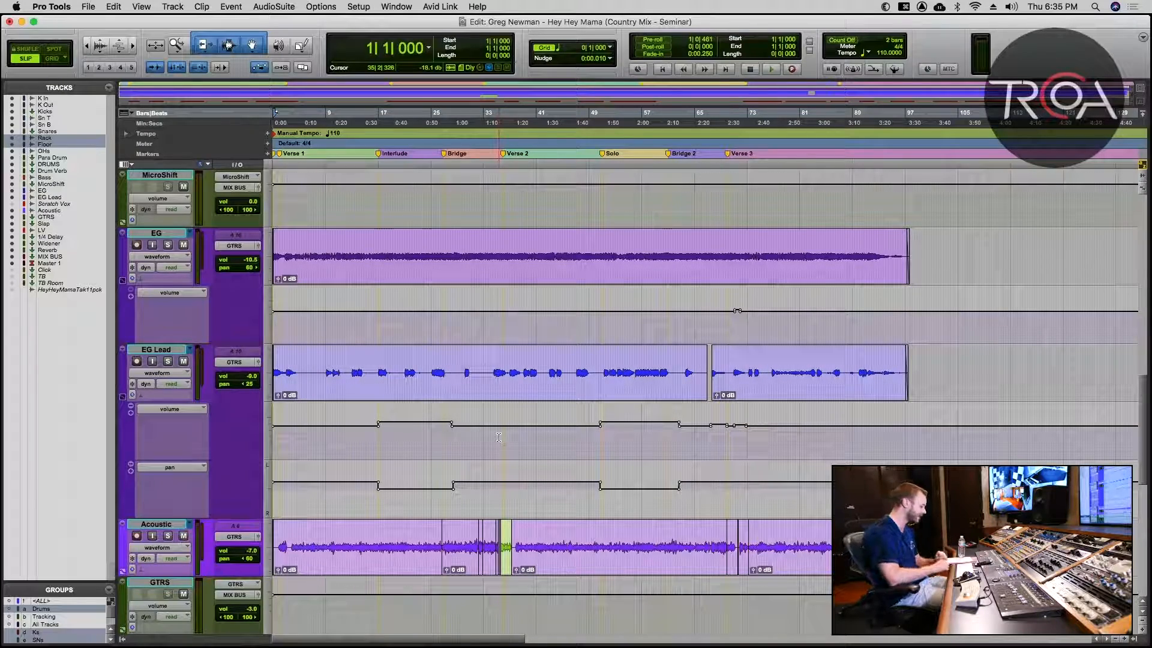
Show the Mix window with narrow channel strips so that all tracks fit in view.
key(super+equal)
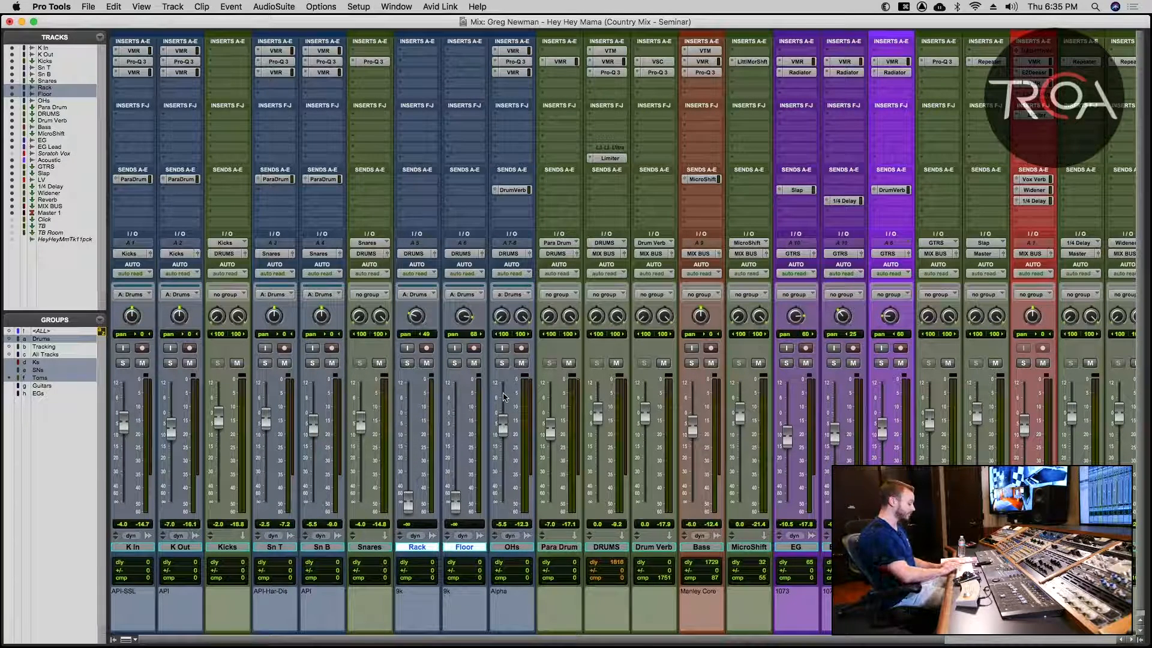
key(alt+super+m)
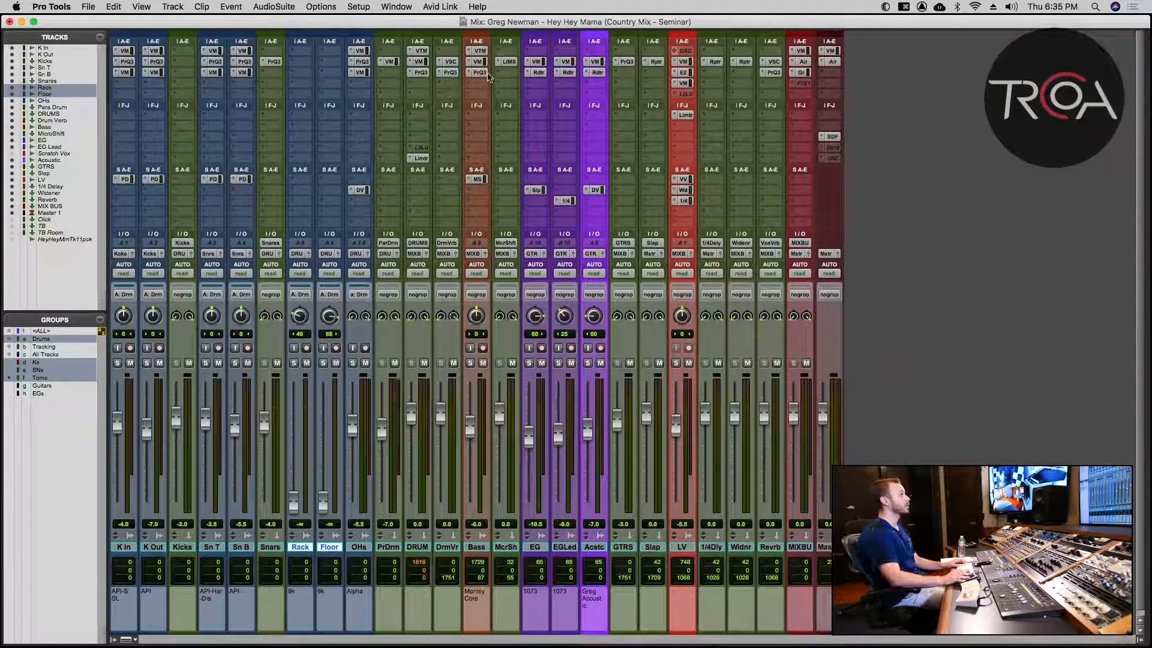
key(super+equal)
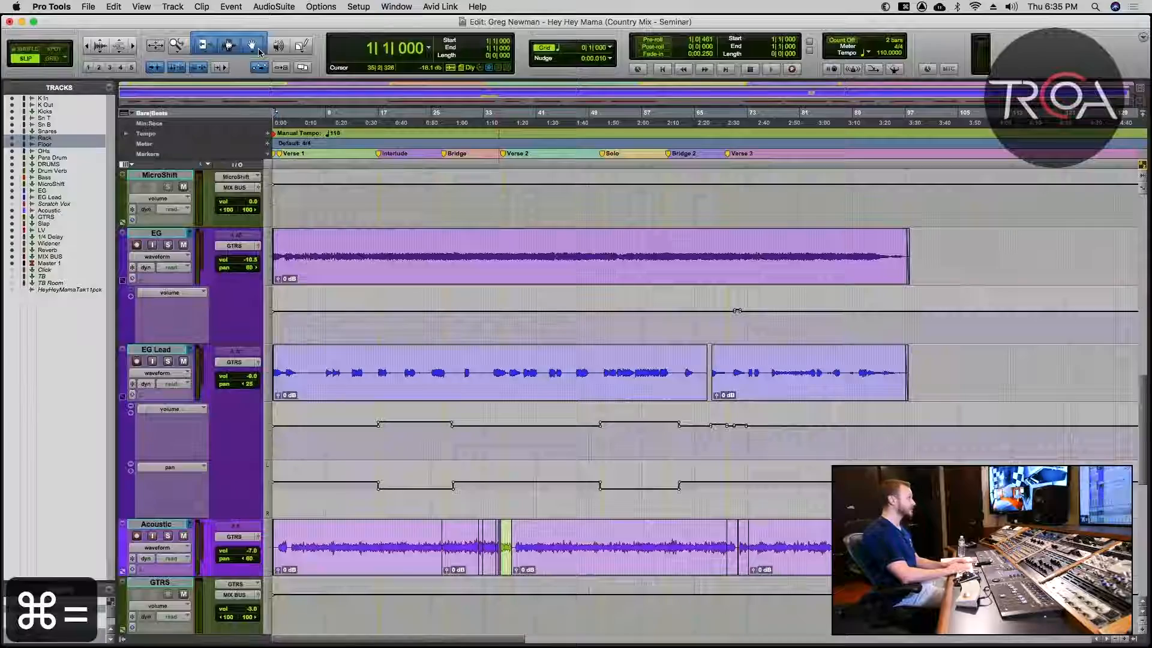
key(super+equal)
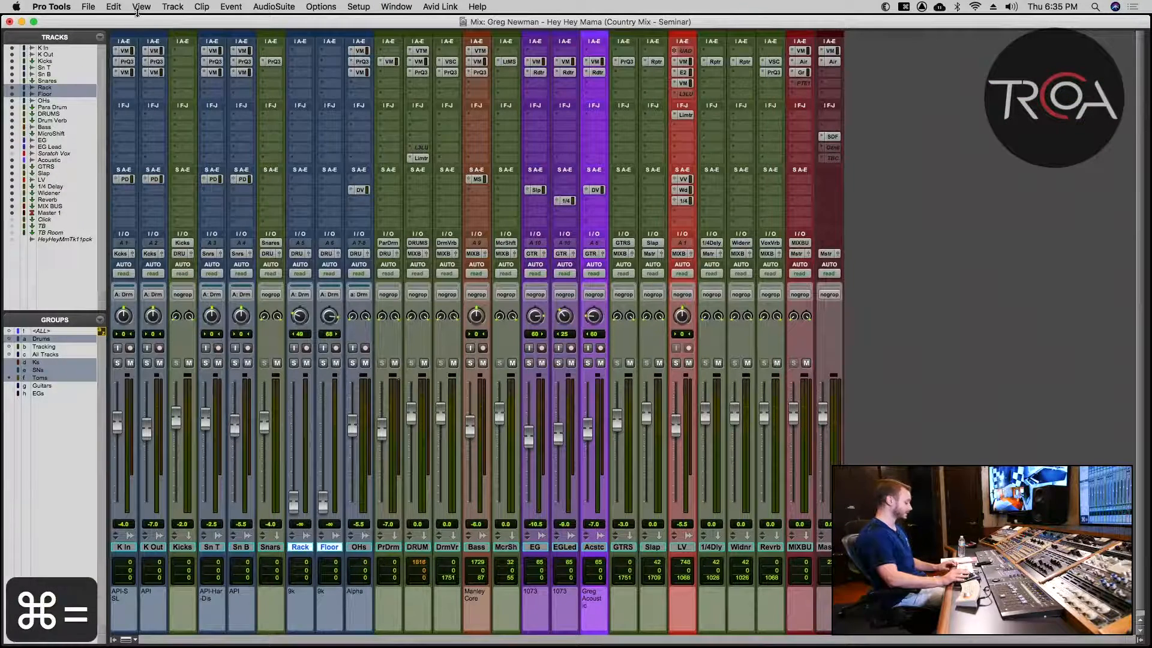
Bypass inserts A to C across all tracks, the lead vocal's fourth insert, and the limiters on the lead vocal and DRUMS bus.
alt+super+click(126, 51)
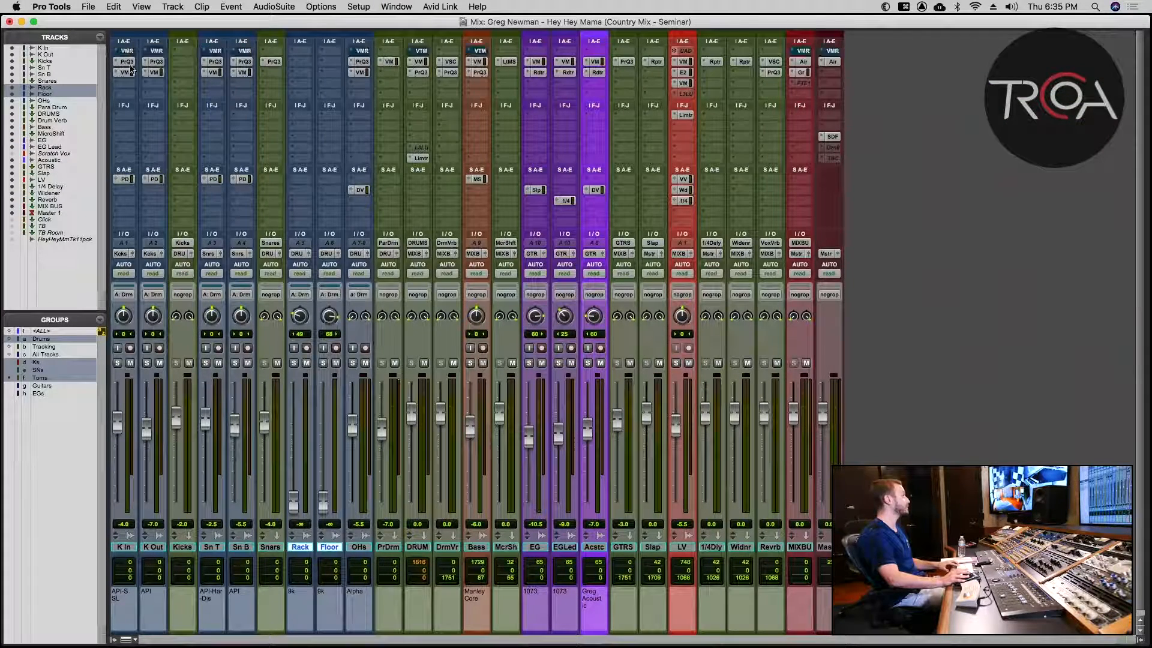
alt+super+click(129, 62)
alt+super+click(129, 73)
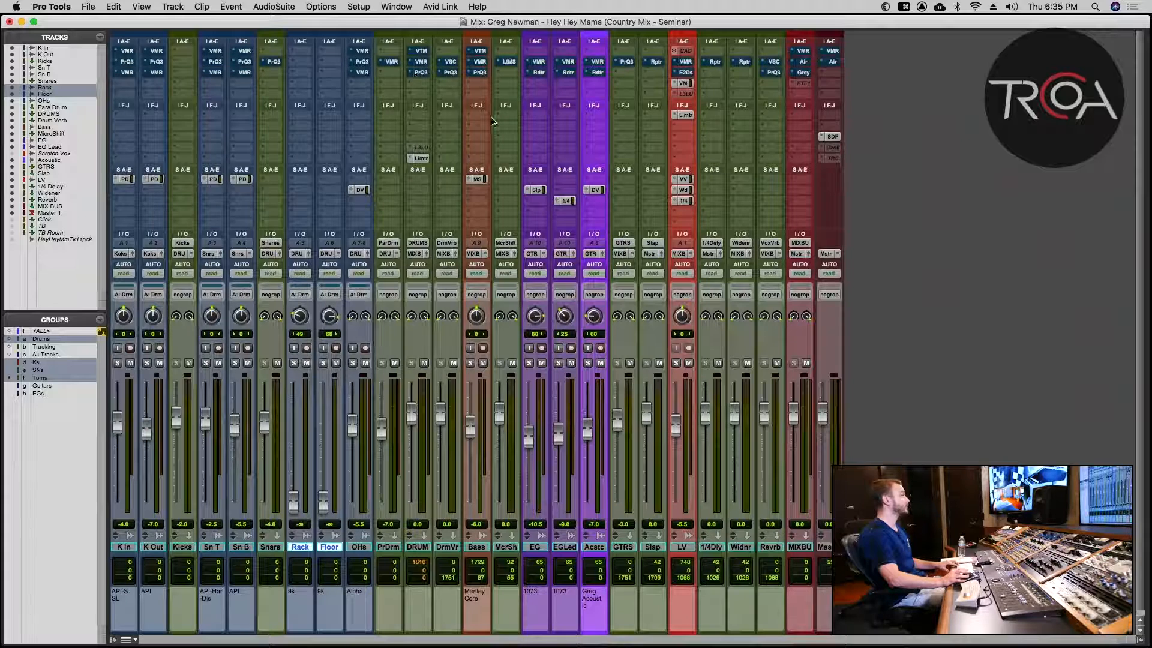
super+click(680, 84)
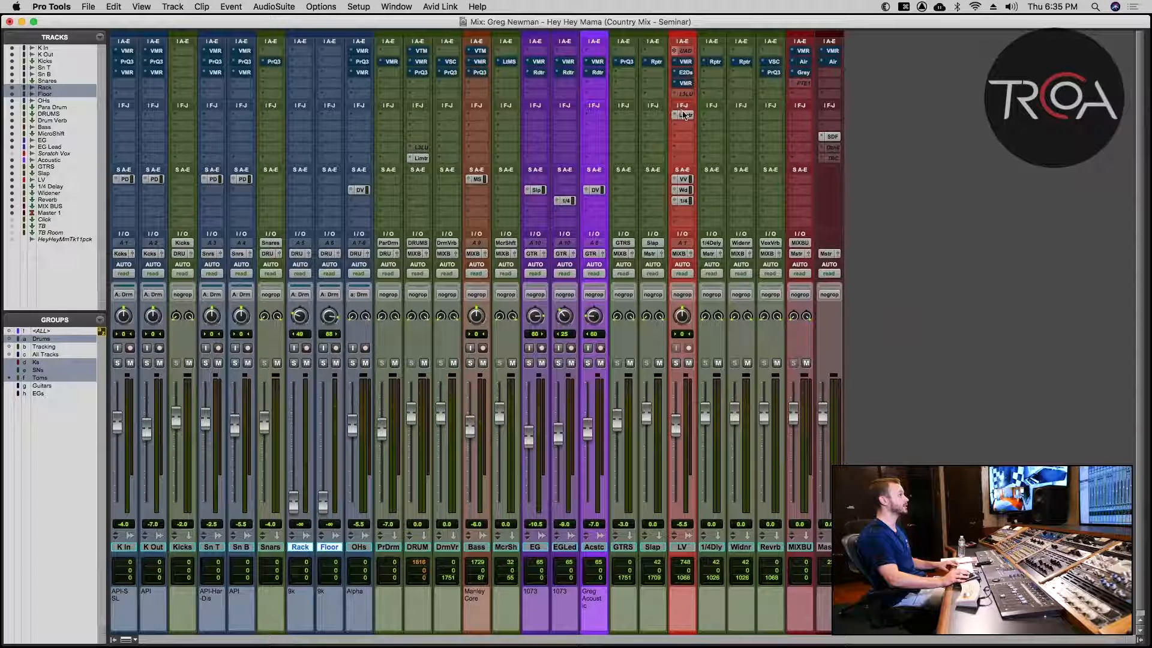
super+click(682, 115)
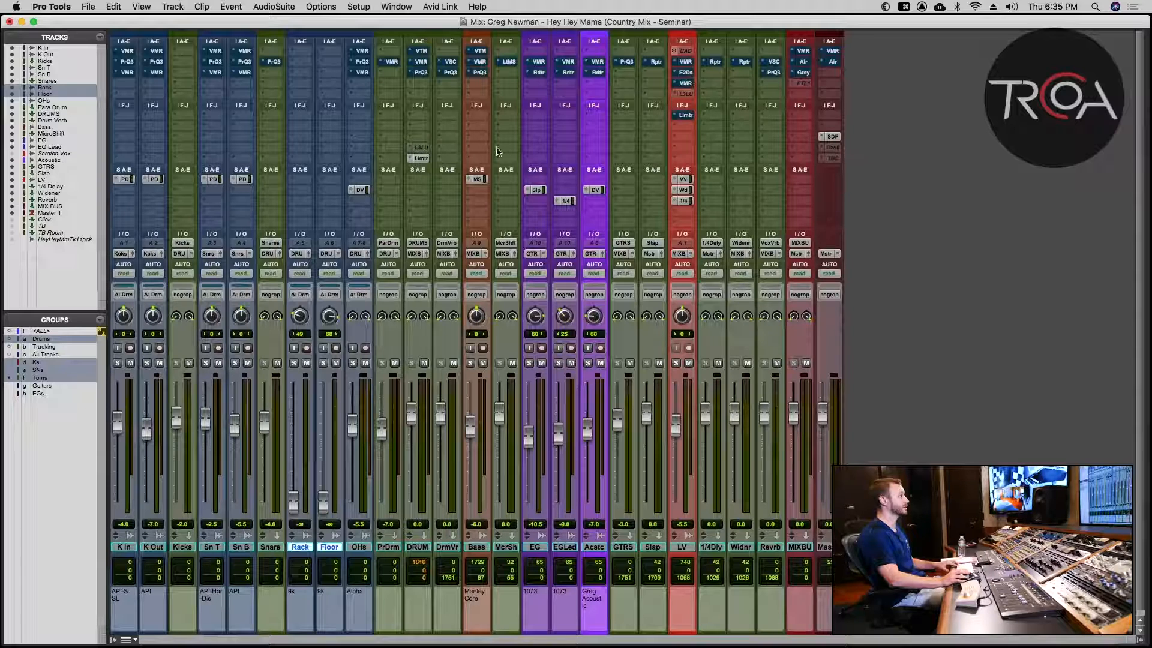
super+click(421, 158)
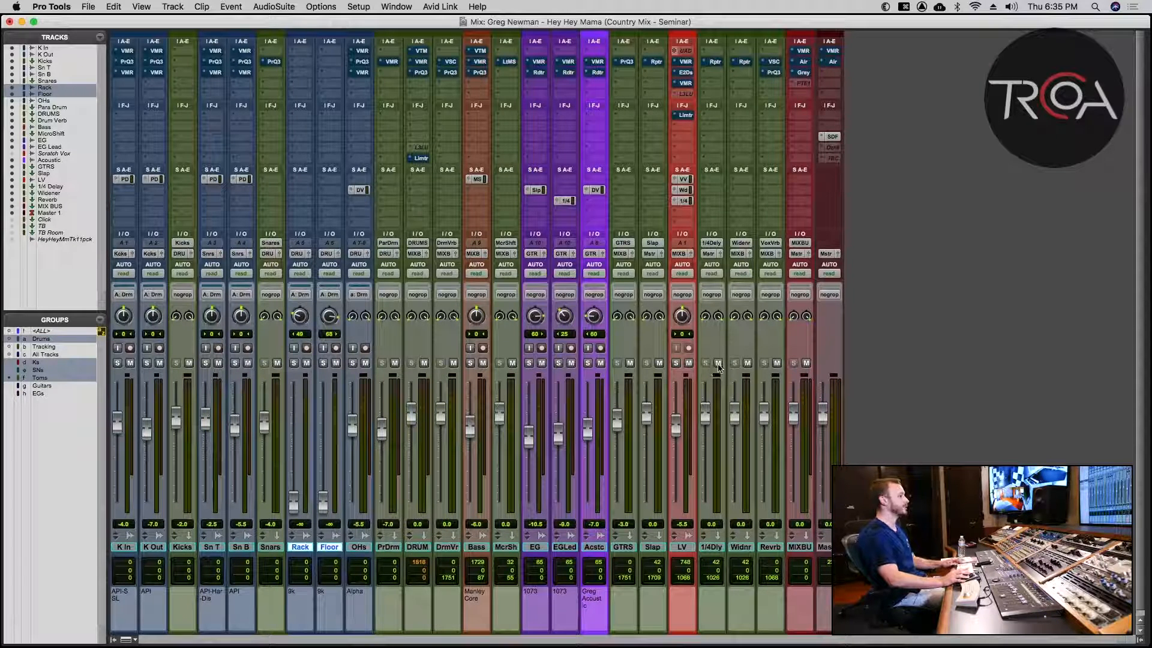
Mute all sends on the lead vocal, kick, snare, overhead, bass, electric guitar and acoustic tracks.
super+click(685, 176)
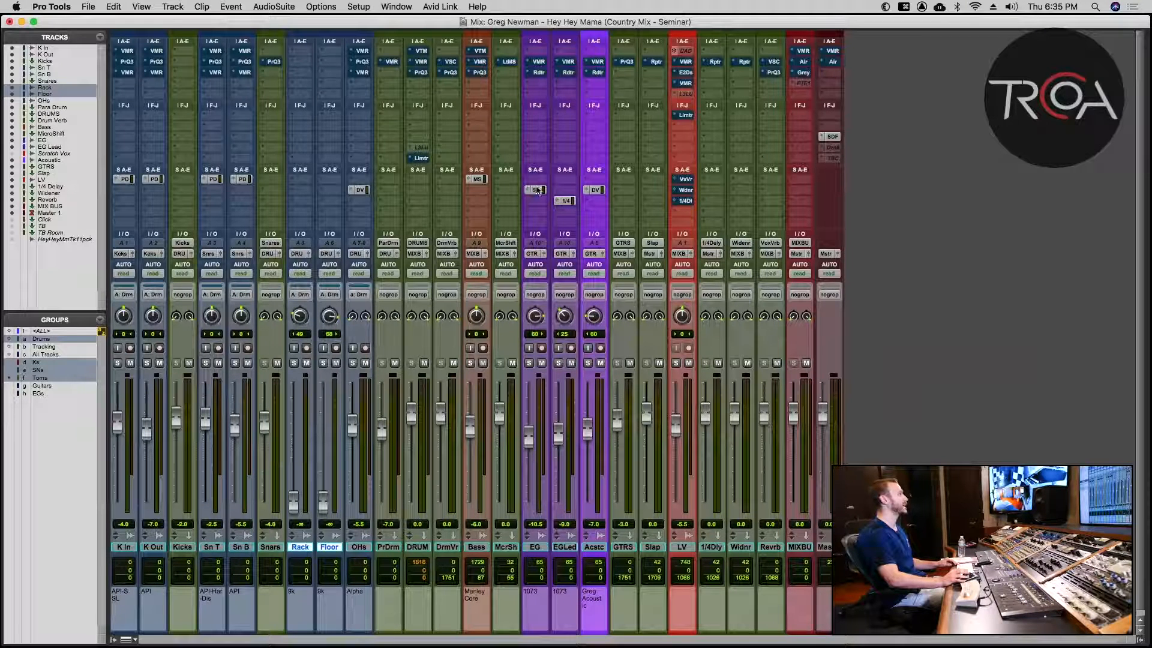
super+click(124, 179)
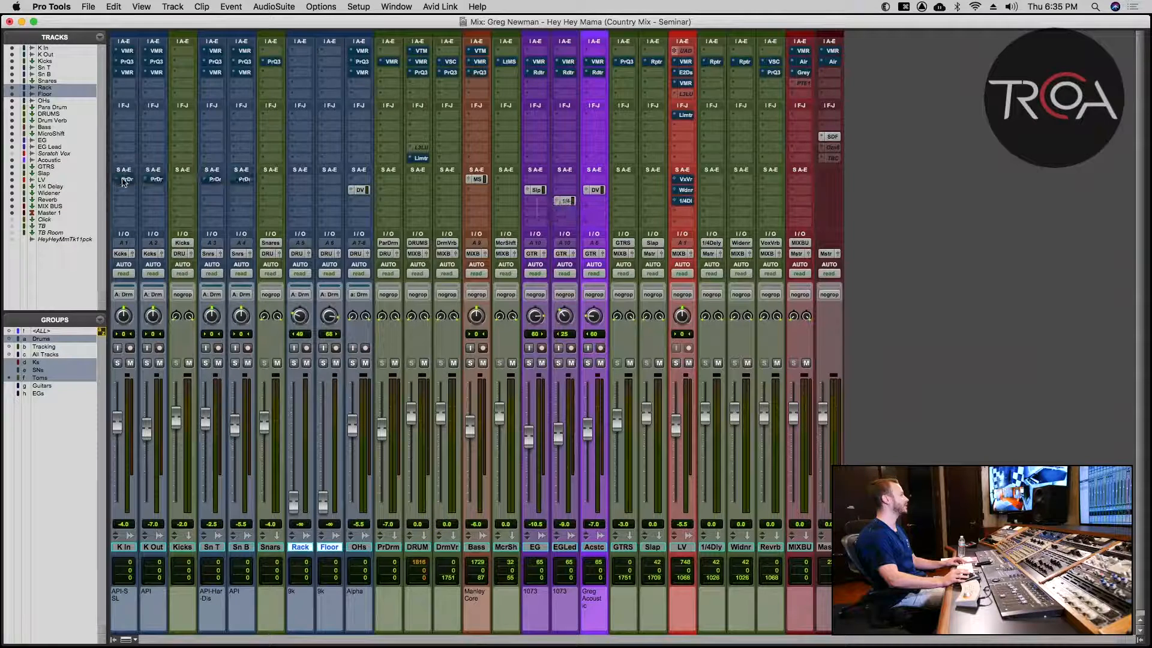
super+click(362, 191)
super+click(538, 191)
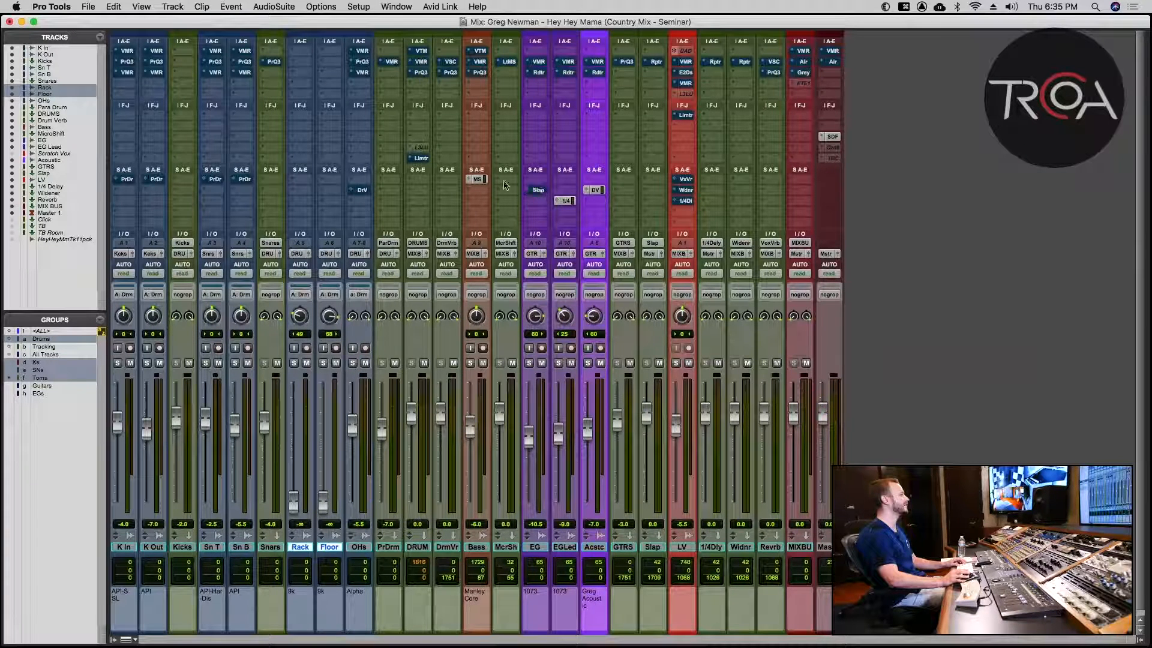
super+click(482, 182)
super+click(565, 201)
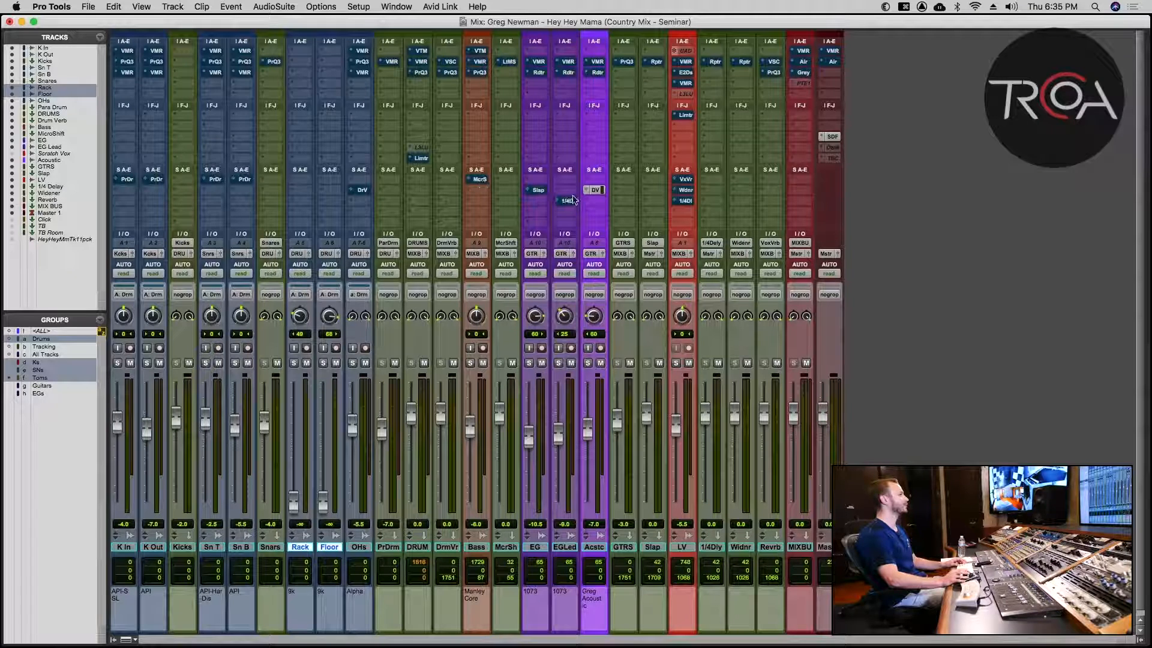
super+click(596, 191)
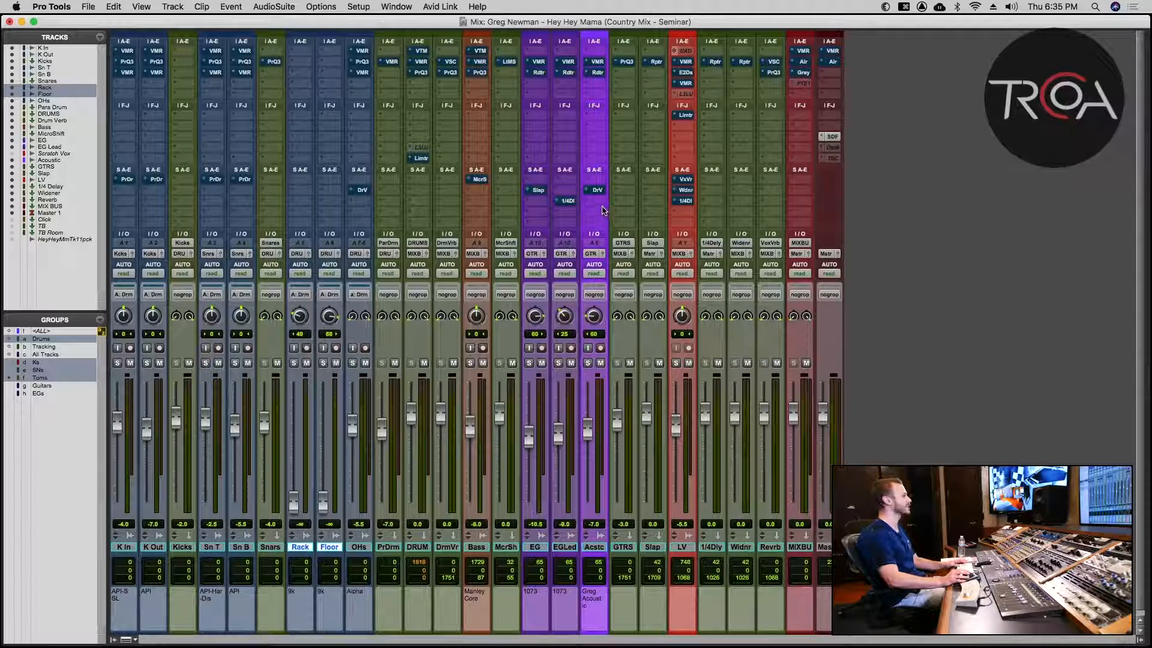
Play the dry mix and re-enable all bypassed plug-ins, including the lead vocal's fourth insert and the vocal and DRUMS limiters.
key(space)
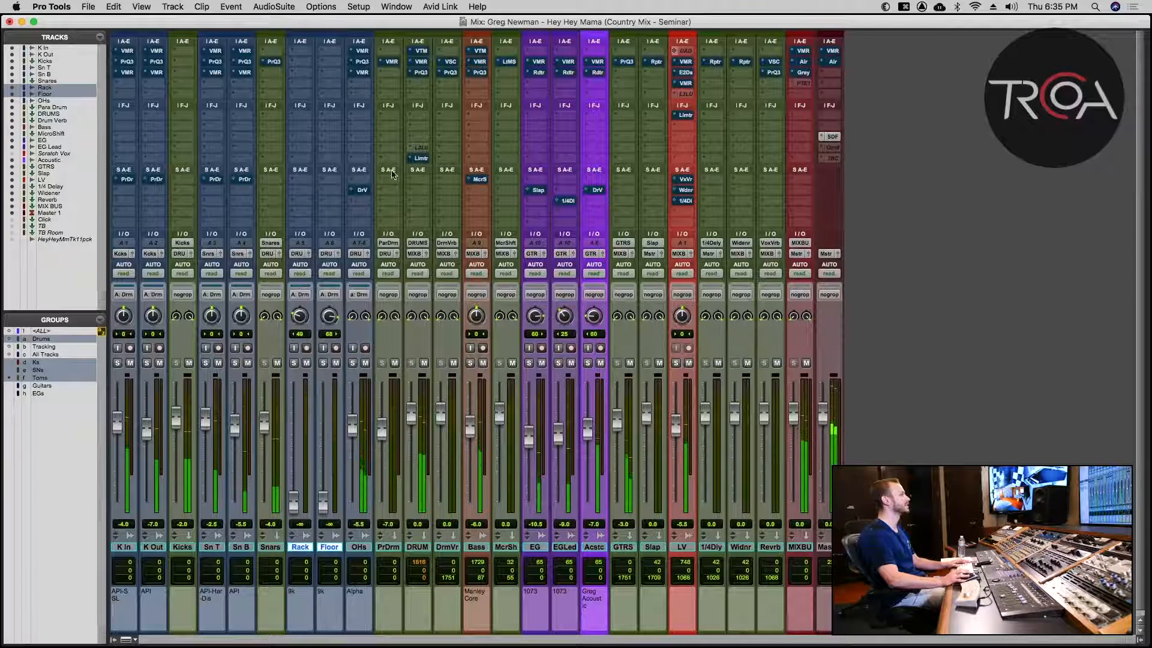
alt+super+click(127, 52)
alt+super+click(126, 62)
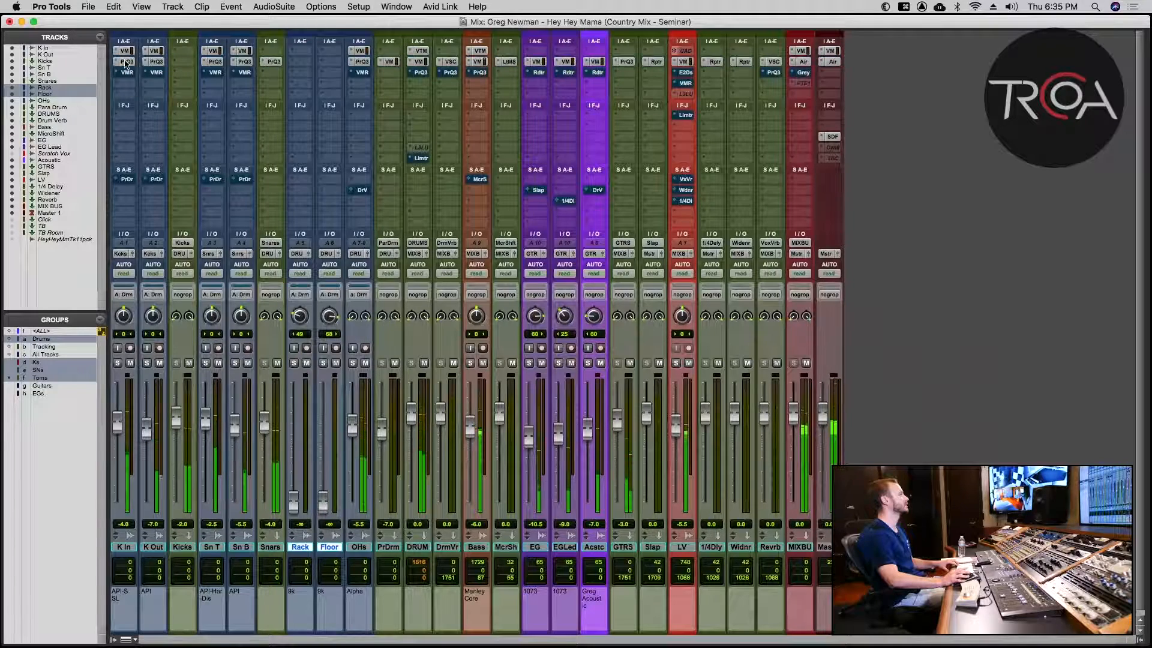
alt+super+click(127, 73)
super+click(684, 82)
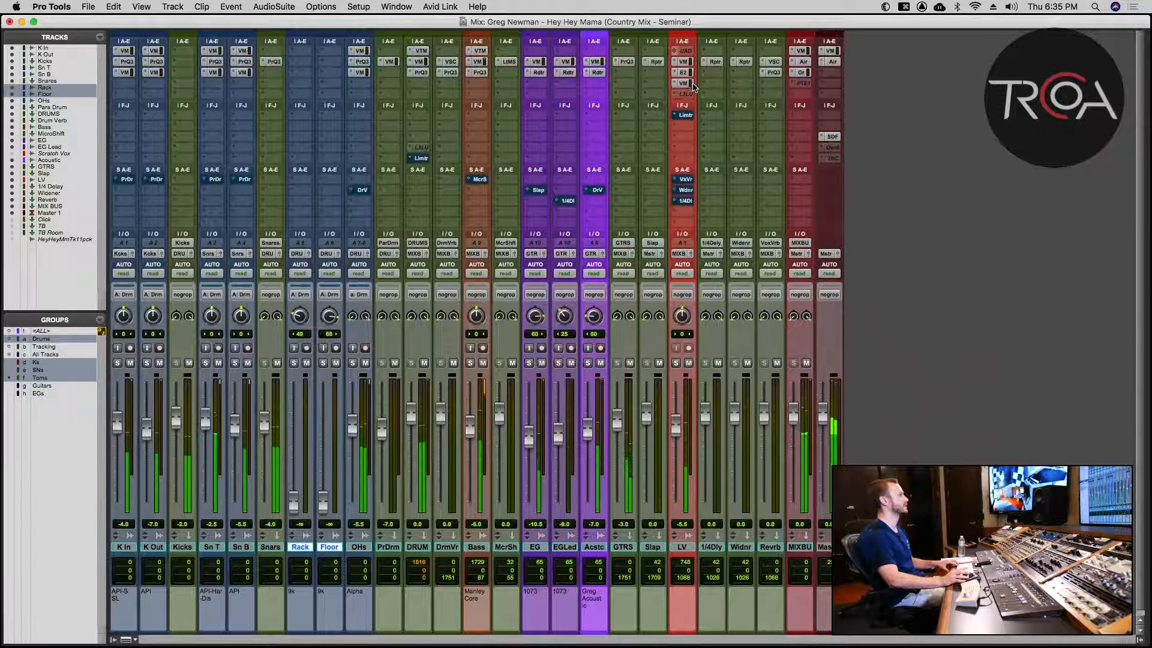
super+click(685, 114)
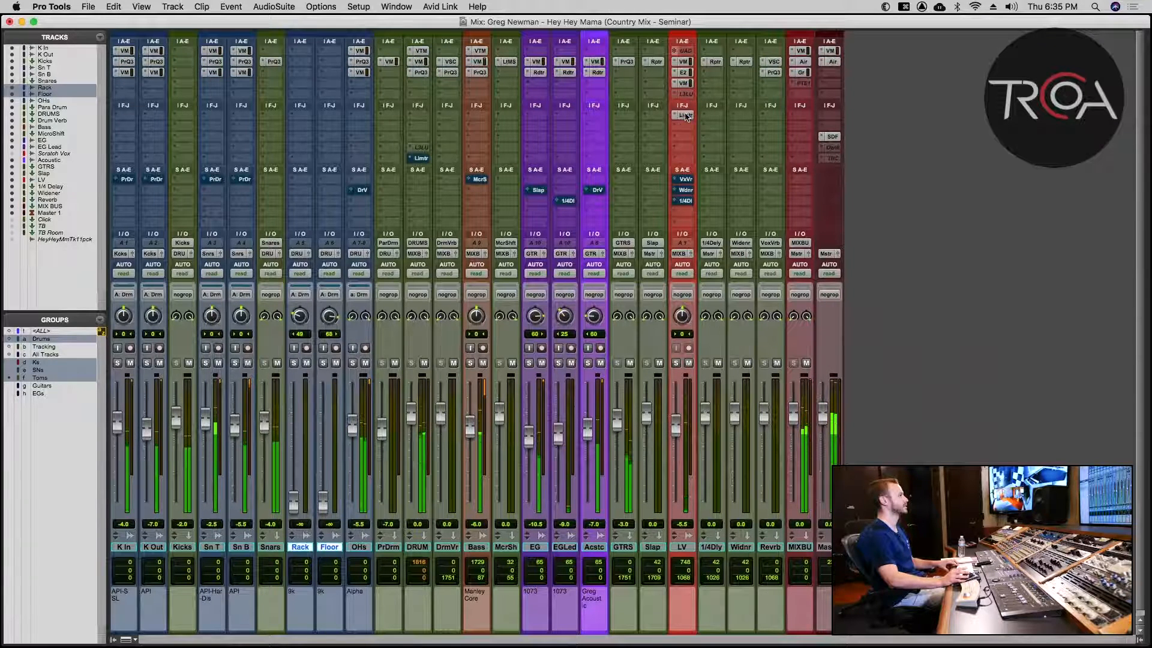
super+click(420, 158)
Unmute all the sends during playback, restore the wide channel strips, and stop the song after listening to the processed mix.
alt+super+click(234, 180)
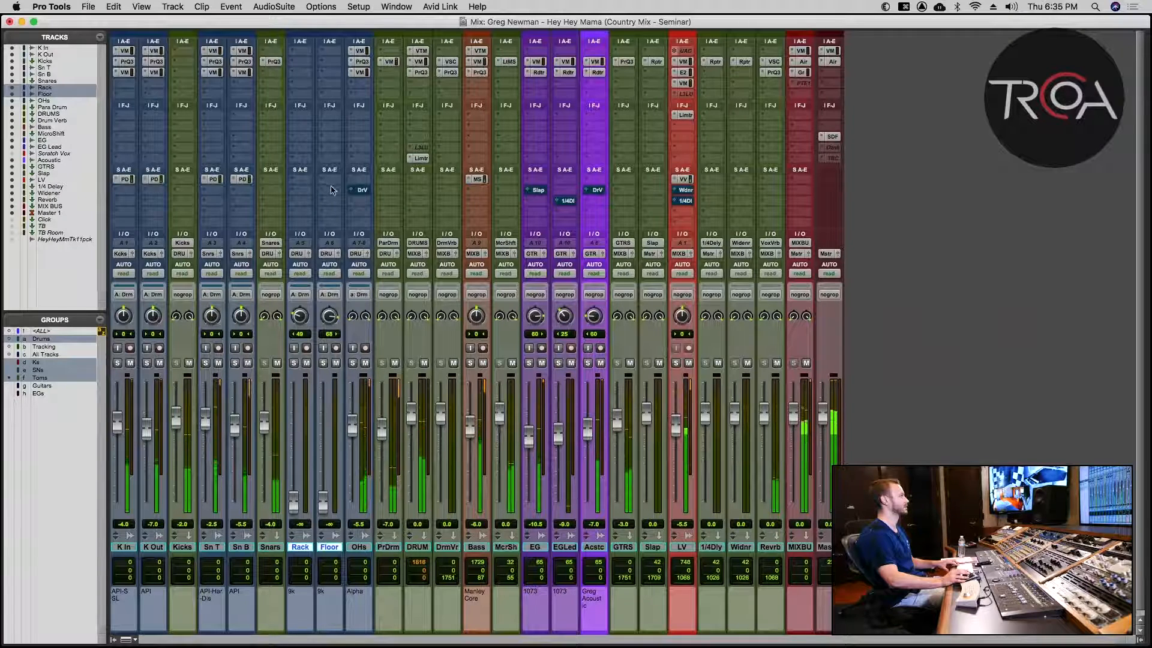
alt+super+click(538, 190)
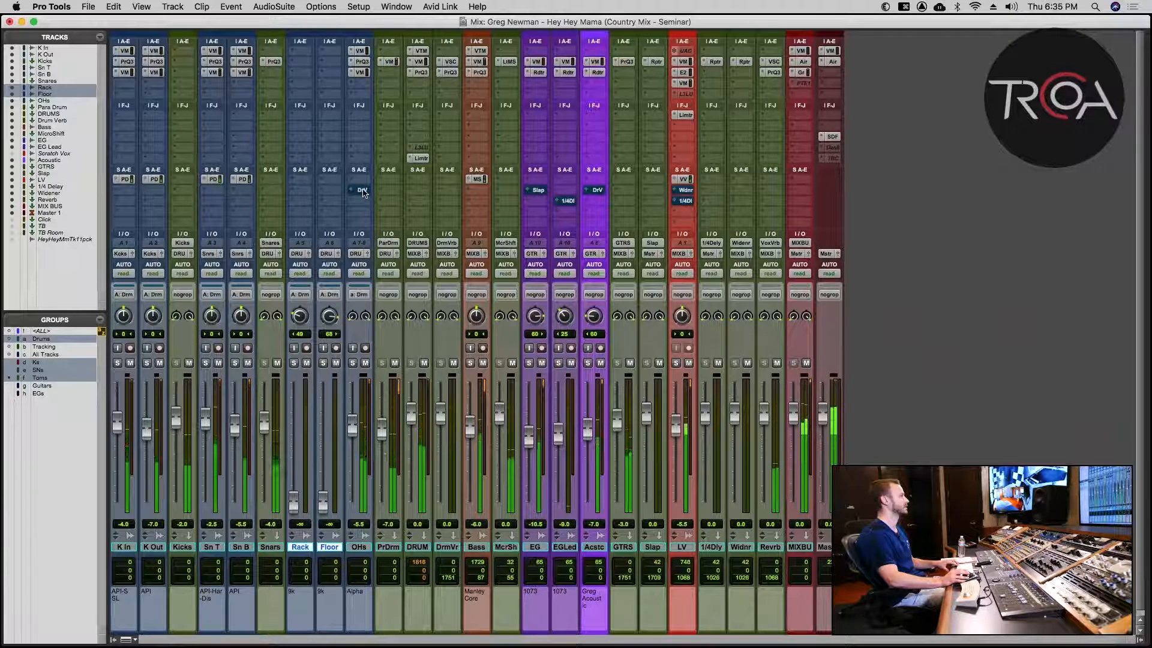
alt+super+click(567, 201)
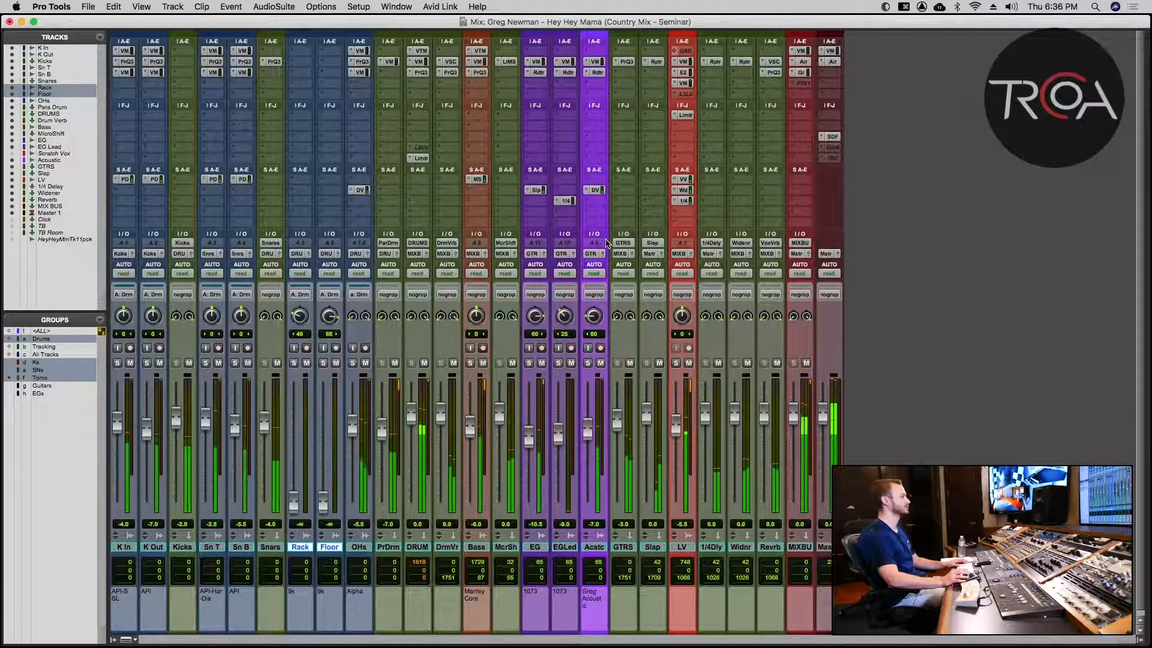
key(alt+super+m)
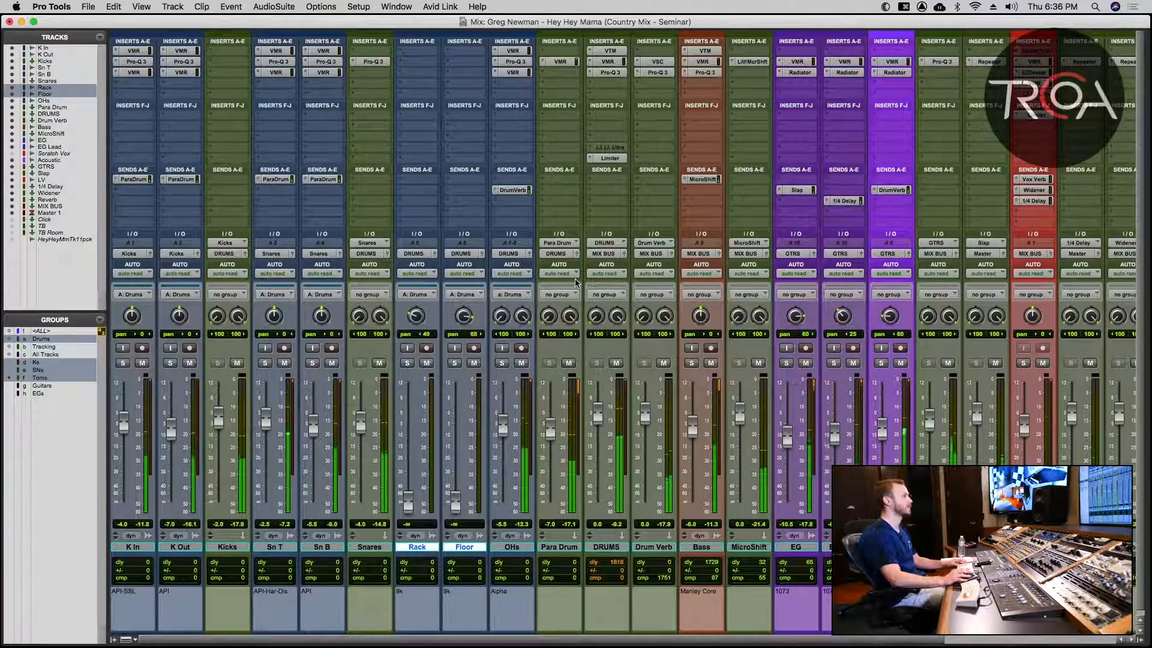
key(space)
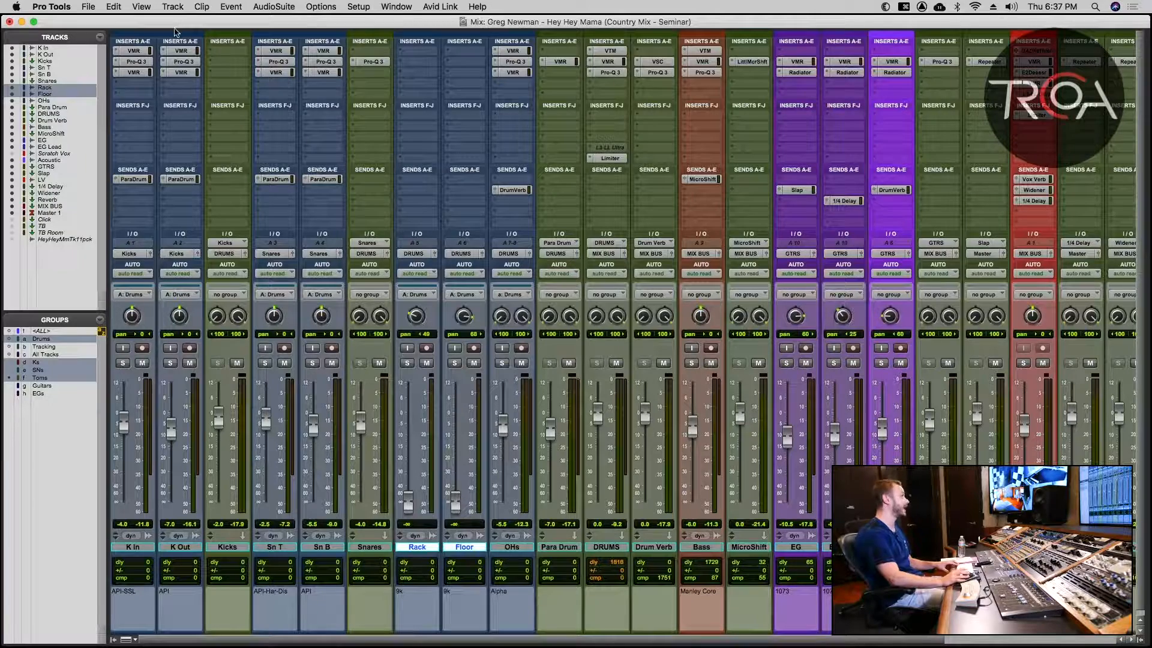
Solo the Drums group, and bypass inserts A to C and mute sends A and B across all tracks.
click(122, 363)
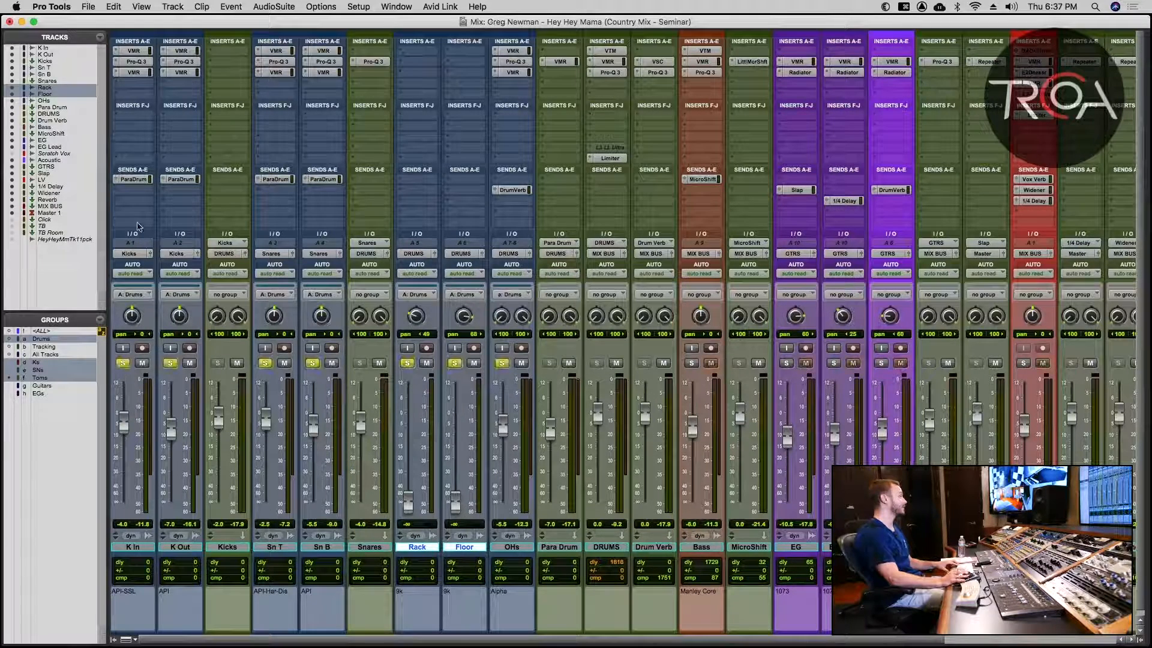
alt+super+click(142, 51)
alt+super+click(275, 61)
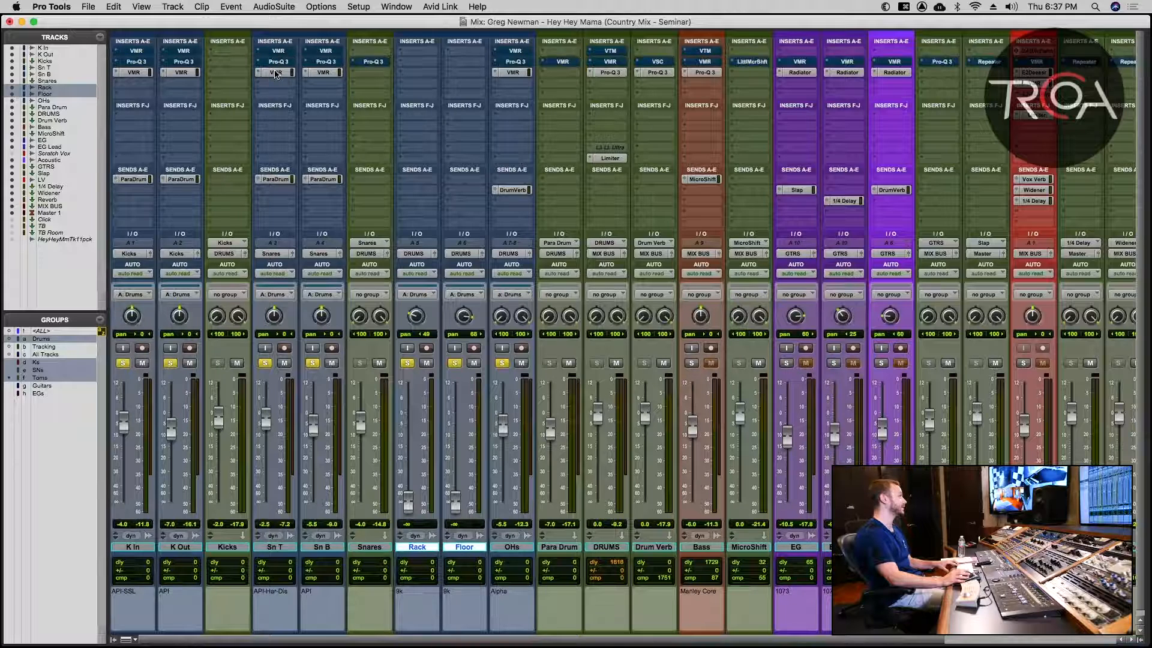
alt+super+click(276, 73)
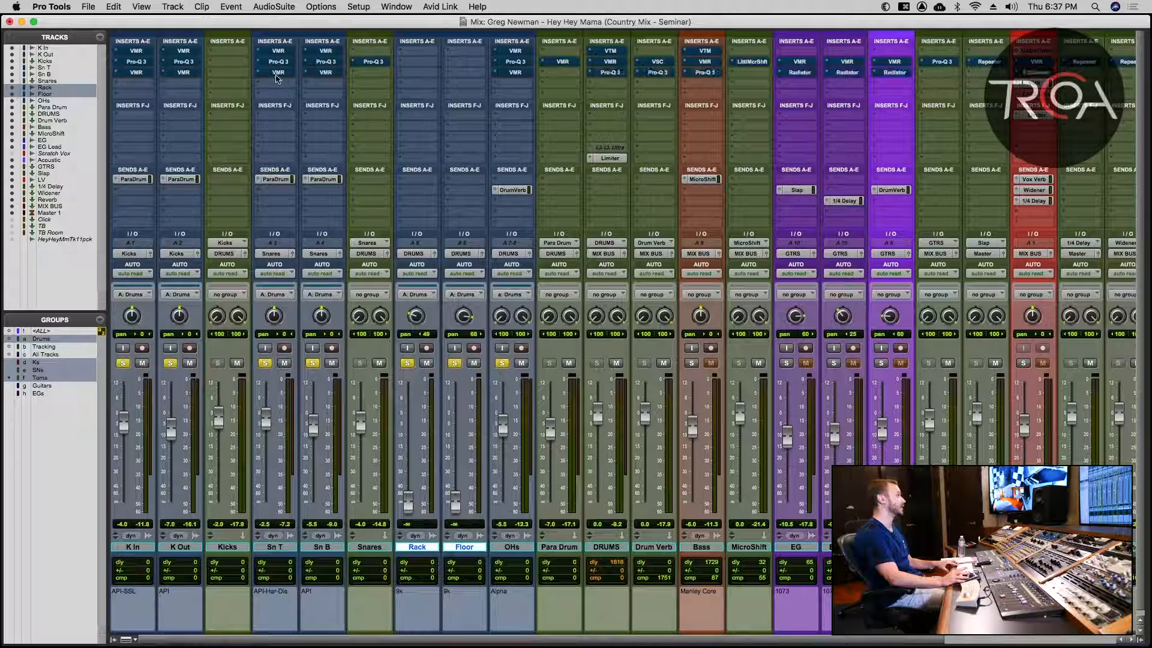
alt+super+click(273, 178)
alt+super+click(525, 191)
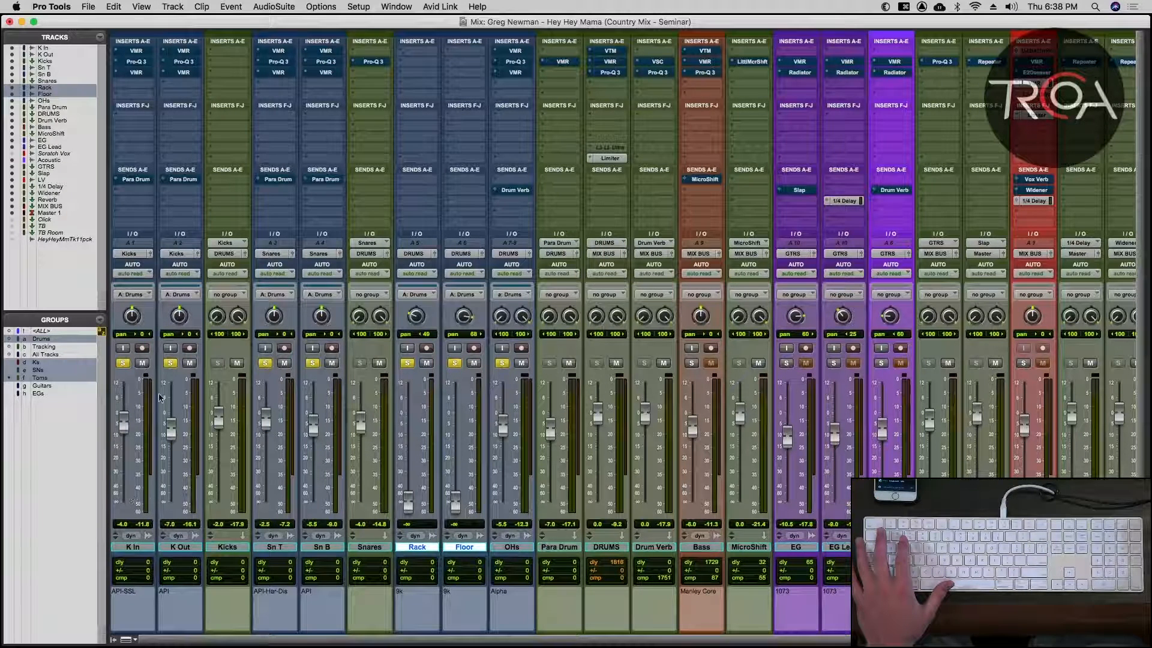
Clear the solos on all drum tracks and disable the Drums group.
key(a)
click(314, 363)
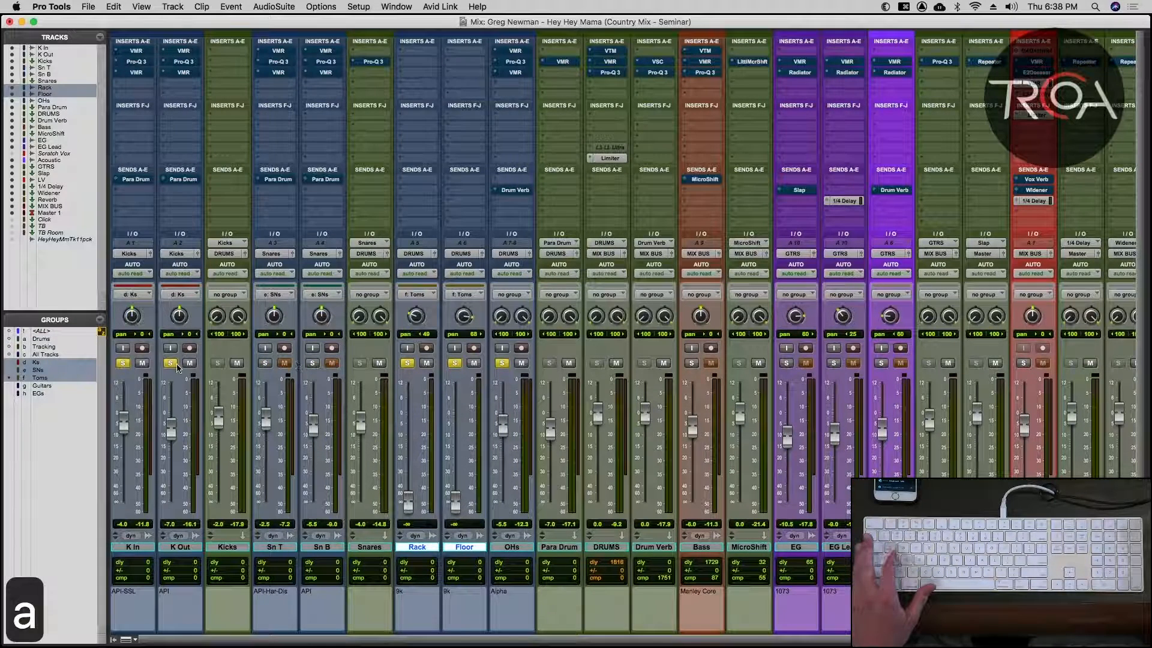
key(a)
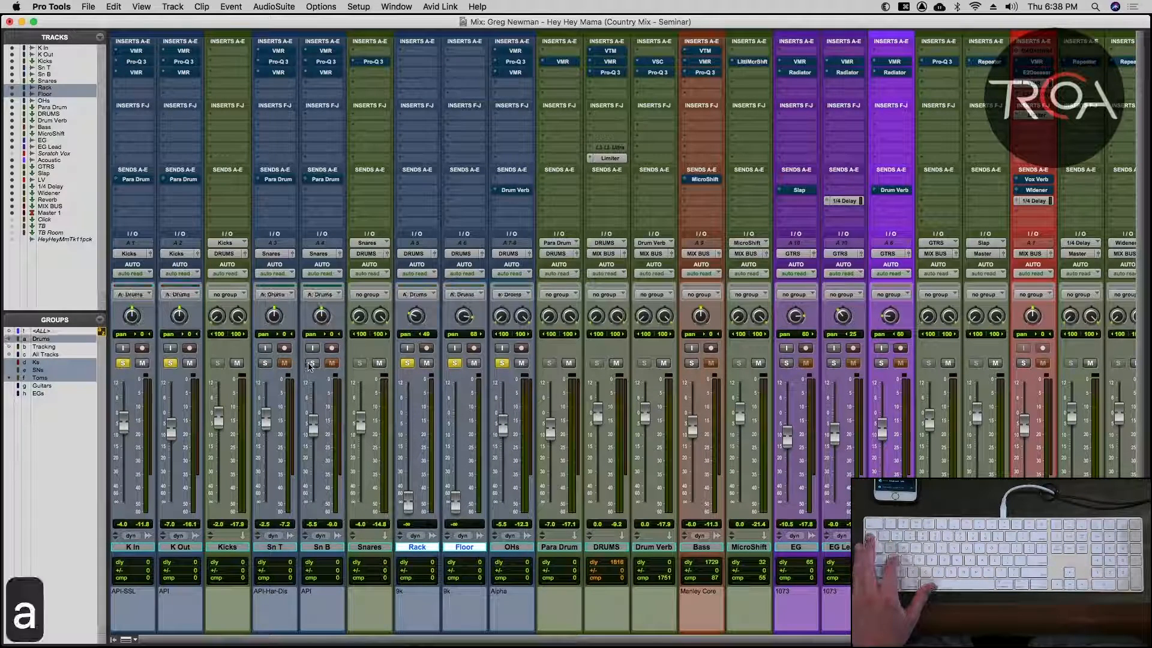
click(312, 363)
click(312, 363)
key(a)
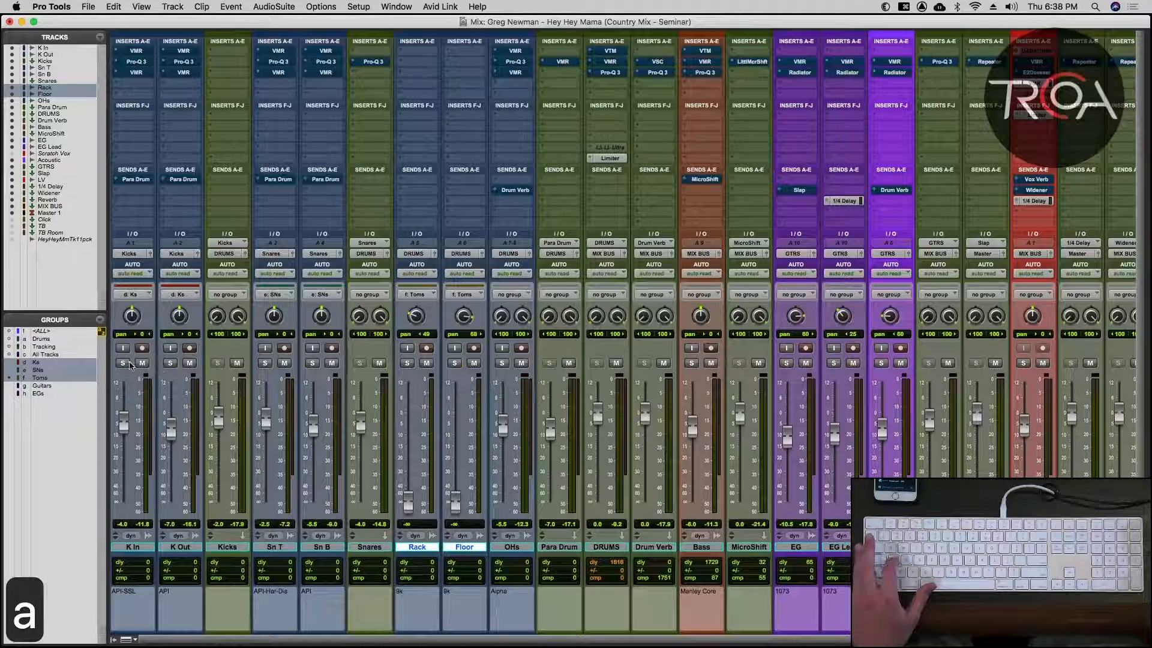
Solo both kick tracks, remove K Out from the solo during playback, and add it back.
click(124, 363)
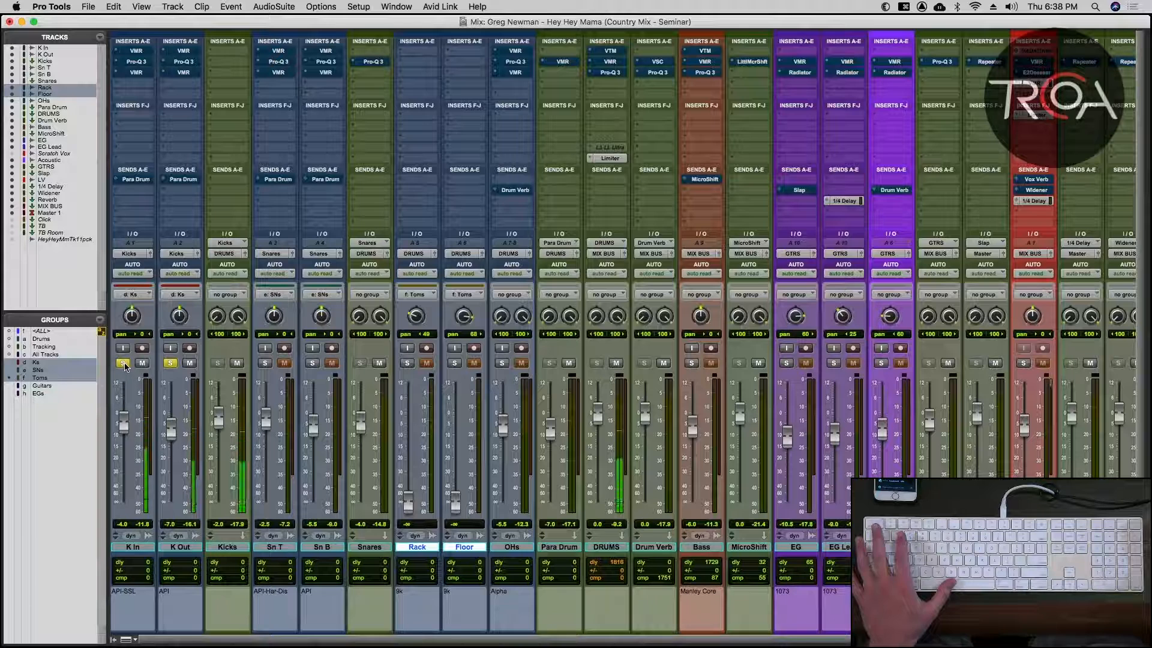
ctrl+click(169, 363)
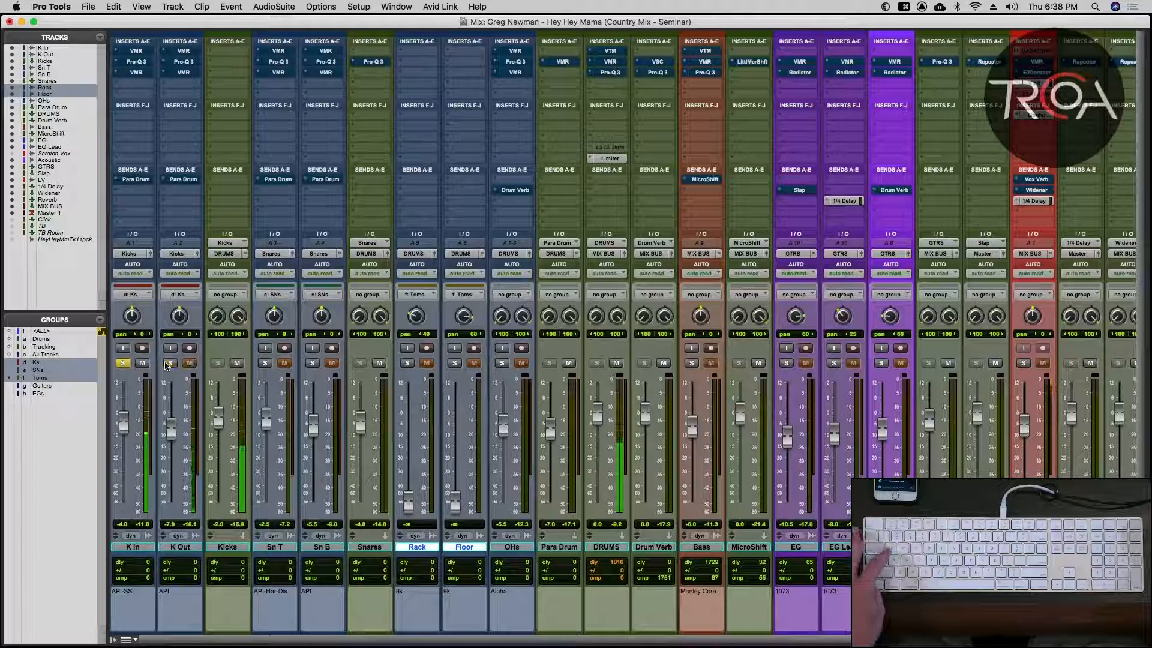
click(170, 363)
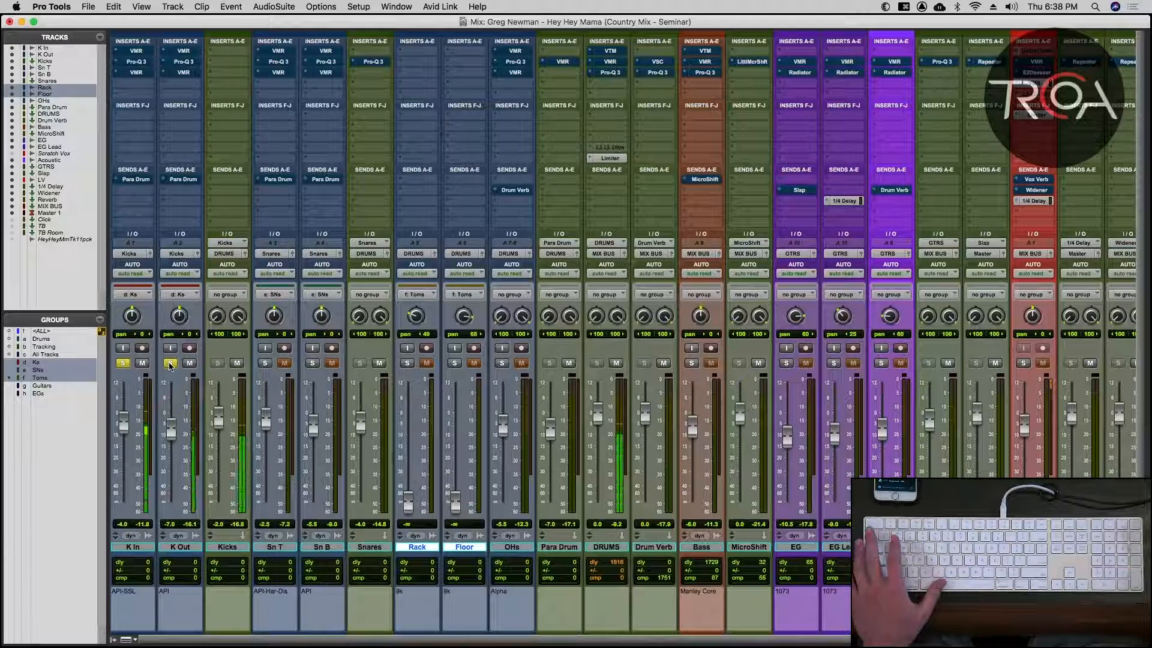
Add both snare tracks to the solo, listen to them with the kicks, and stop playback.
click(265, 363)
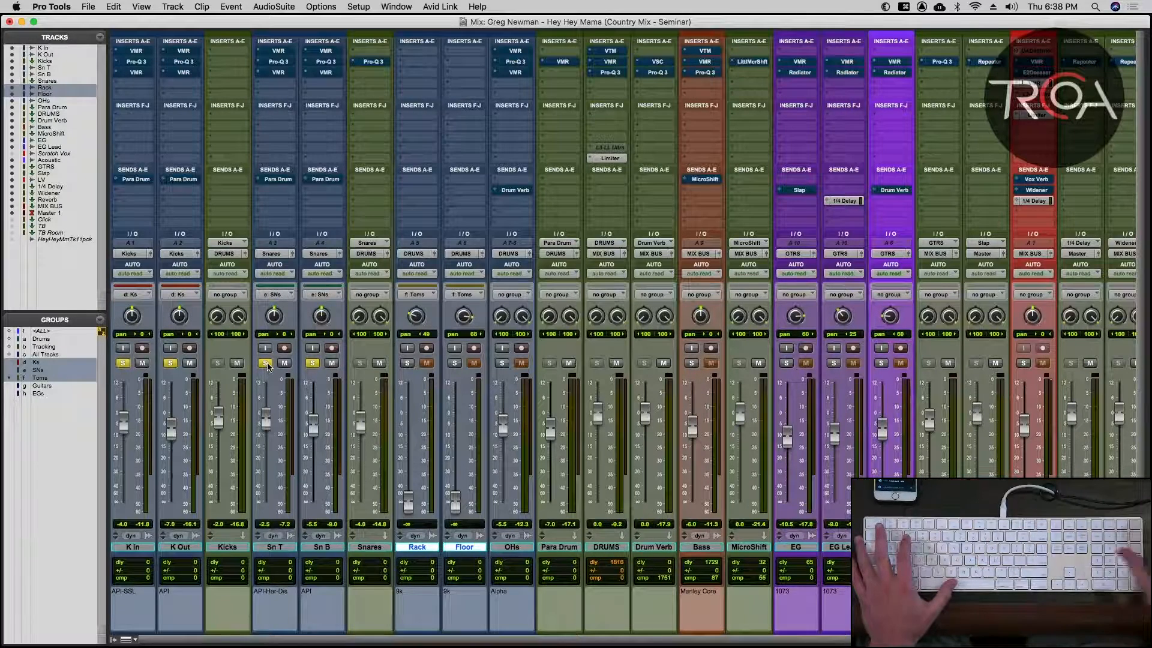
click(265, 363)
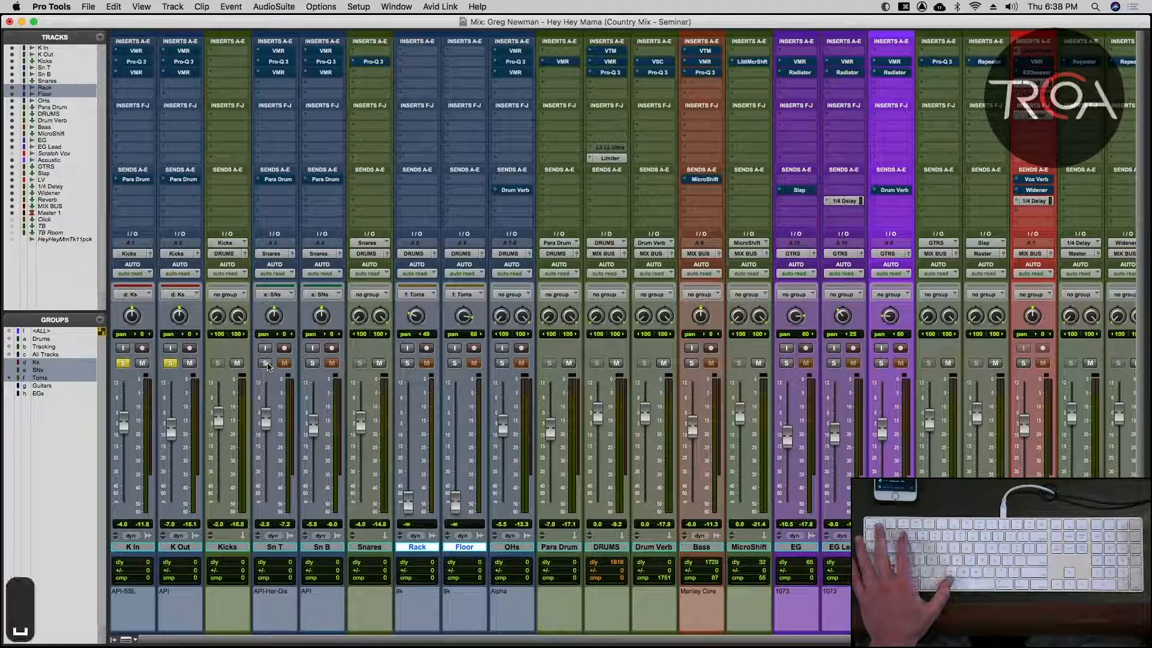
click(266, 363)
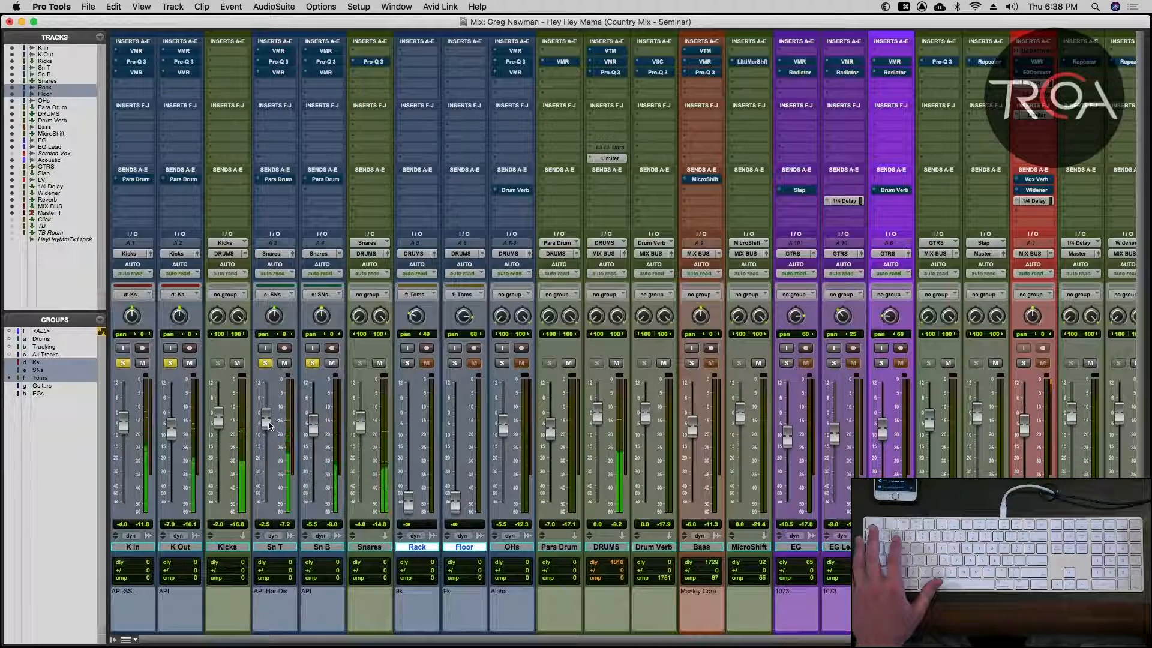
mouse_move(265, 420)
mouse_down()
mouse_move(258, 531)
mouse_move(265, 417)
mouse_move(272, 426)
mouse_up()
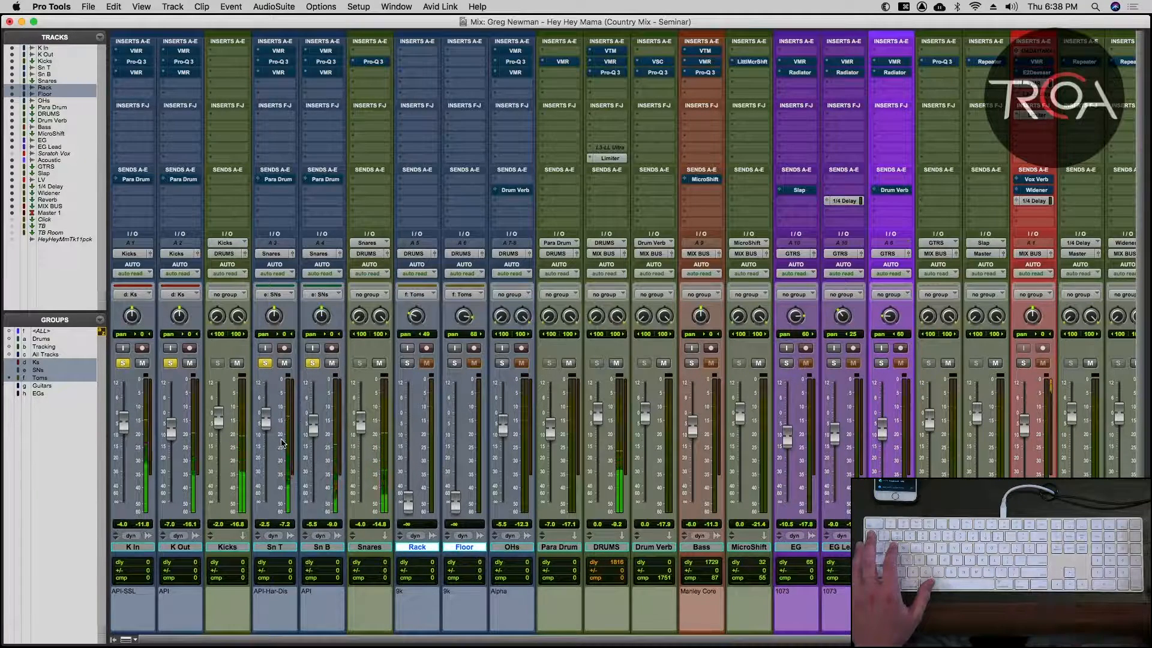
key(super+z)
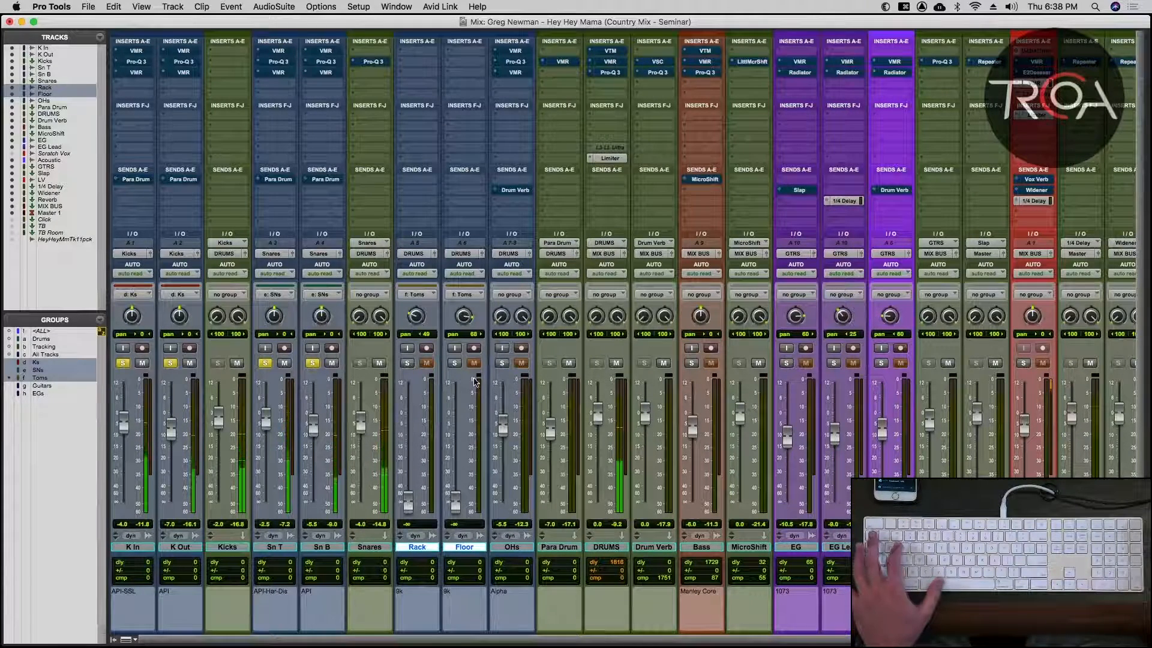
key(space)
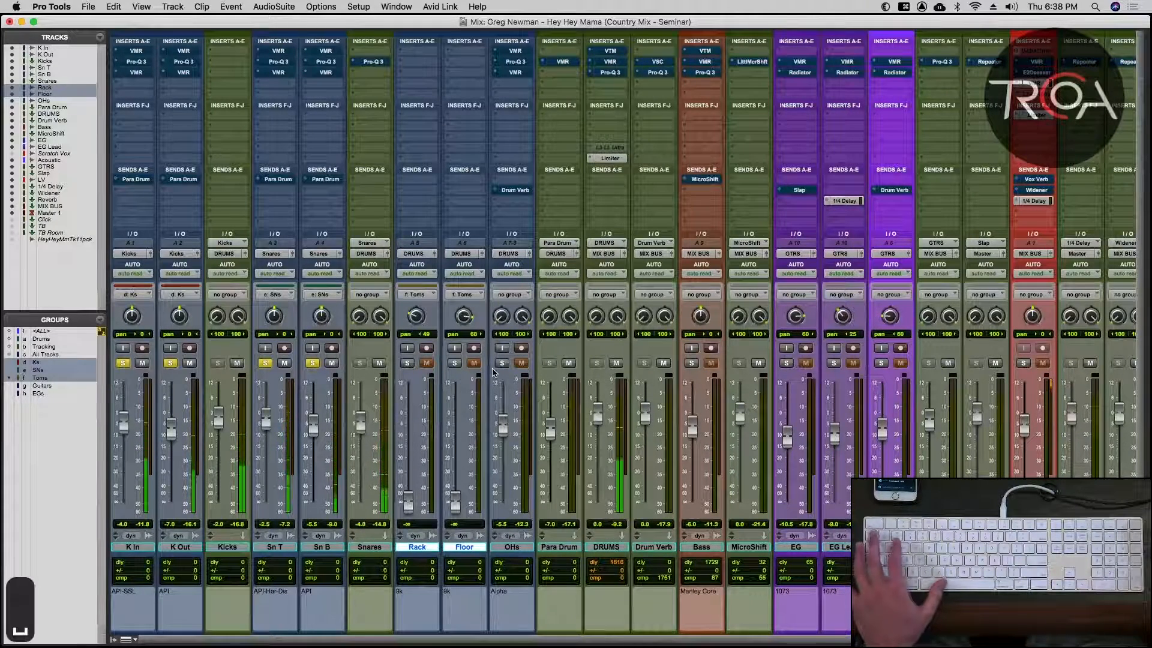
Center both pans of the OHs track and add it to the solo.
alt+click(503, 322)
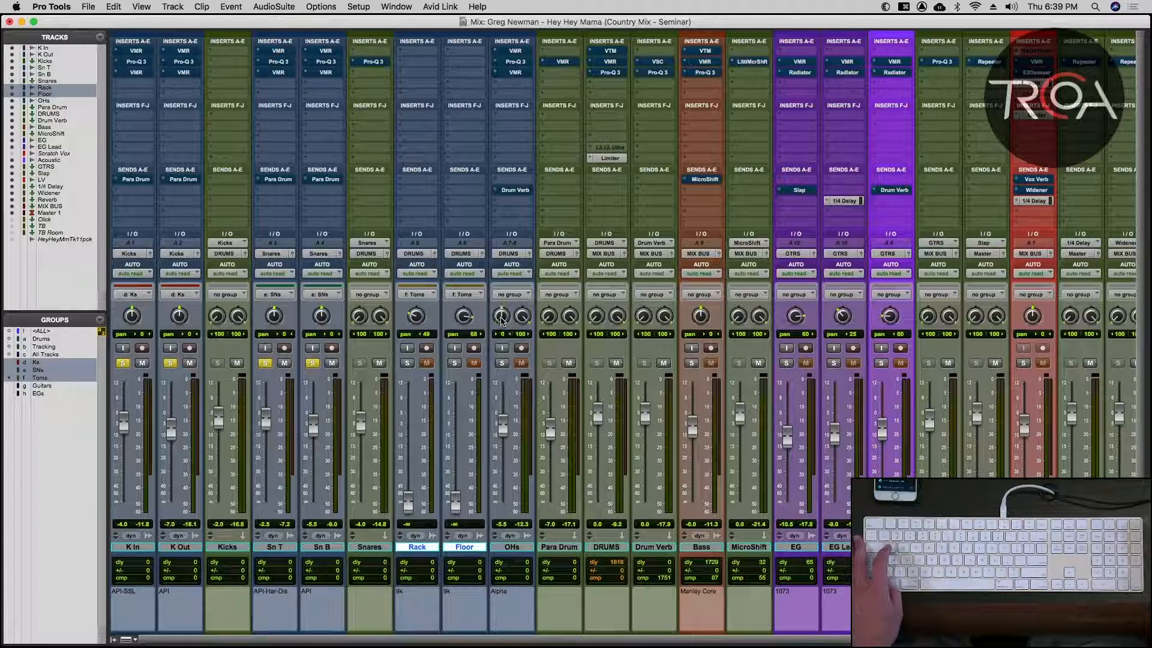
alt+click(523, 317)
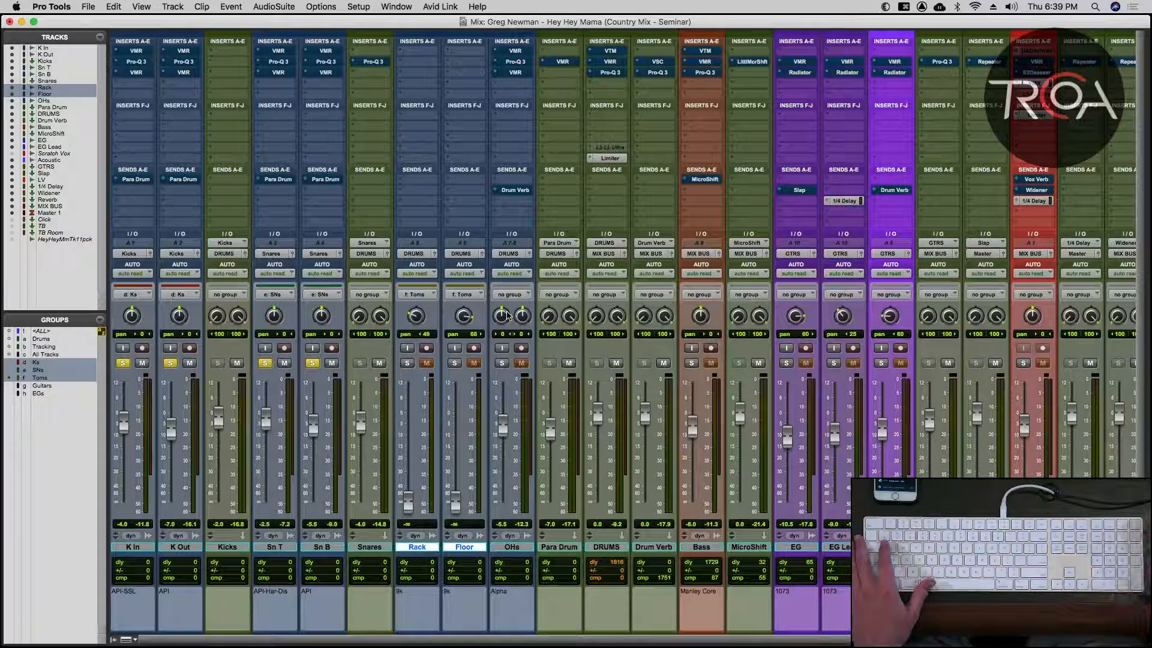
mouse_move(499, 426)
mouse_down()
mouse_move(497, 514)
mouse_move(505, 425)
mouse_up()
click(502, 363)
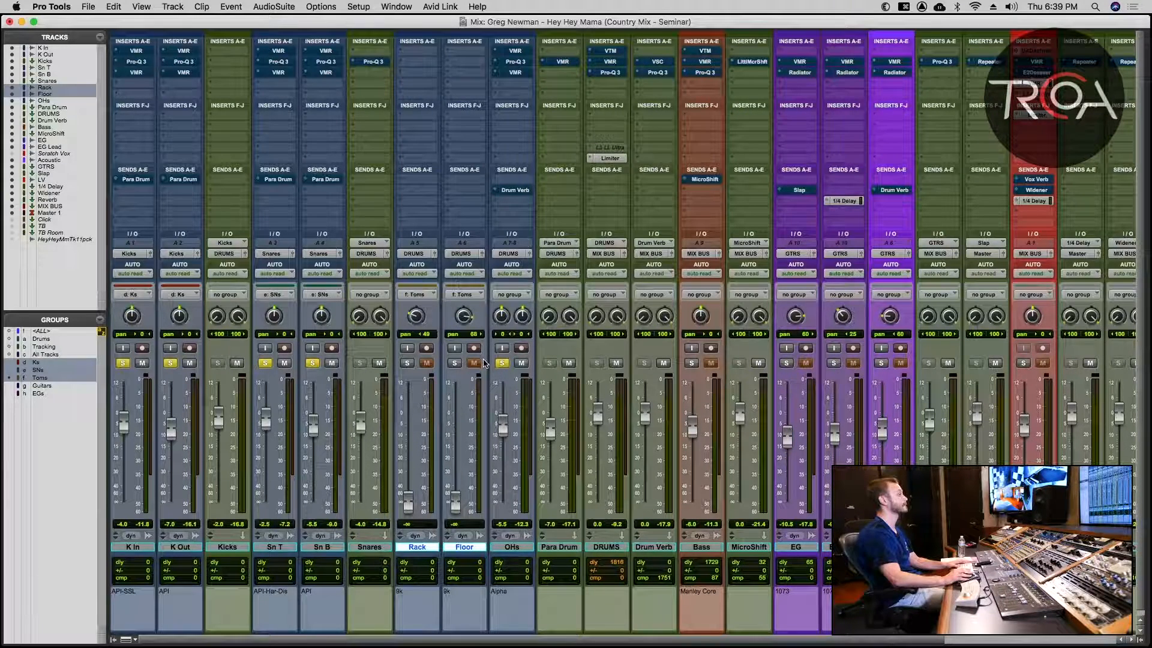
Play the soloed drums from the start, restore the OHs pans to 100 on each side, and stop playback.
key(super+equal)
key(space)
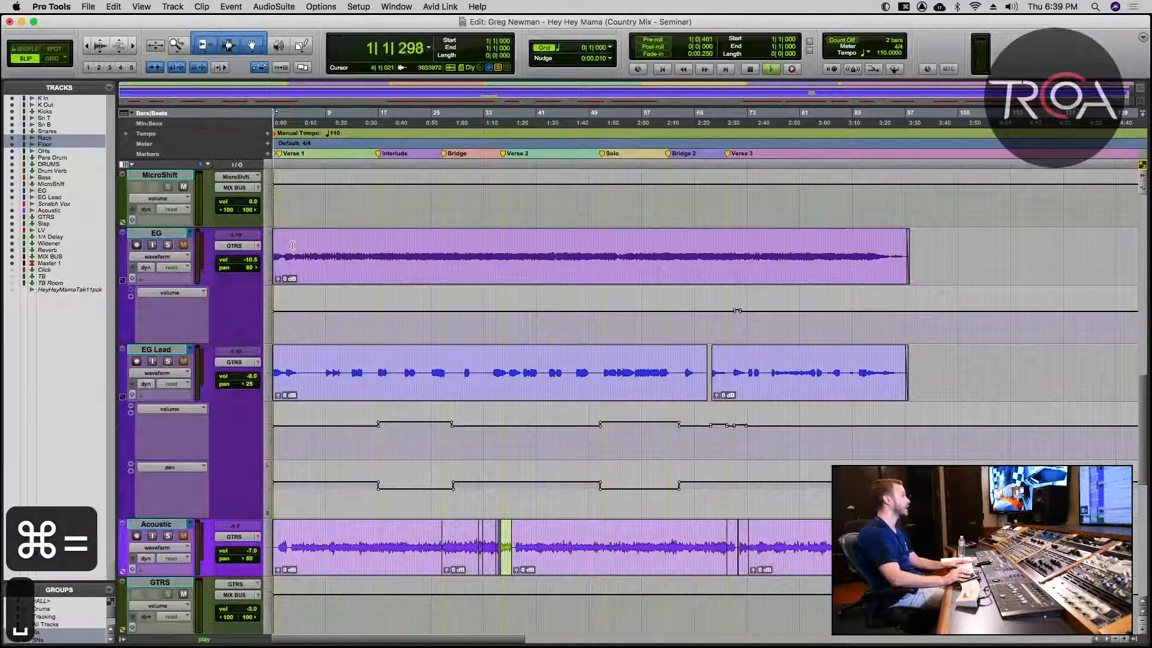
key(super+equal)
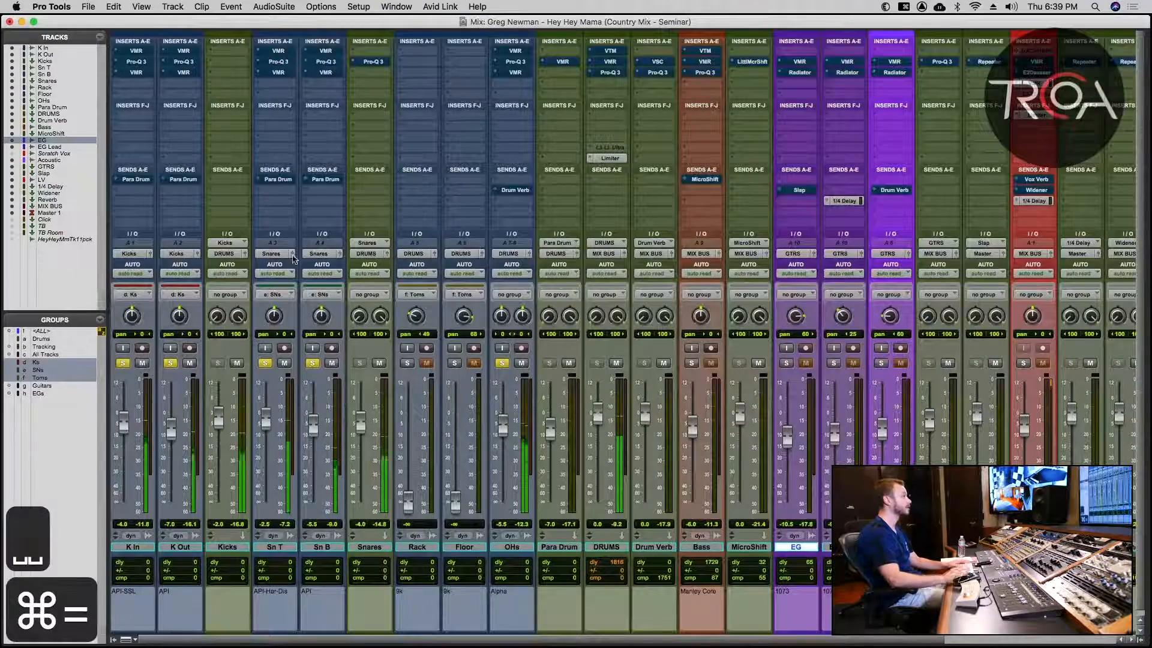
alt+click(502, 321)
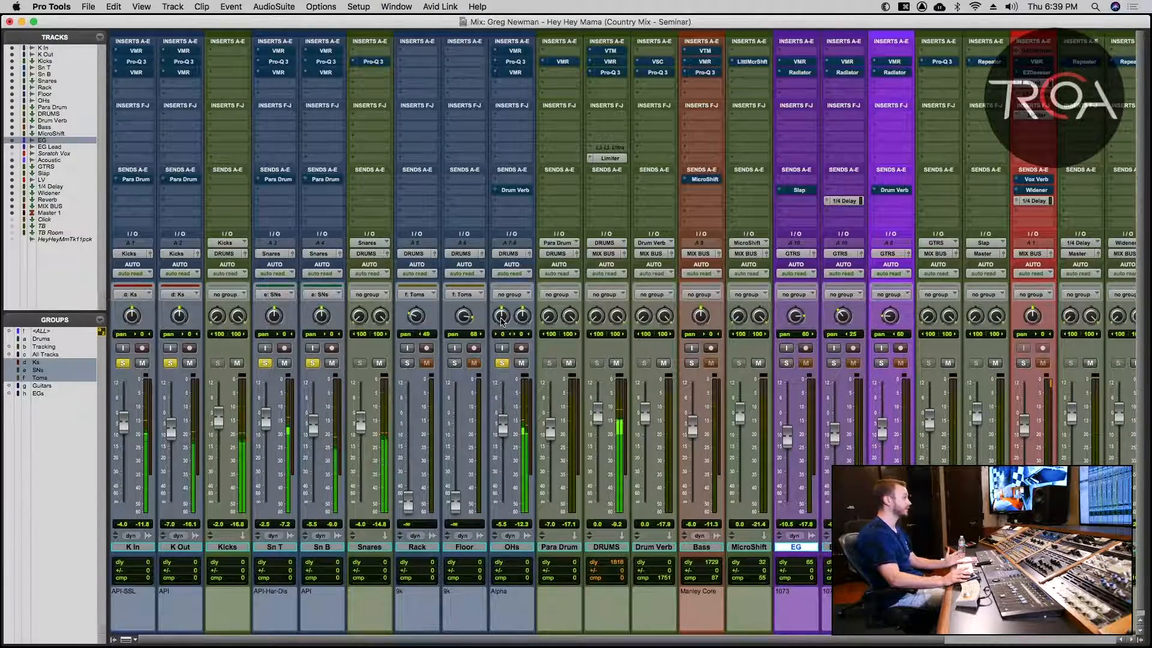
alt+click(522, 320)
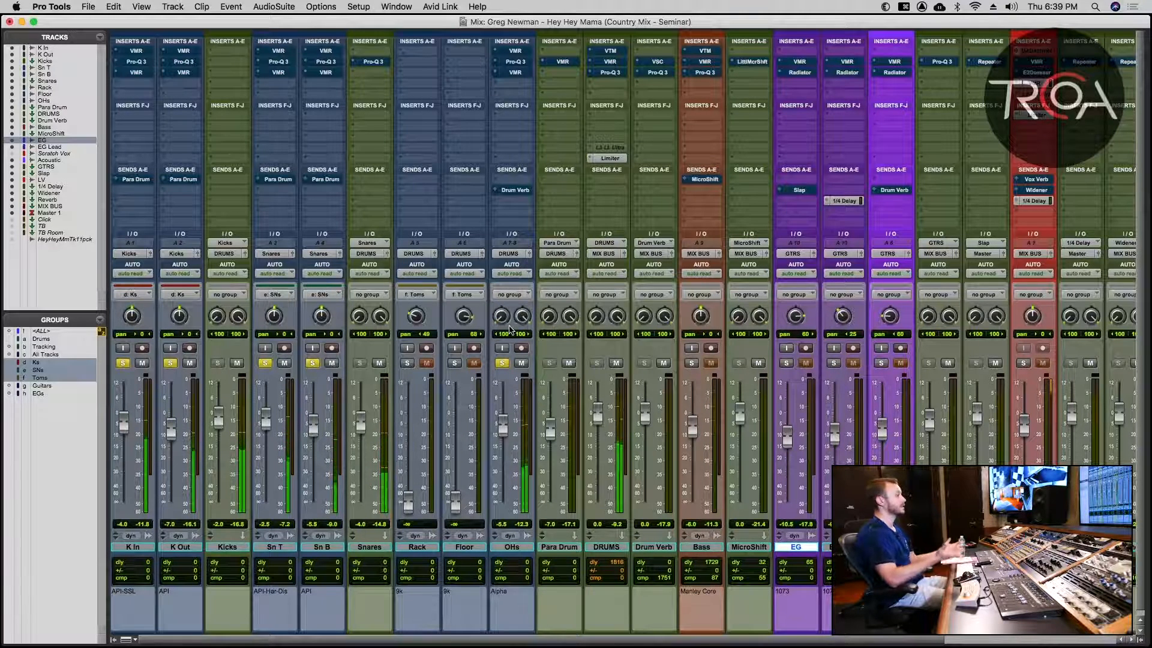
key(space)
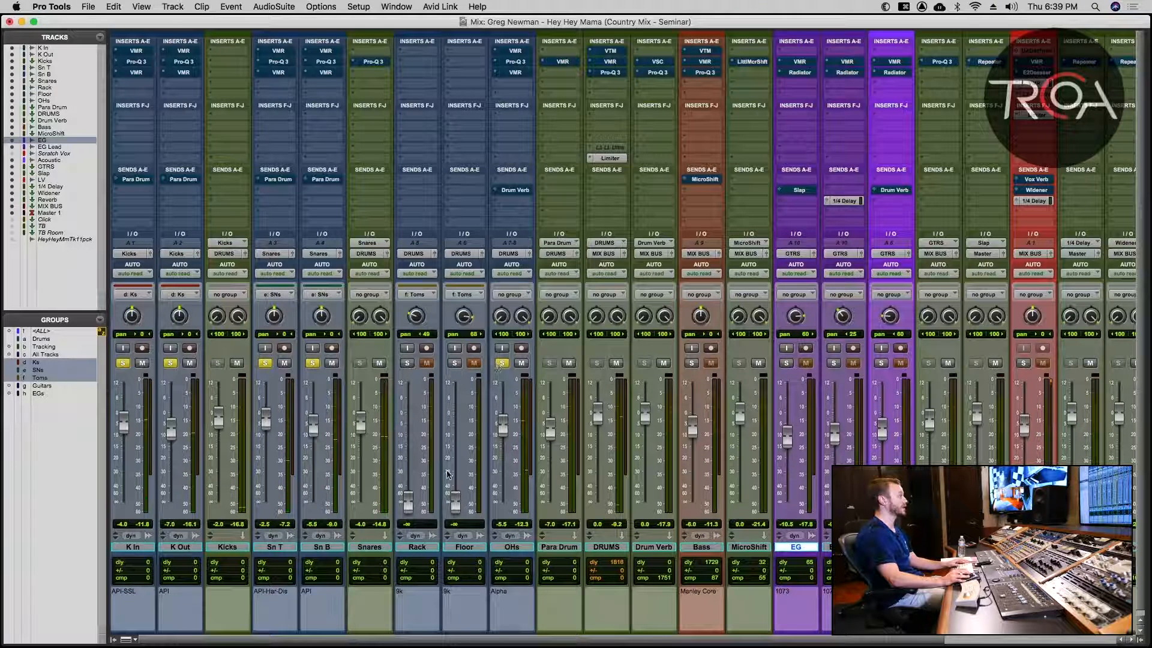
Hide the Rack and Floor tom tracks and make them inactive.
click(418, 547)
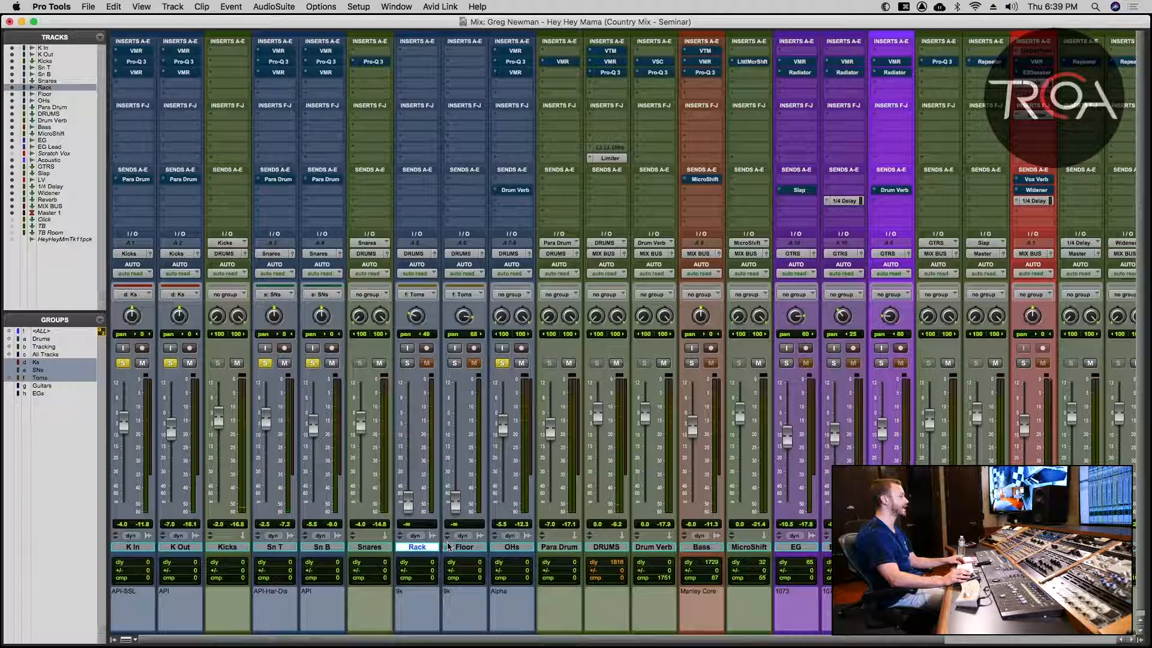
shift+click(450, 547)
right_click(453, 549)
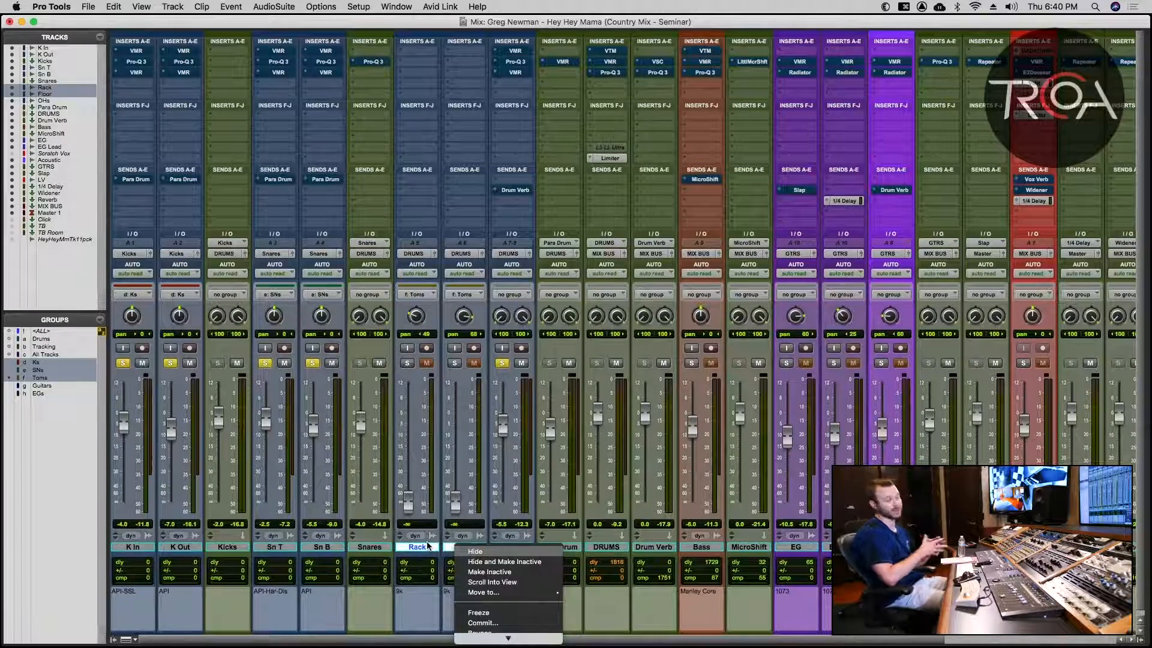
click(424, 431)
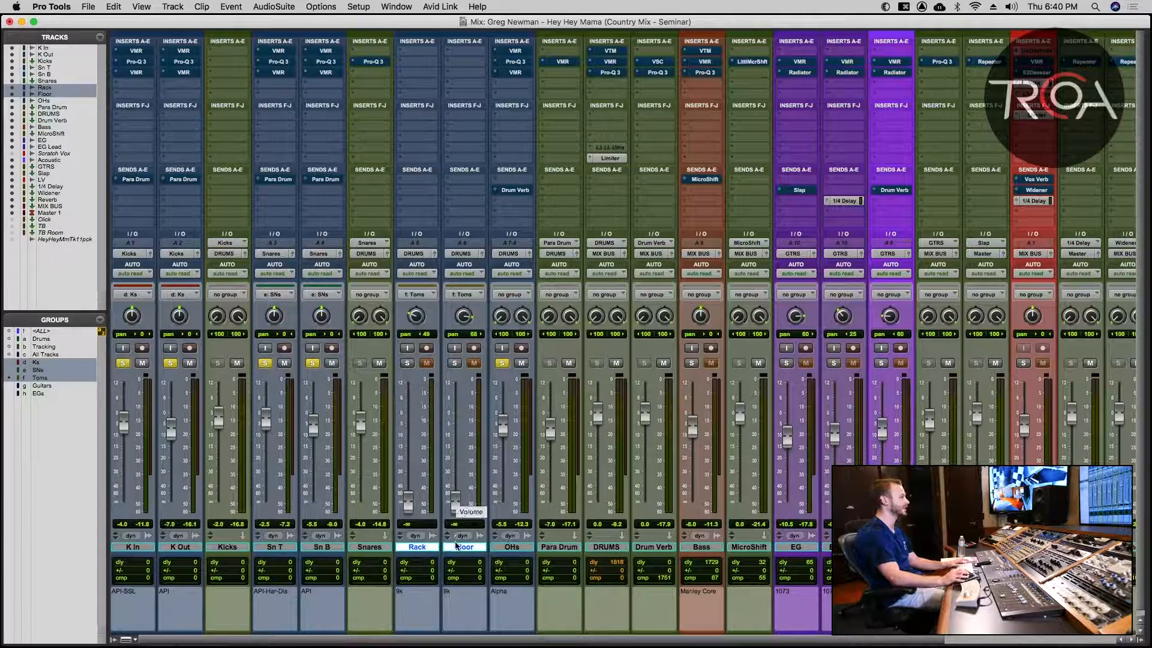
right_click(459, 547)
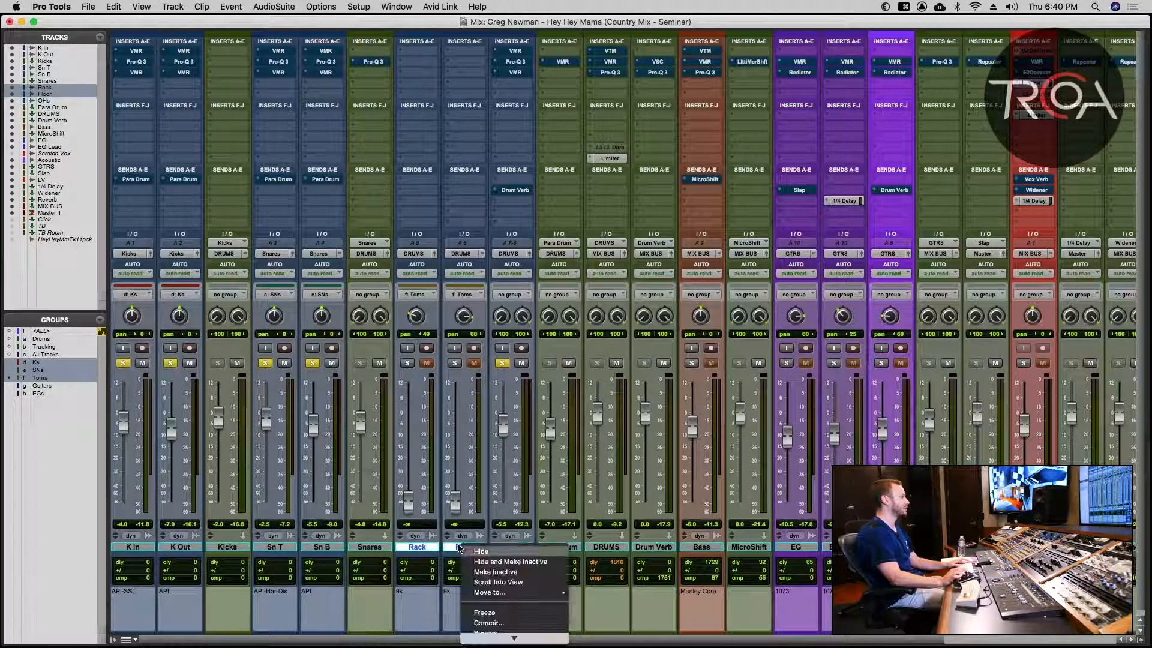
click(489, 563)
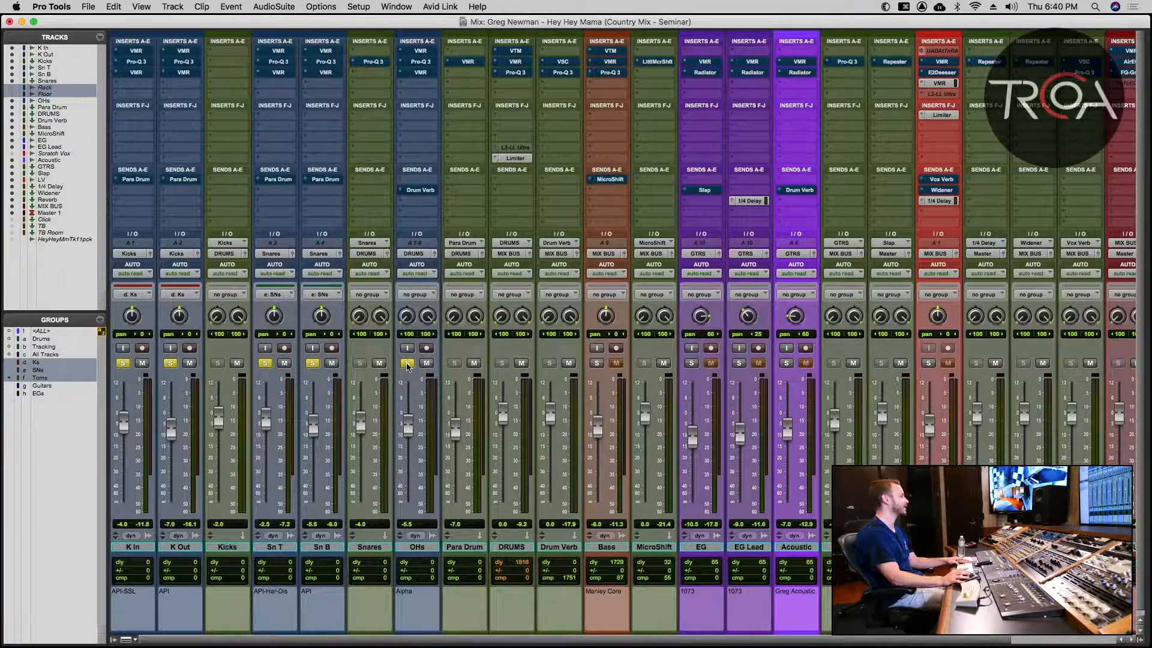
Enable the Drums group and switch the solo of all drum tracks off and back on.
click(312, 363)
key(a)
click(271, 364)
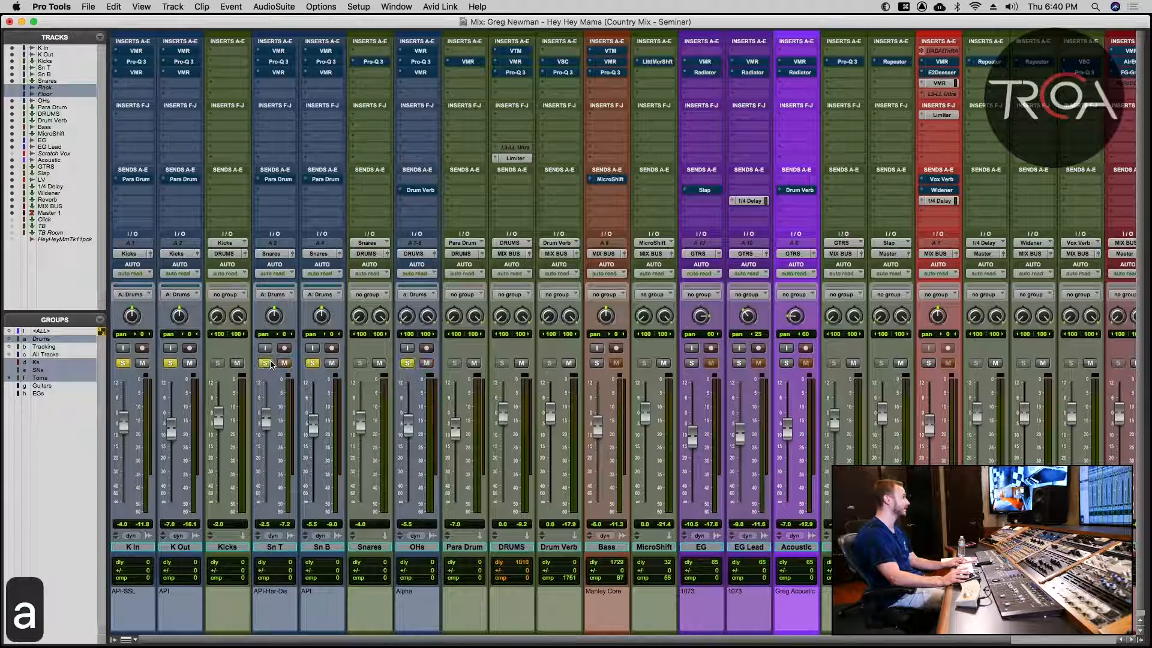
click(270, 364)
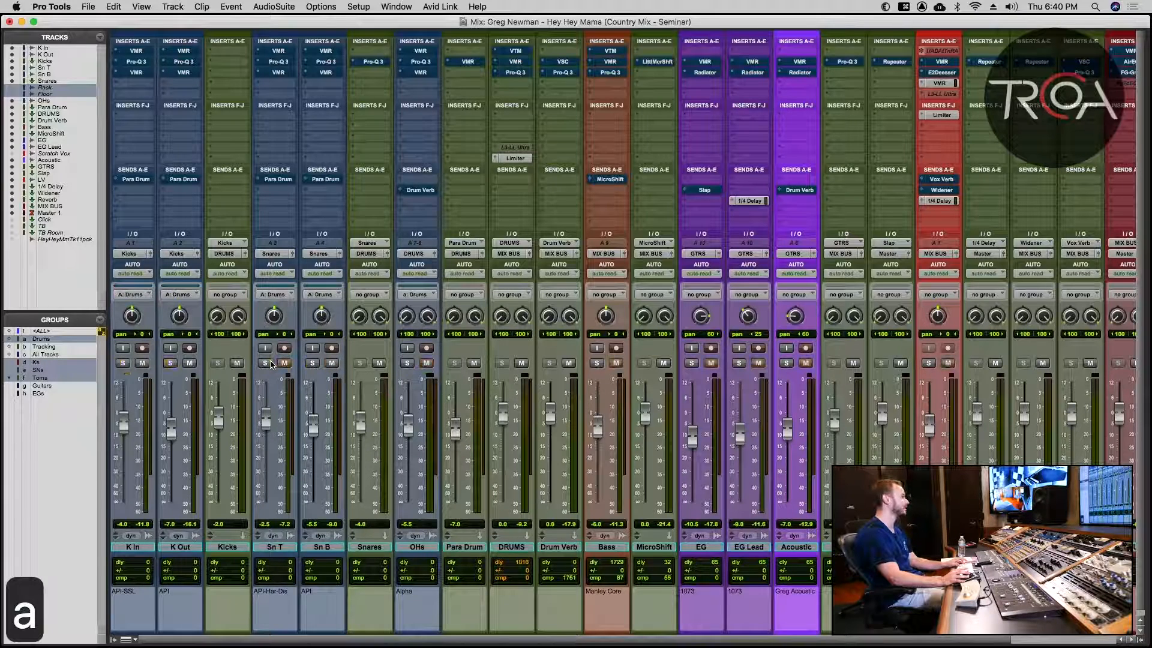
click(406, 362)
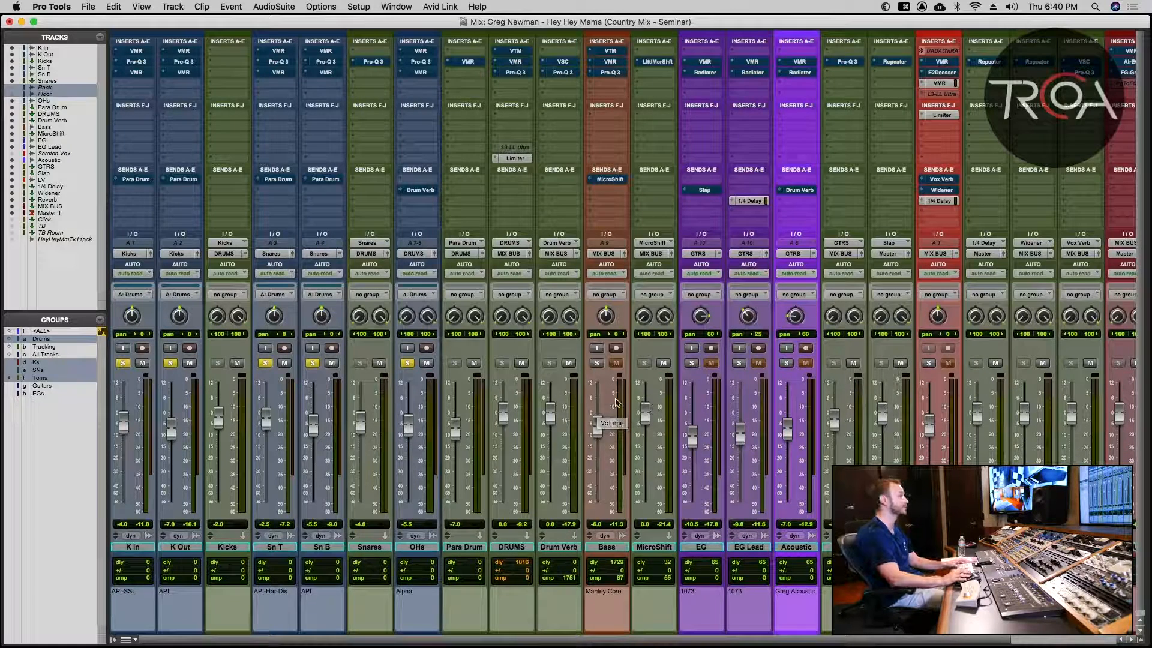
Play the soloed drums and add the Bass track to the solo to judge its level.
key(space)
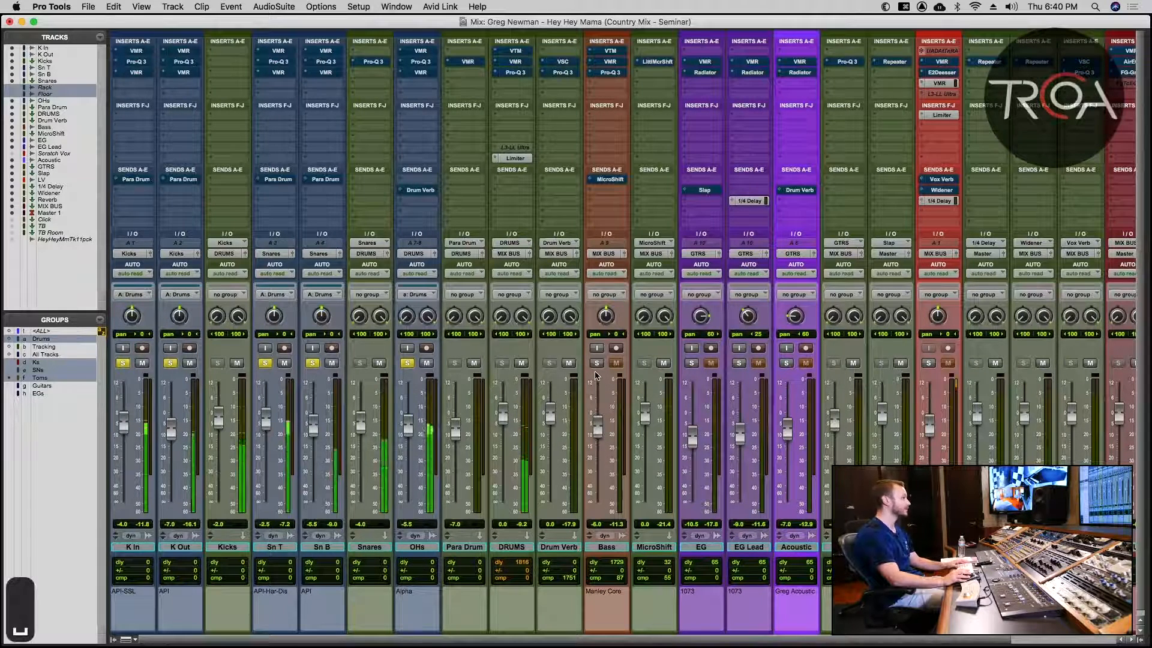
click(597, 364)
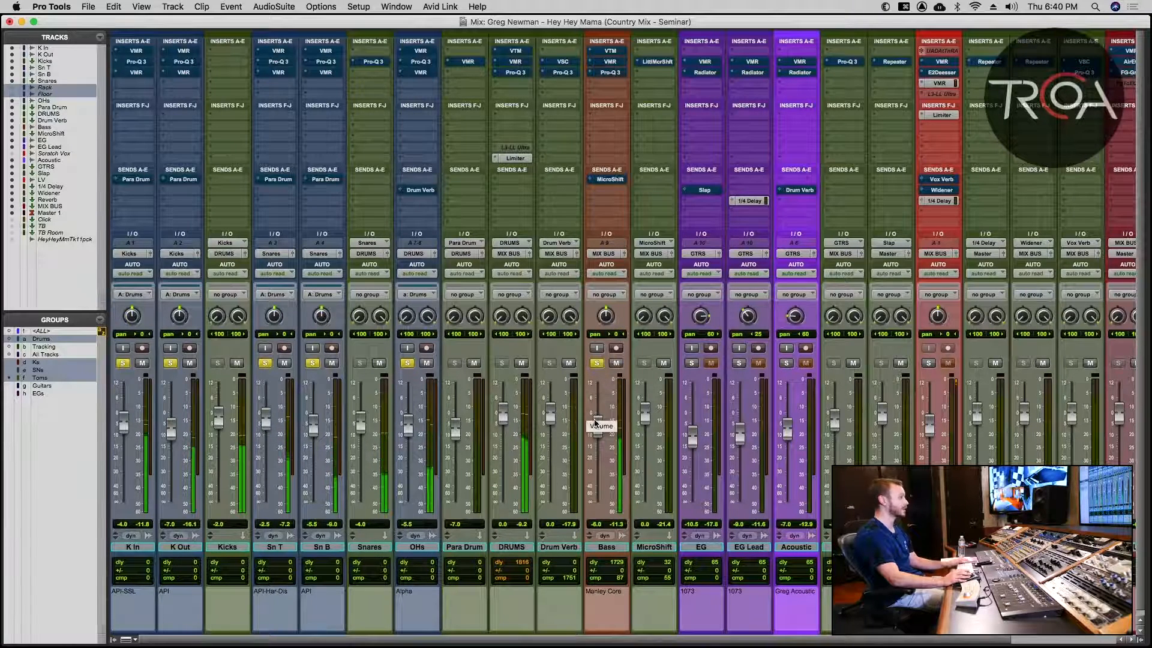
mouse_move(597, 425)
mouse_down()
mouse_move(598, 510)
mouse_move(599, 431)
mouse_up()
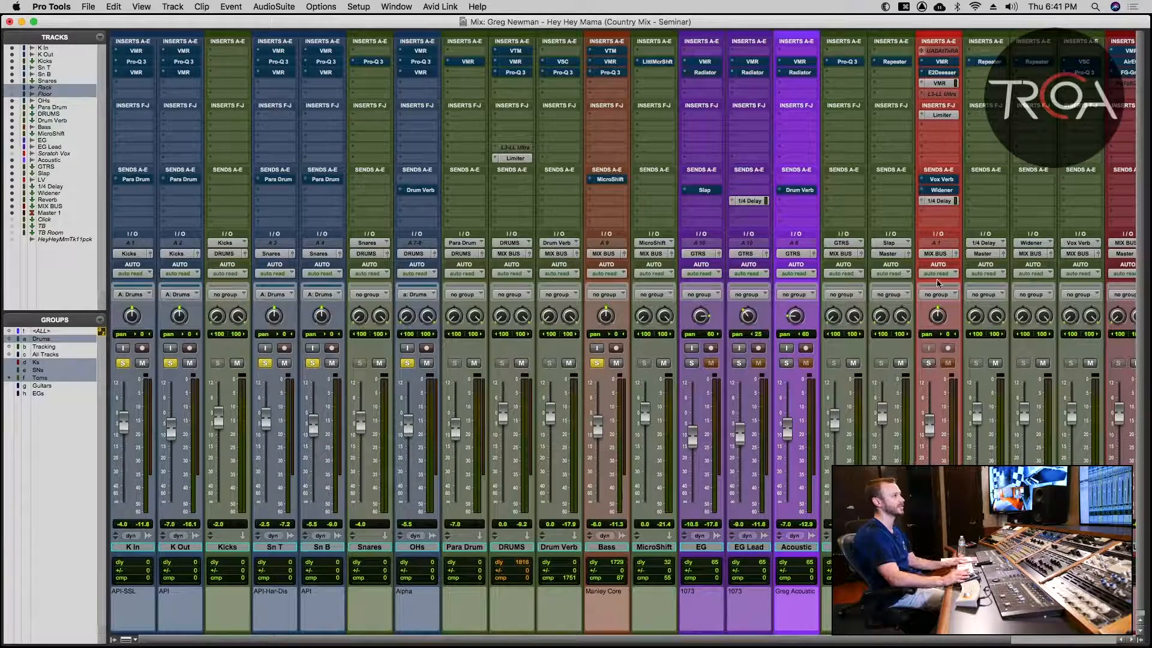
Activate the VMR insert and 1/4 Delay send on LV, and audition LV soloed with the drums and bass before clearing the solos.
ctrl+super+click(944, 201)
ctrl+super+click(949, 87)
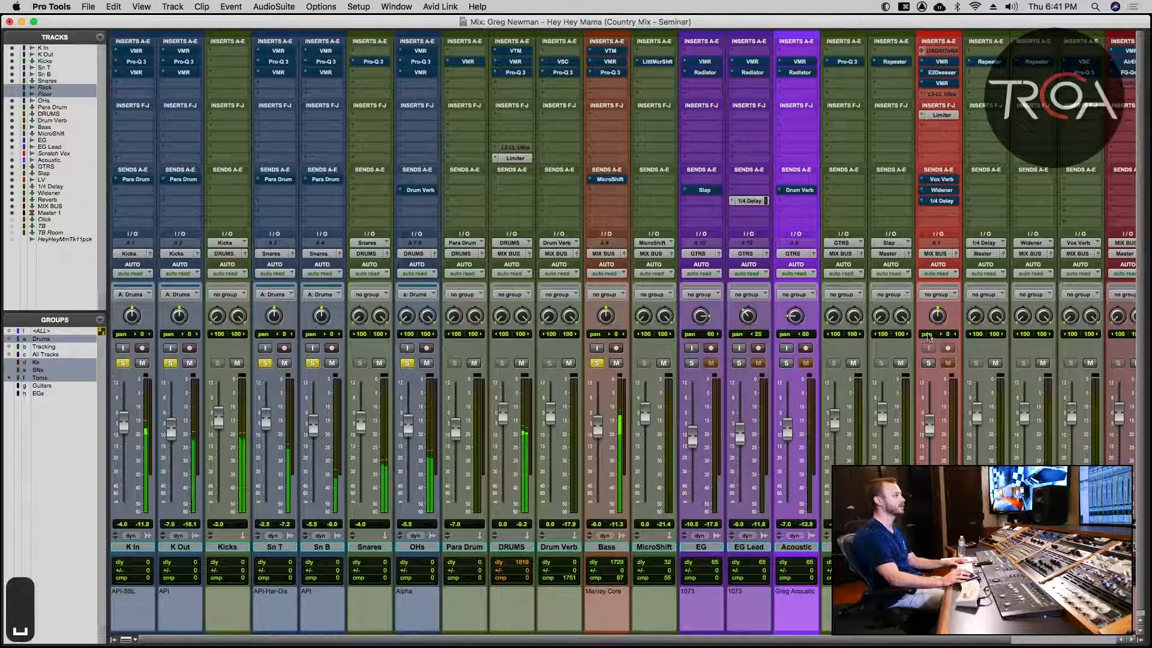
click(928, 363)
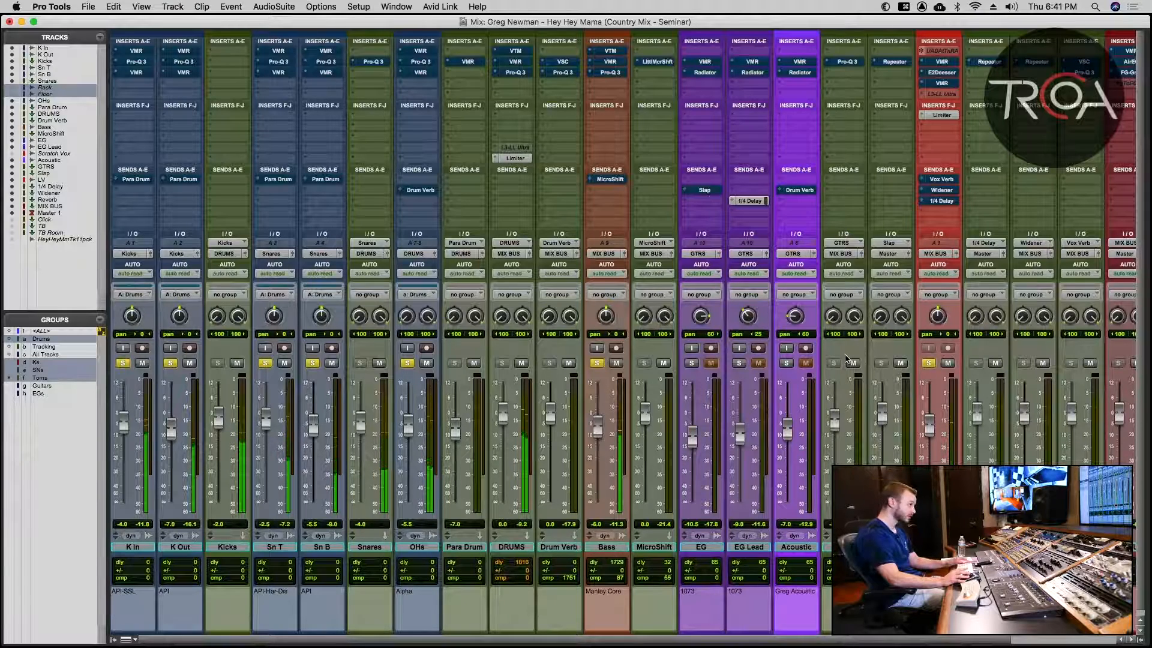
key(space)
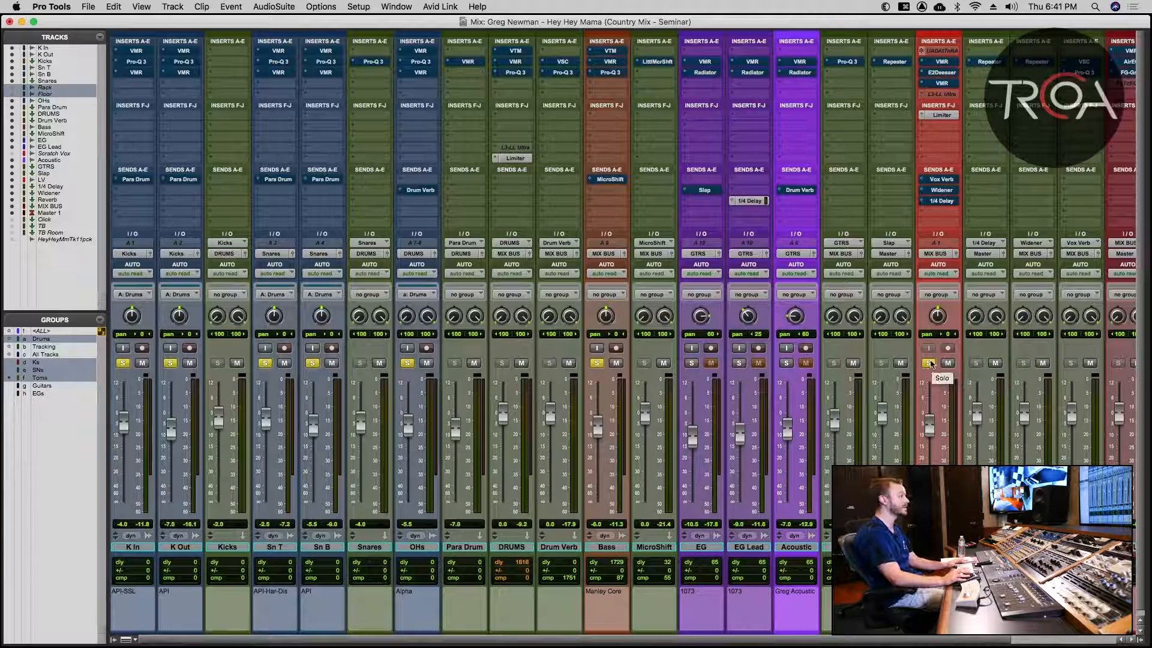
key(space)
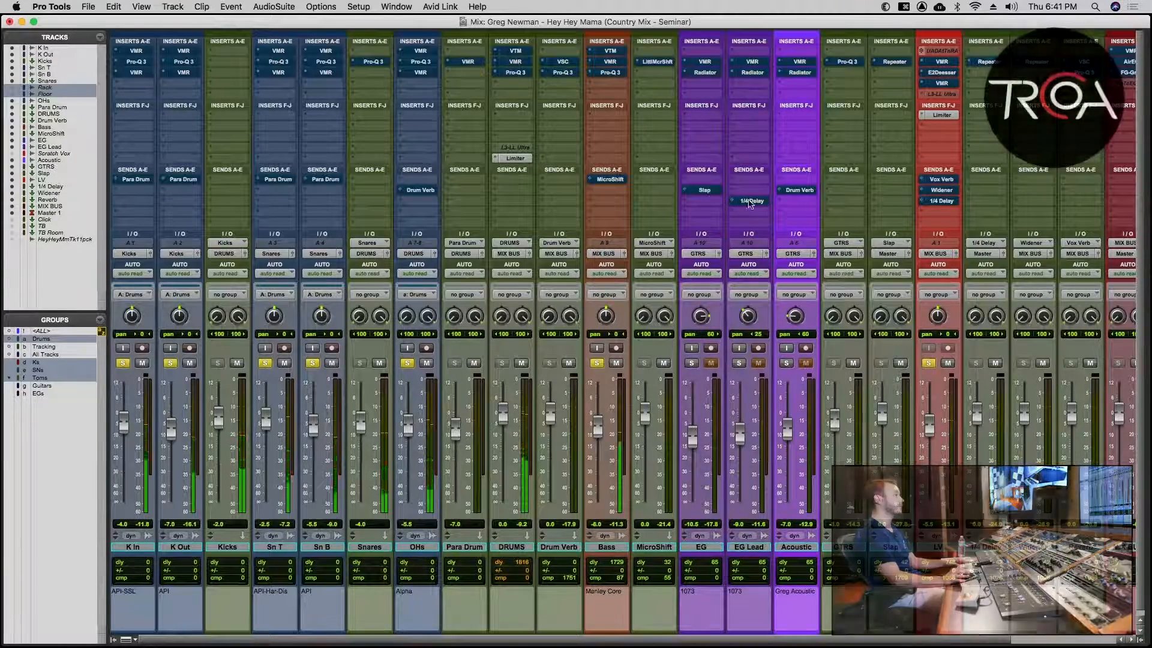
click(928, 363)
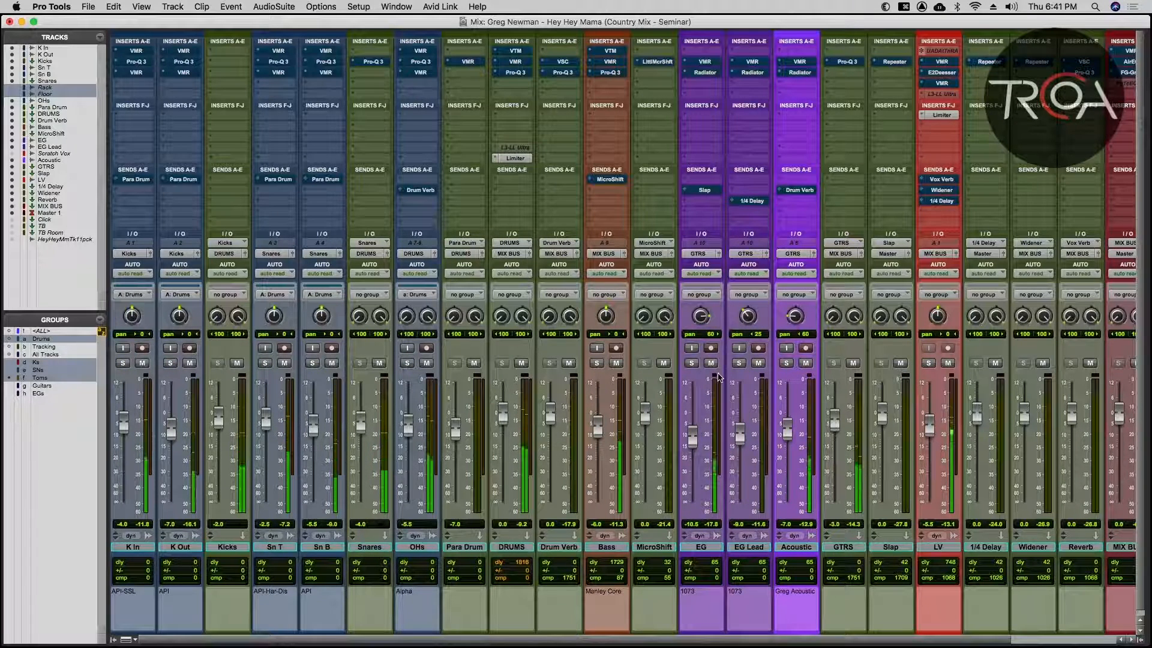
Enable the Guitars group and play the EG, EG Lead and Acoustic tracks soloed together.
key(g)
click(740, 363)
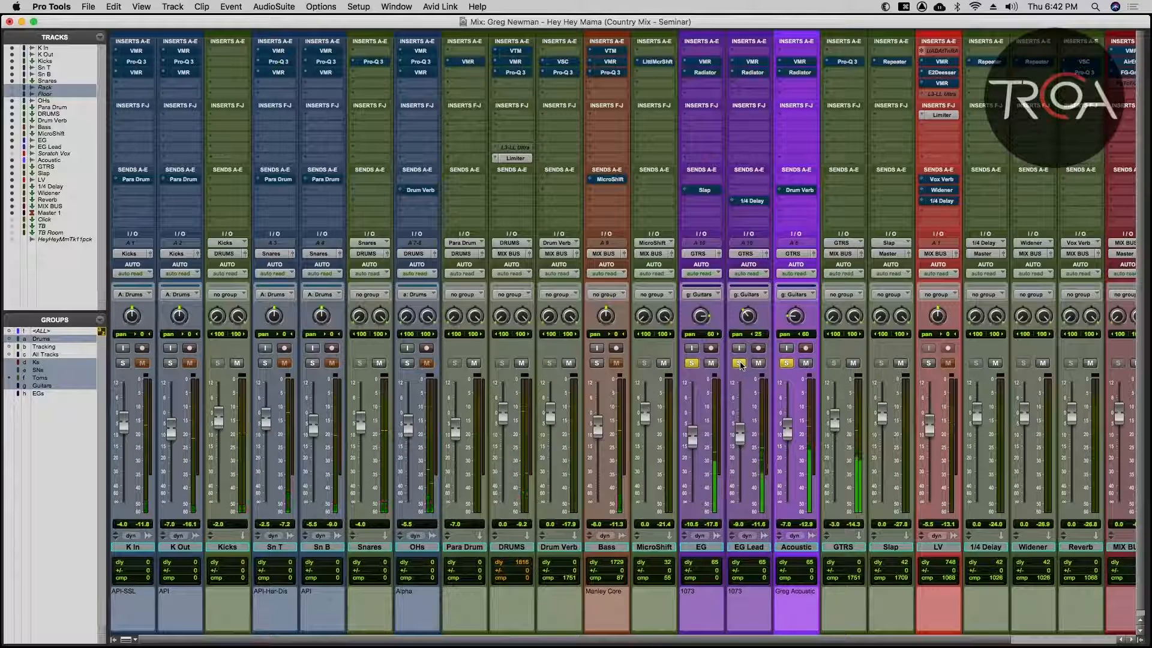
key(space)
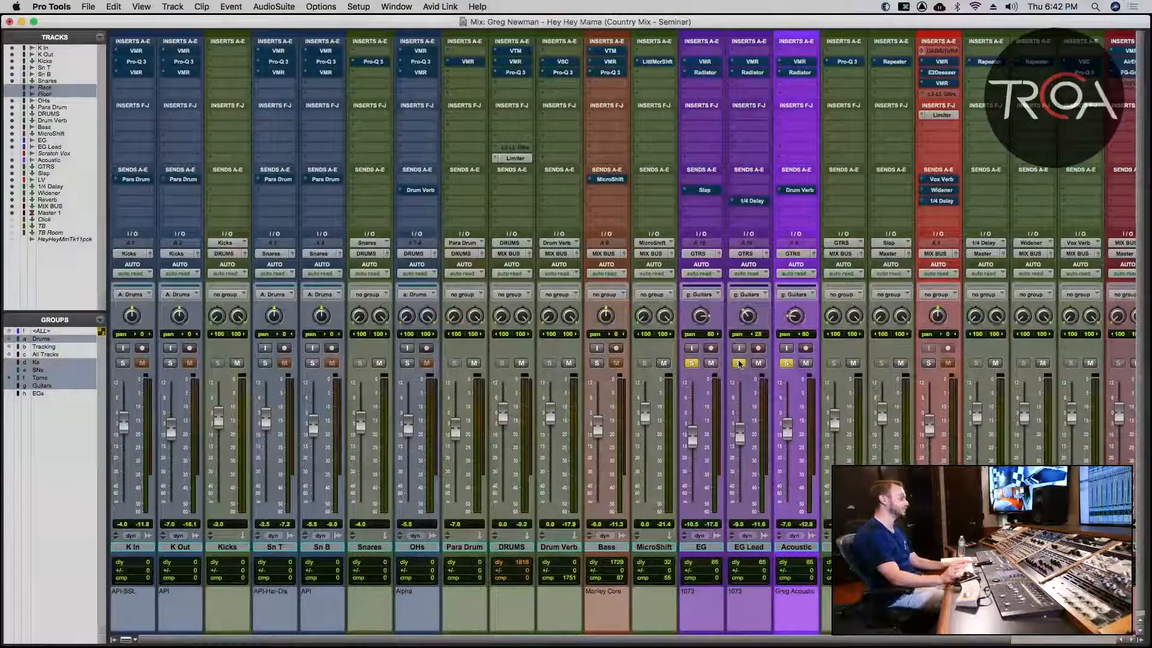
Check the guitar tracks in the Edit window, and play EG and Acoustic soloed before adding EG Lead to the solo.
key(super+equal)
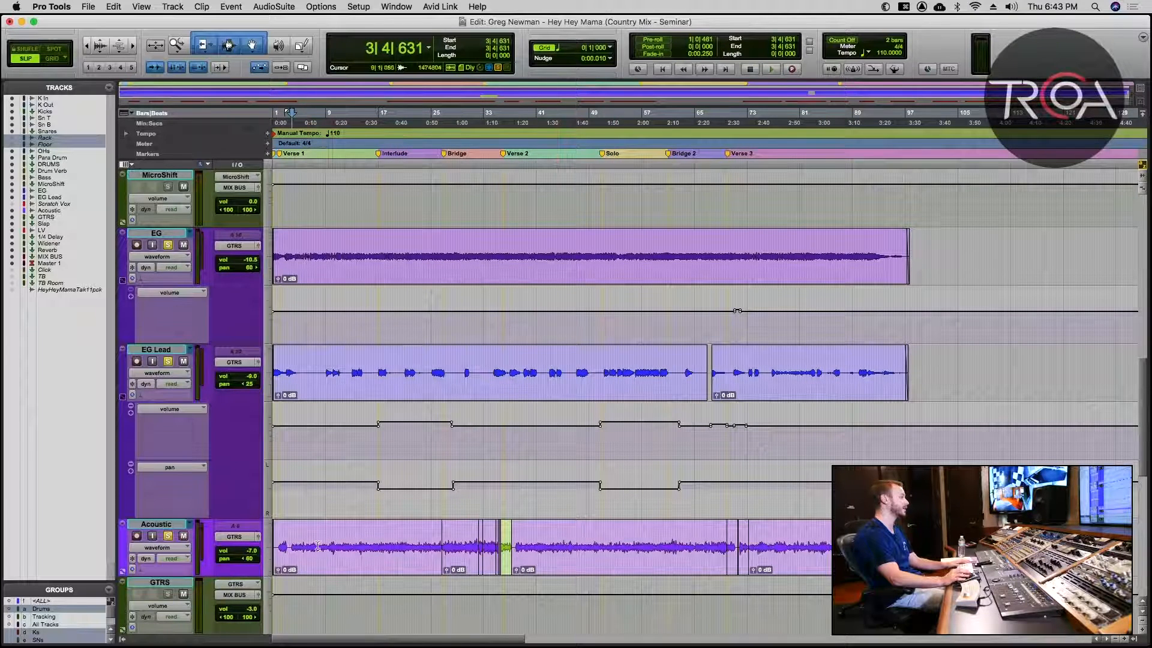
key(super+equal)
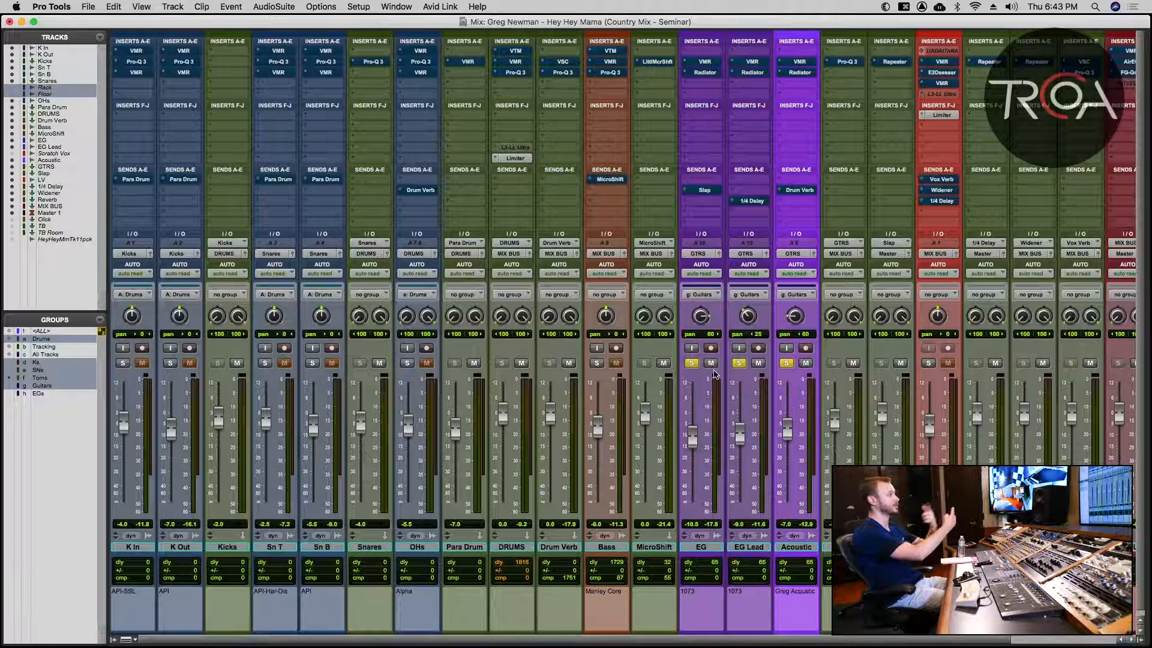
click(737, 364)
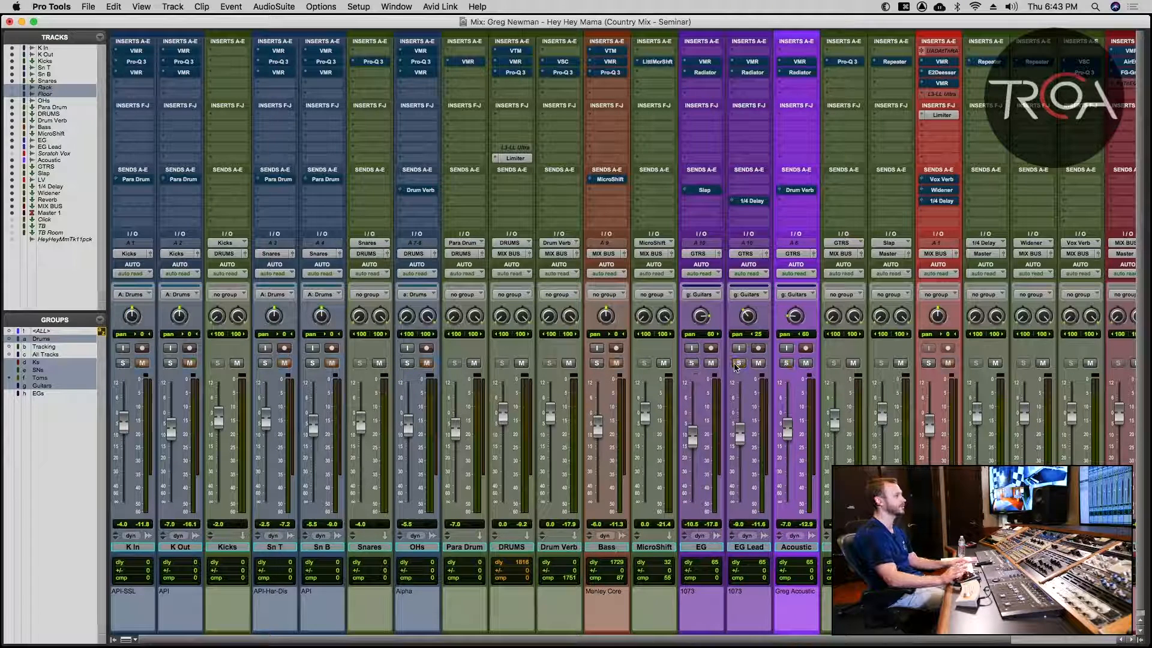
click(737, 364)
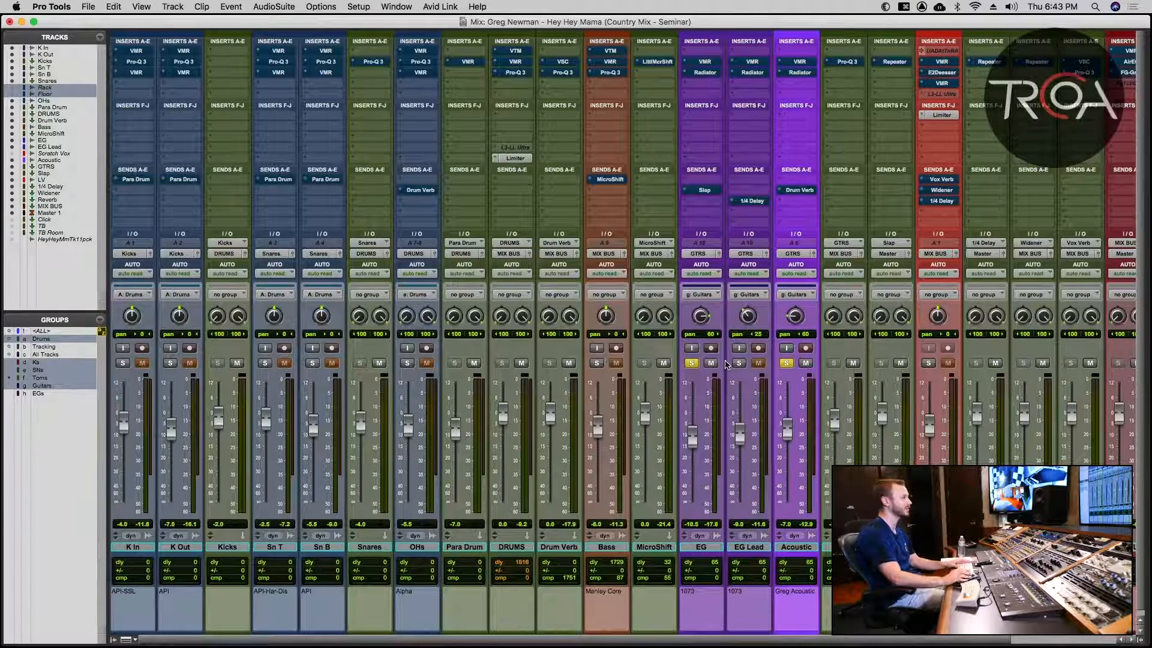
key(space)
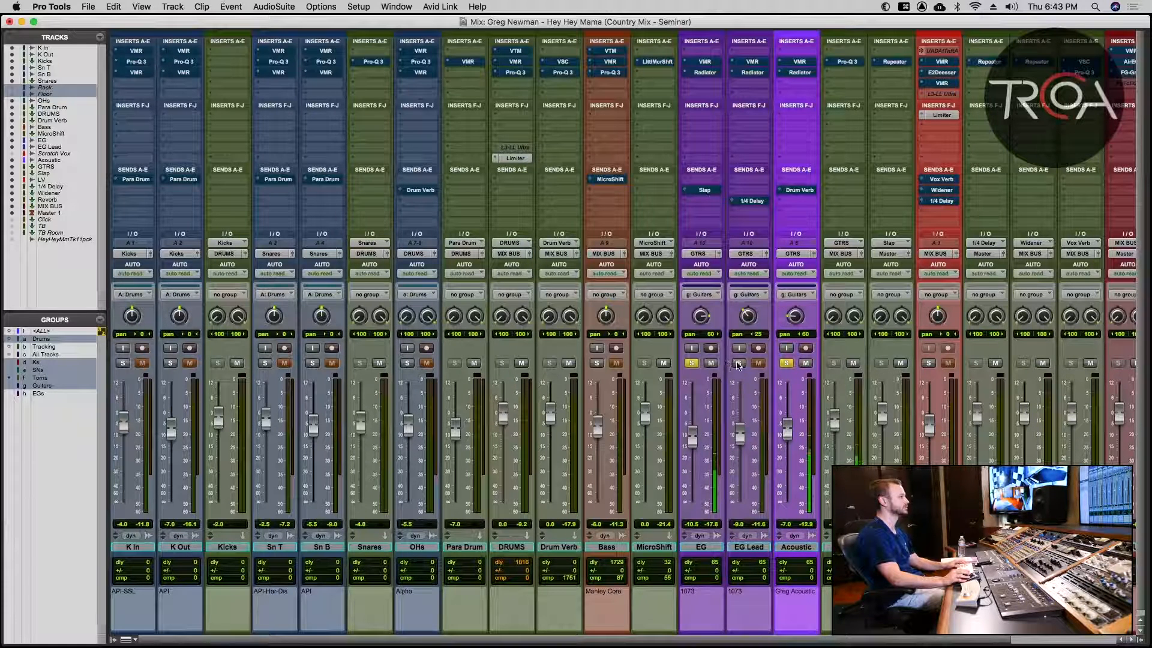
click(739, 363)
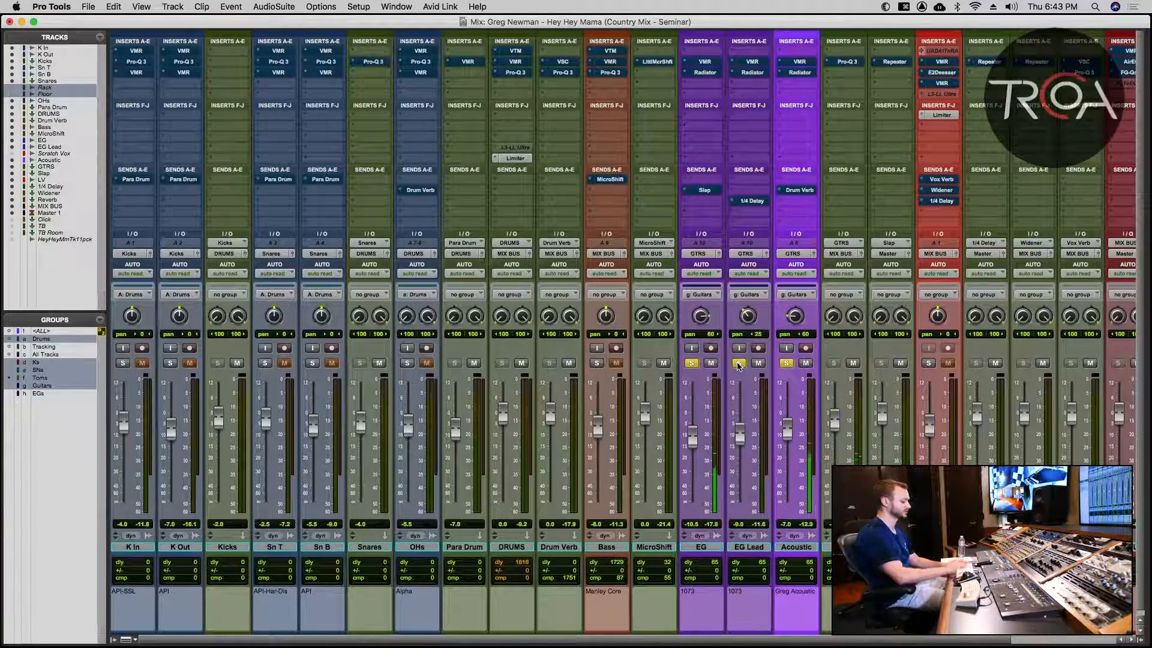
Examine EG Lead's clips and its volume and pan automation in the Edit window, during playback and again after stopping.
key(super+equal)
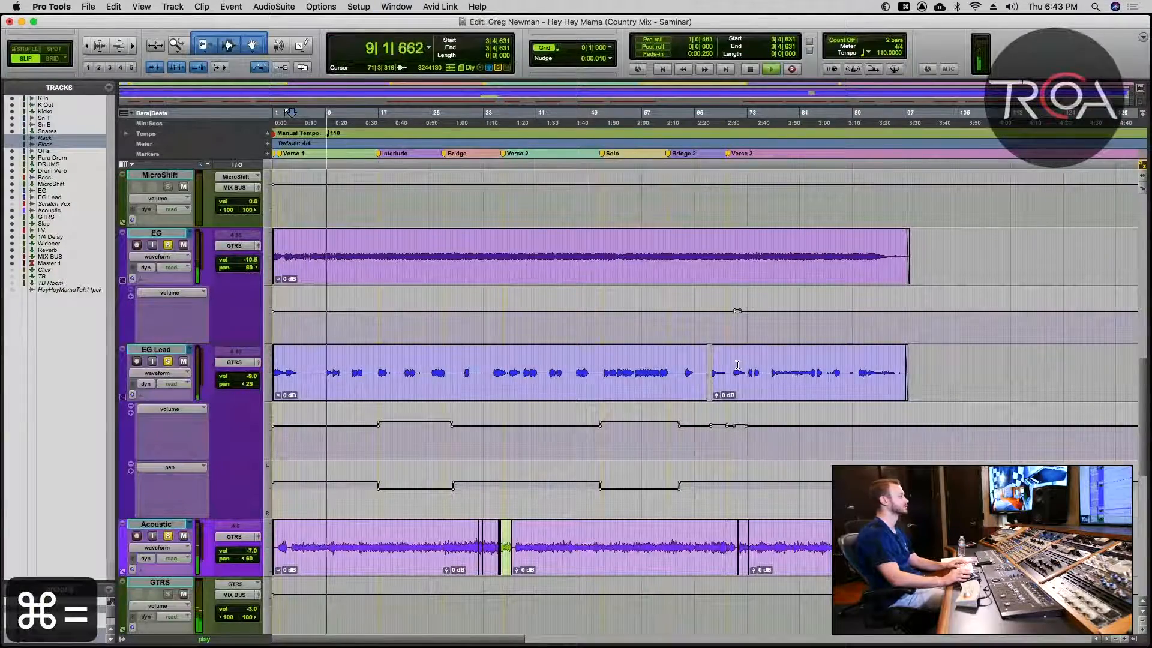
key(super+equal)
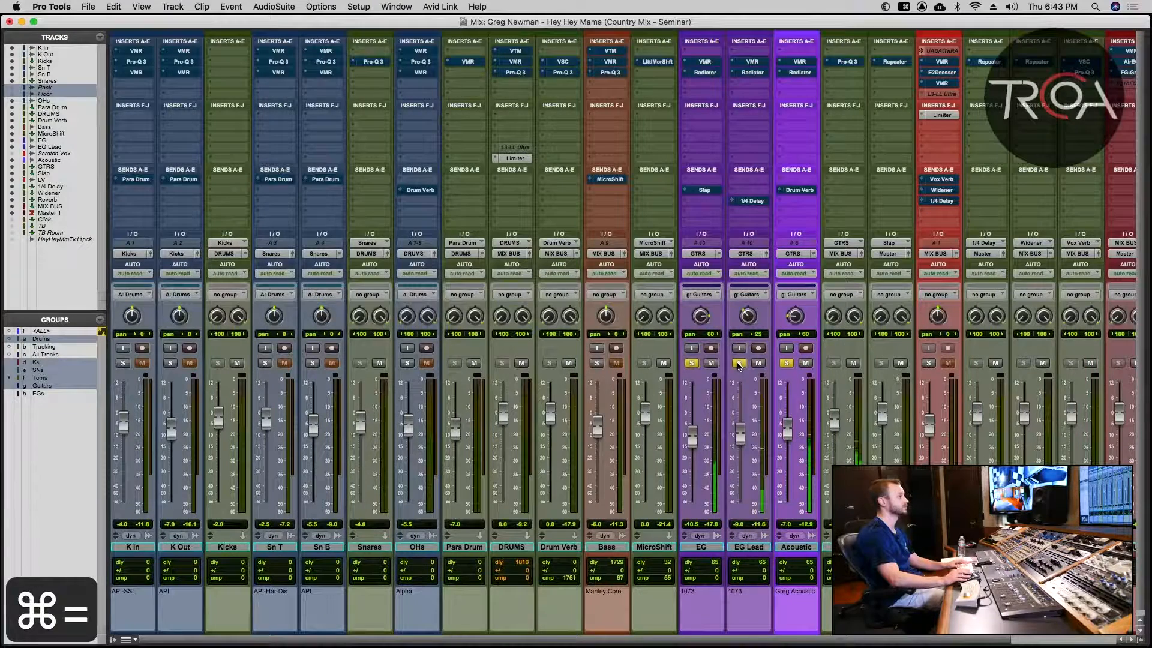
key(space)
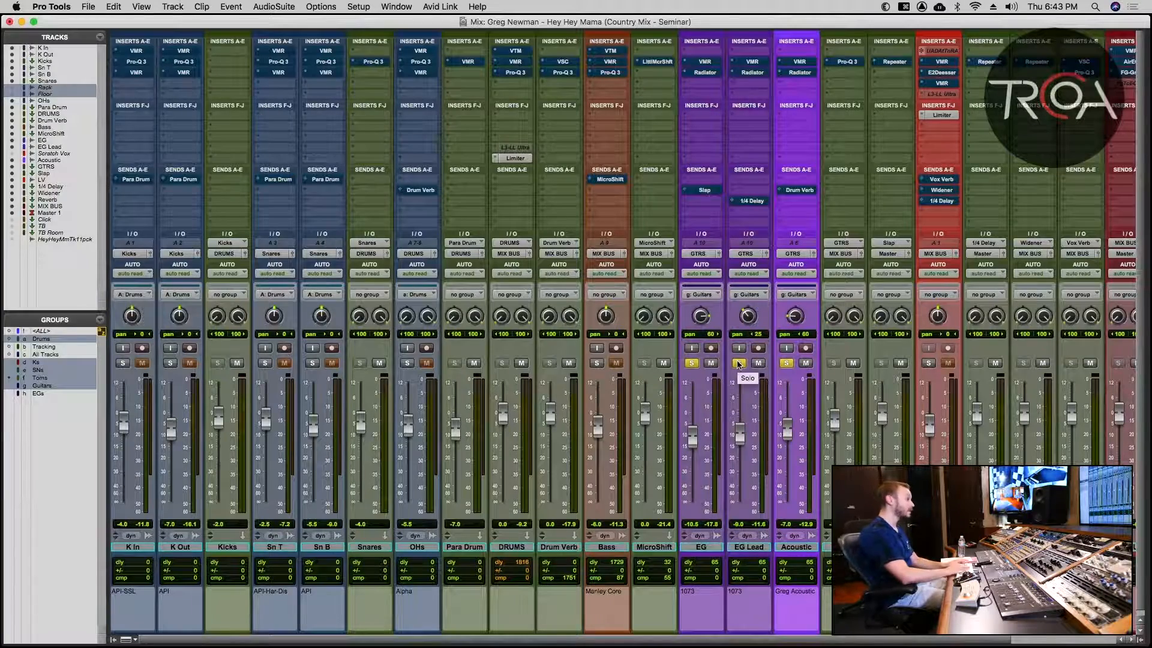
key(super+equal)
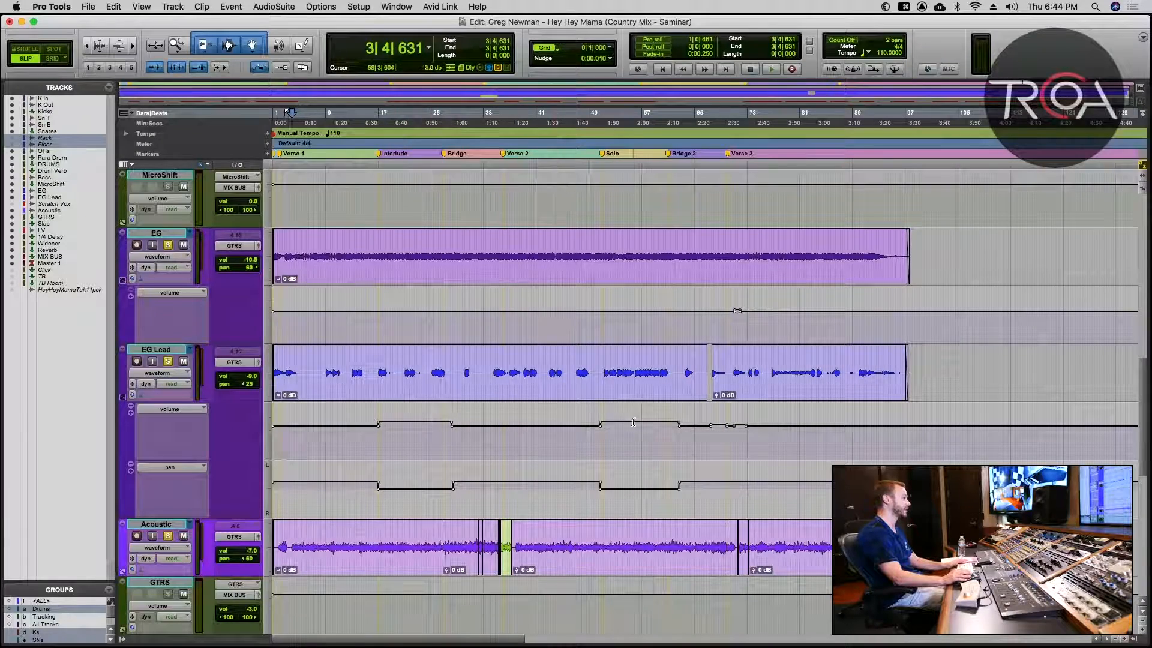
key(super+equal)
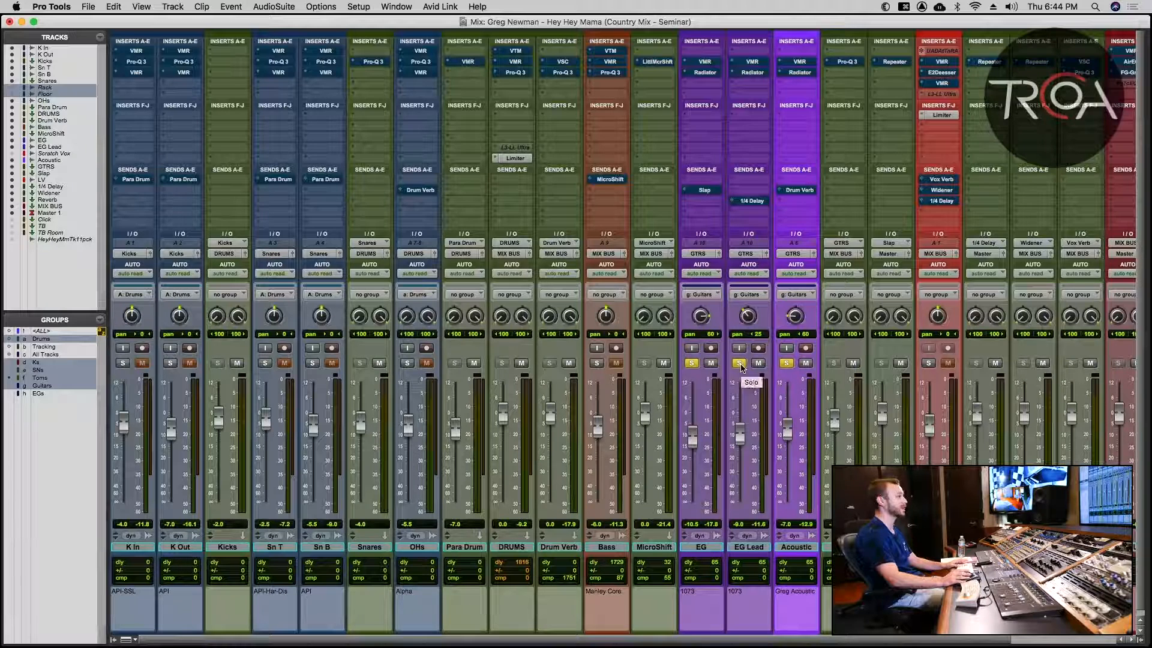
Clear the solo on the guitar tracks and play the full mix.
click(740, 363)
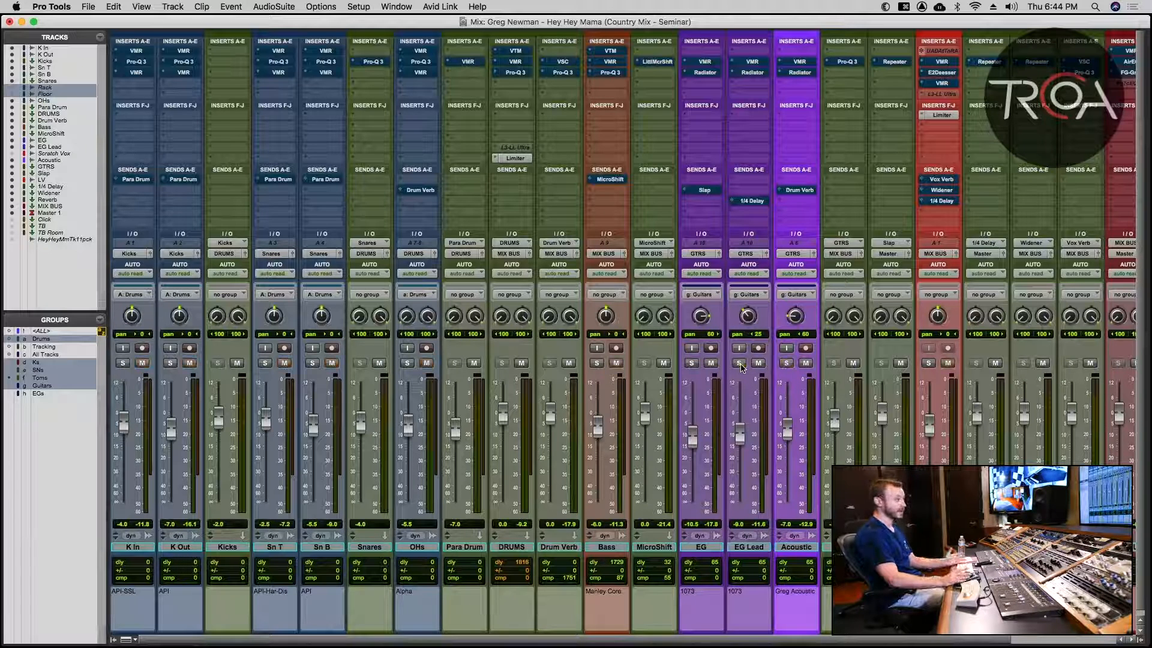
key(space)
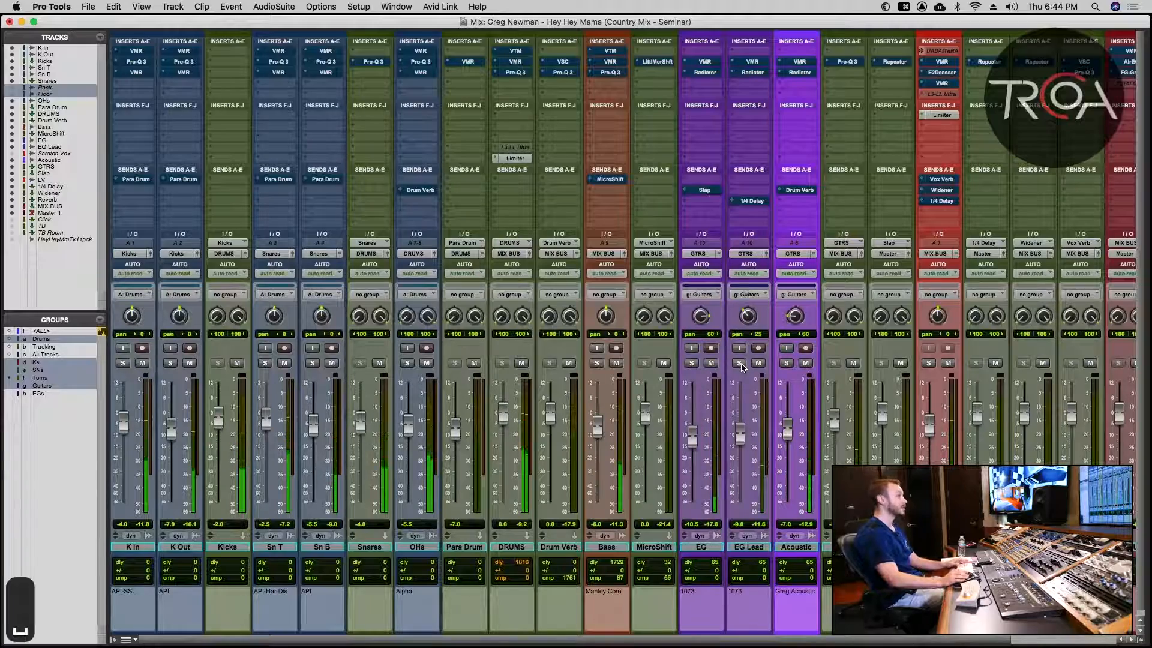
scroll(742, 367, right, 5)
scroll(742, 367, left, 5)
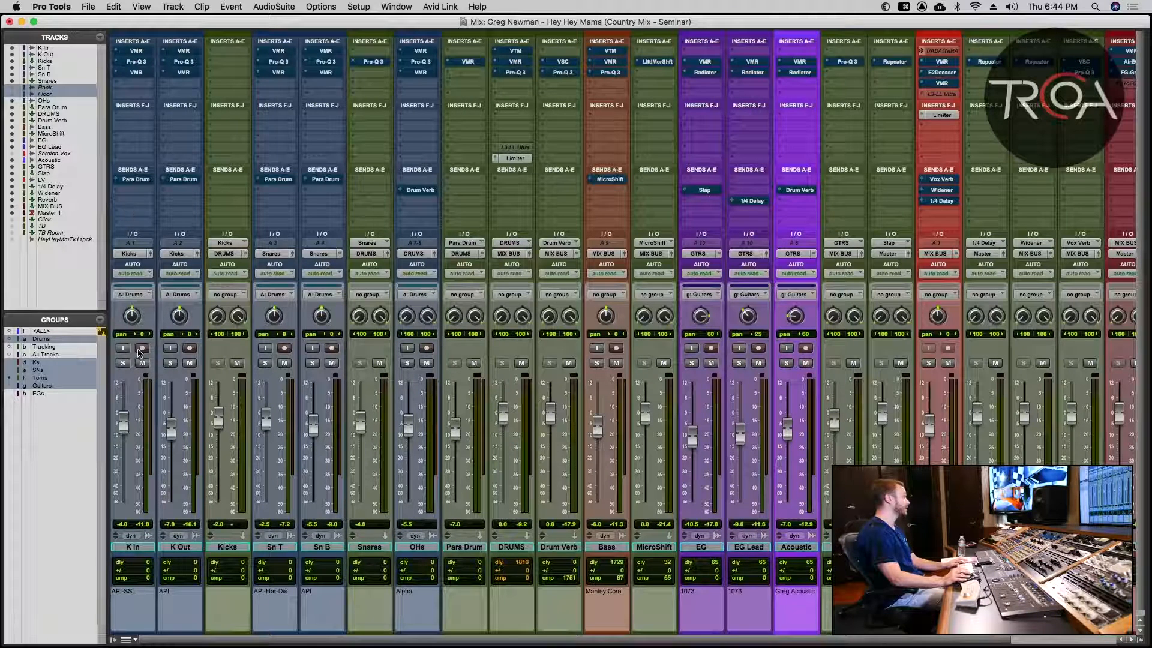
Disable the Drums group and solo only the K In track.
key(a)
click(123, 363)
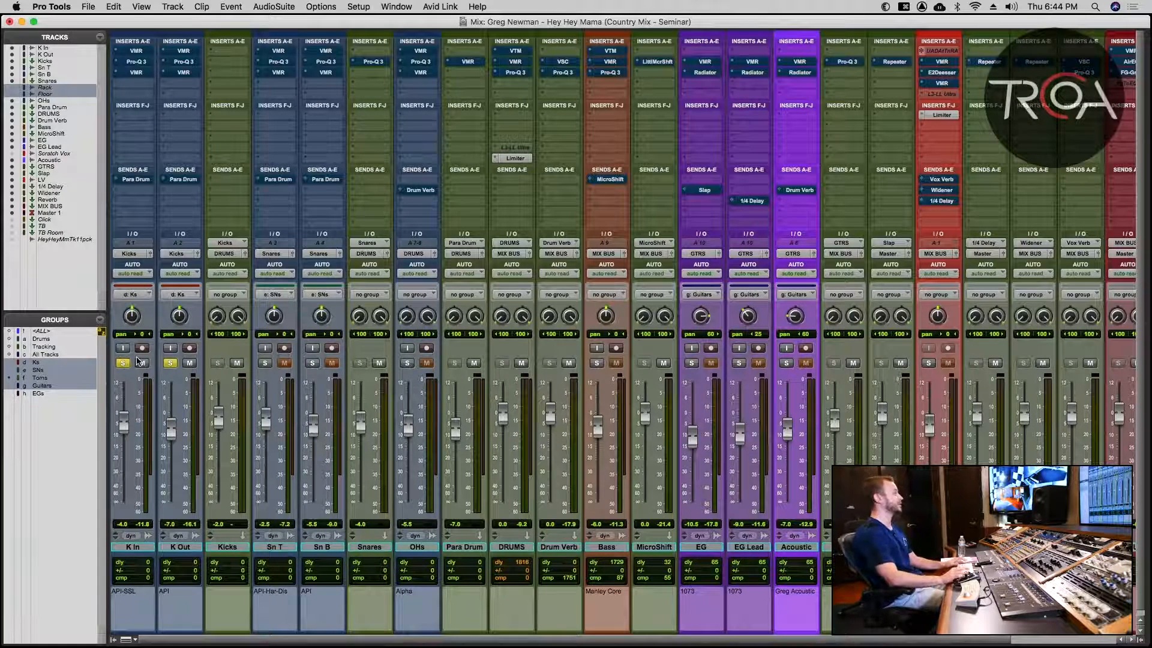
click(170, 363)
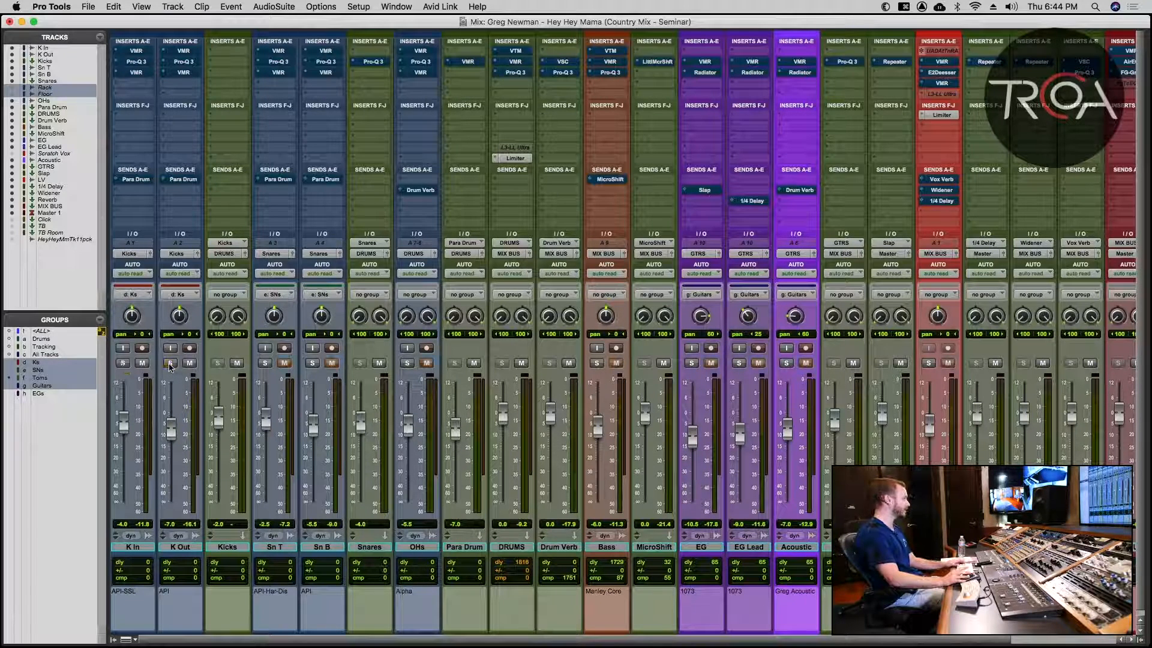
click(121, 363)
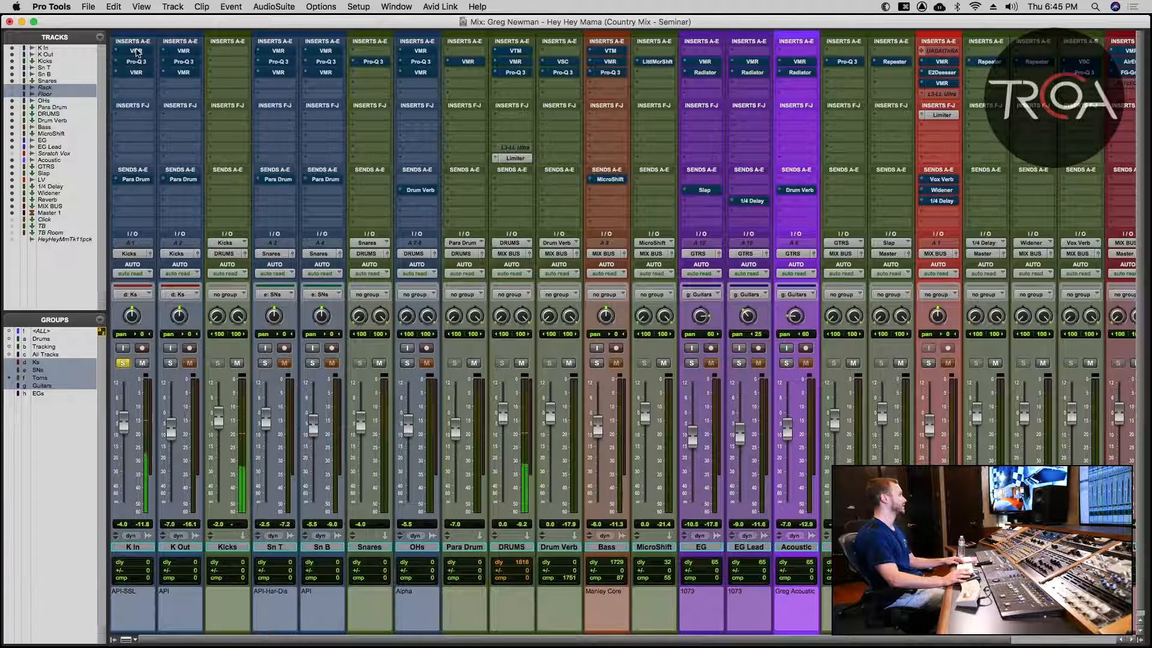
Toggle the bypass of K In's insert plug-ins to compare the kick with and without processing.
shift+super+click(136, 52)
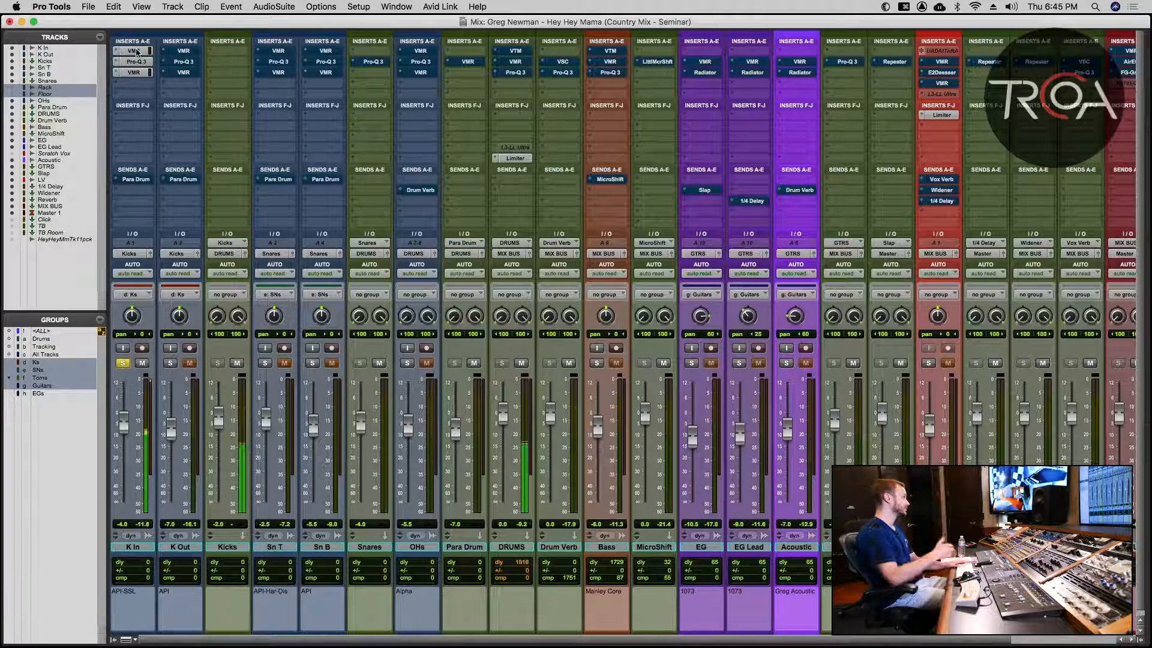
shift+super+click(137, 52)
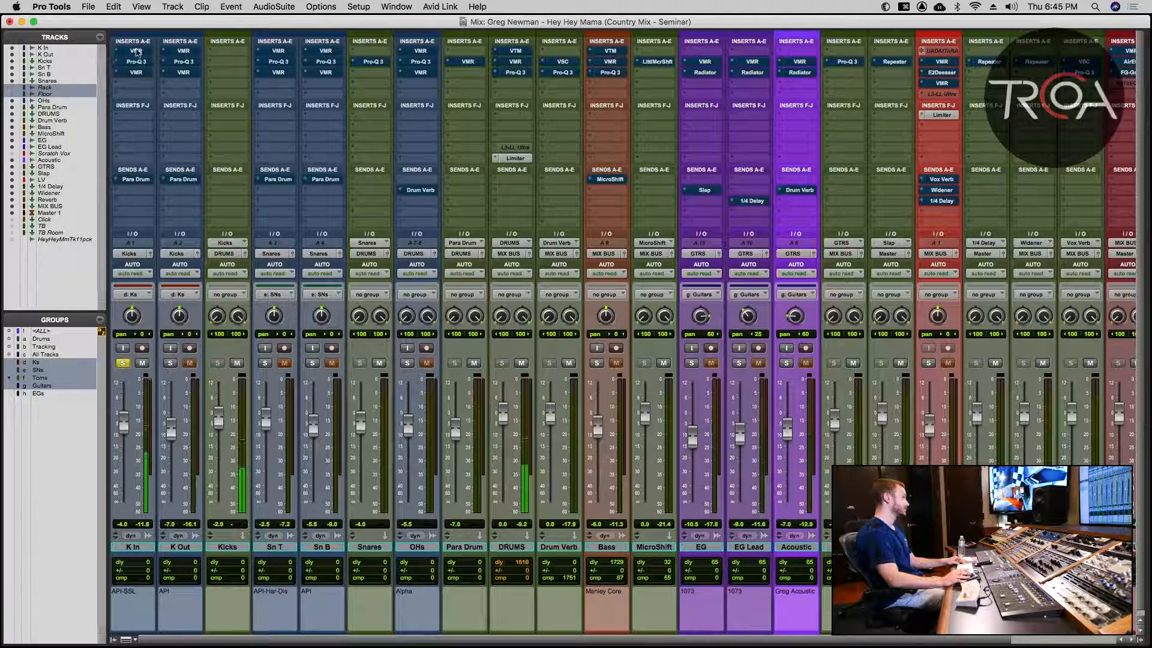
shift+super+click(137, 53)
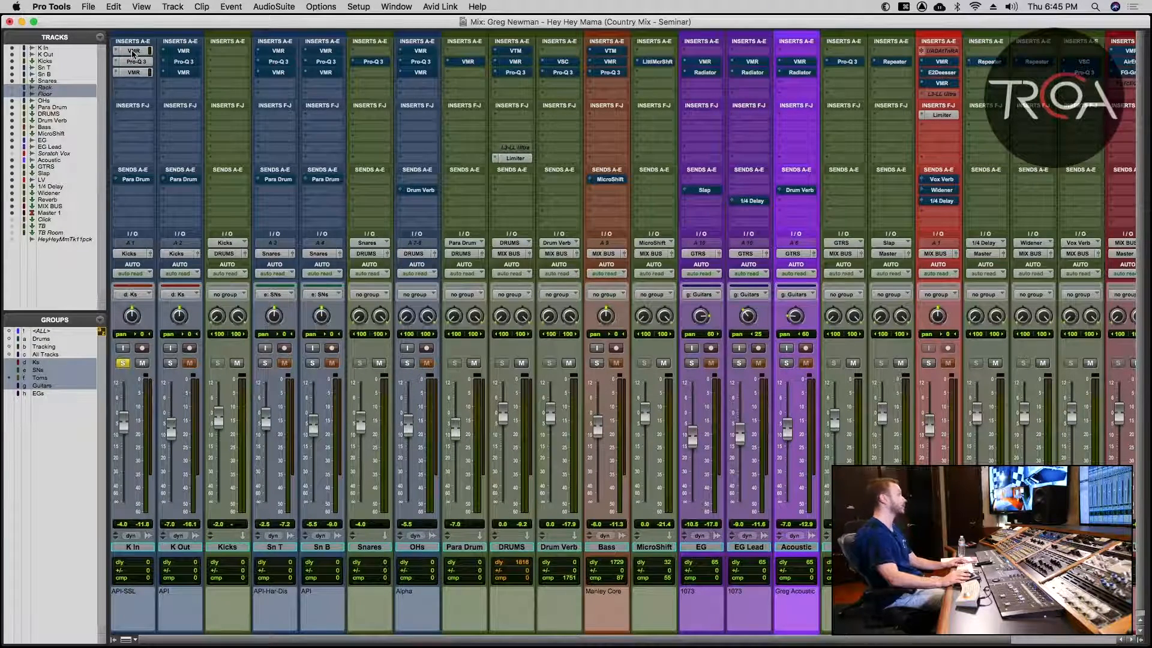
Open K In's first Virtual Mix Rack insert and toggle its bypass to judge the Virtual Channel module.
click(133, 52)
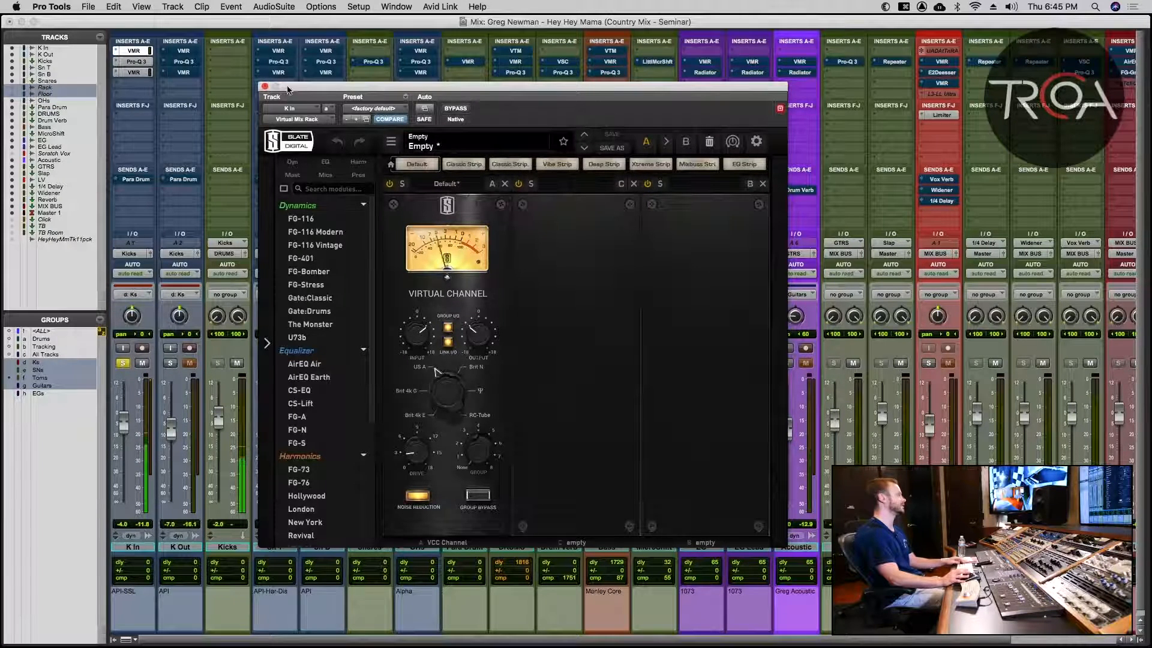
click(146, 61)
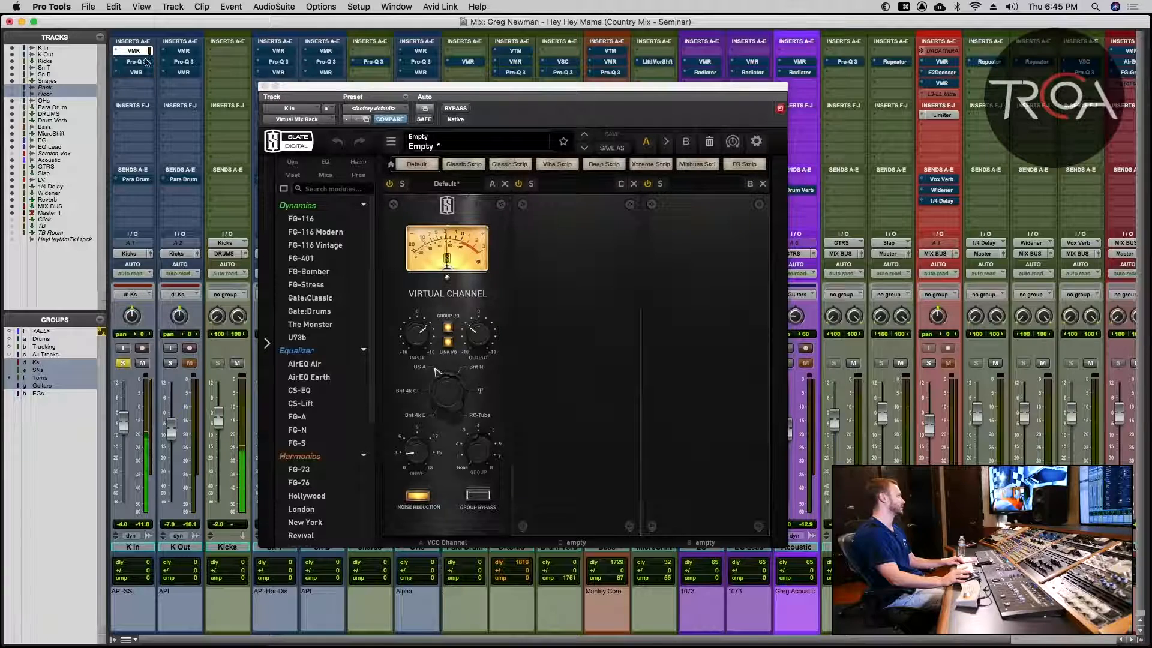
click(455, 108)
click(455, 109)
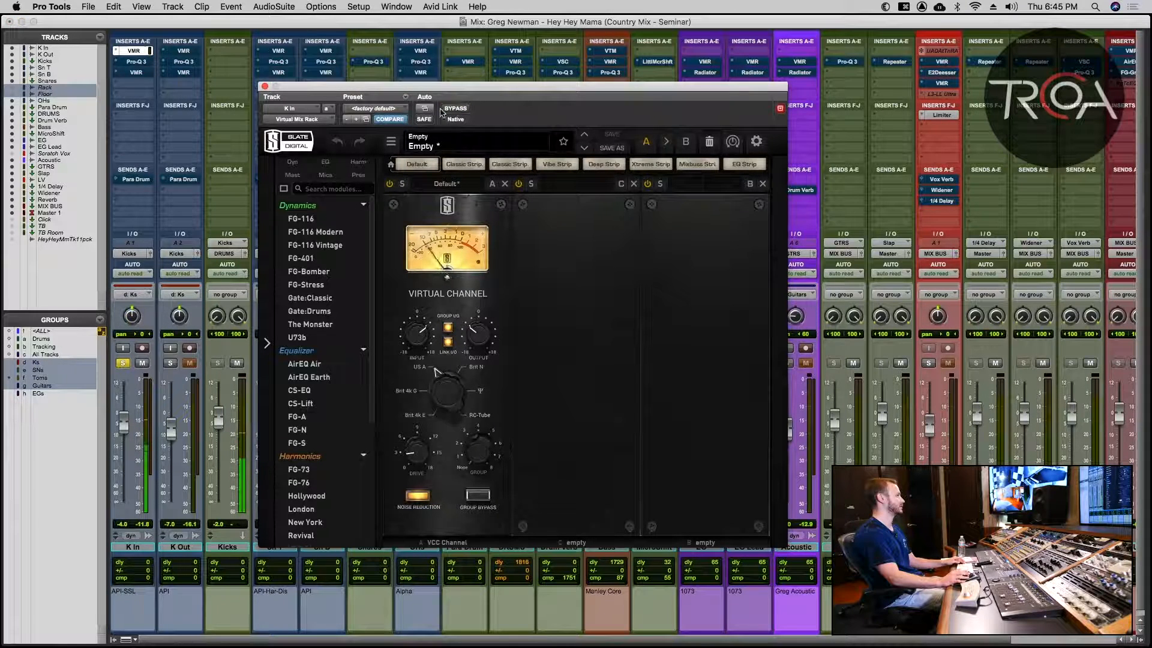
Open K In's FabFilter Pro-Q 3 and inspect its low-frequency cut bands, stopping playback.
click(135, 62)
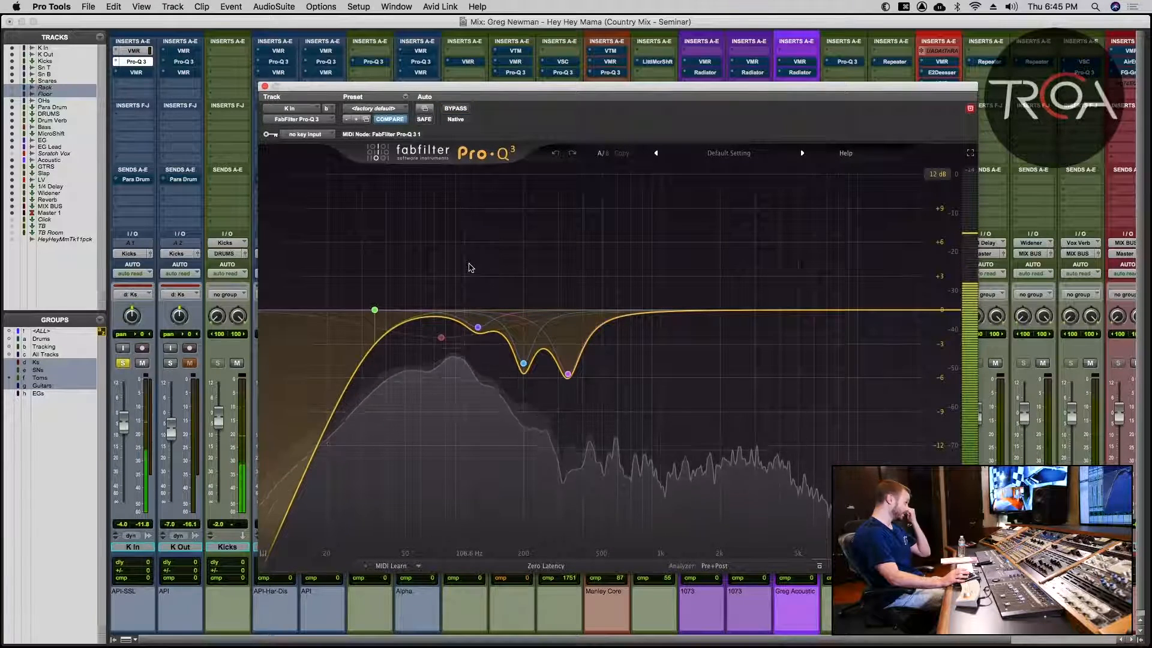
mouse_move(488, 399)
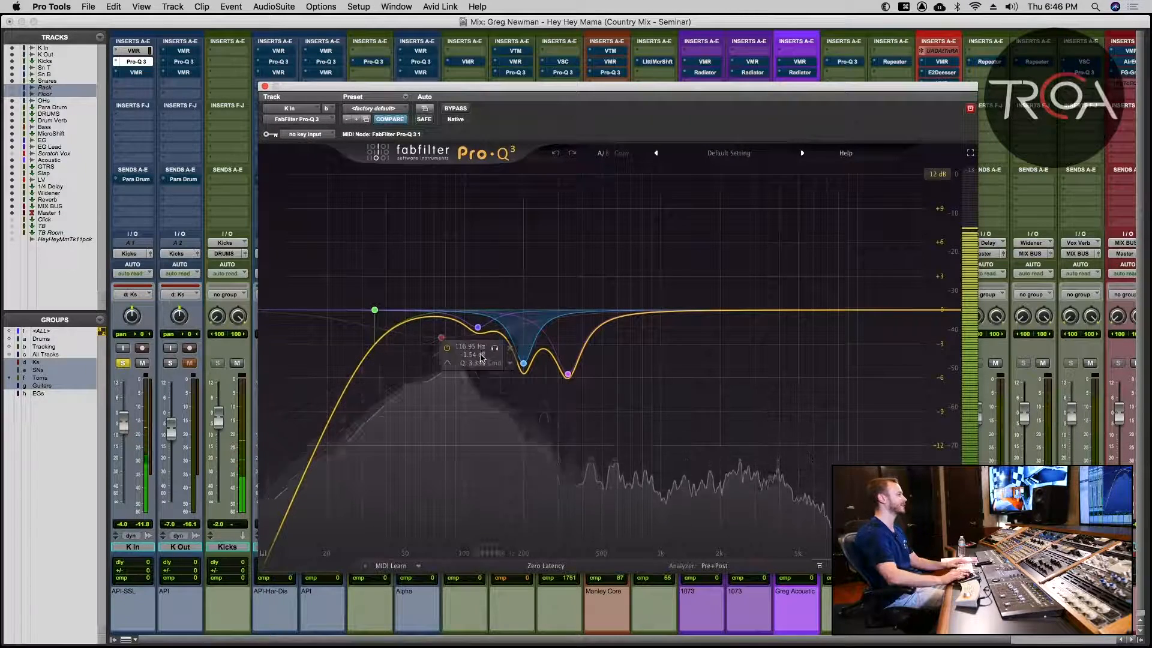
key(space)
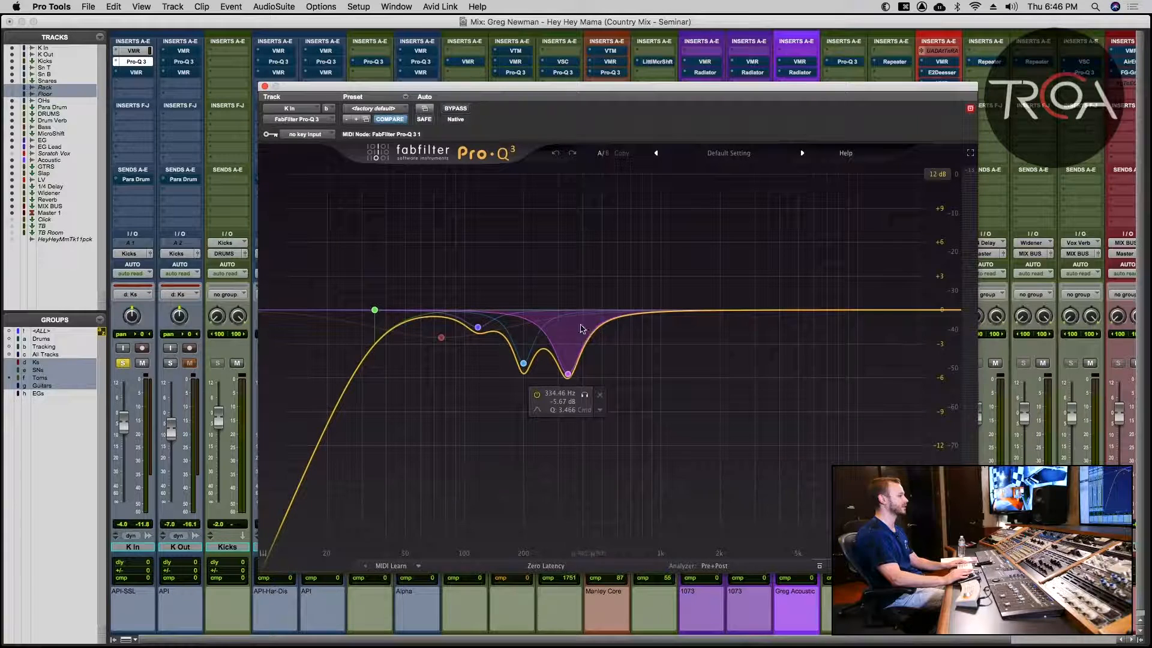
click(441, 337)
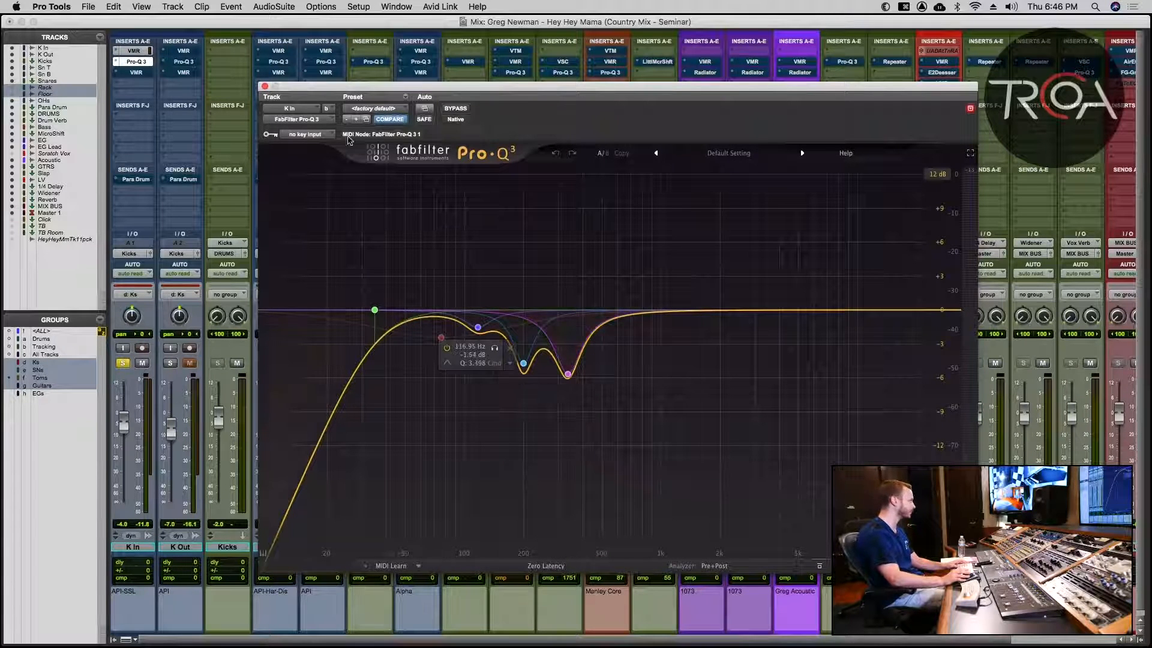
Open K In's last Virtual Mix Rack insert, take it out of bypass, and review its FG-S filter and EQ while starting playback.
click(149, 72)
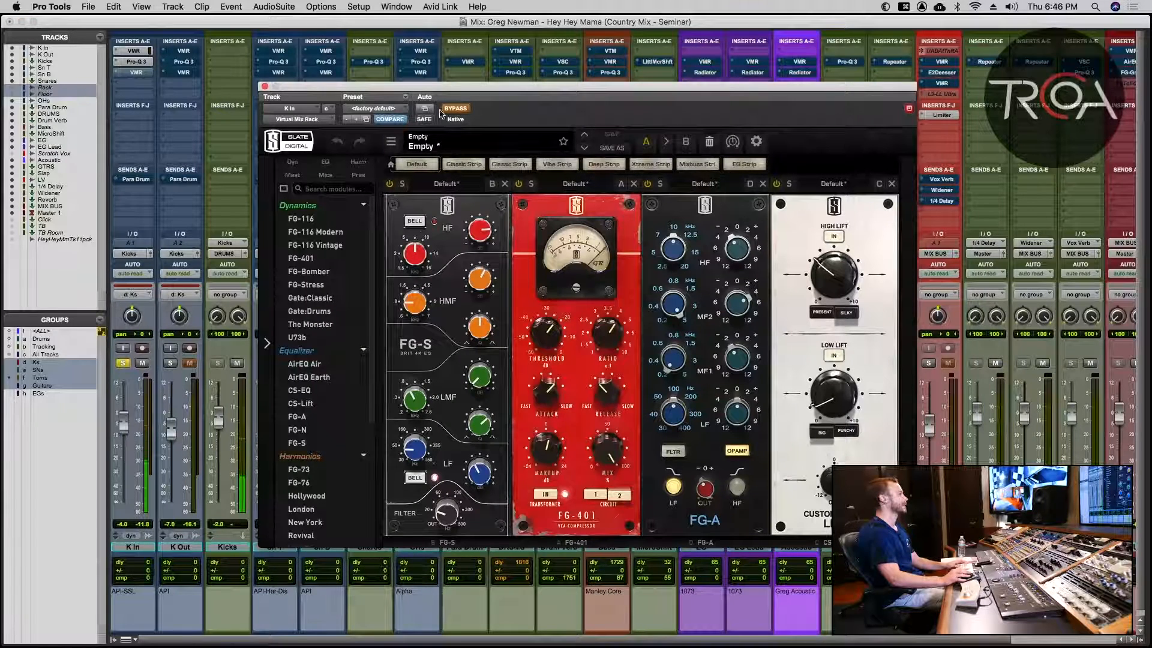
click(453, 109)
click(453, 108)
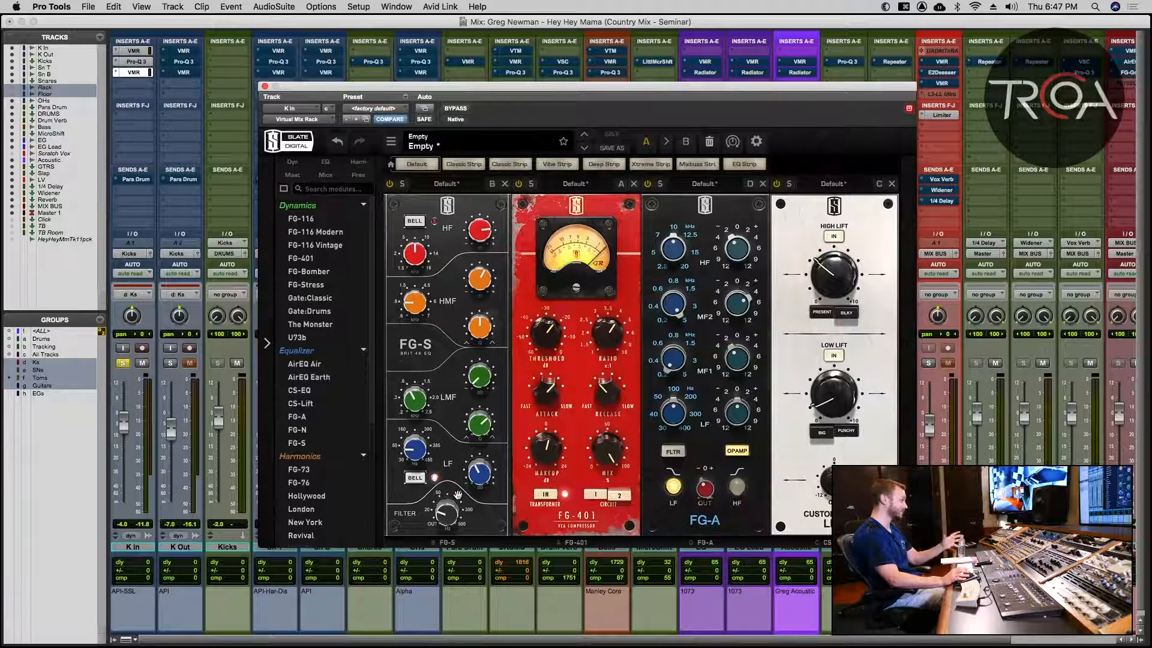
mouse_move(441, 514)
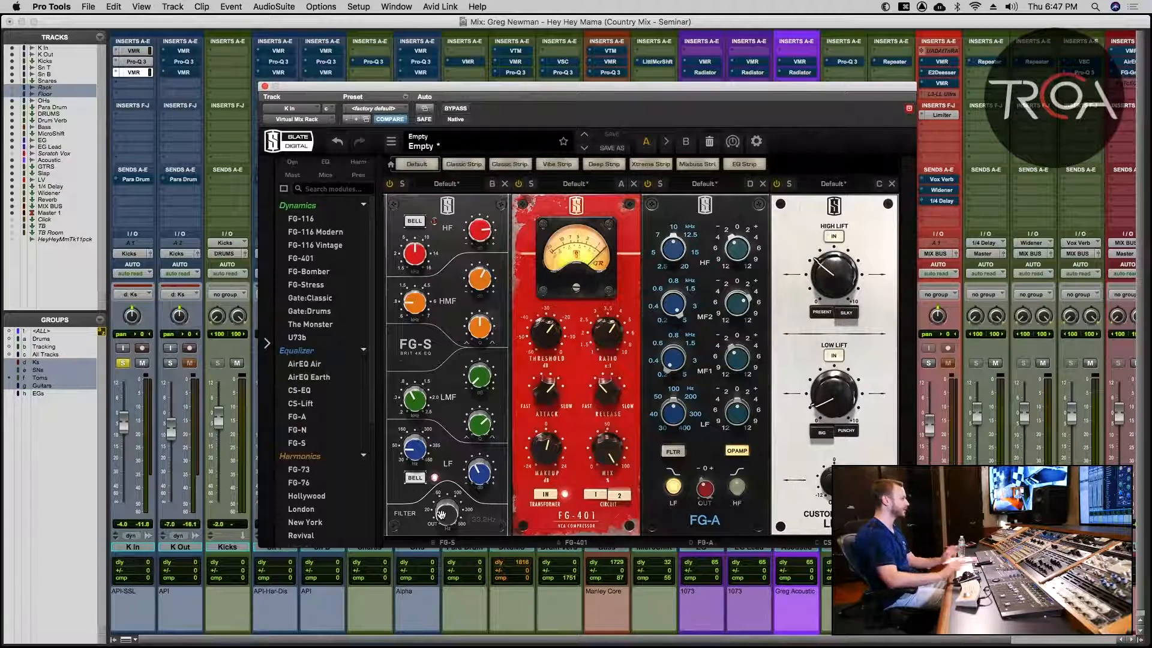
mouse_move(489, 269)
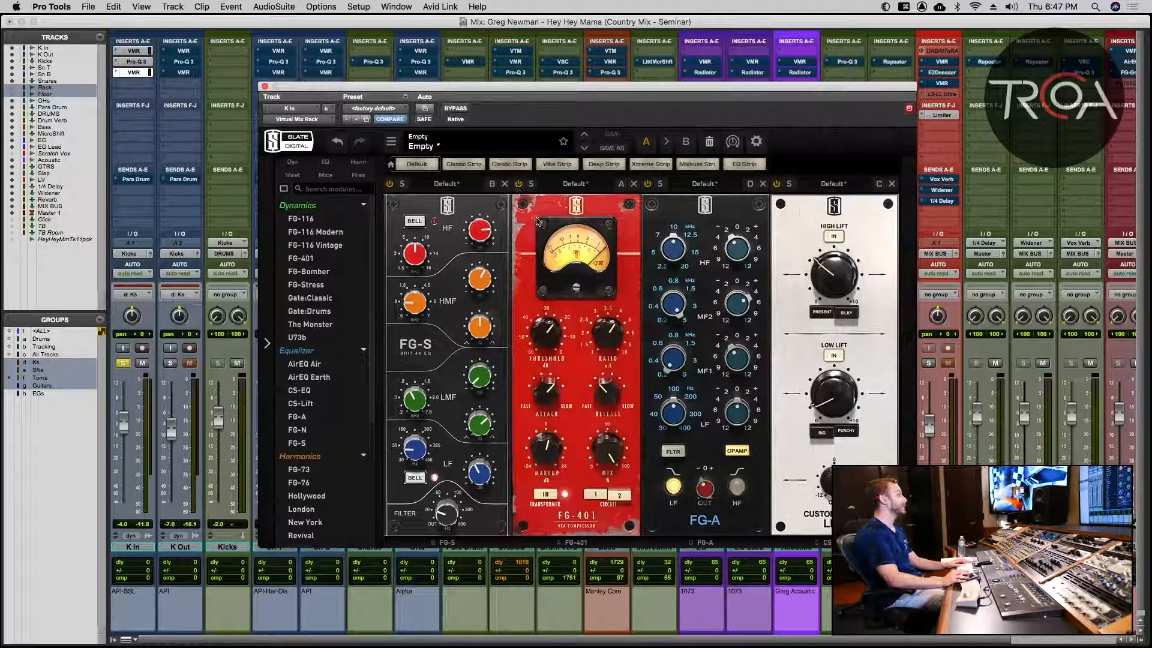
key(space)
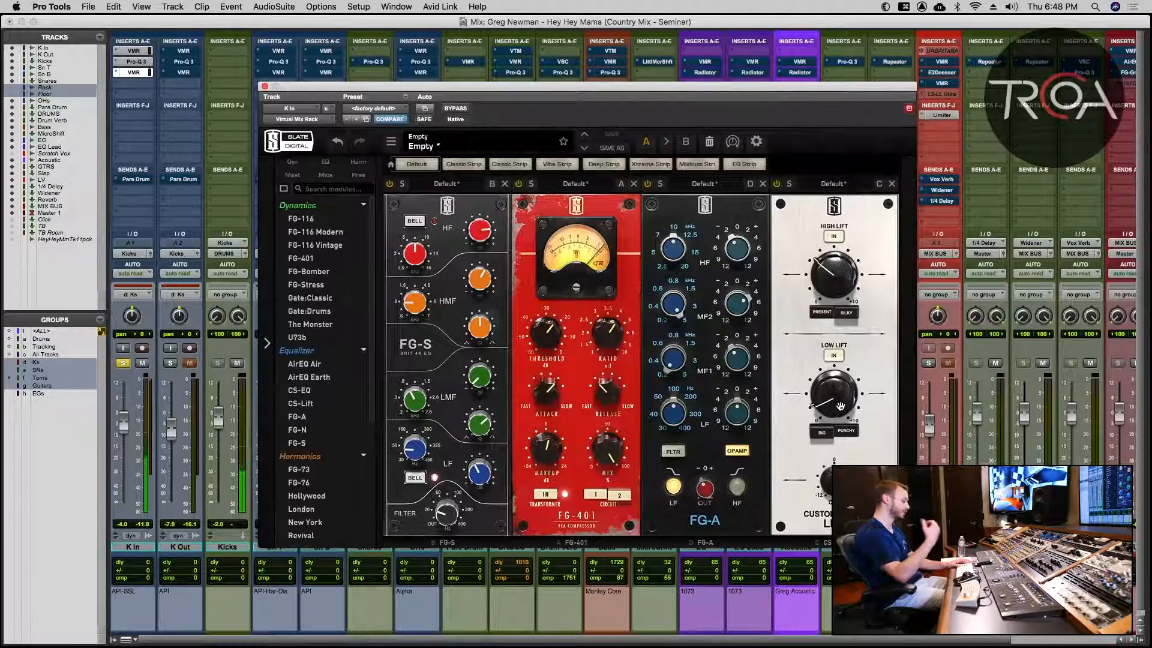
Toggle the Low Lift section of K In's custom lift module during playback to compare it, and close the plug-in.
click(834, 358)
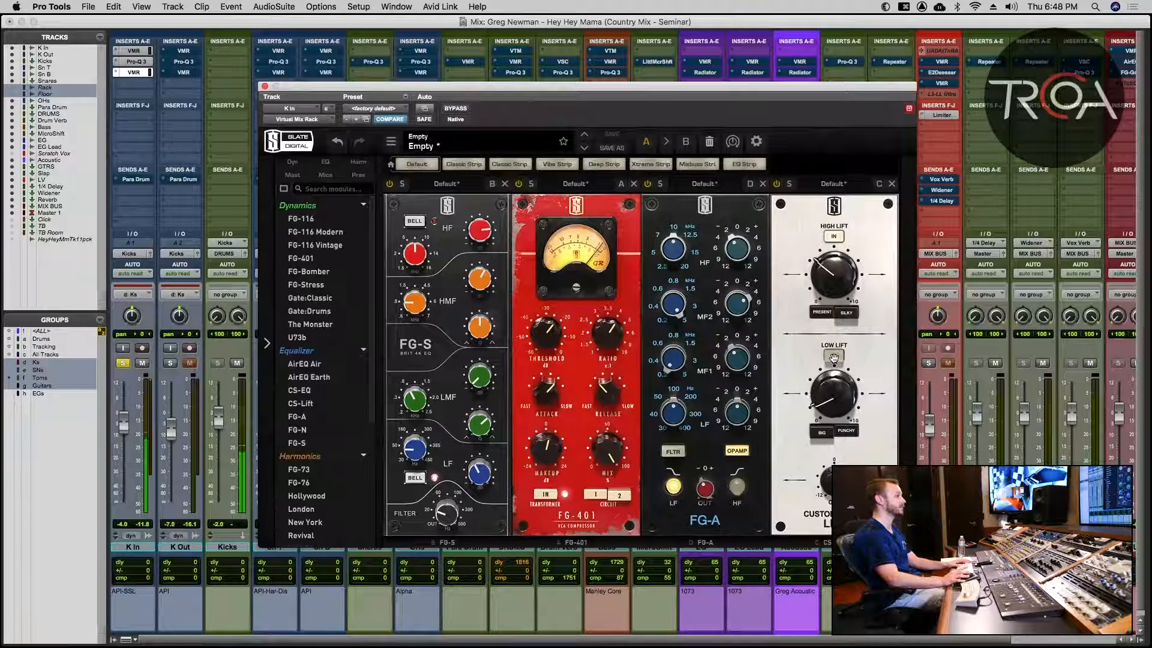
click(834, 358)
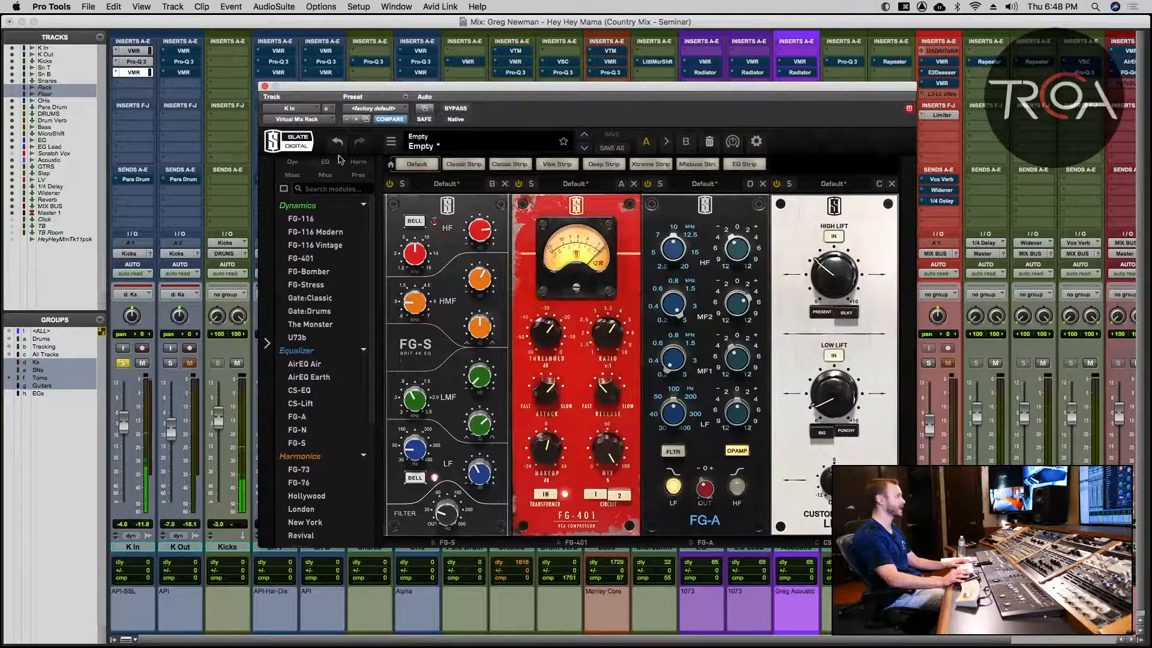
click(264, 86)
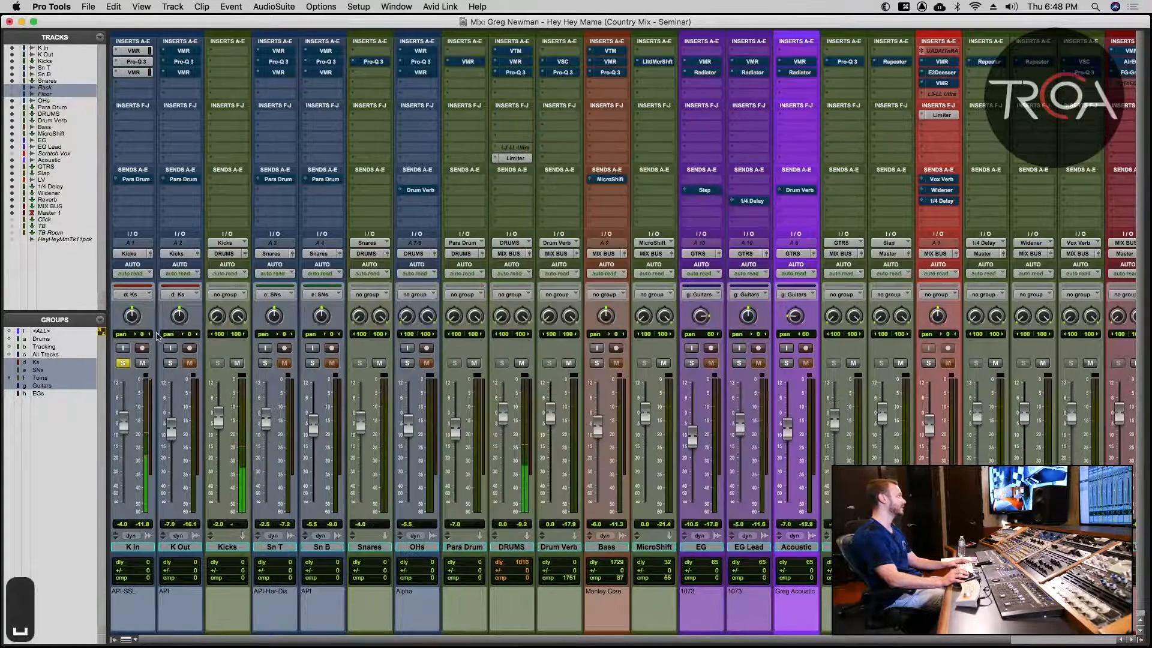
Solo K Out alongside K In and take K Out's first Virtual Mix Rack insert out of bypass.
click(170, 363)
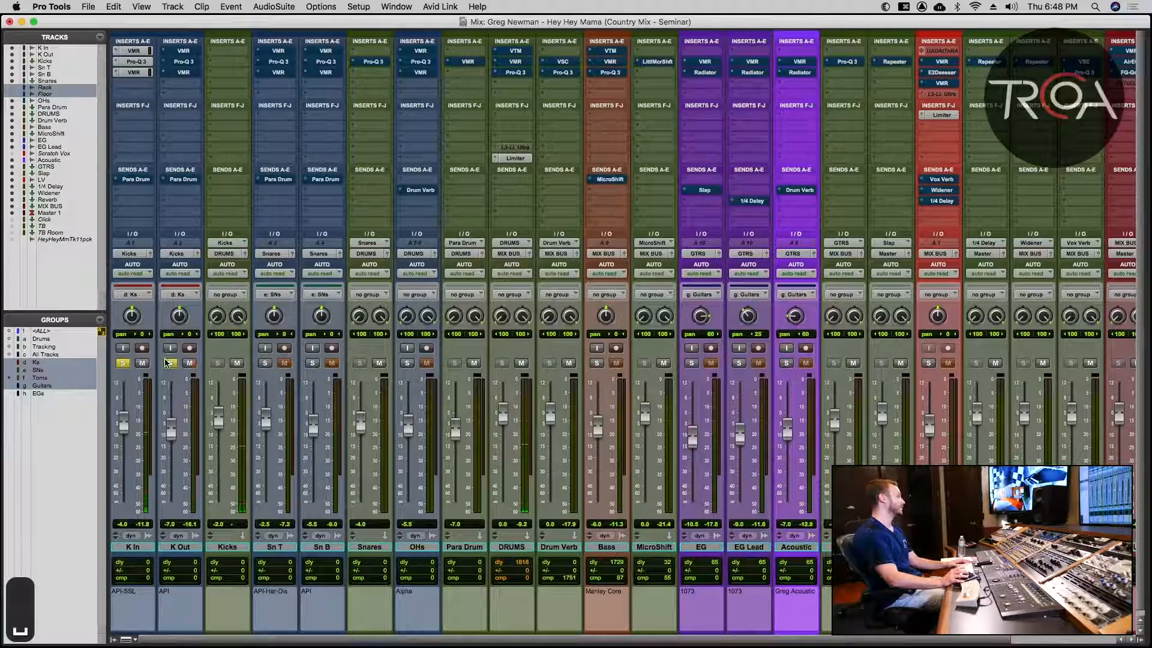
click(184, 51)
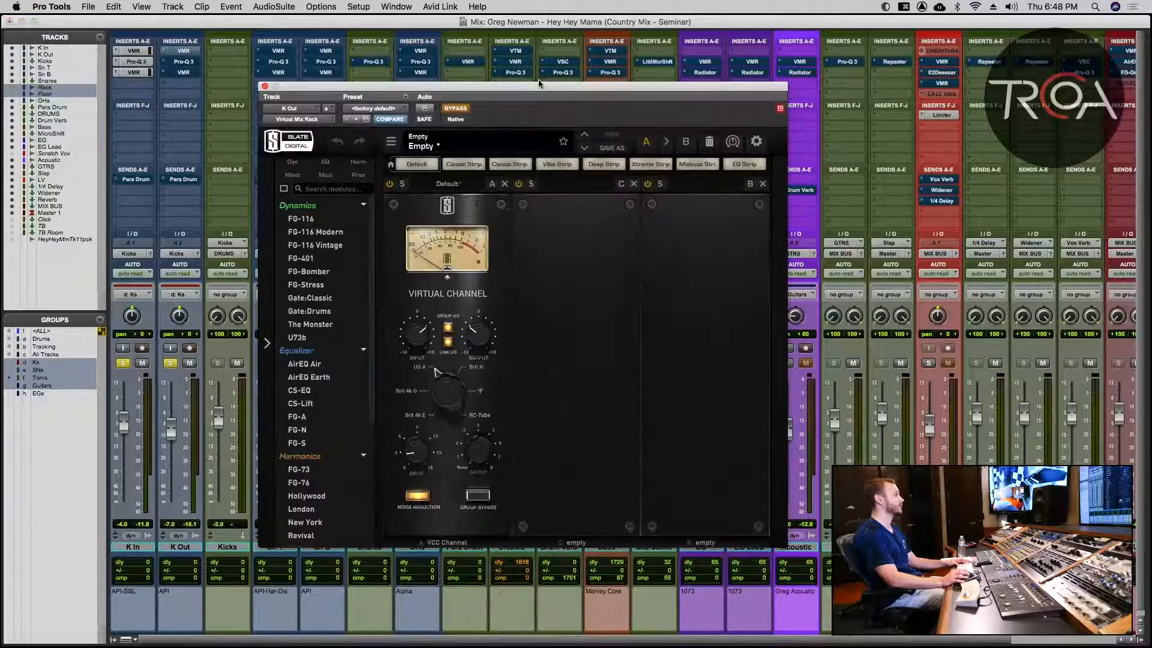
click(450, 109)
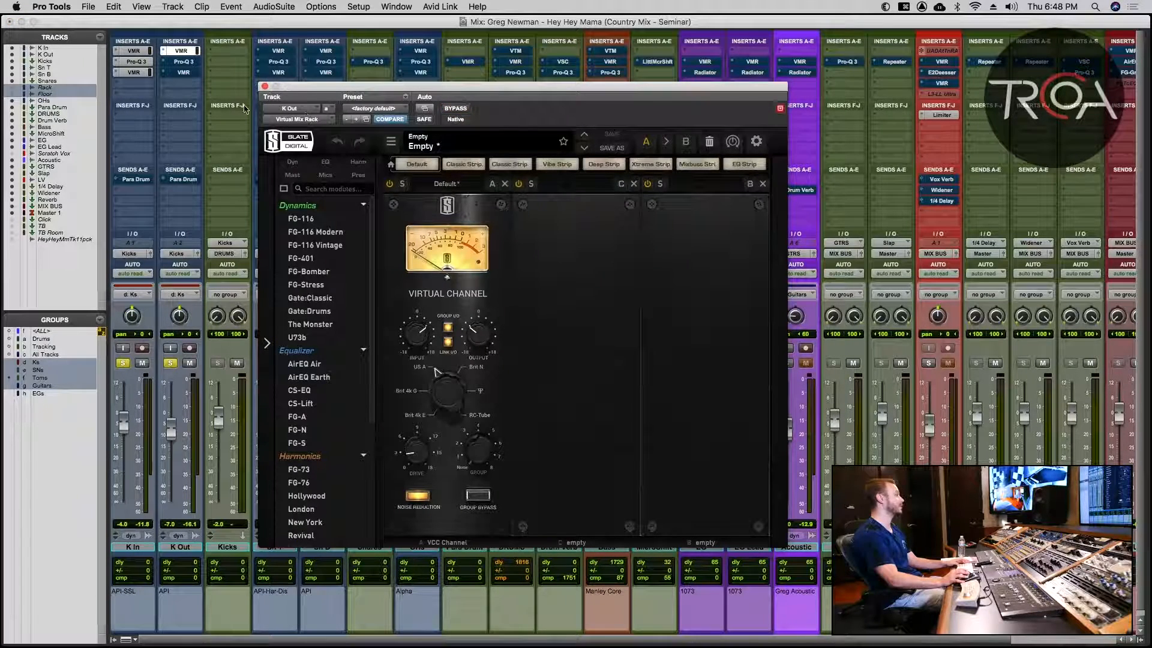
Take K Out's FabFilter Pro-Q 3 and its last Virtual Mix Rack insert out of bypass.
click(183, 61)
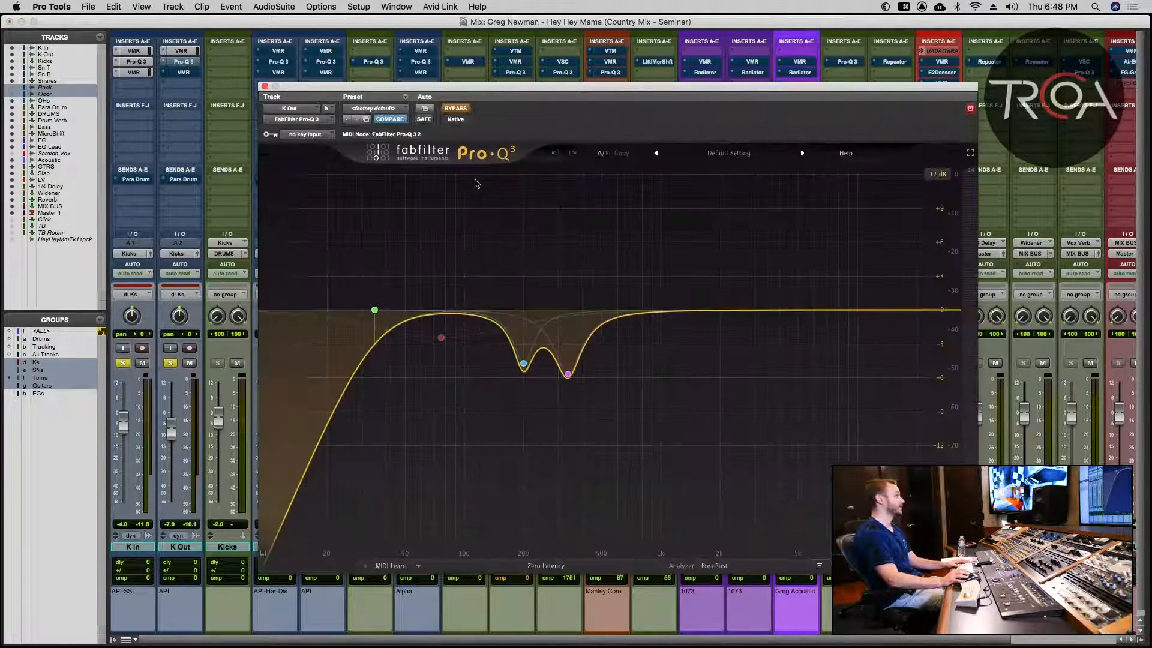
click(460, 111)
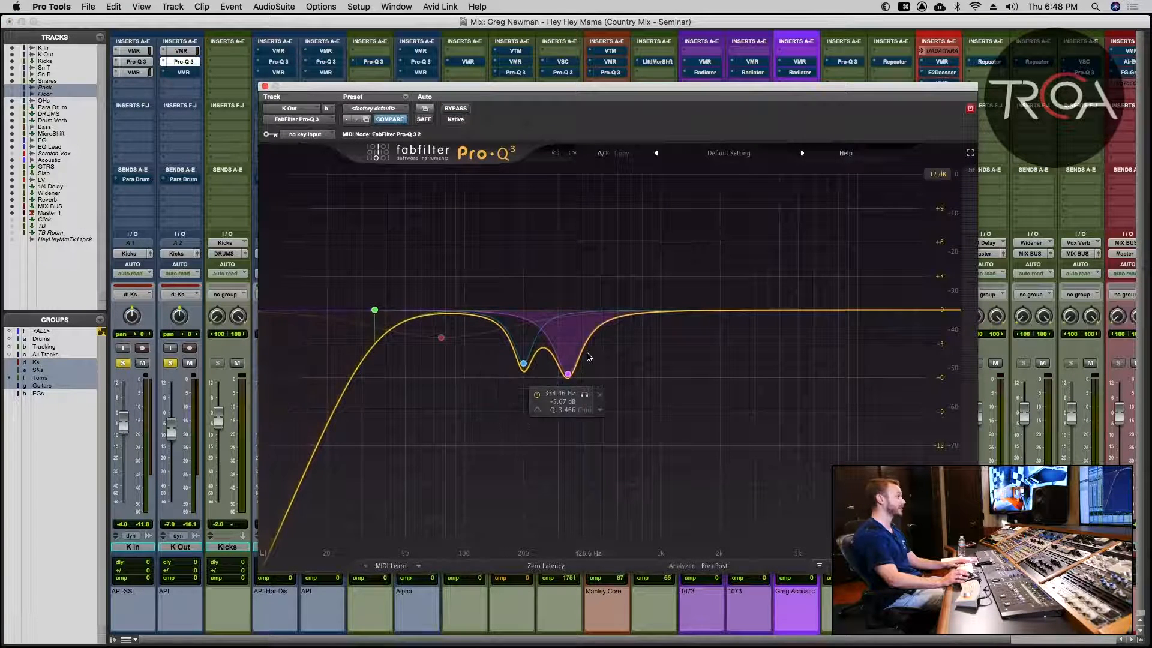
click(264, 85)
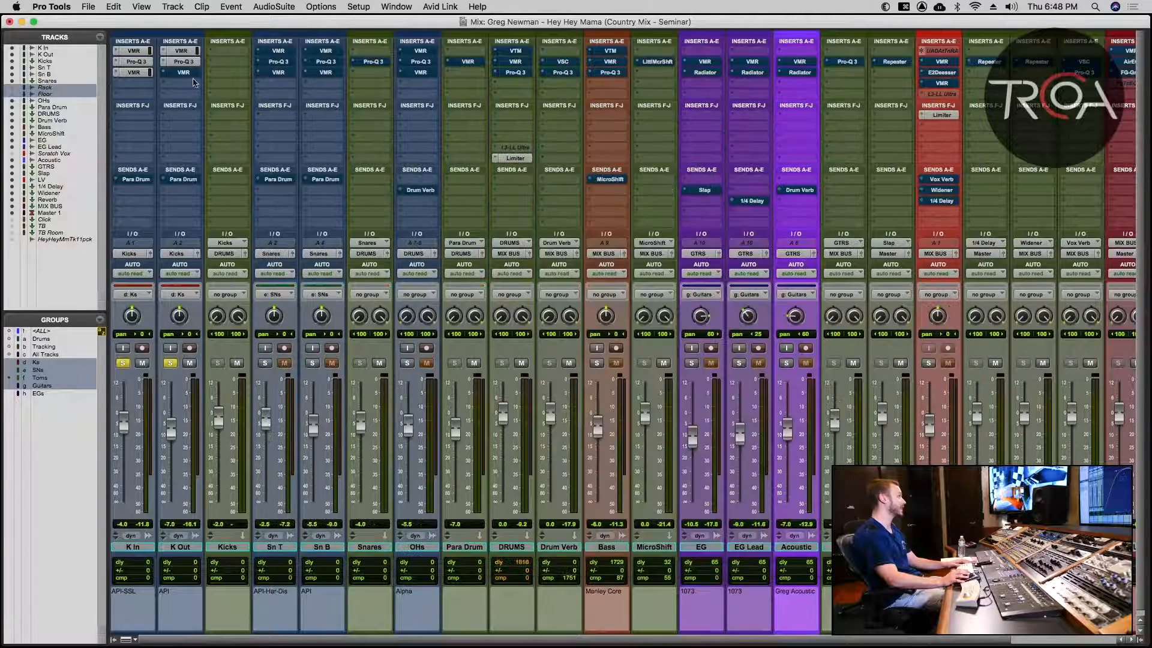
click(184, 73)
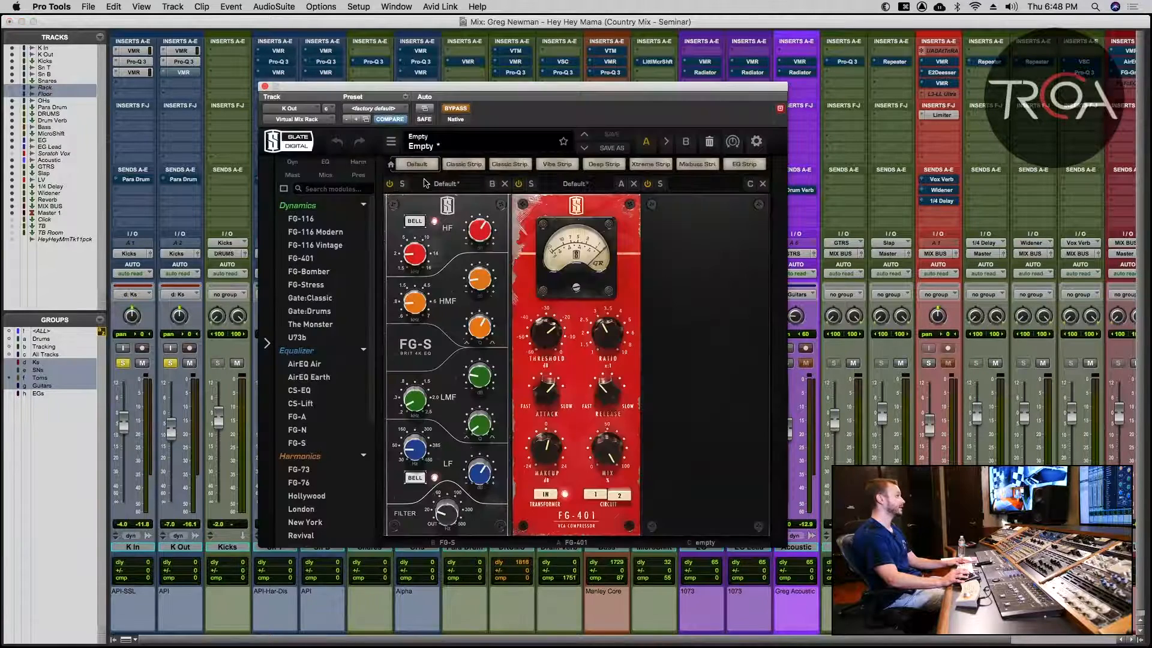
click(459, 109)
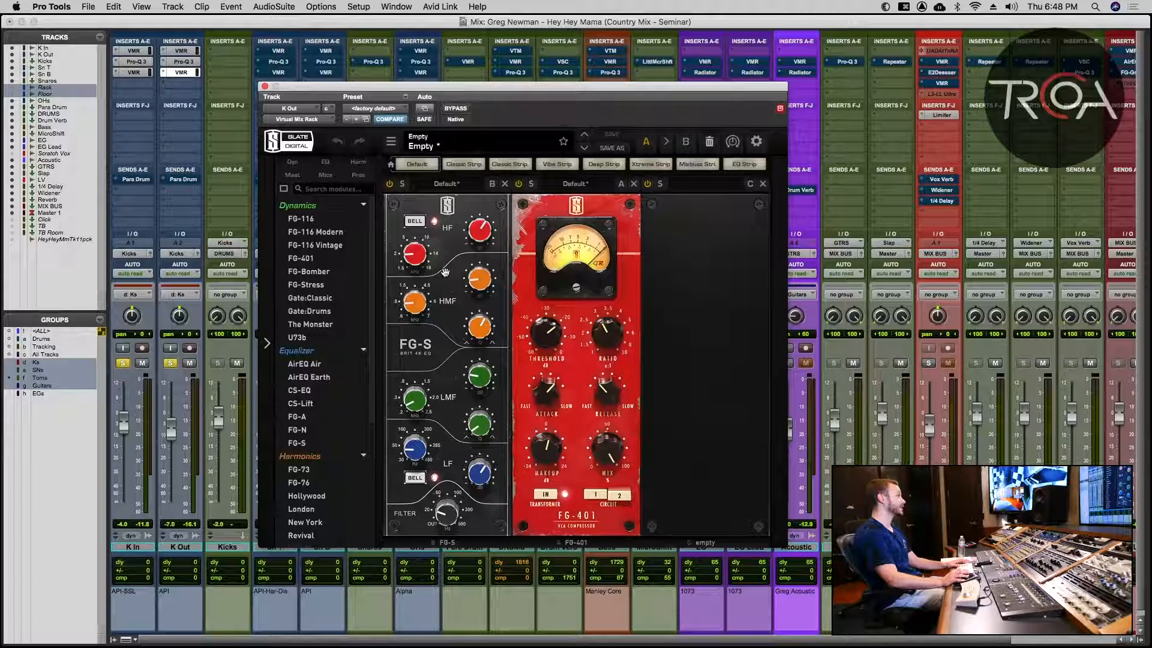
Compare K Out alone and together with K In by switching their solos, and close the plug-in and stop playback.
click(123, 363)
click(170, 364)
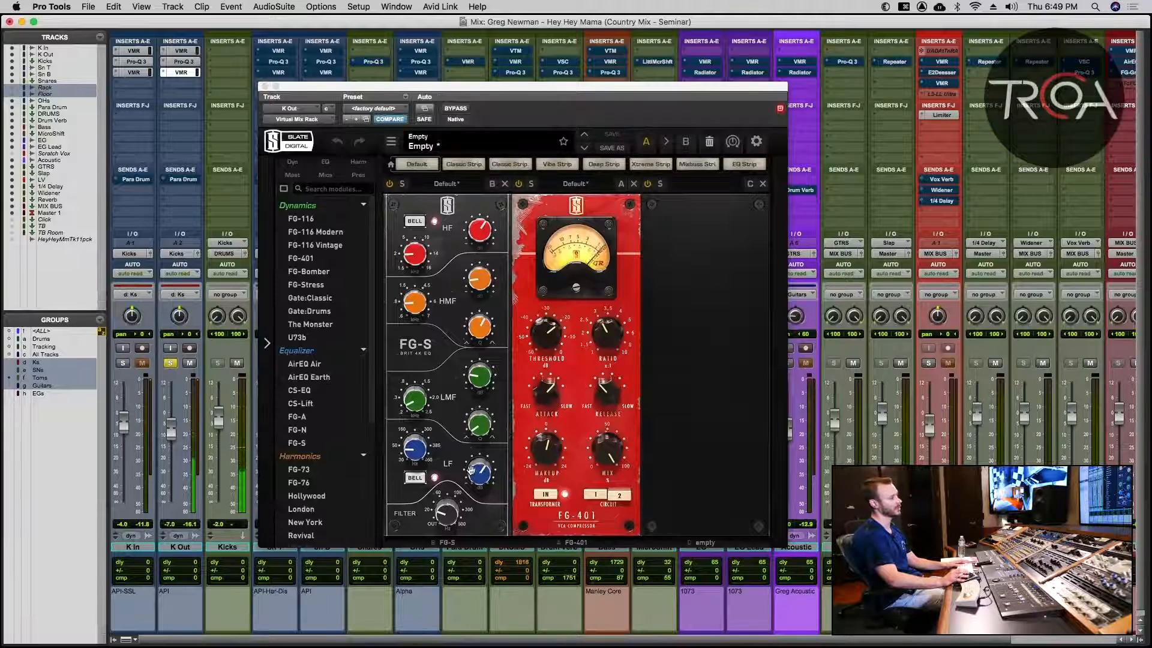
click(124, 363)
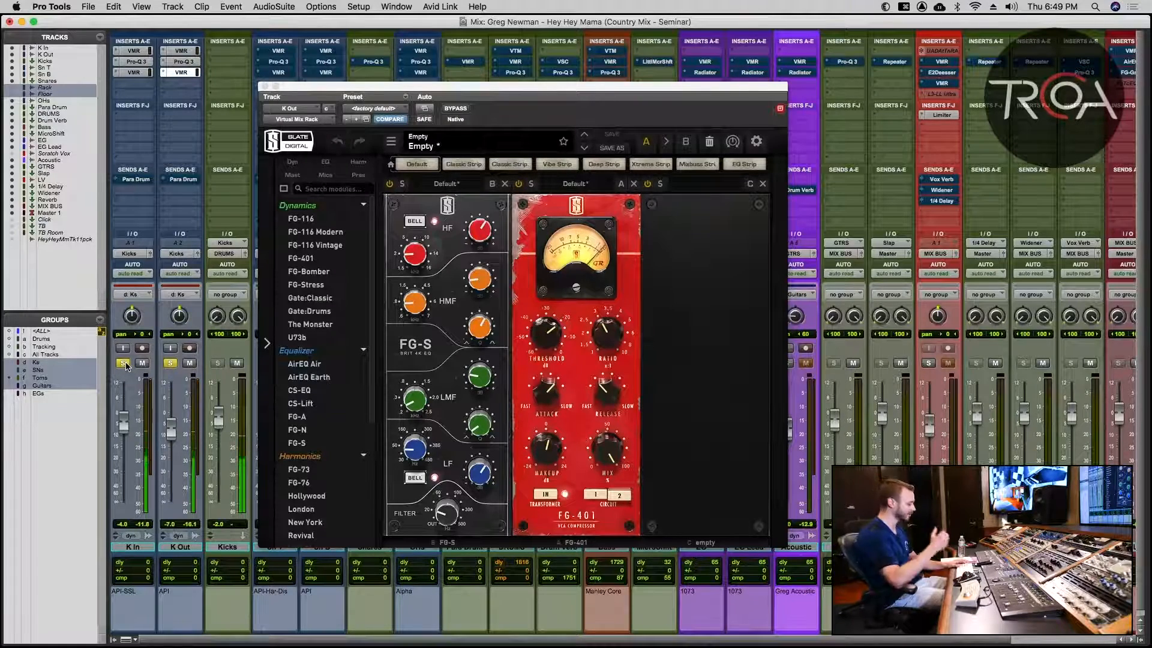
click(264, 86)
key(space)
Solo the Sn T and Sn B tracks, remove the solo from both kick tracks, and start playback.
click(266, 363)
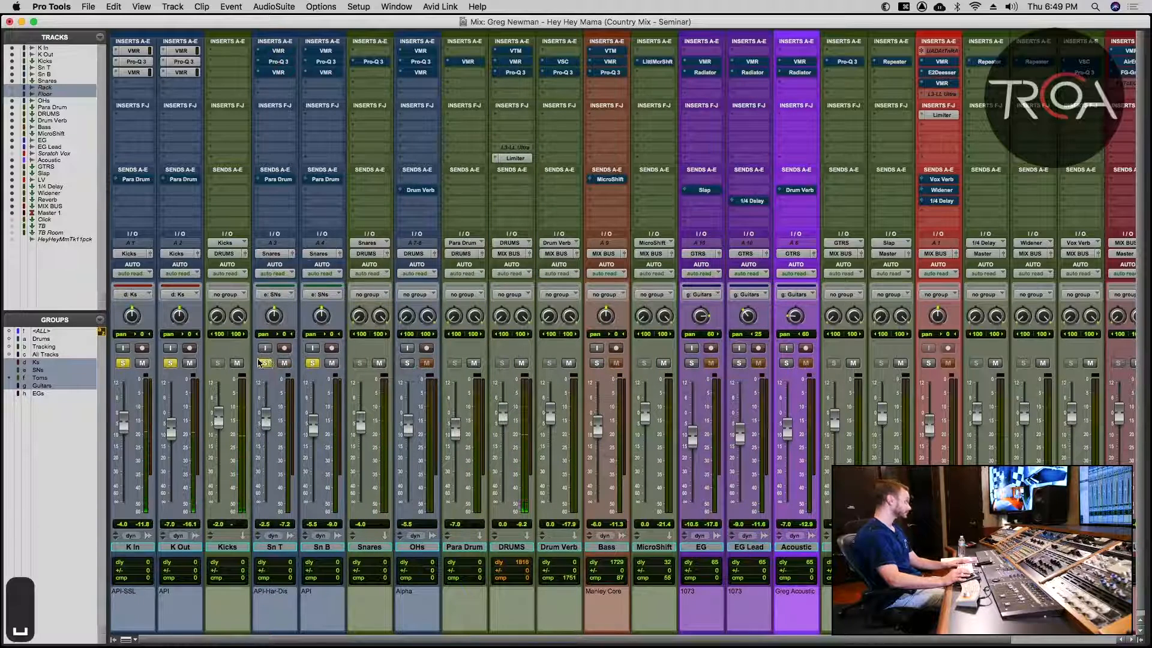
click(171, 363)
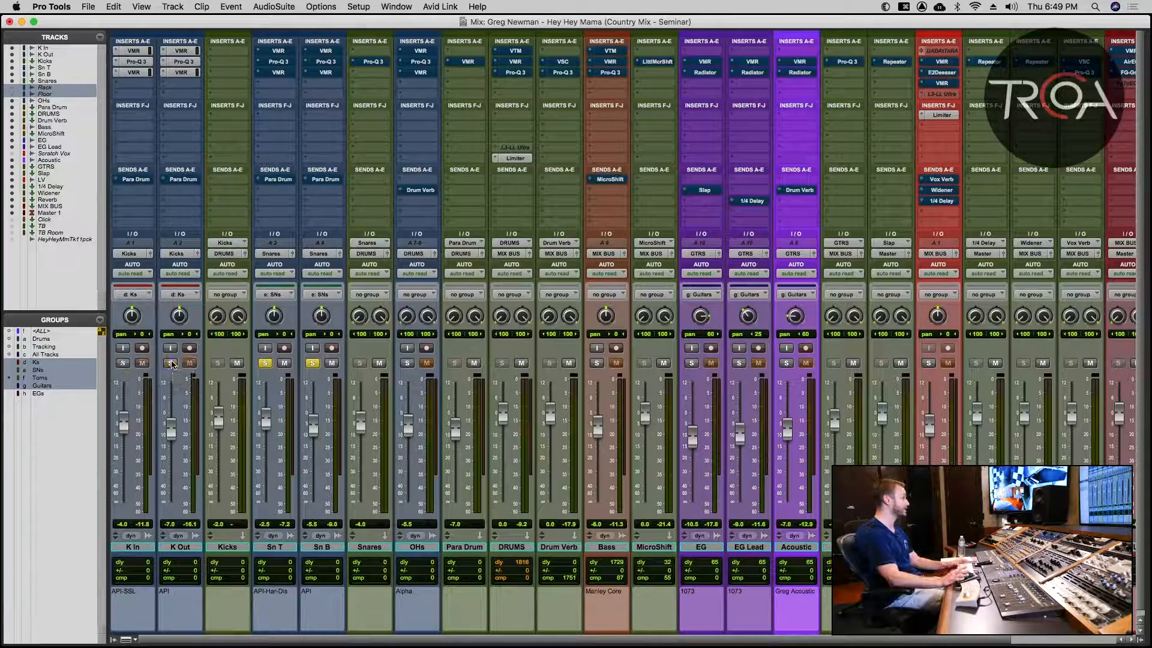
key(space)
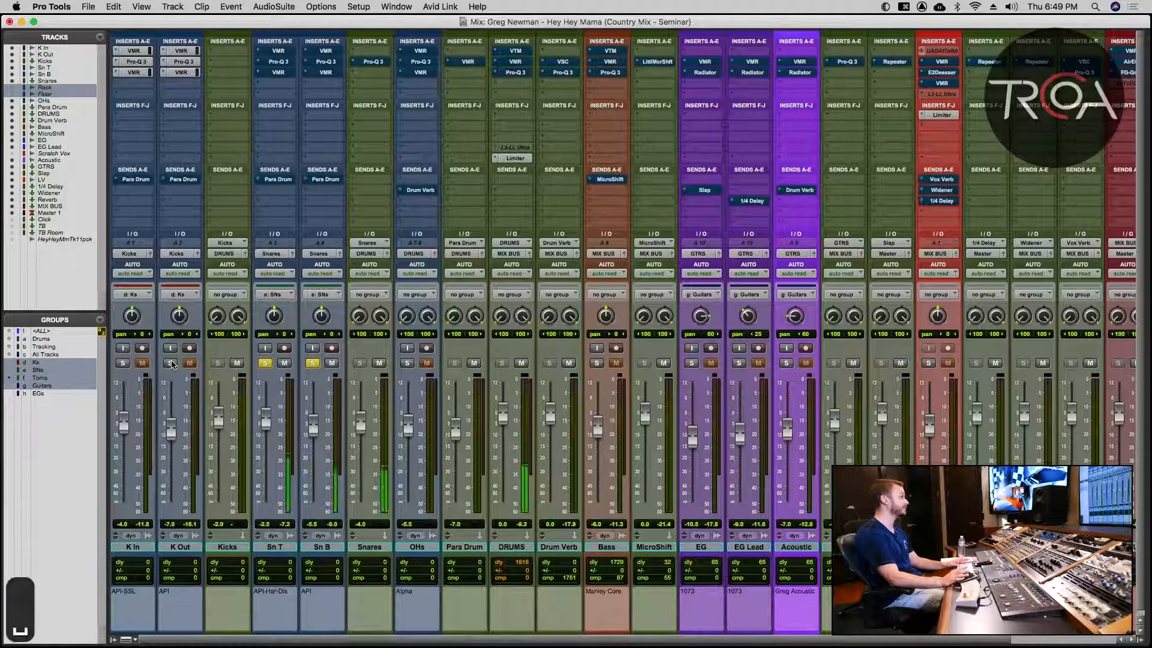
Take all insert plug-ins on Sn T and Sn B out of bypass and compare the snares with and without processing.
shift+super+click(281, 49)
shift+super+click(319, 51)
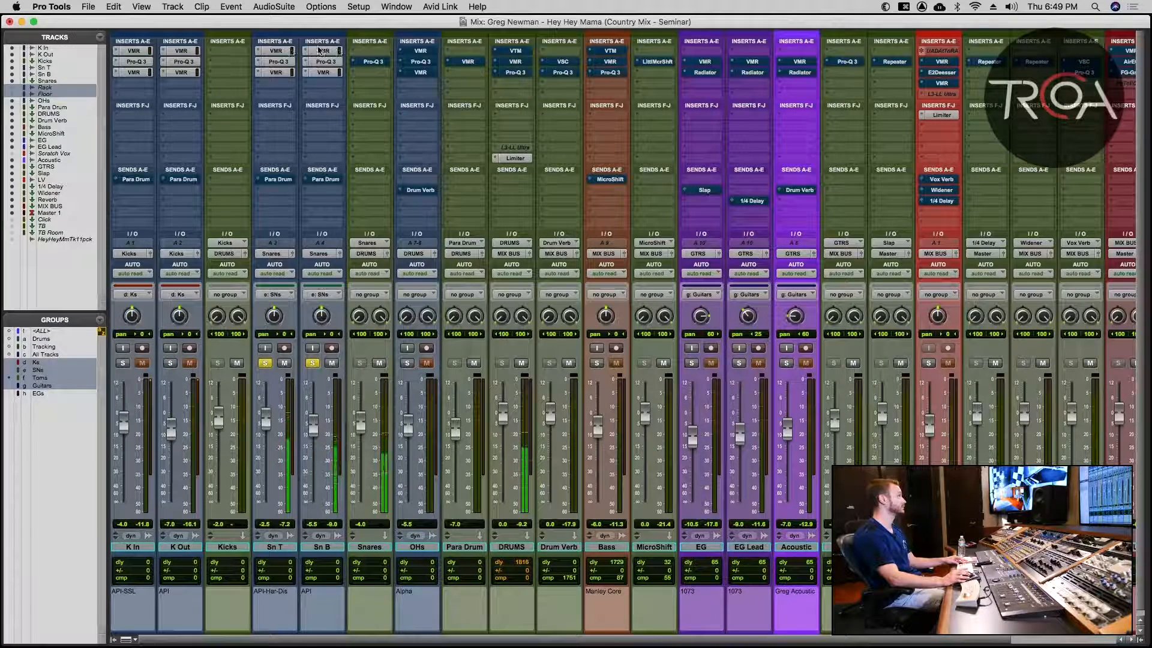
key(space)
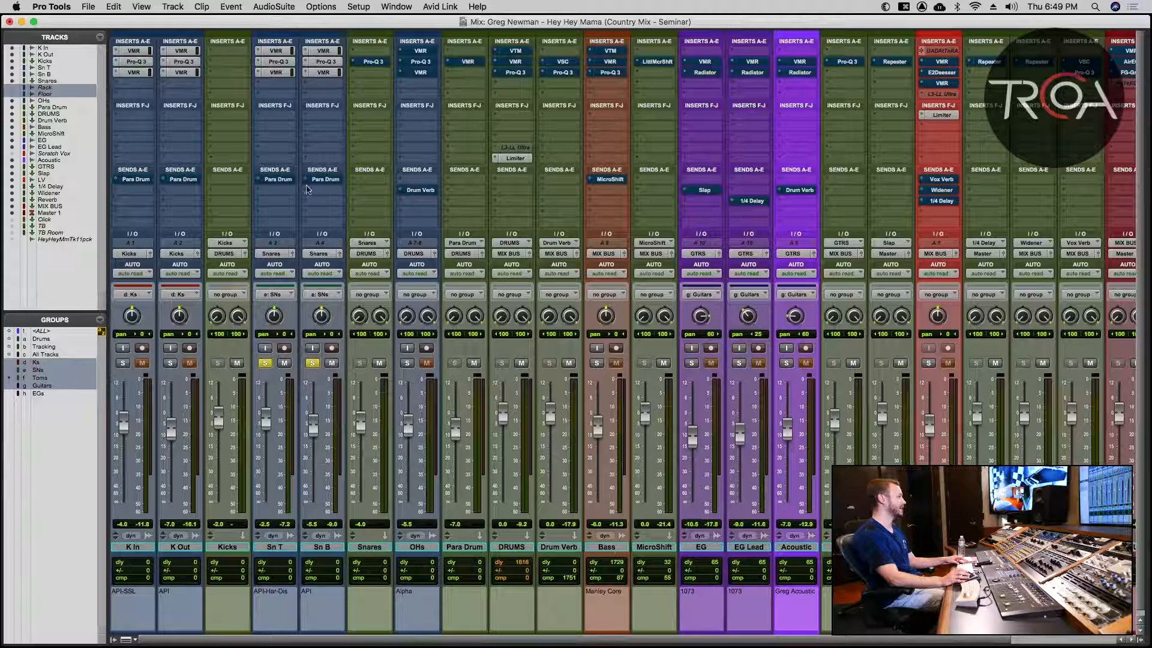
key(space)
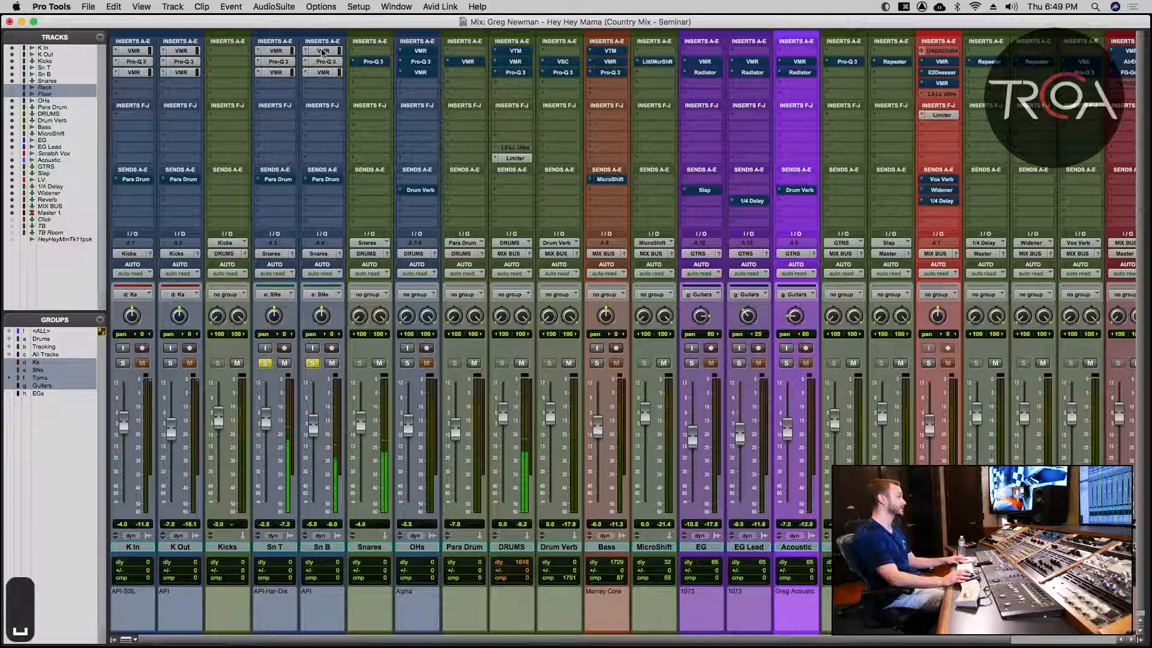
ctrl+super+click(323, 49)
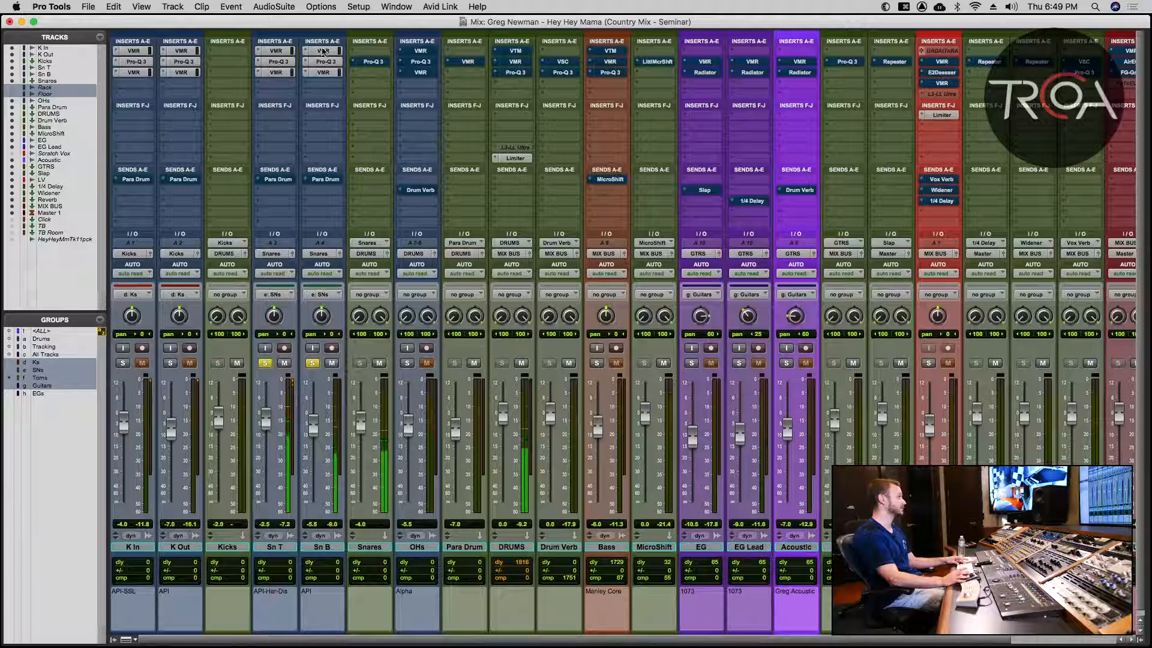
key(space)
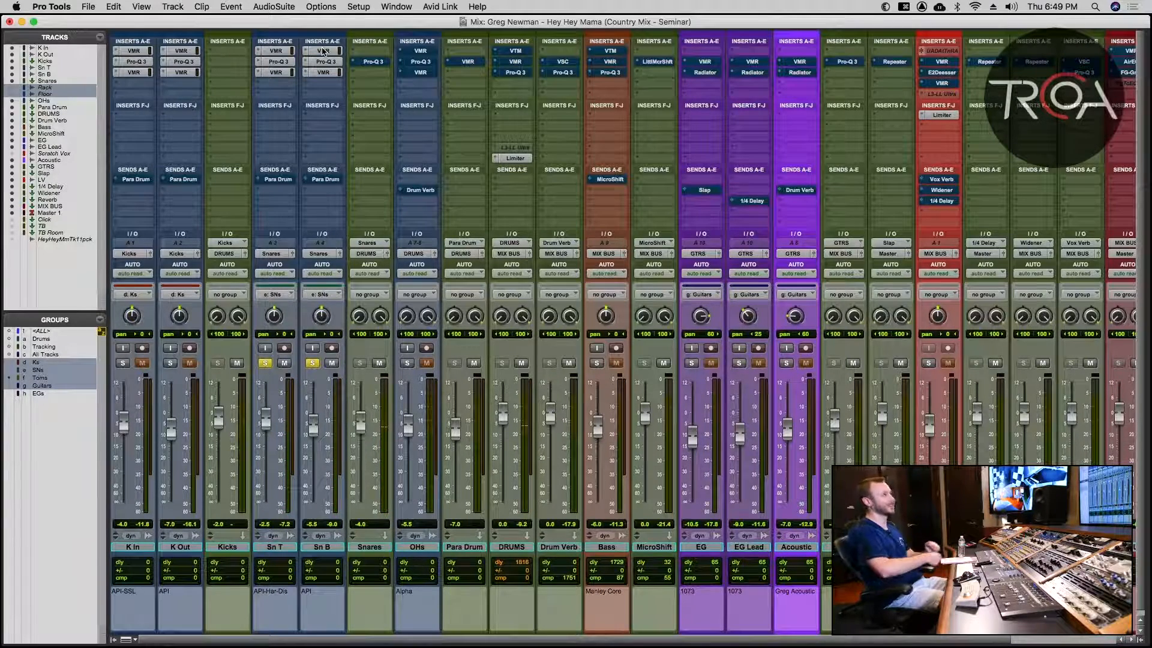
Open Sn T's first Virtual Mix Rack insert, examine the Virtual Channel and the FG-S low-frequency and filter settings, and close it.
click(276, 51)
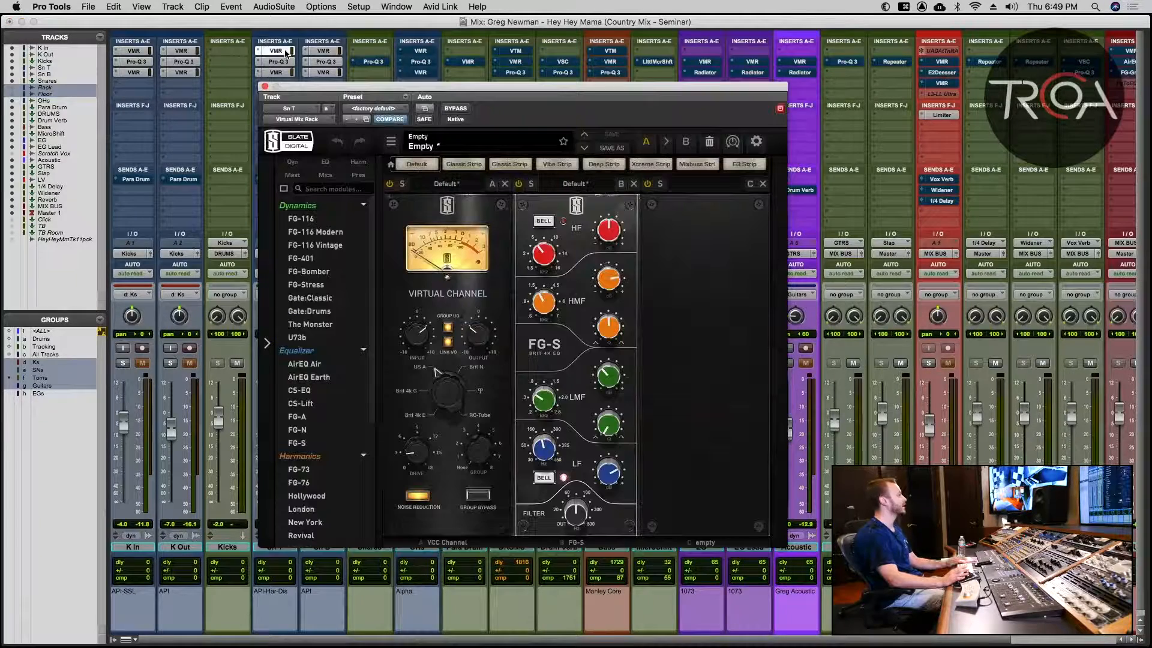
drag(387, 90, 538, 91)
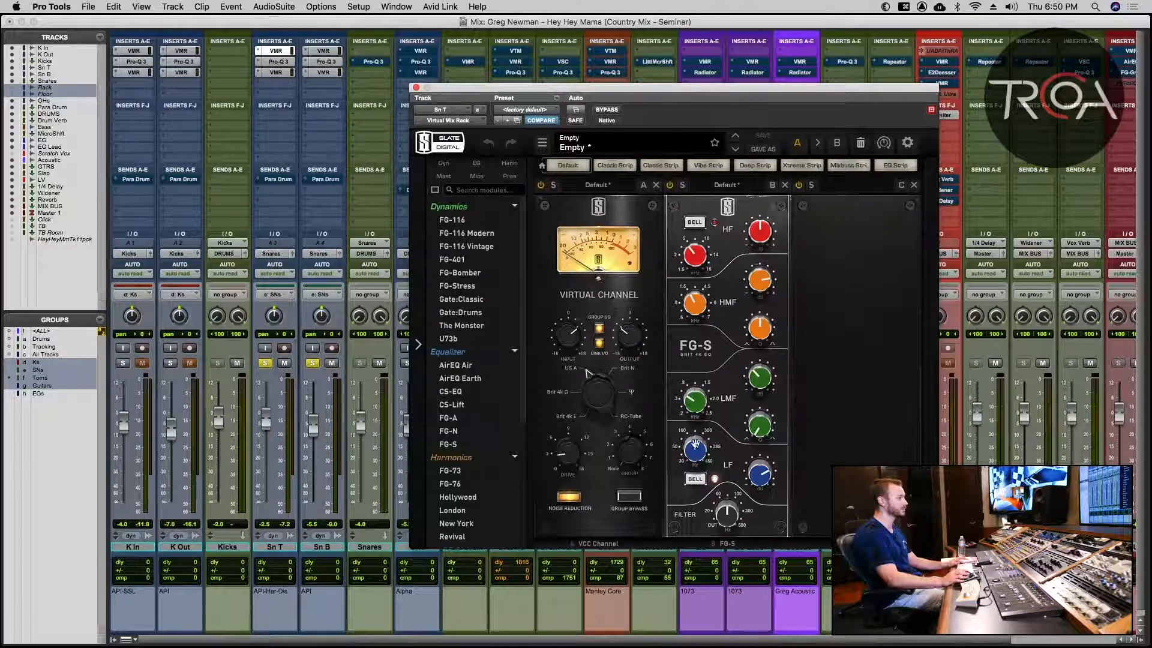
mouse_move(696, 449)
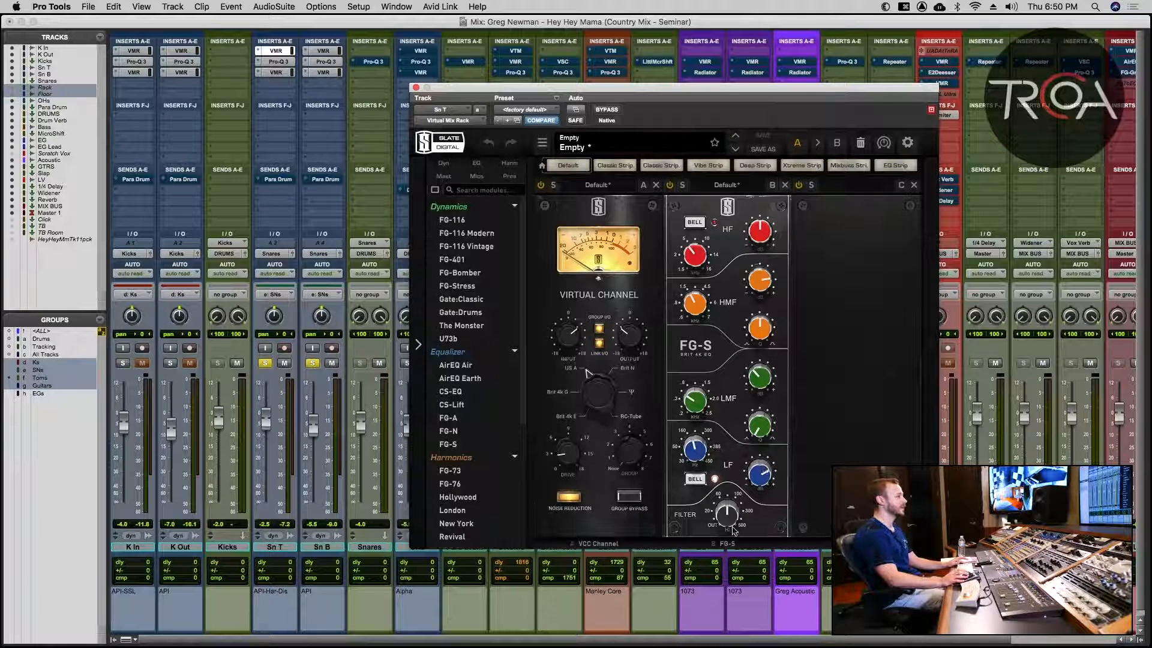
mouse_move(725, 521)
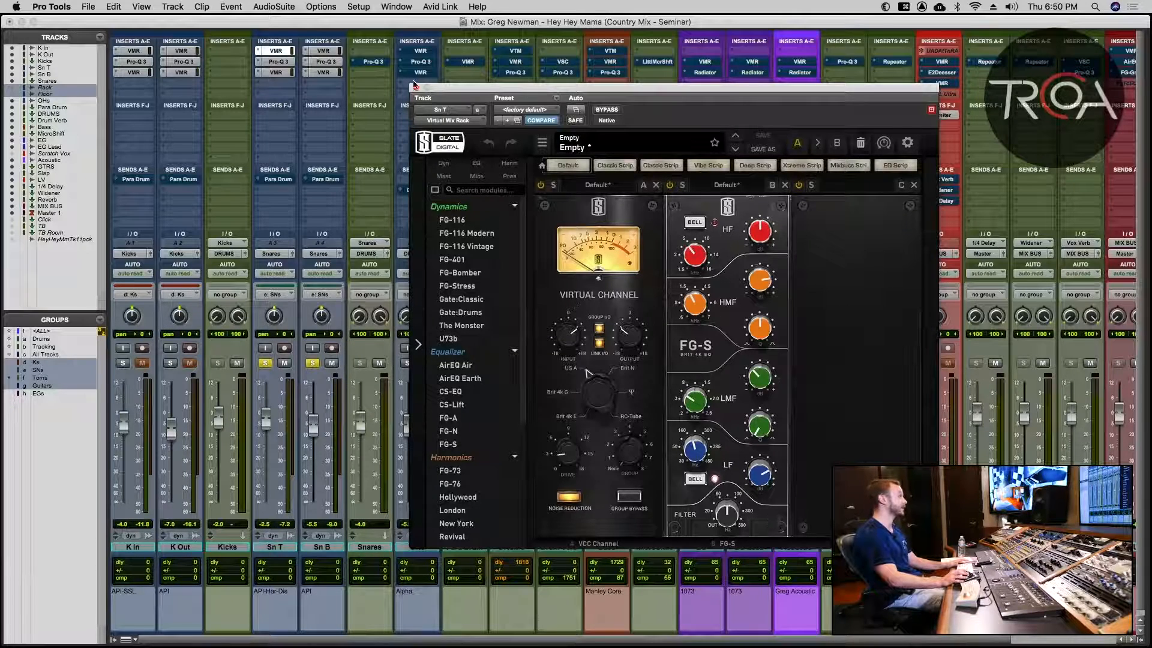
click(414, 86)
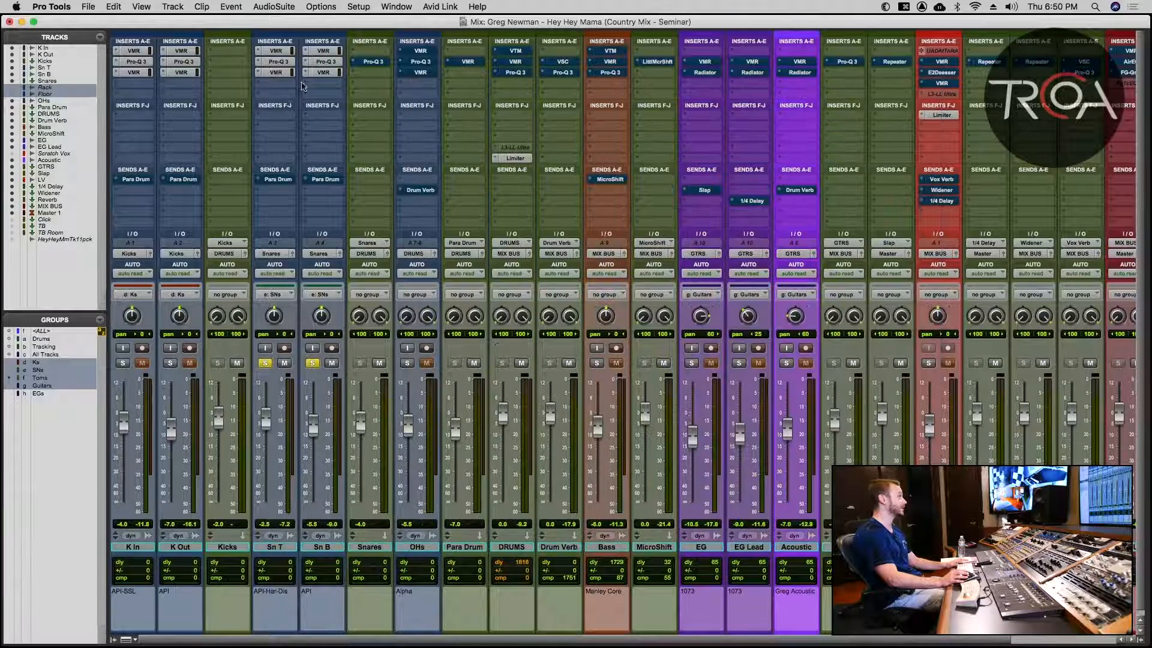
Open Sn T's FabFilter Pro-Q 3 to inspect its low cut and dip, and solo the kicks with the snares for playback.
click(278, 63)
mouse_move(610, 370)
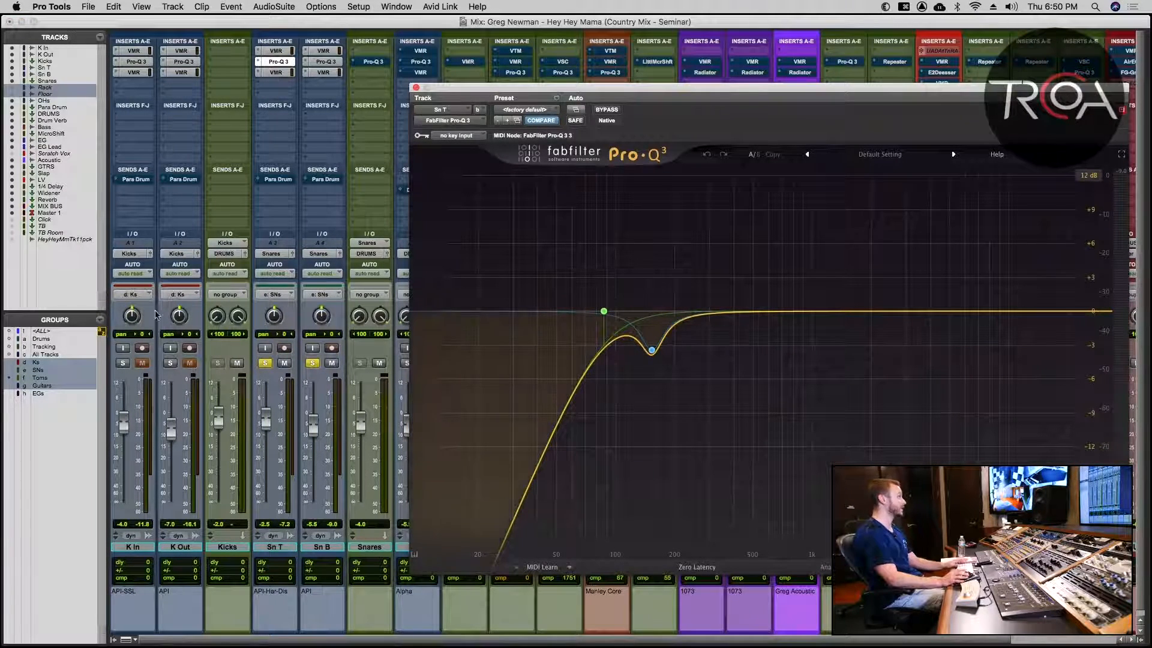
click(171, 363)
key(space)
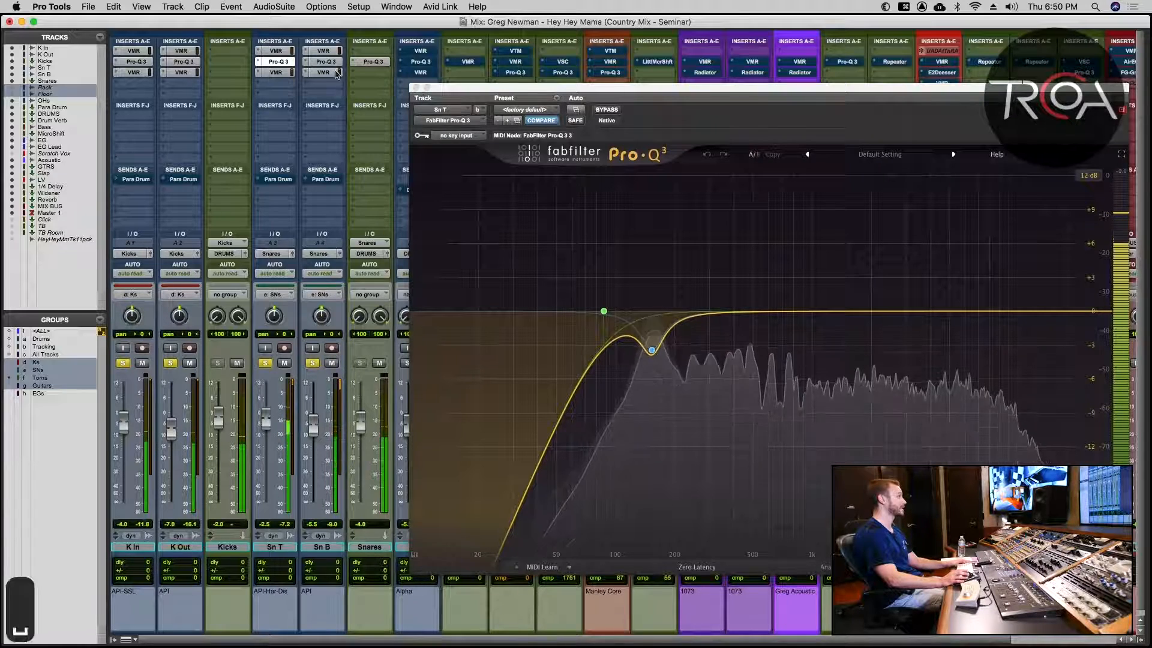
Examine the FG-Stress in Sn T's last Virtual Mix Rack insert, unsolo the kicks to hear the snares alone, and close it.
click(277, 72)
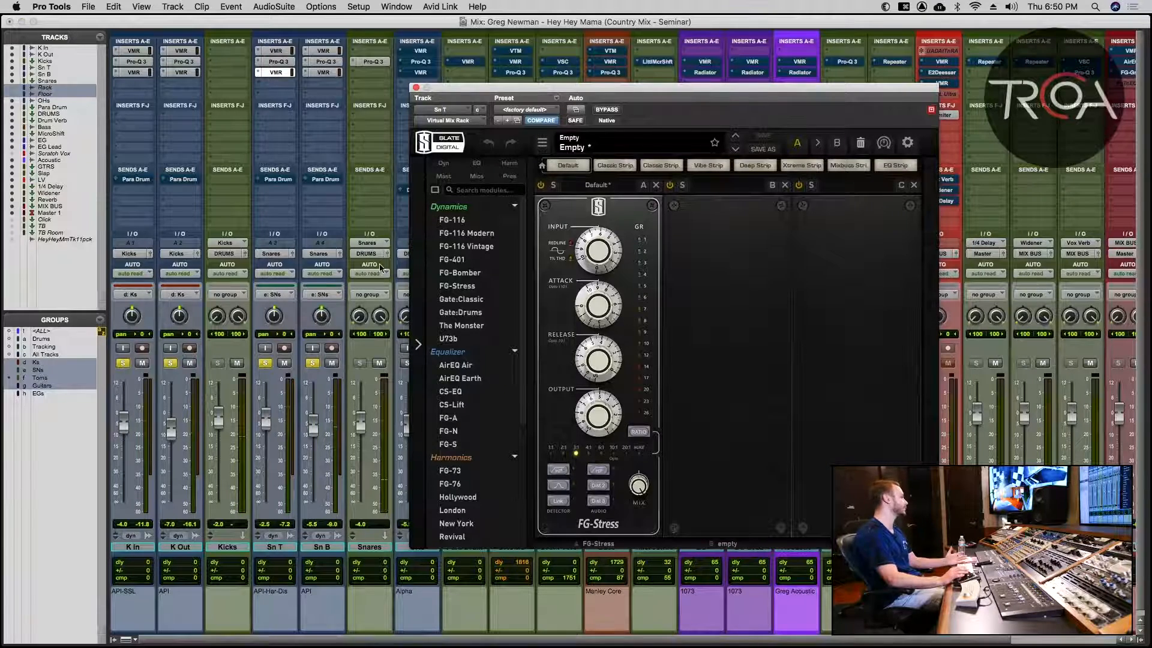
key(space)
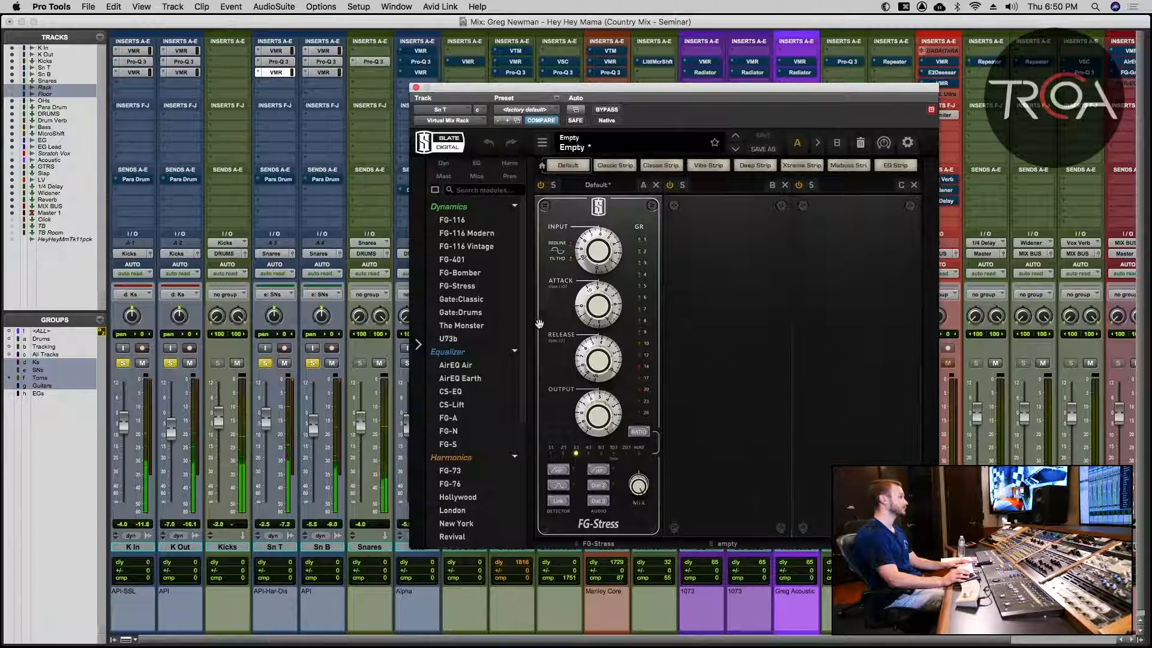
key(space)
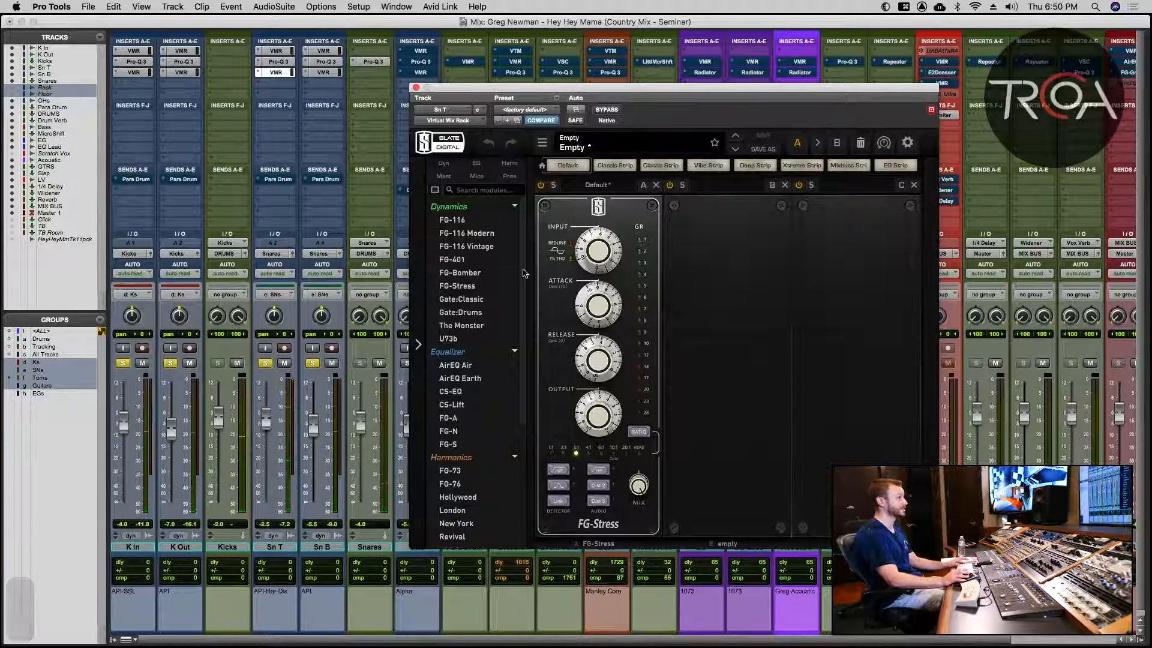
click(170, 363)
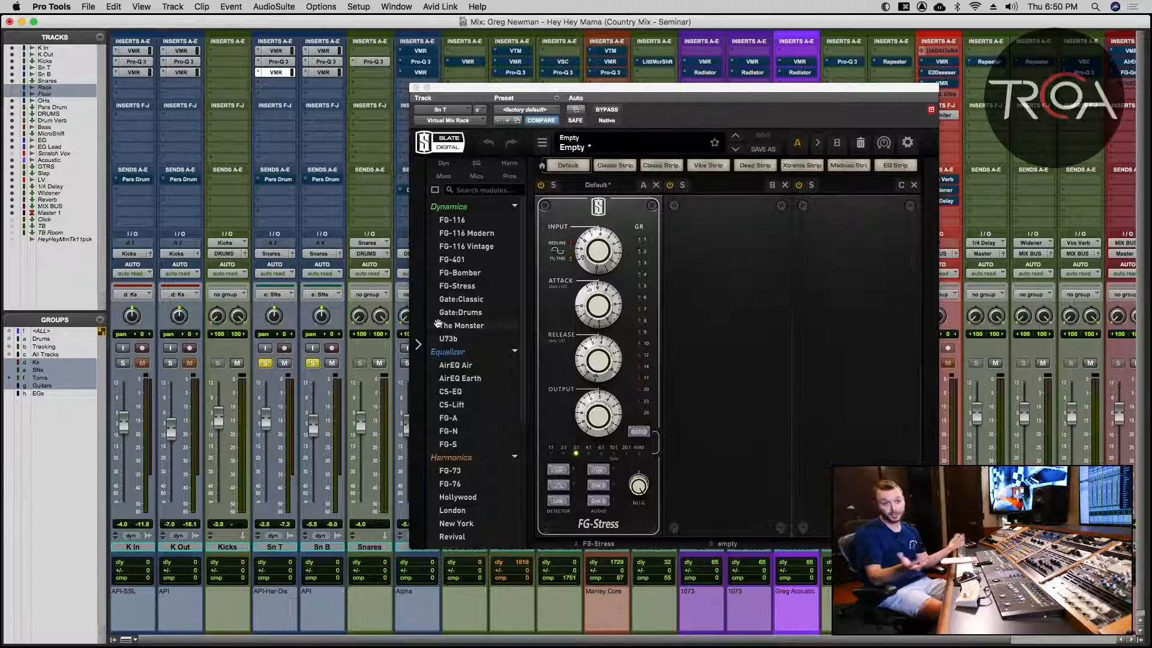
mouse_move(437, 324)
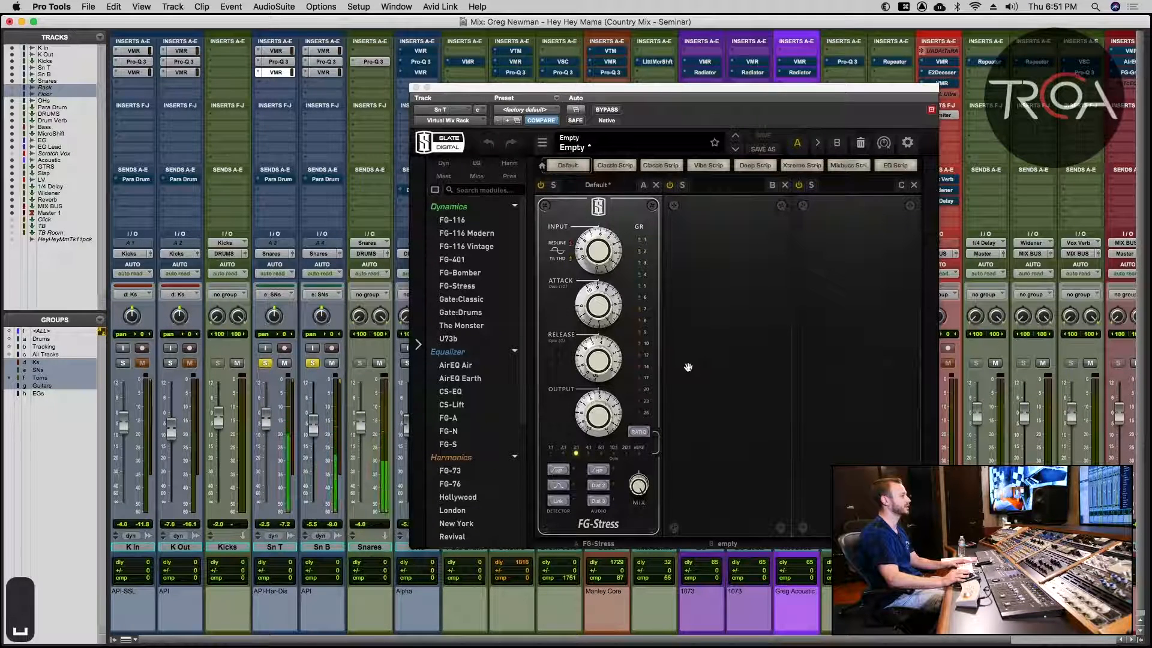
key(space)
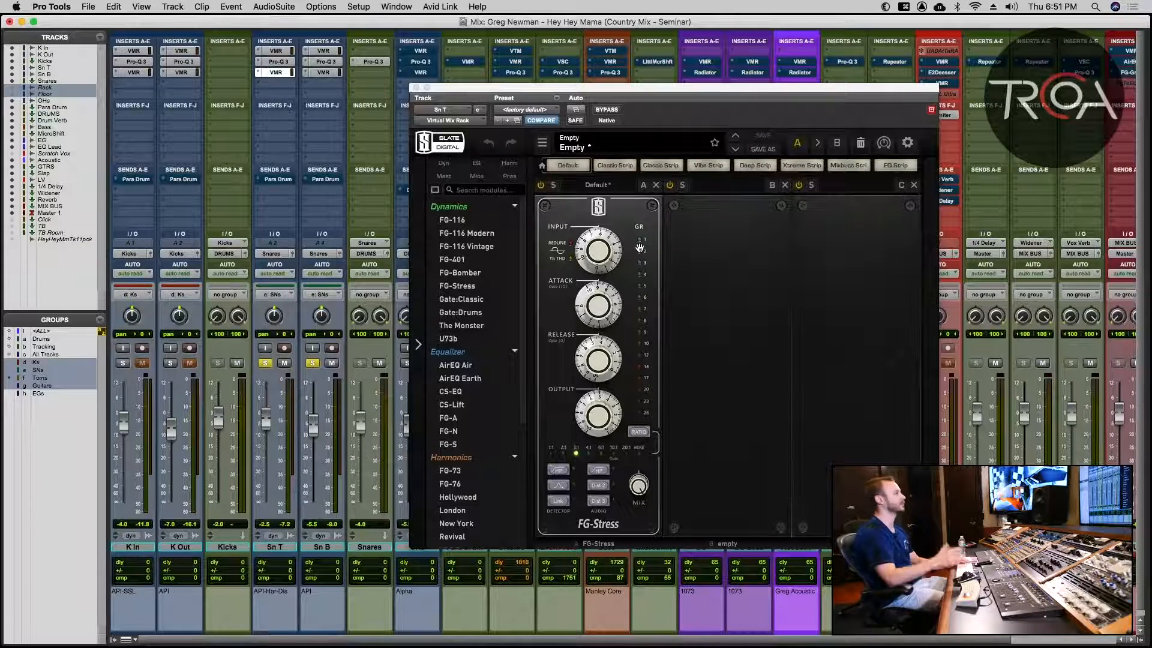
click(416, 88)
Inspect all three insert plug-ins on Sn B, trying the bypass on its Pro-Q 3 during playback.
click(323, 52)
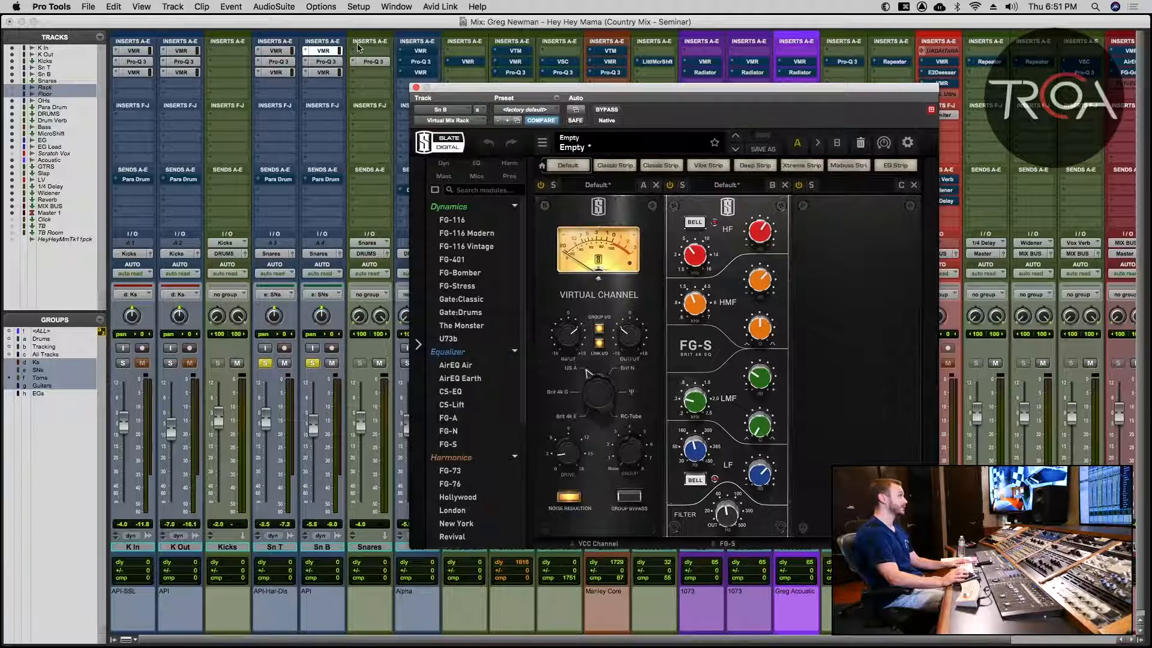
click(327, 61)
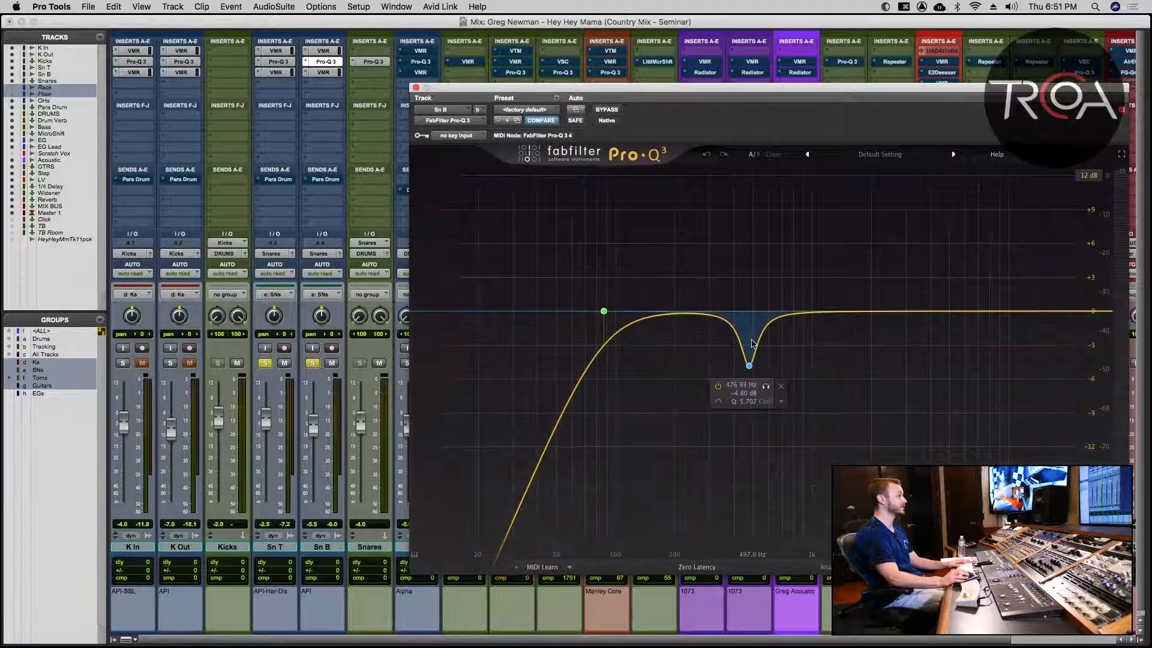
key(space)
click(613, 112)
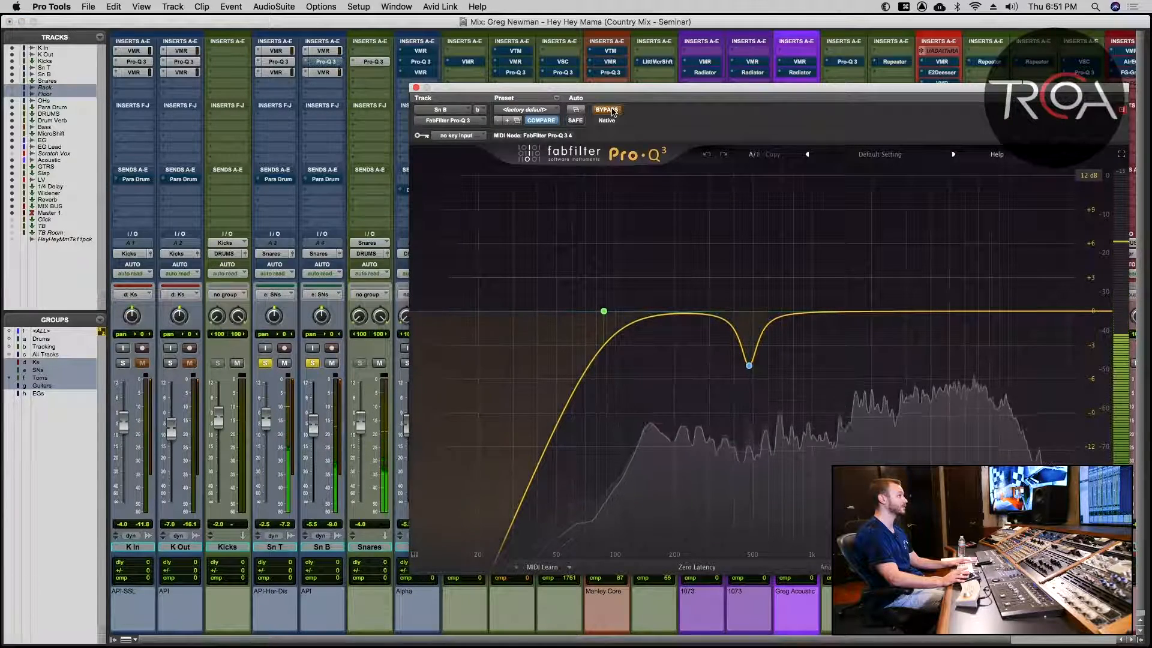
click(417, 87)
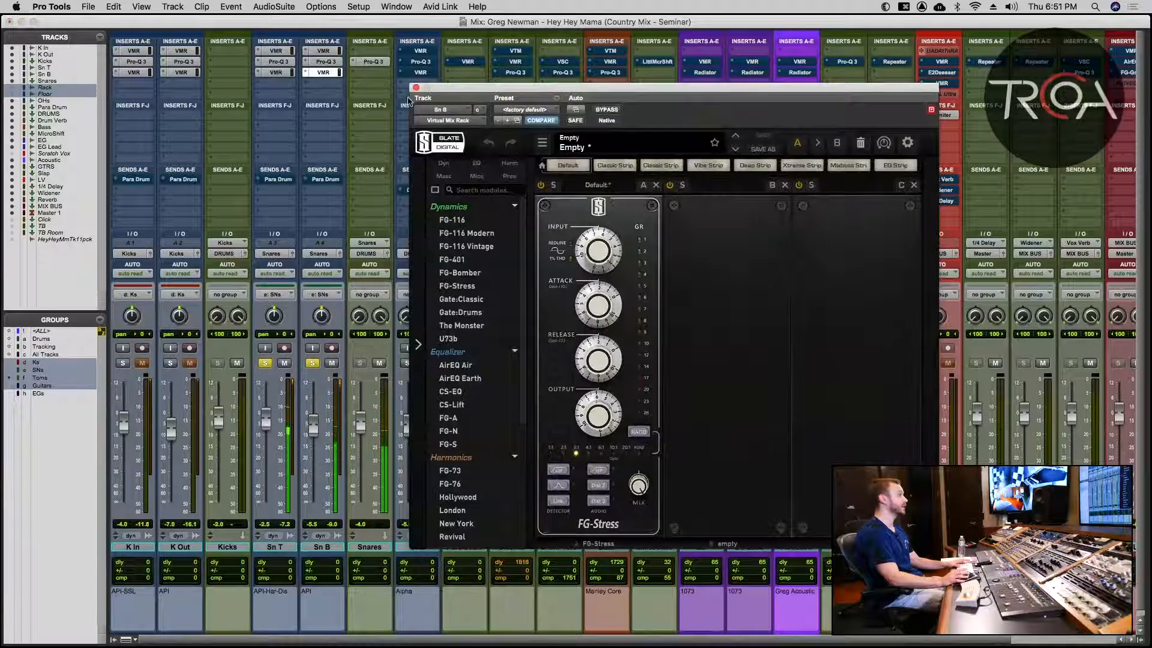
click(417, 87)
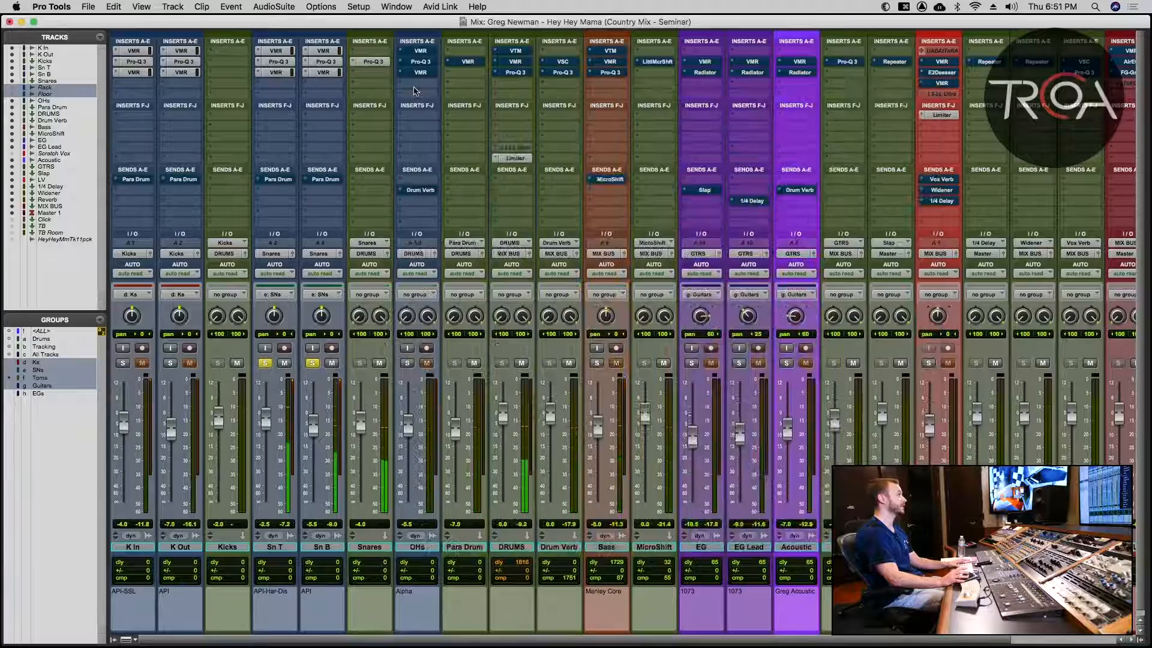
Inspect the Pro-Q 3 curve on the Snares bus, and solo the kicks and OHs together with the snares.
click(370, 63)
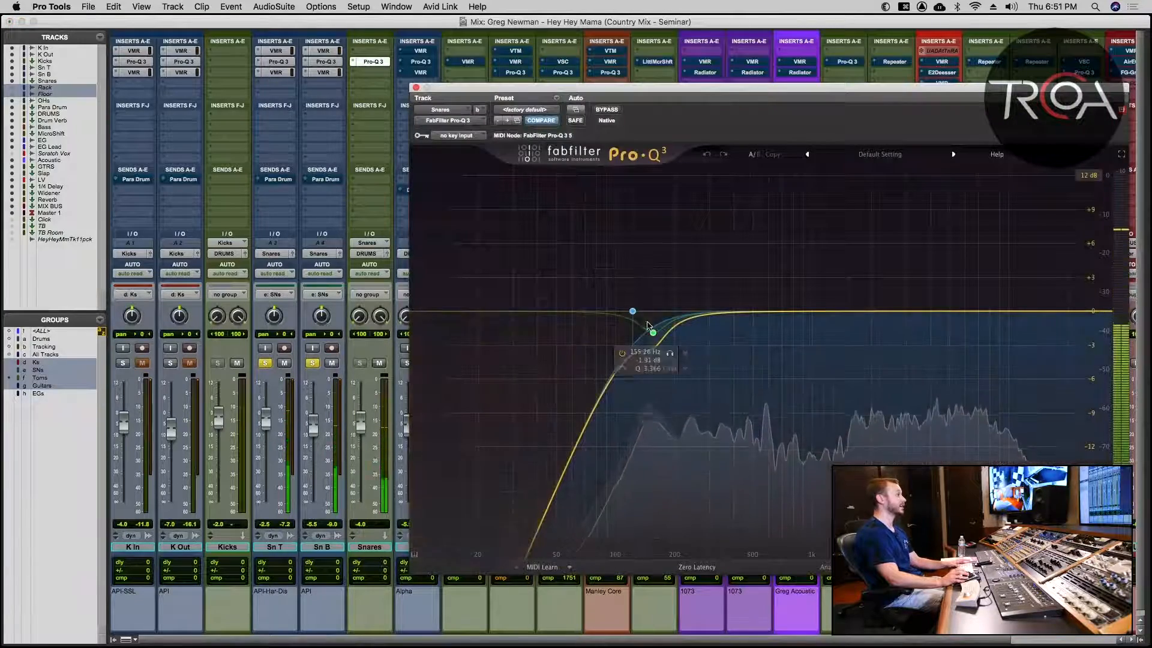
click(416, 89)
click(172, 363)
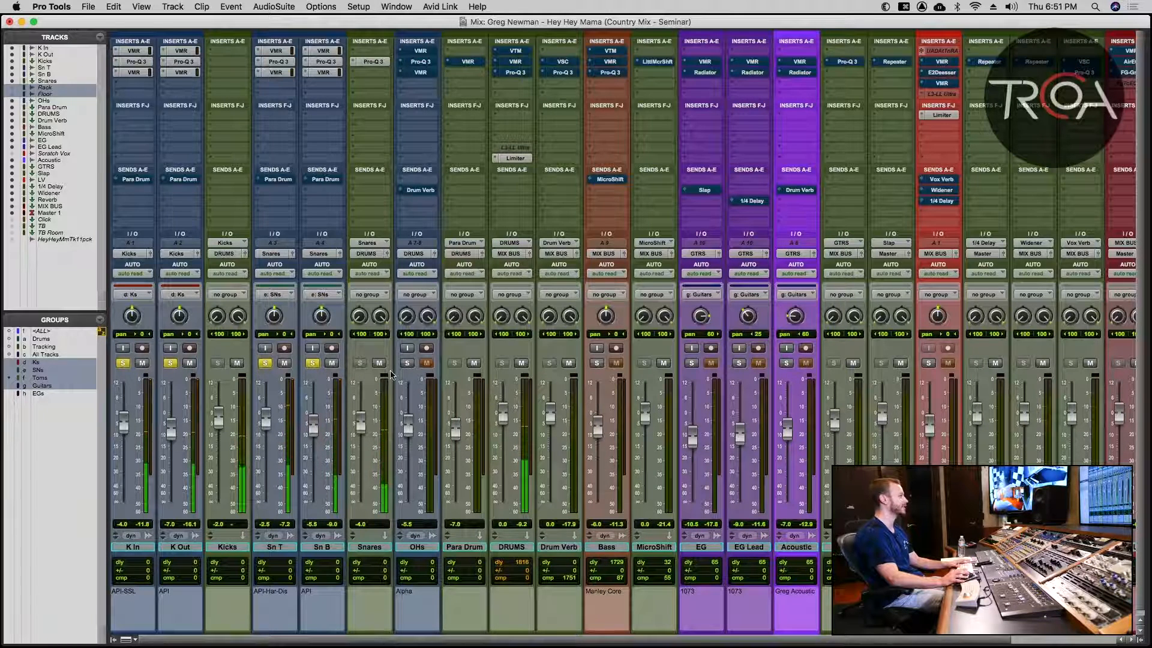
click(407, 363)
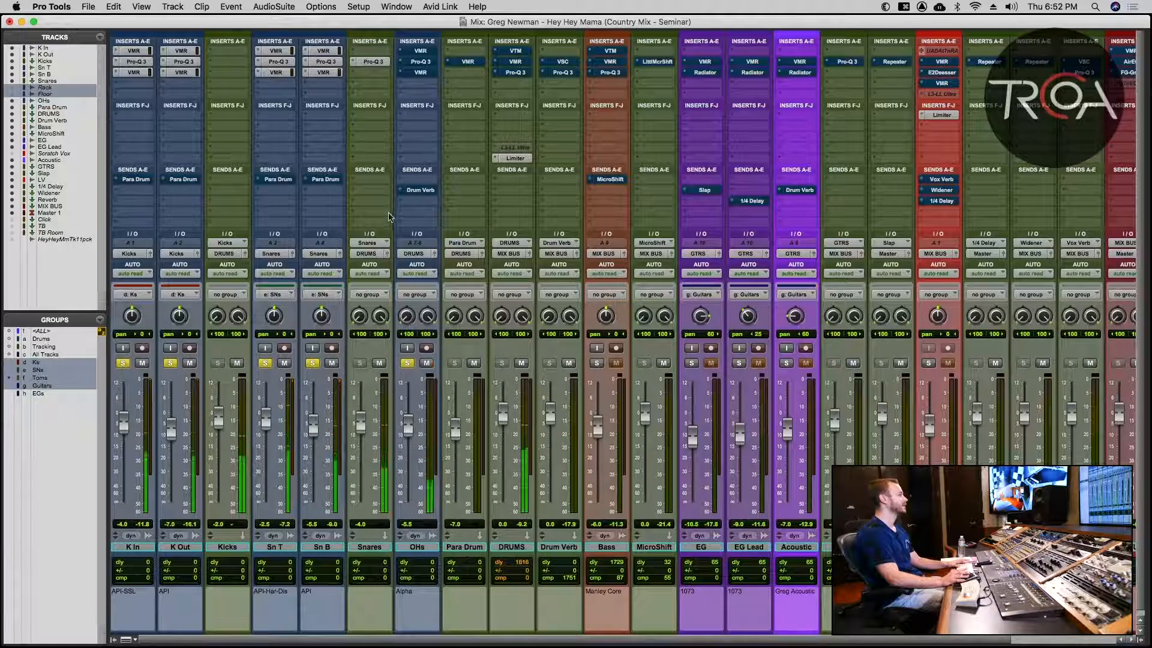
Inspect the Virtual Channel and Pro-Q 3 low cut on OHs, and unsolo the snares and kicks to leave only OHs soloed.
click(420, 51)
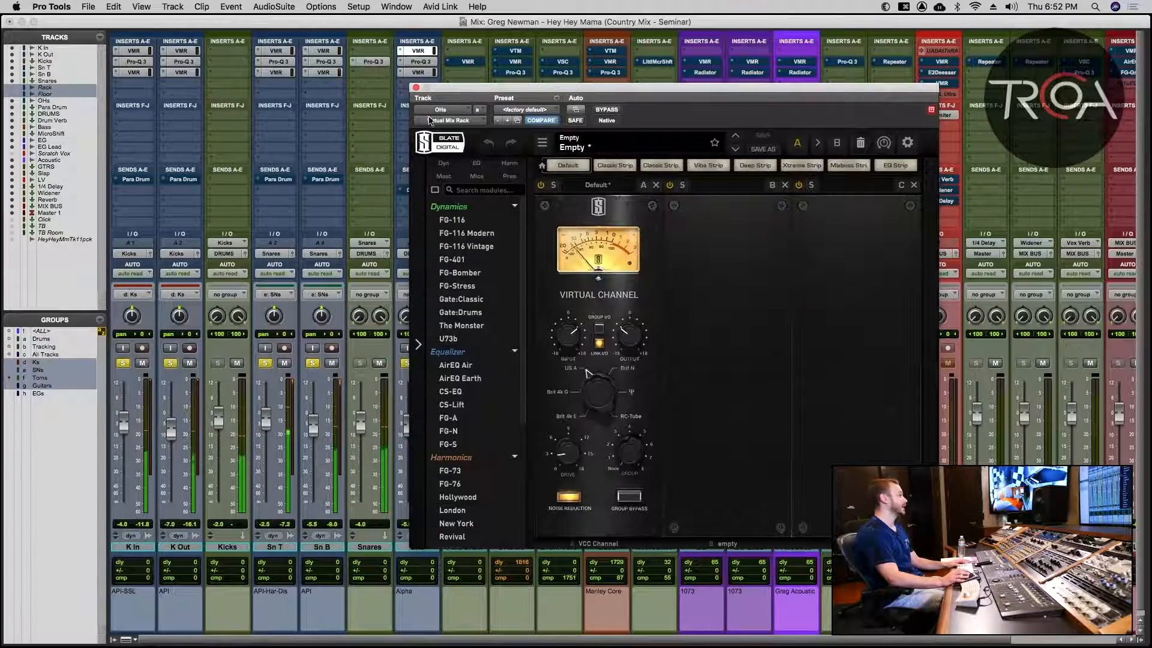
click(416, 87)
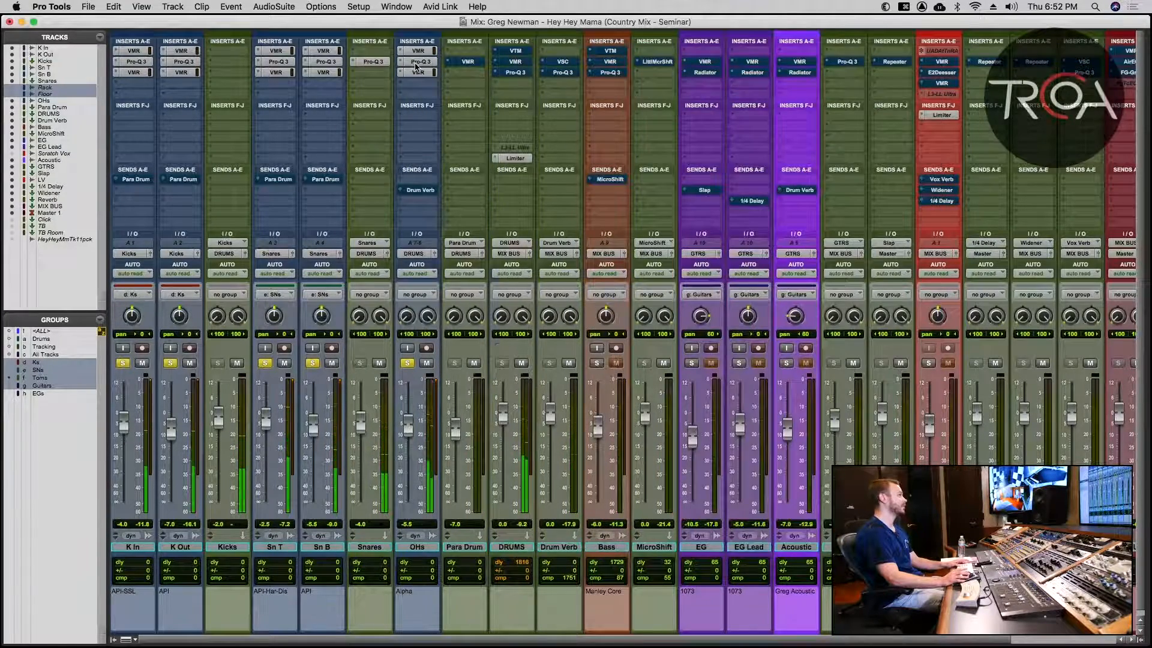
click(417, 62)
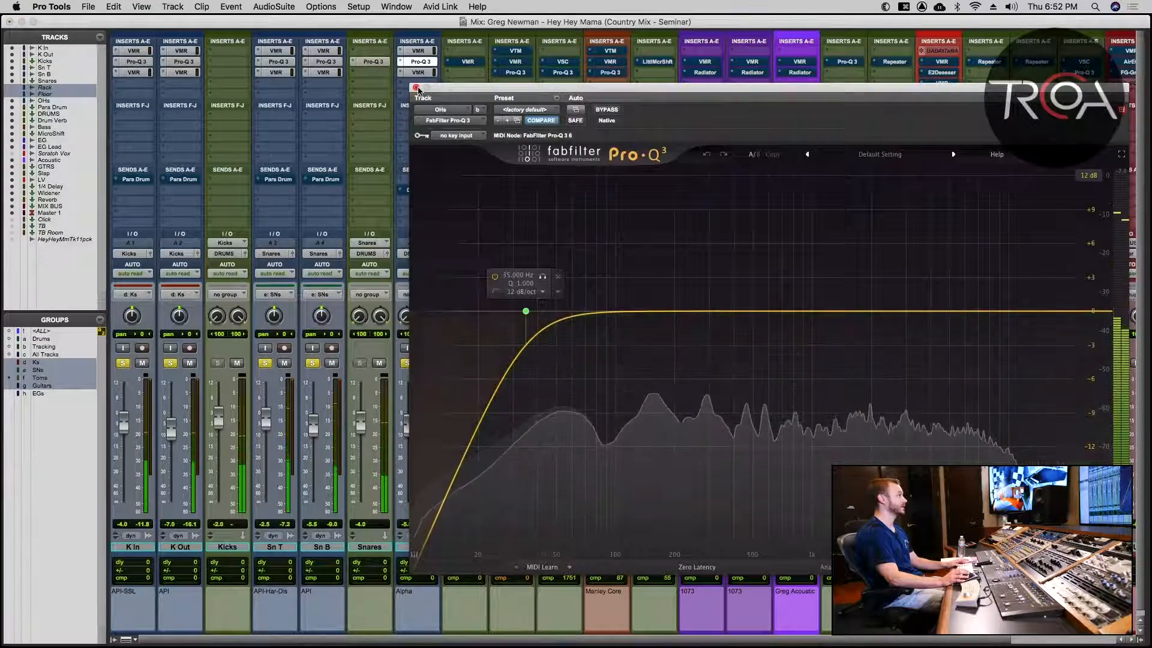
click(416, 87)
click(312, 363)
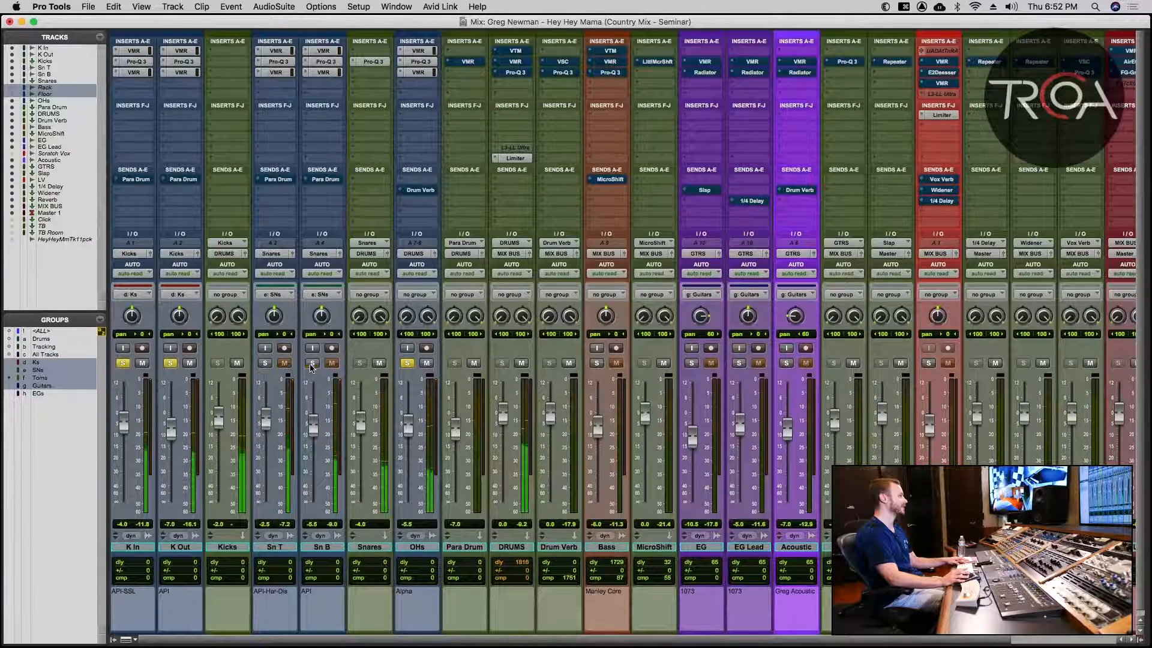
click(170, 363)
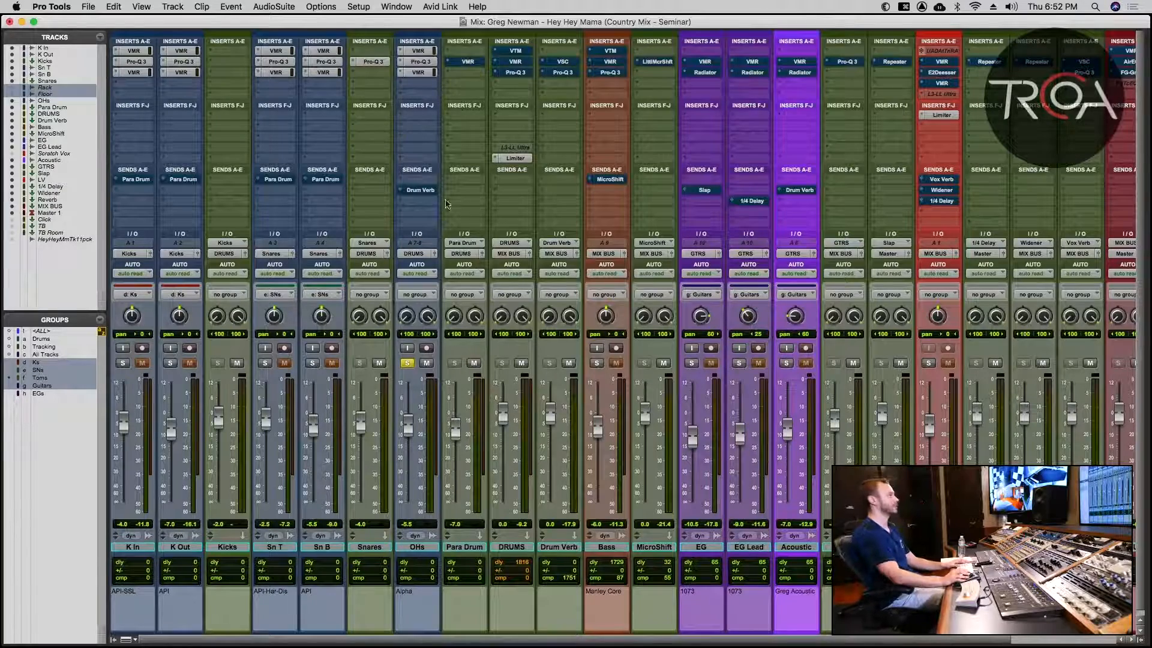
Open the OHs Virtual Mix Rack holding the FG-401 and FG-A, and compare the overheads with it bypassed and active.
click(422, 52)
click(420, 62)
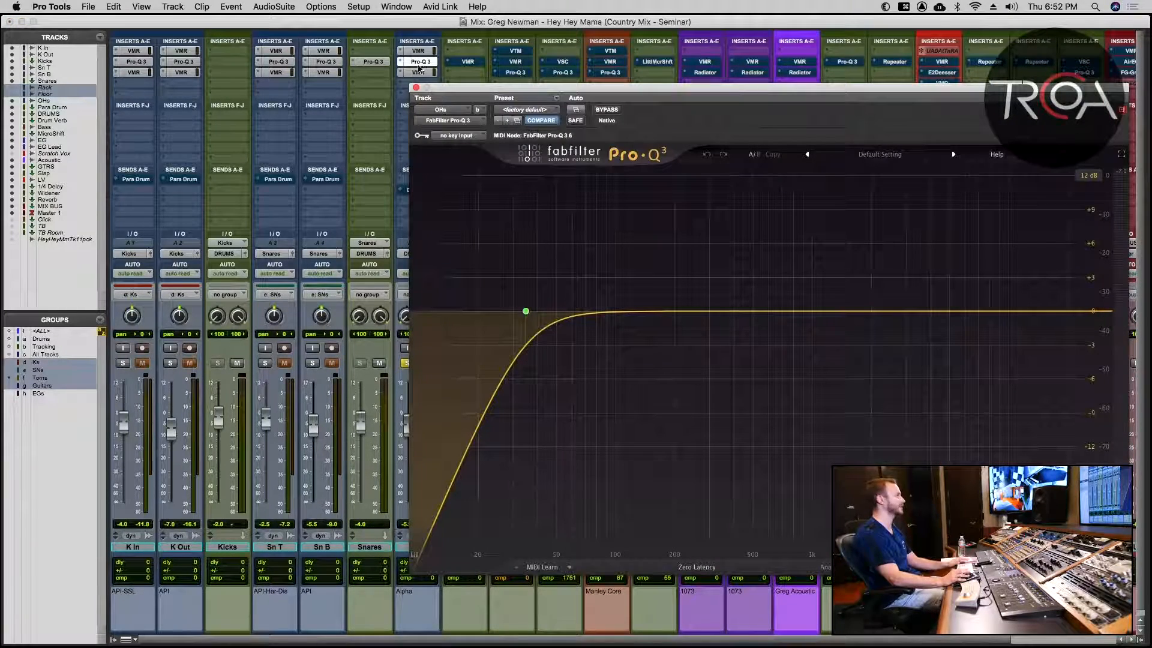
click(417, 72)
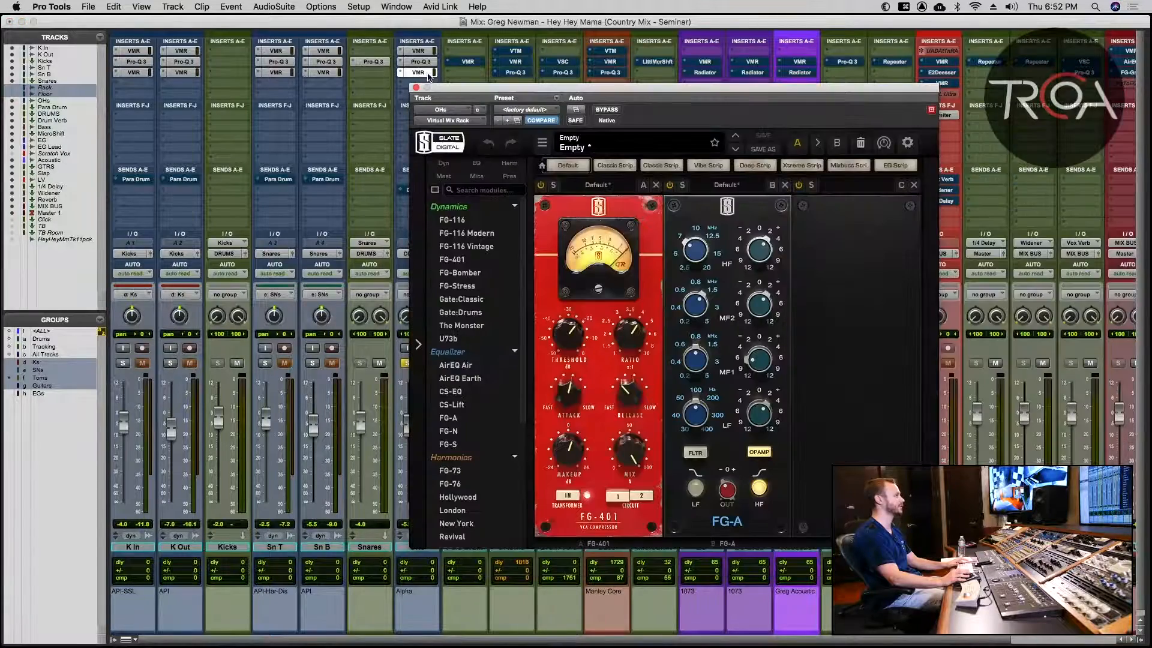
drag(490, 91, 579, 62)
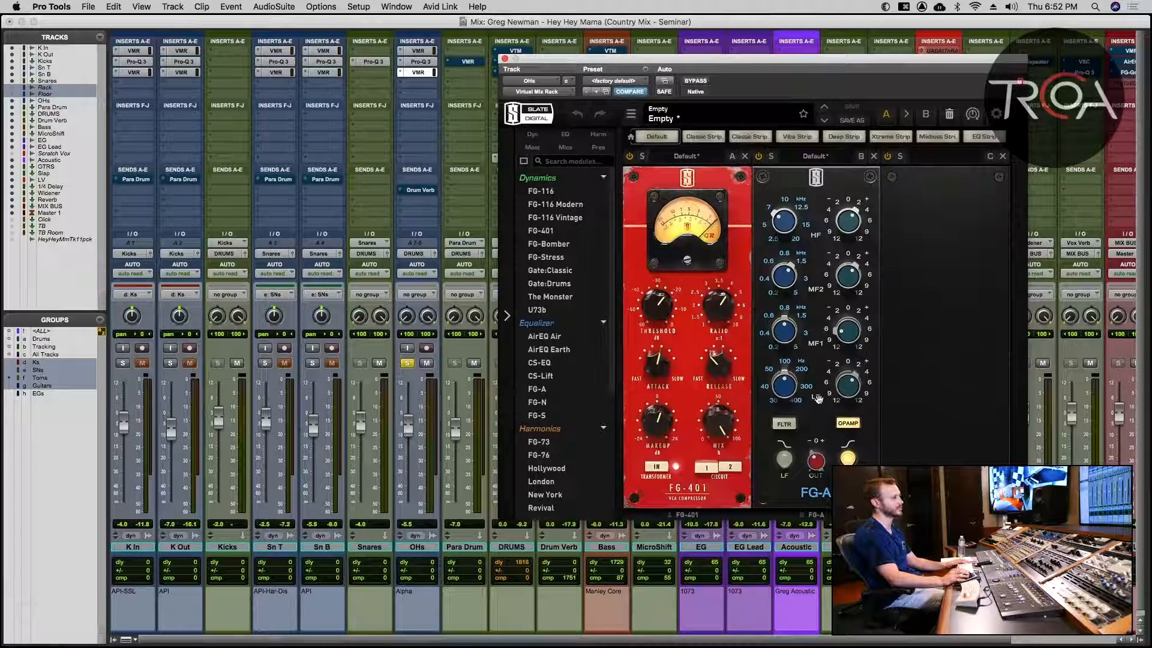
click(694, 81)
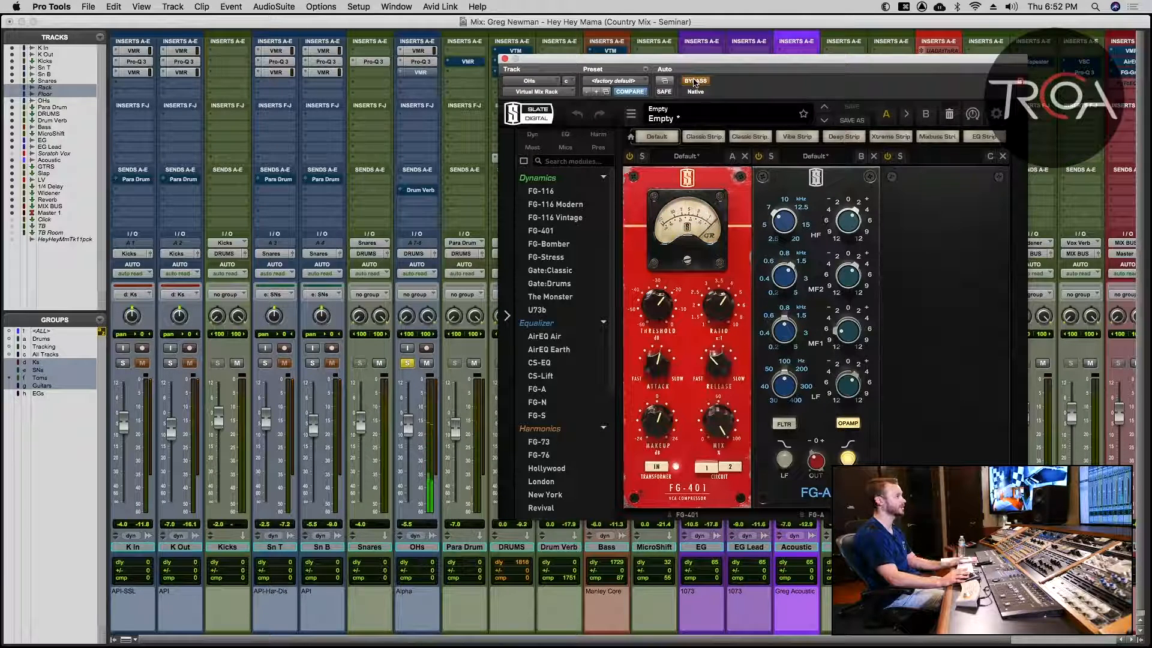
click(694, 81)
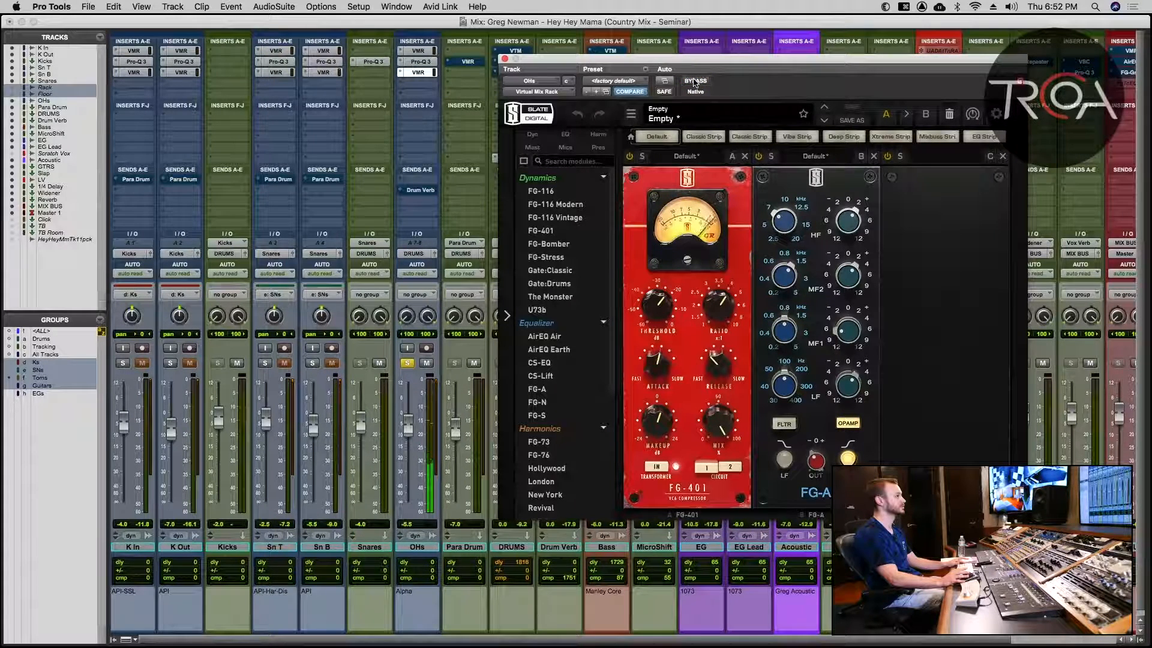
click(695, 82)
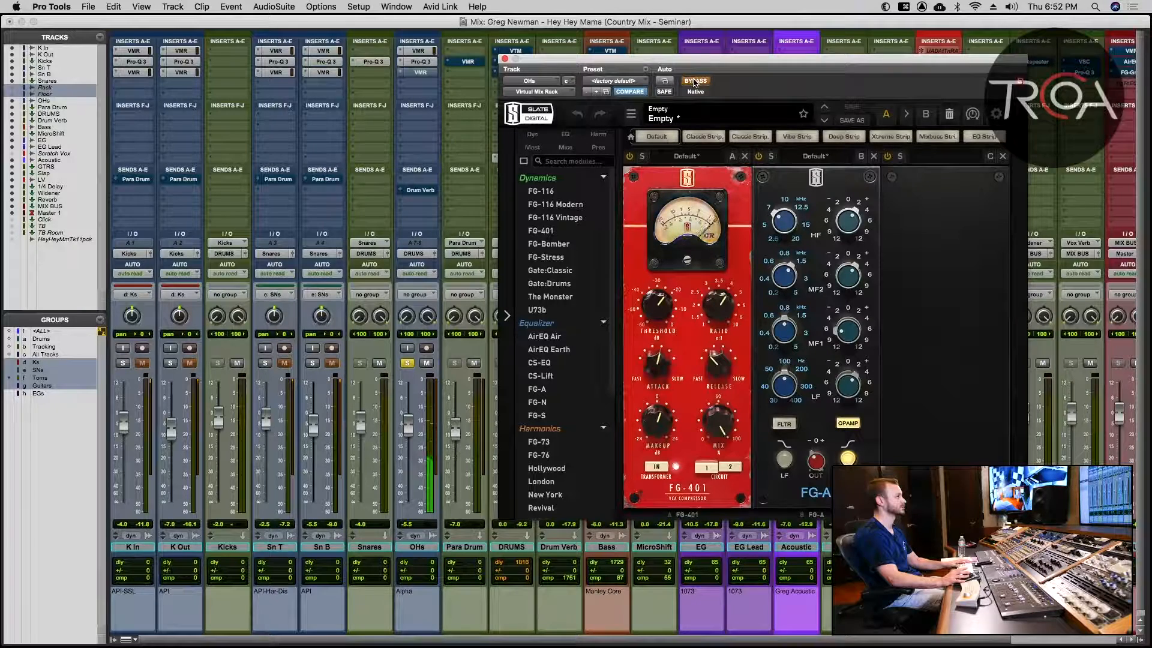
click(694, 82)
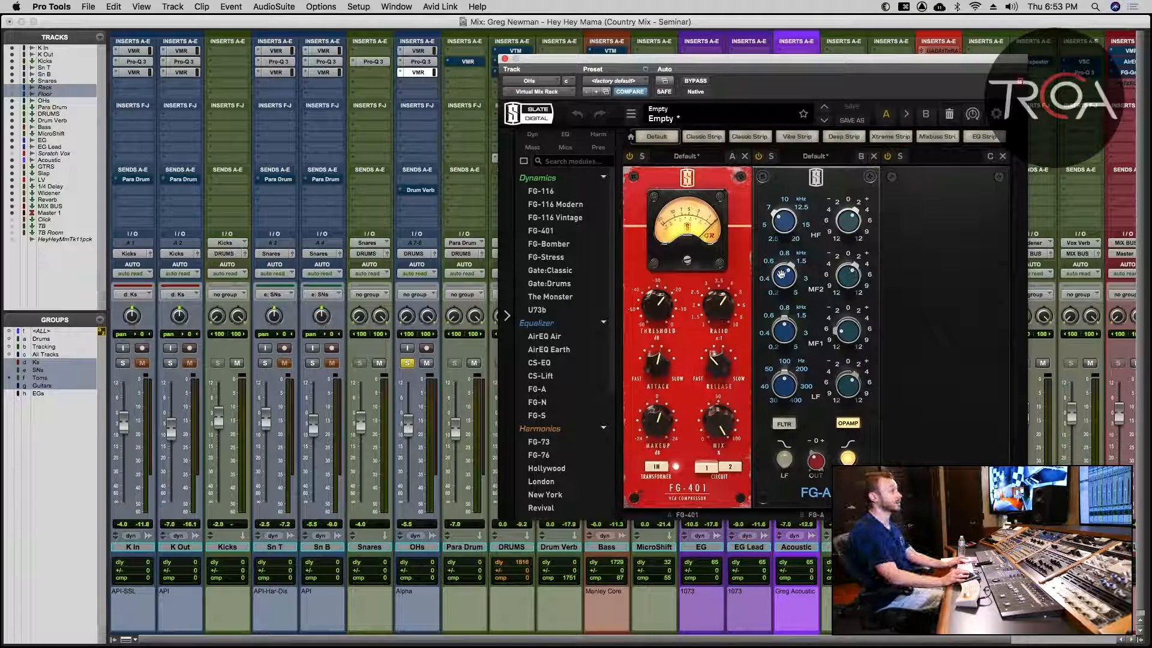
Undo a trial change to the MF2 frequency on the OHs FG-A, and reset its MF1 gain to 0.00 dB during playback.
drag(785, 275, 786, 274)
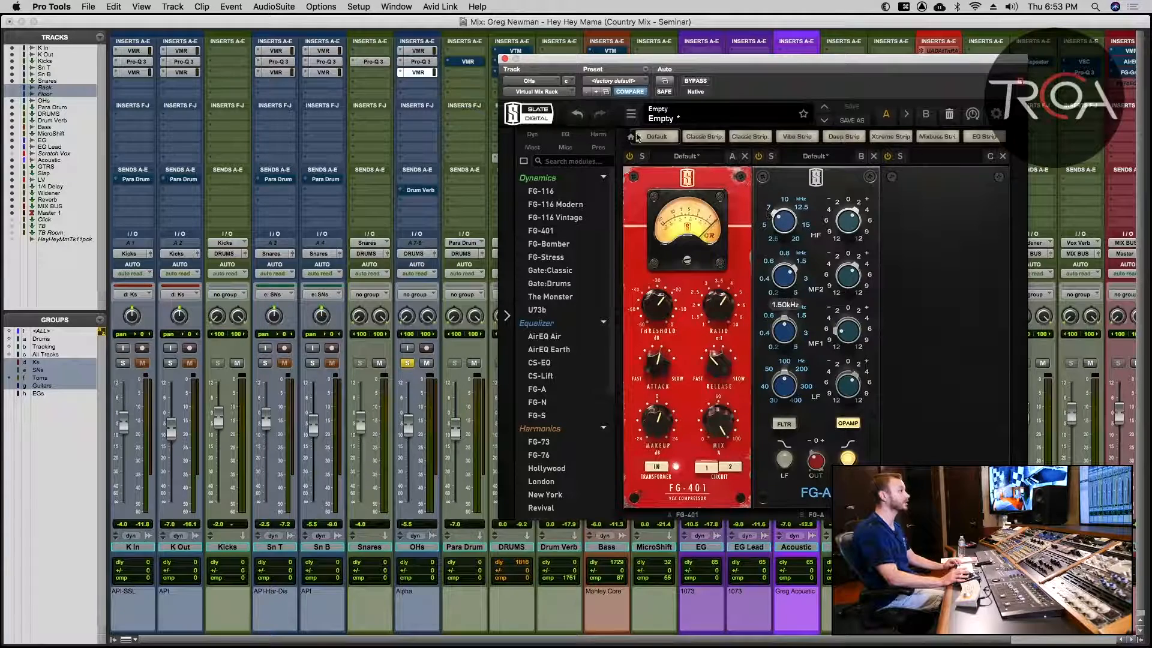
click(579, 116)
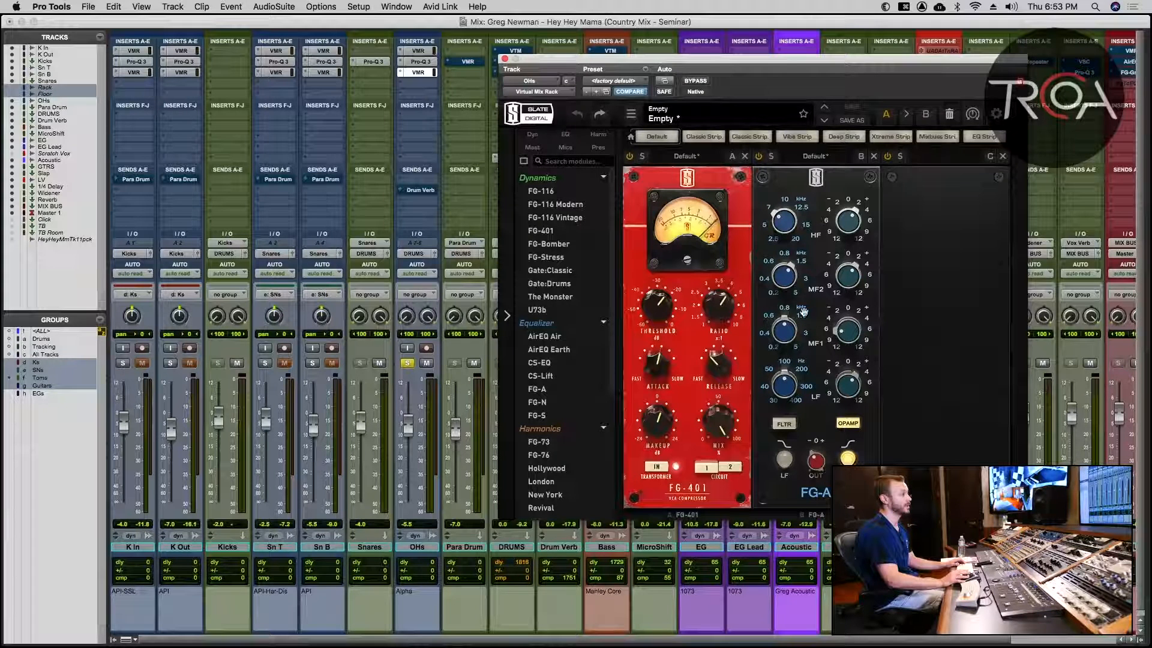
key(space)
alt+click(842, 332)
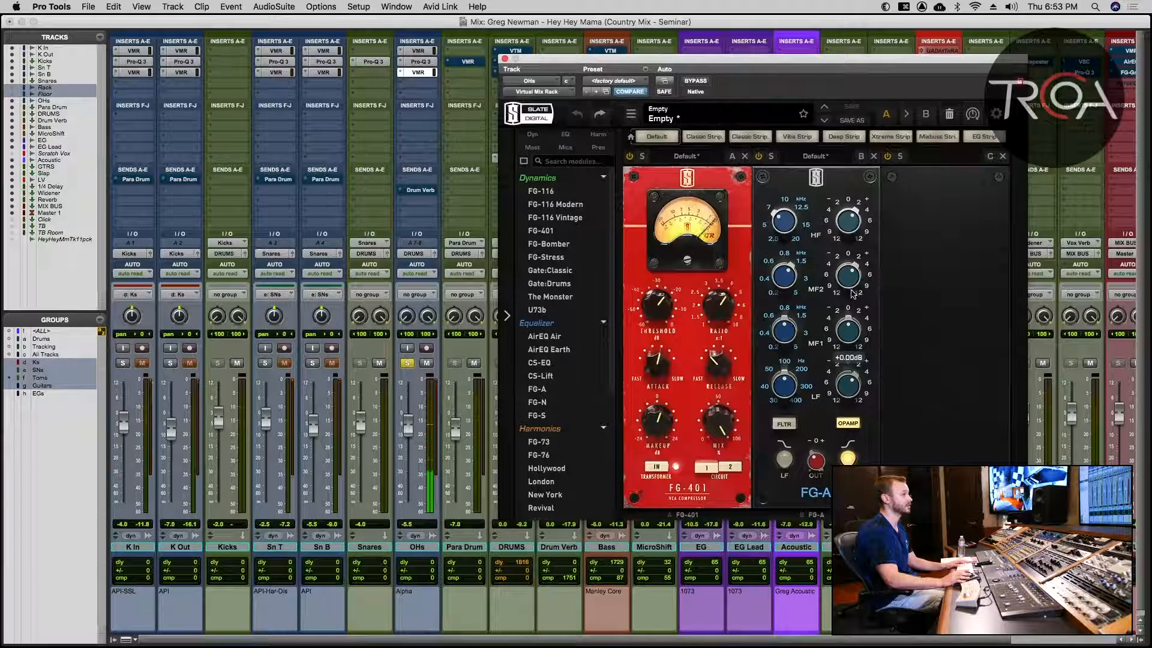
drag(852, 293, 811, 342)
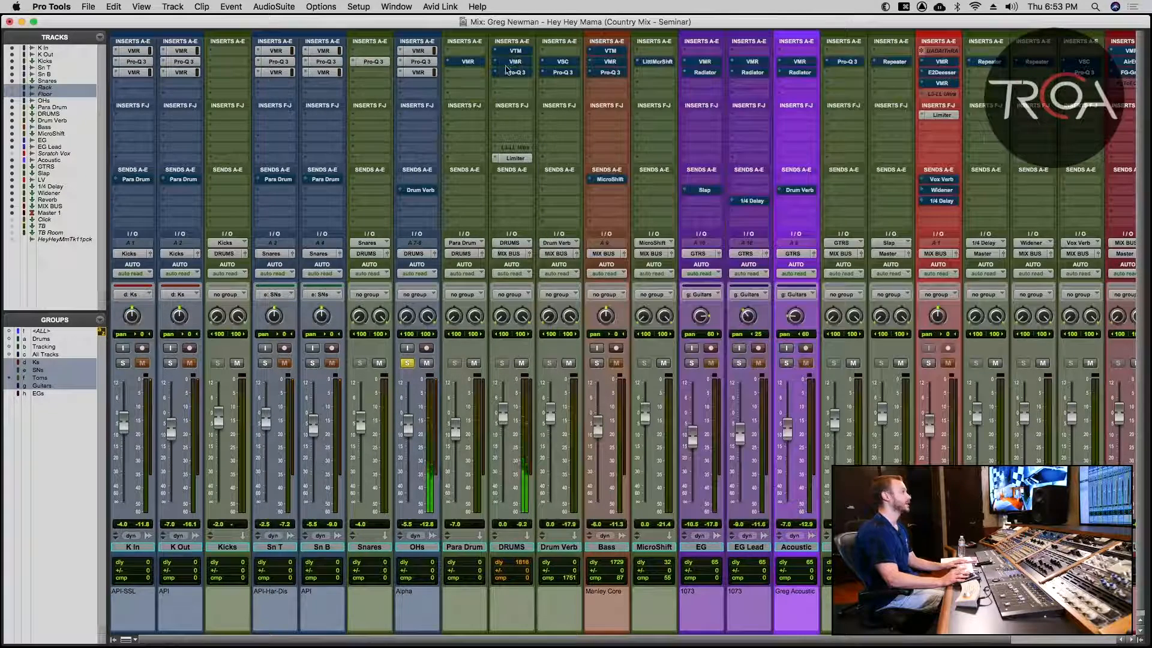
click(505, 58)
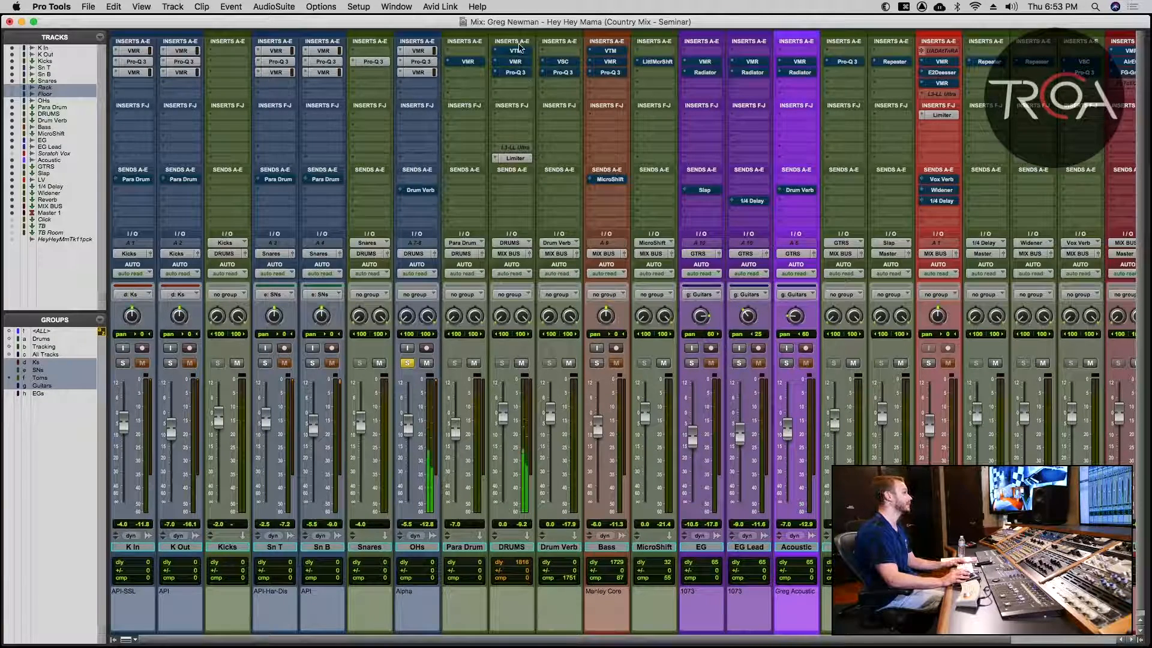
Set the input of the Virtual Tape Machines on the DRUMS bus to +1.78 dB and close the plug-in.
click(517, 50)
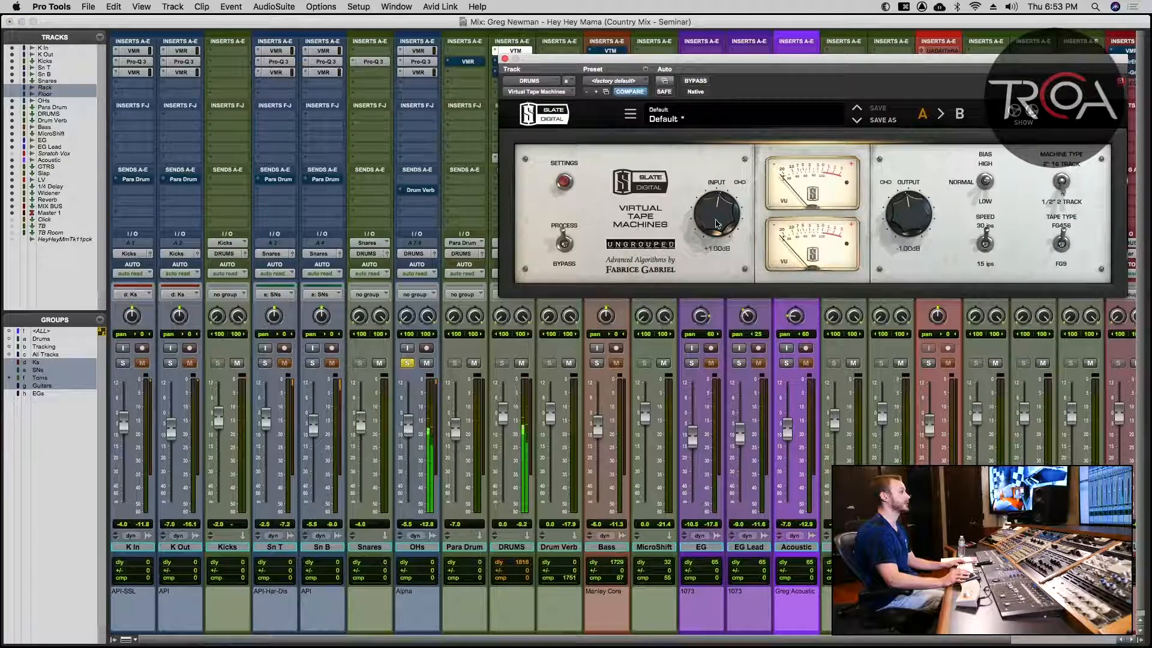
drag(717, 224, 718, 216)
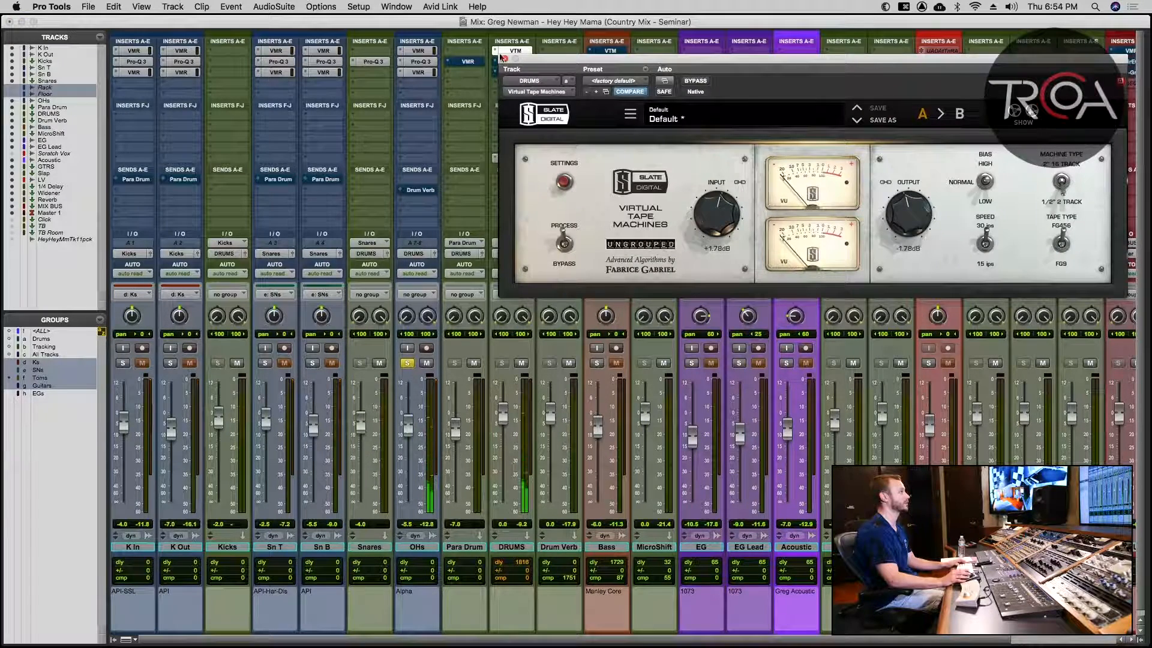
click(503, 59)
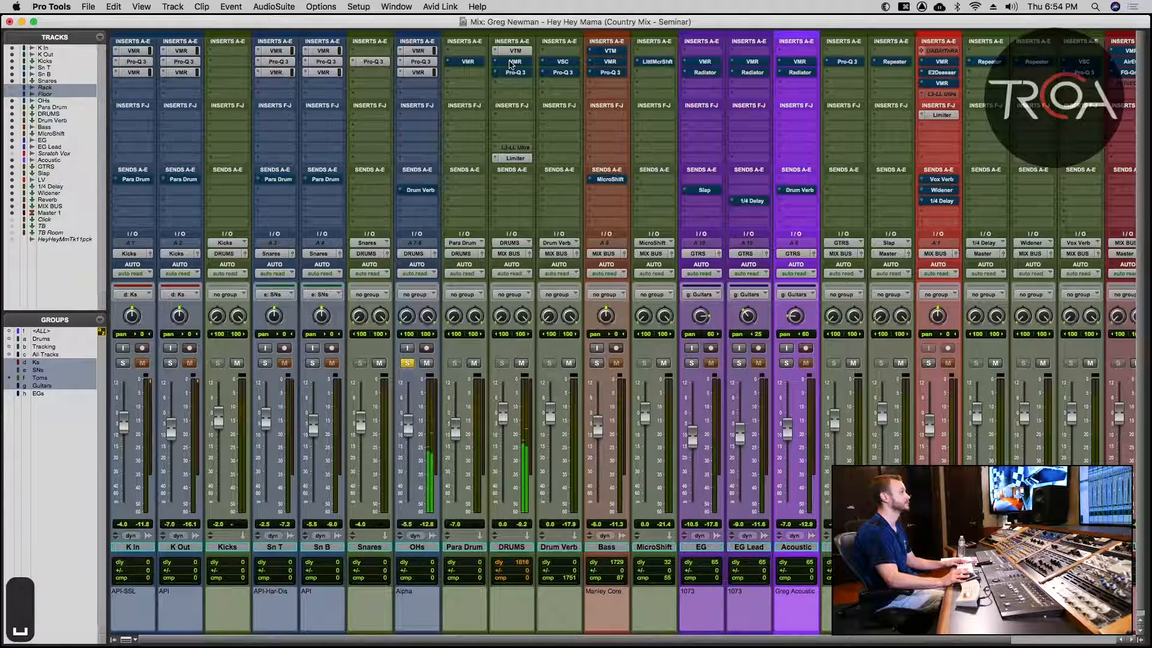
Enable the FG-401 and the Pro-Q 3 on the DRUMS bus, adjusting the FG-401 threshold during playback.
click(512, 62)
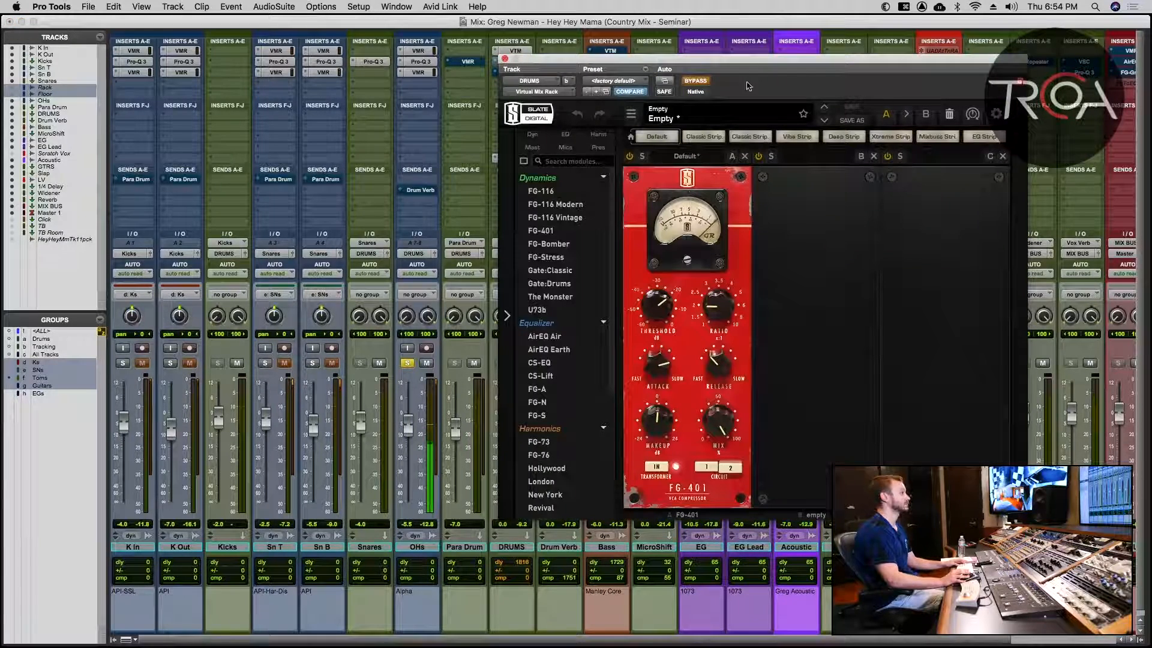
click(705, 82)
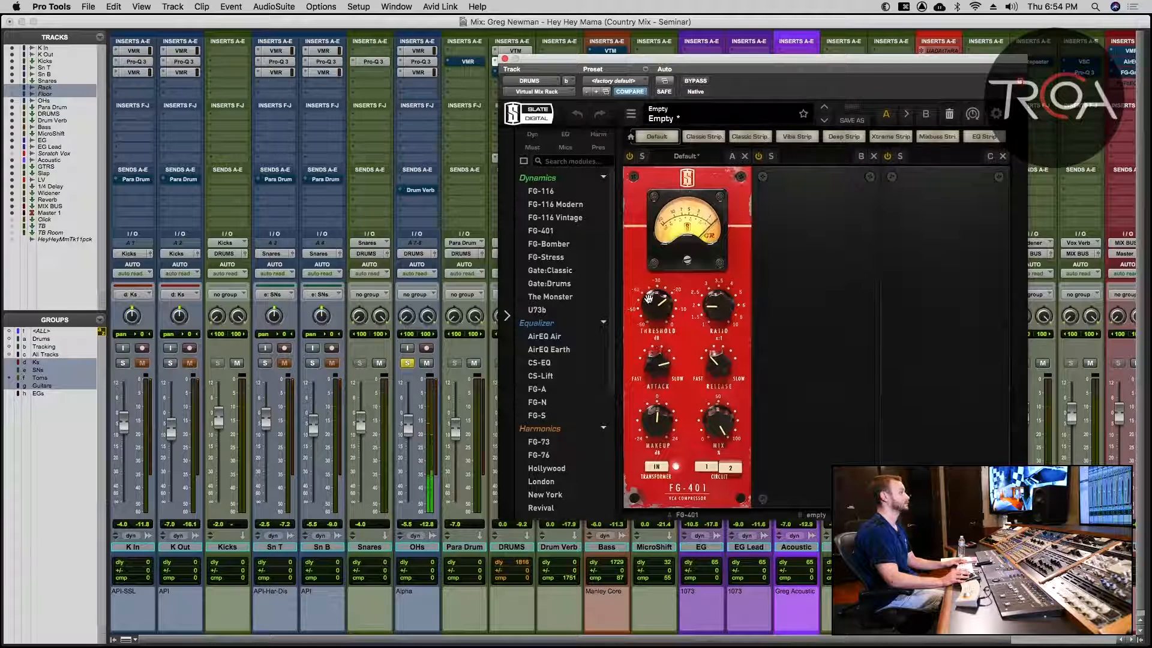
drag(649, 298, 648, 303)
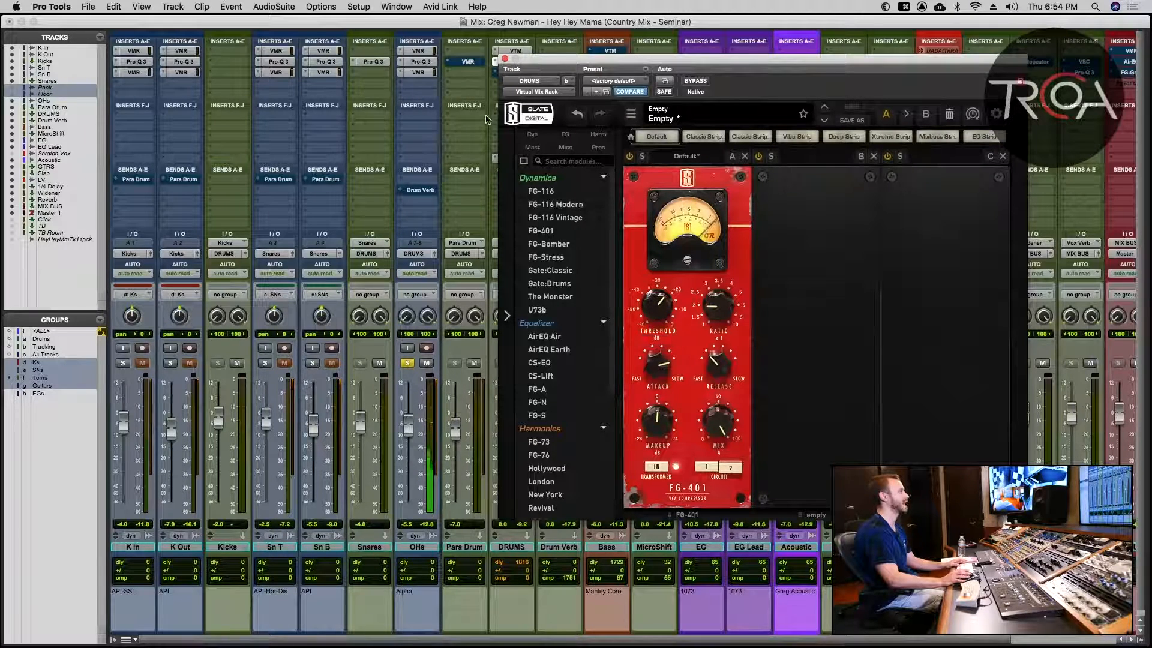
click(505, 59)
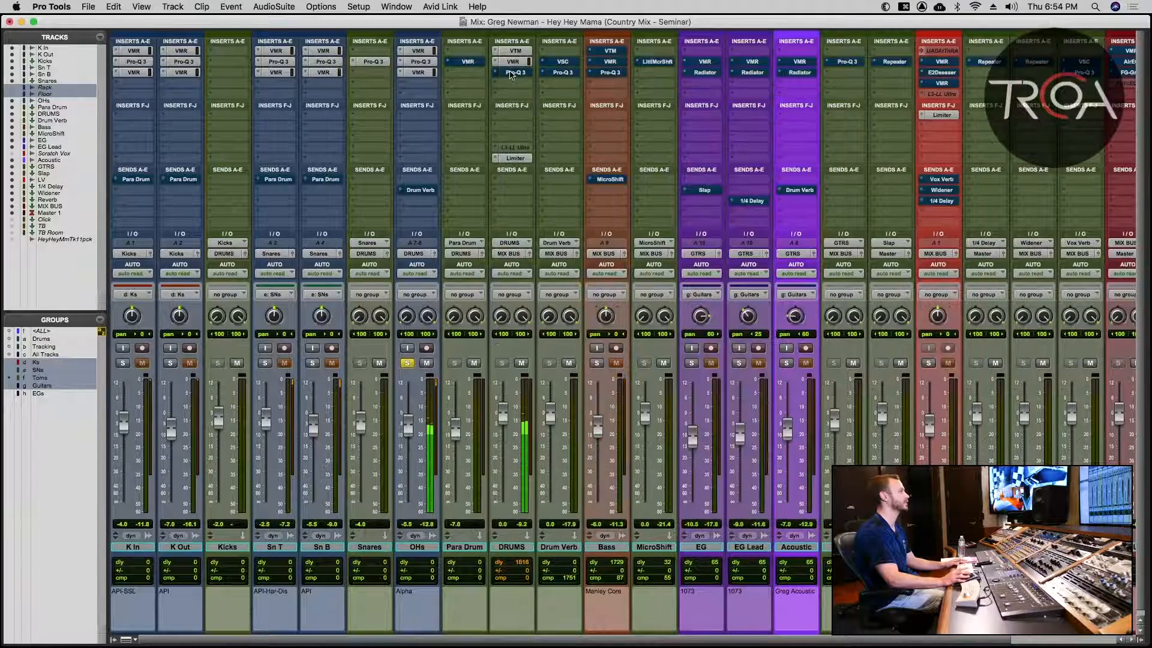
click(511, 72)
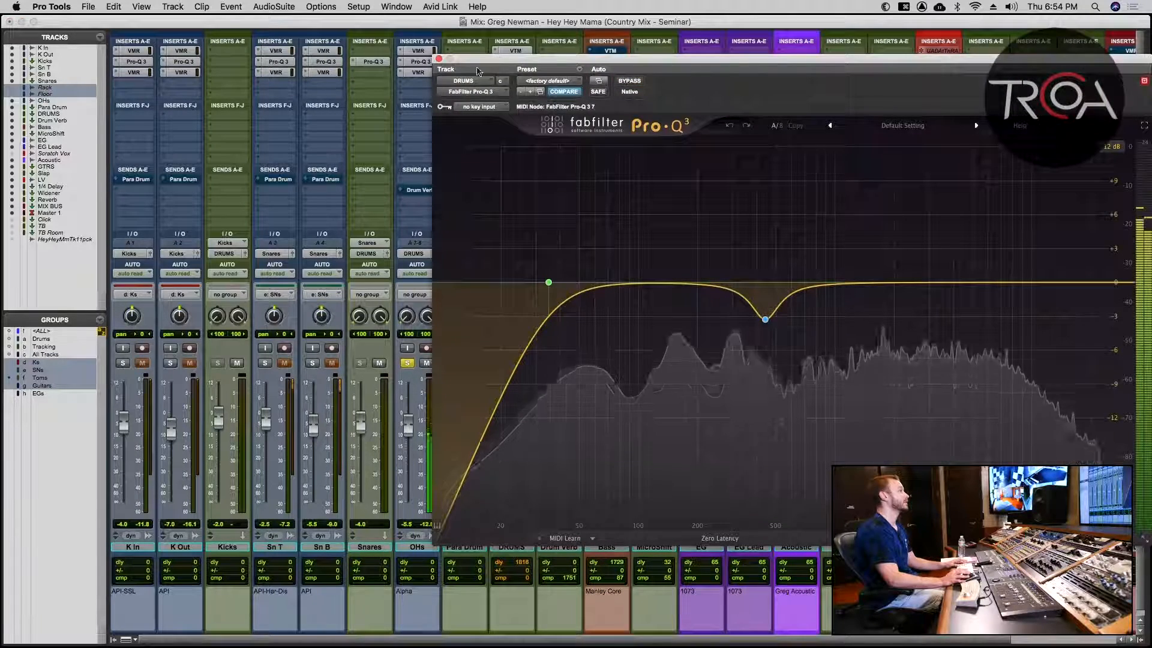
click(439, 60)
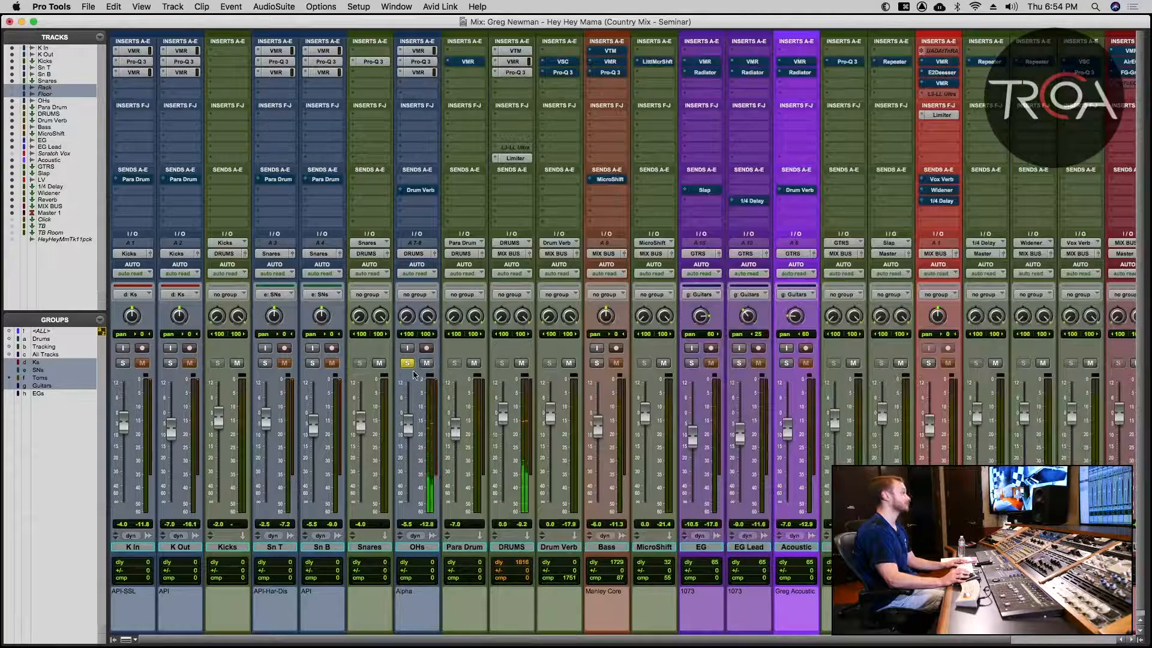
Solo the snares and kicks along with the overheads, and compare the DRUMS bus processing bypassed and active.
click(312, 363)
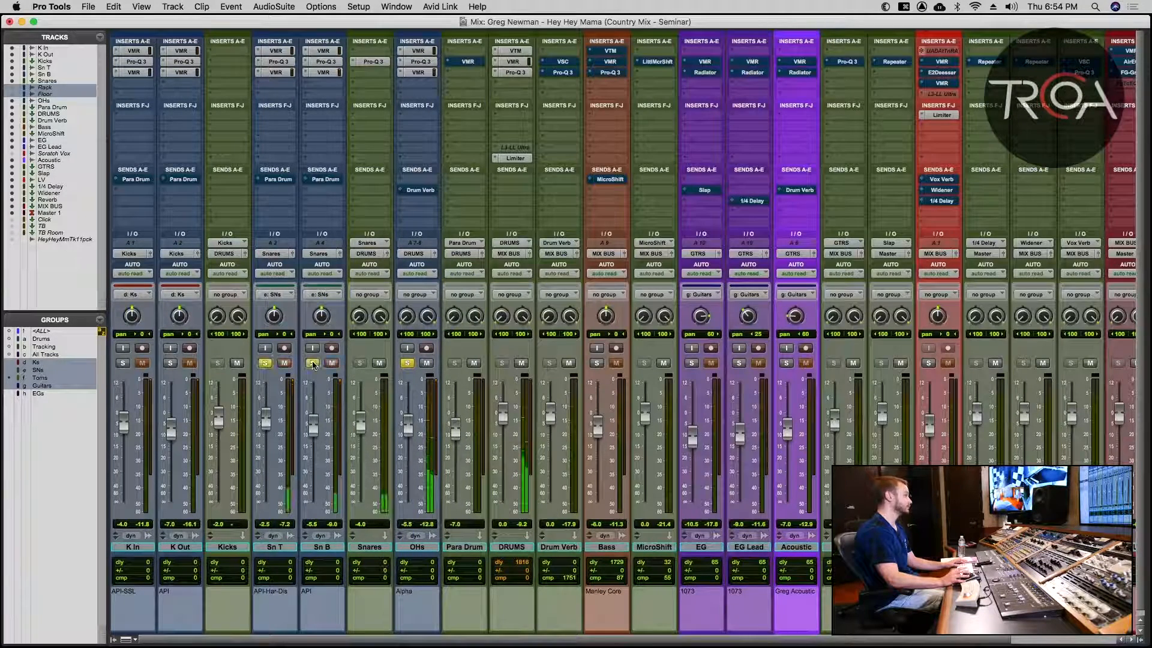
click(173, 363)
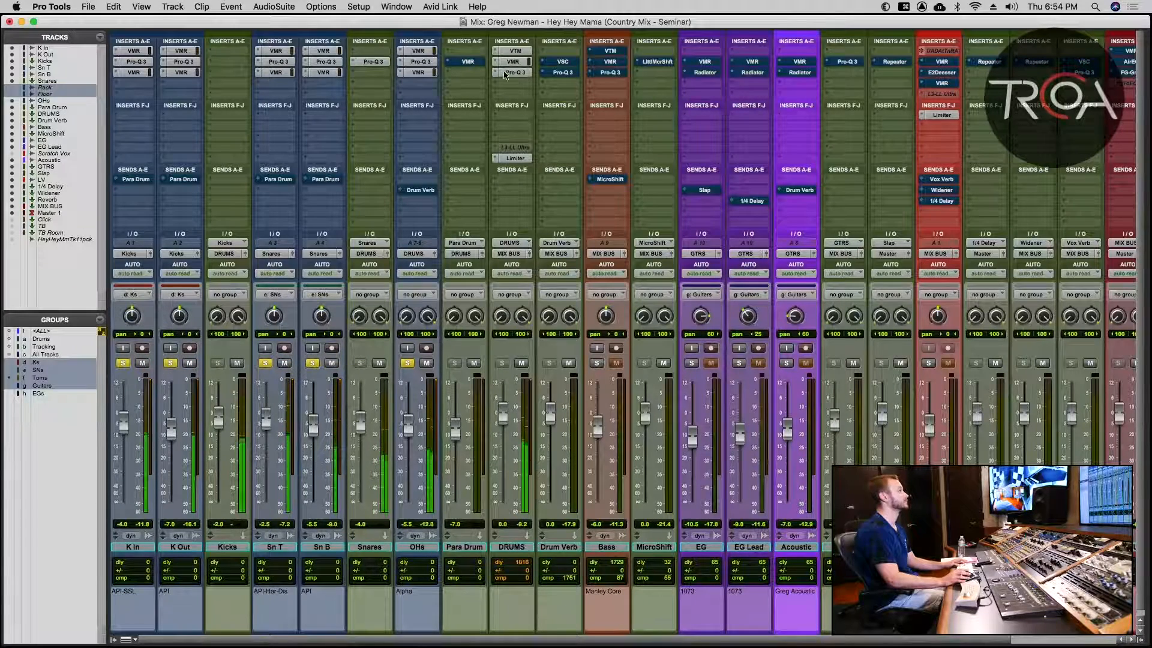
shift+super+click(517, 51)
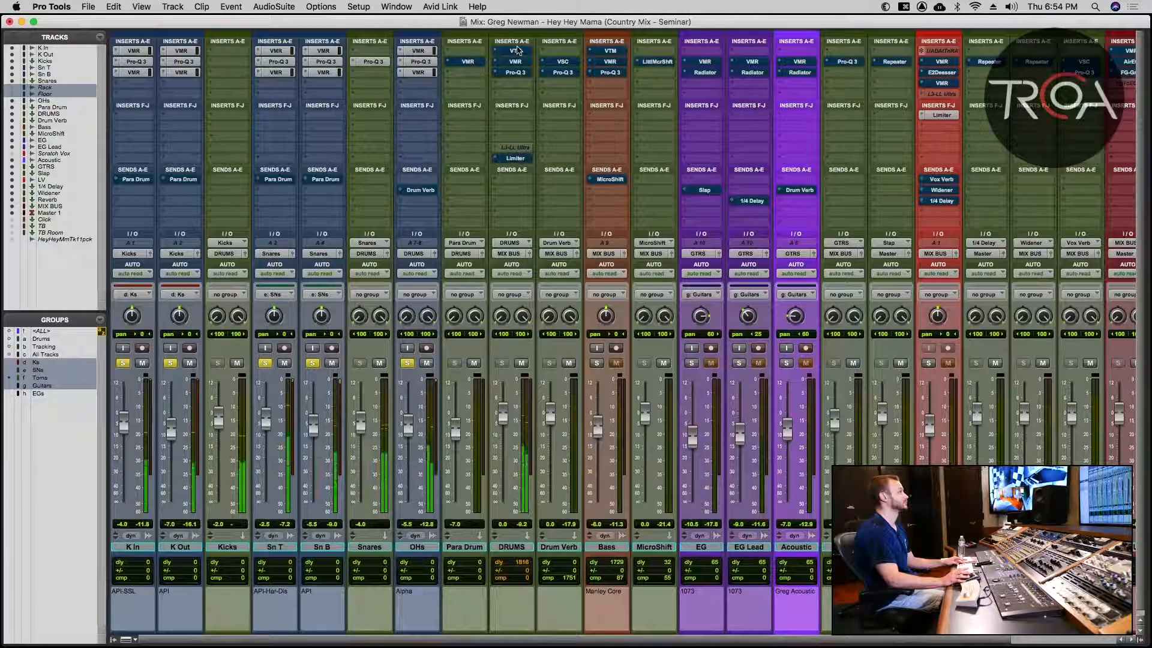
shift+super+click(517, 51)
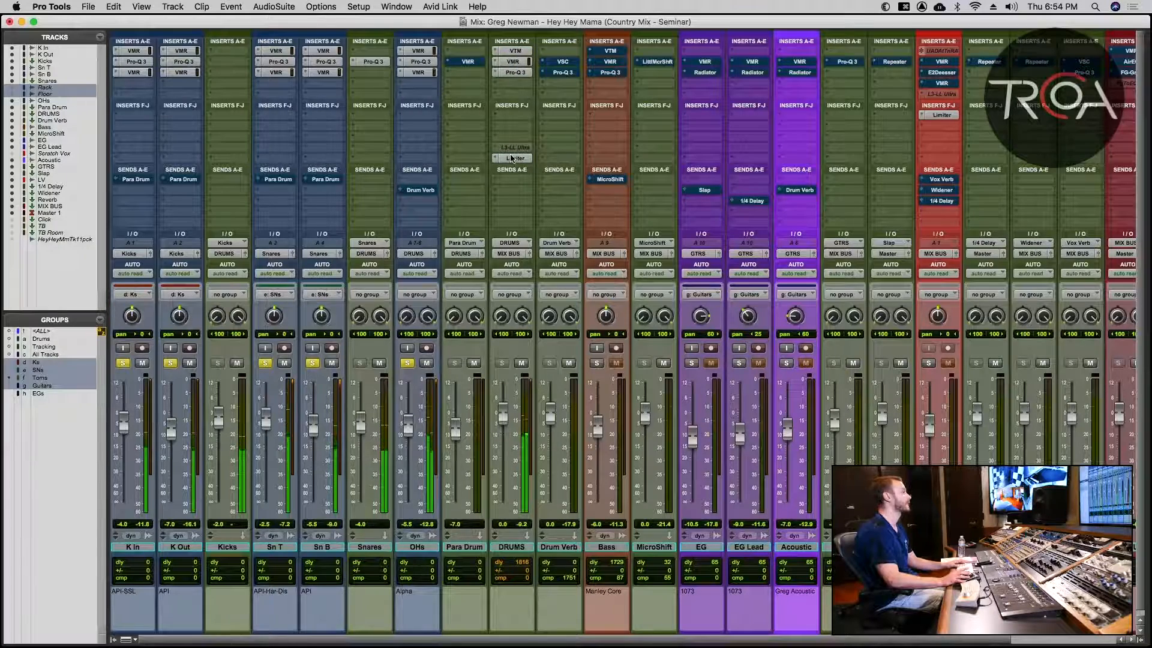
Inspect the Limiter on the DRUMS bus while the soloed drums play, and close it.
click(514, 158)
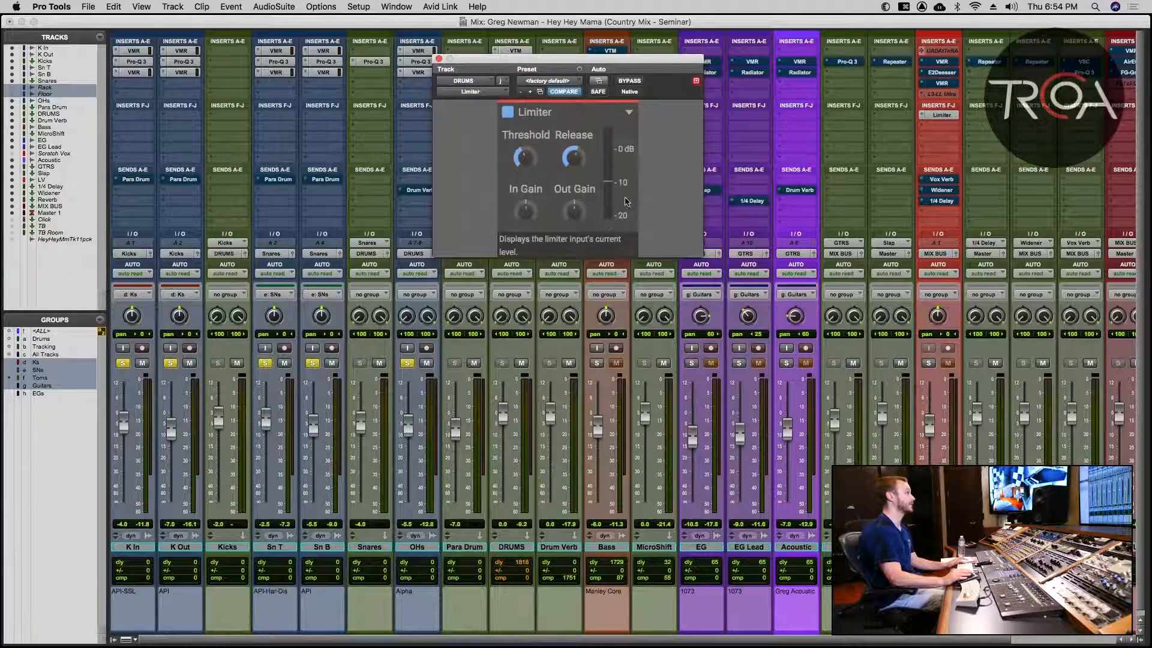
drag(558, 62, 629, 207)
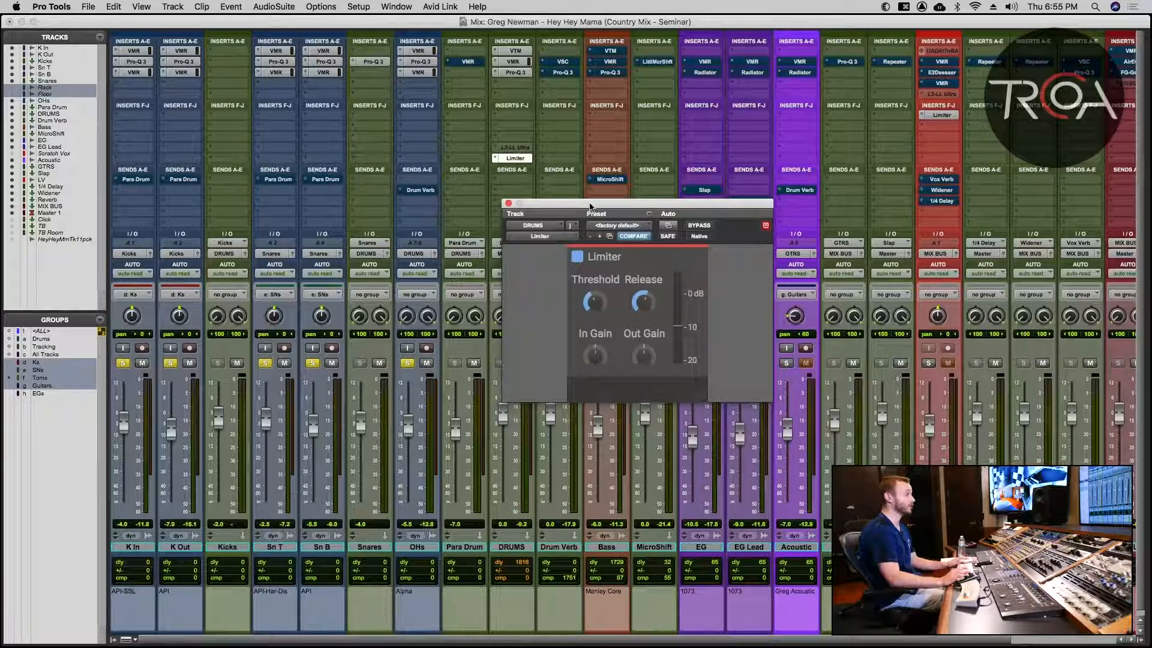
drag(590, 206, 590, 197)
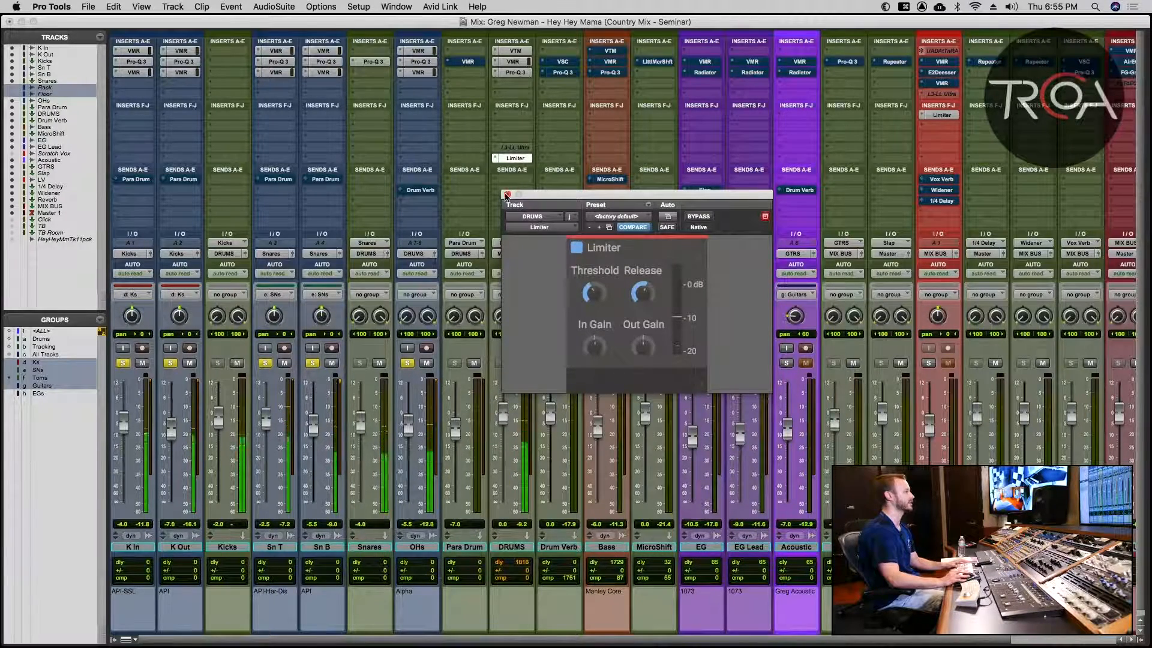
click(508, 193)
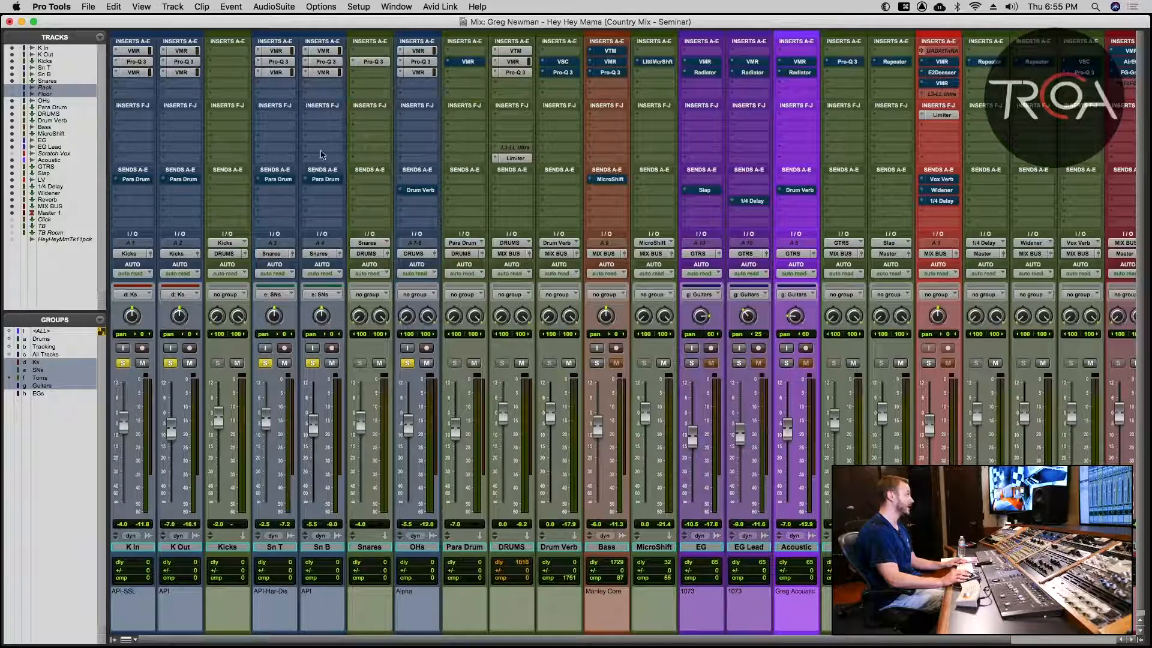
Unmute the Para Drum sends on the kick and snare tracks, and show the Send A level controls in the mixer.
super+click(187, 180)
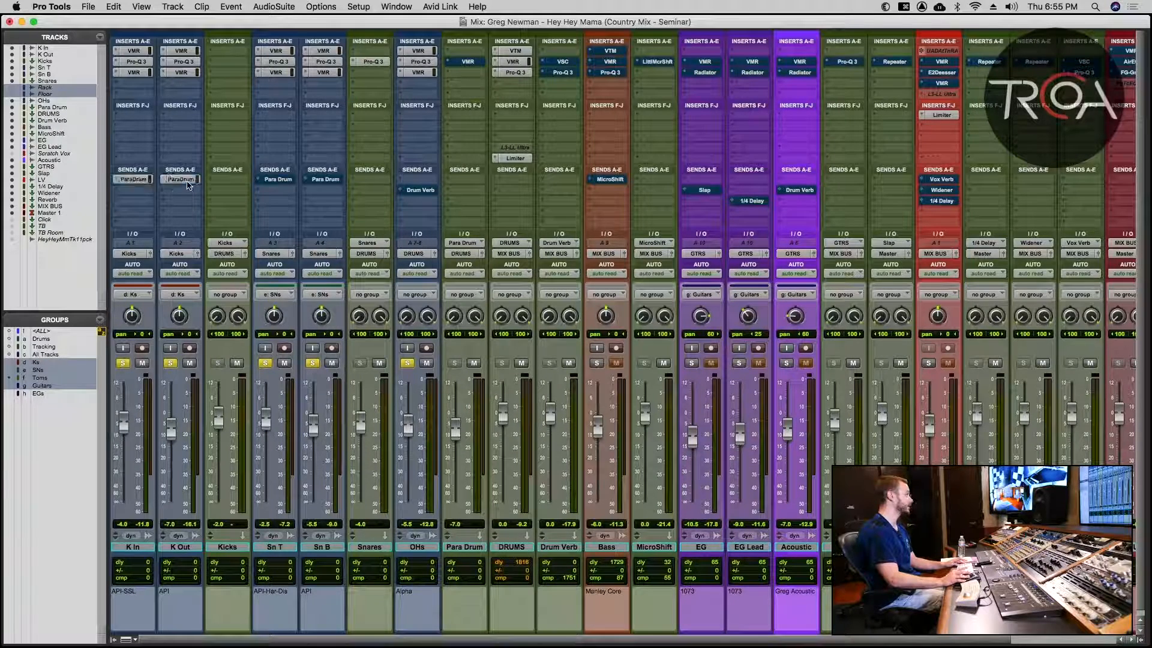
super+click(269, 179)
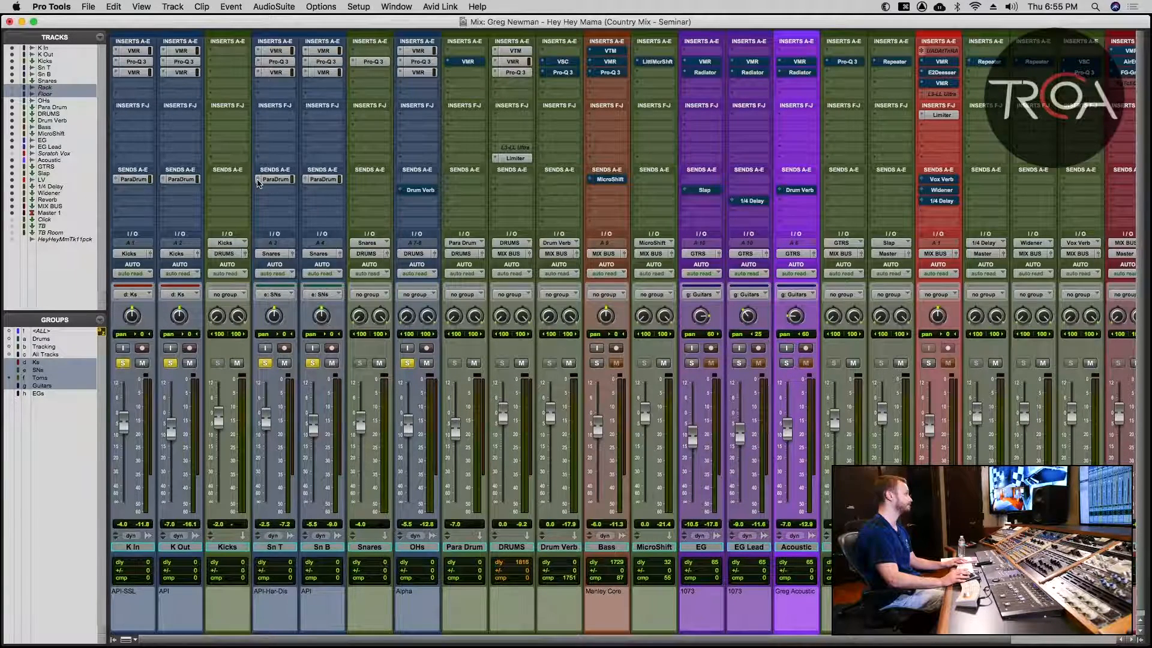
super+click(258, 180)
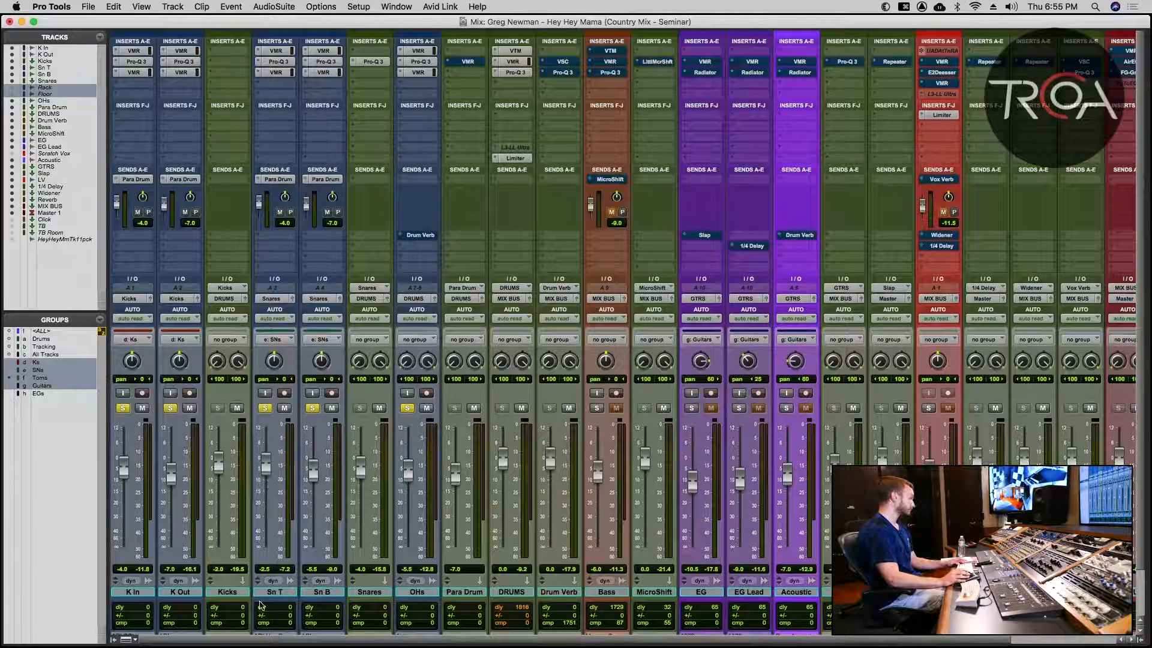
Copy the current volume values of Sn T and Sn B to their Send A.
click(271, 592)
shift+click(313, 592)
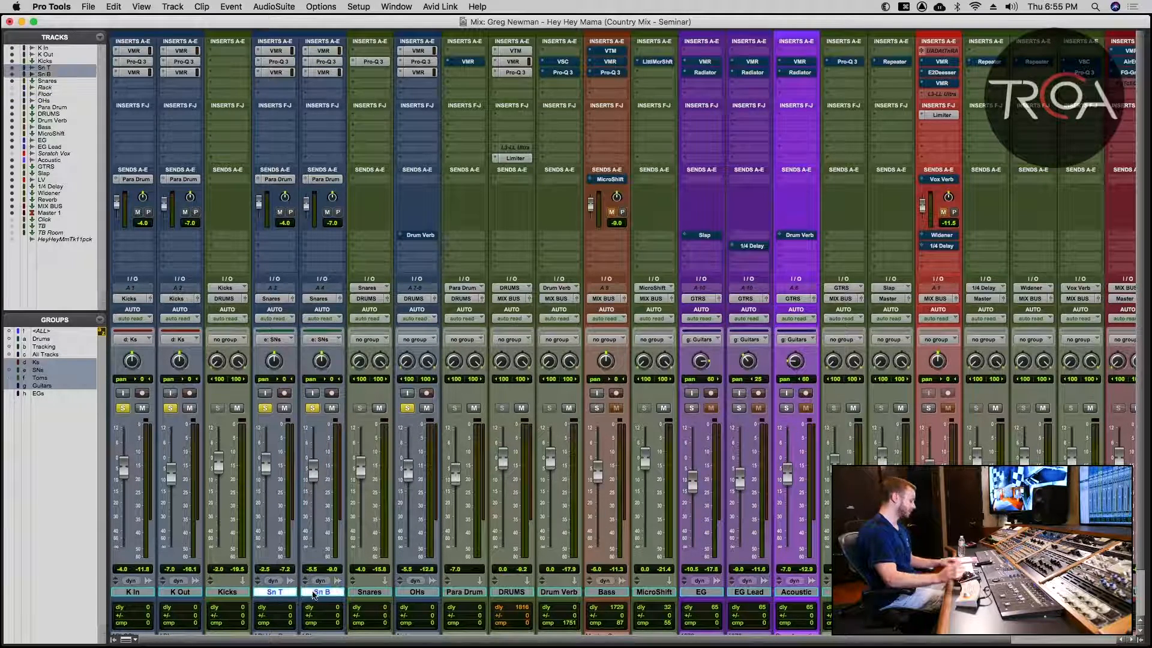
key(alt+super+h)
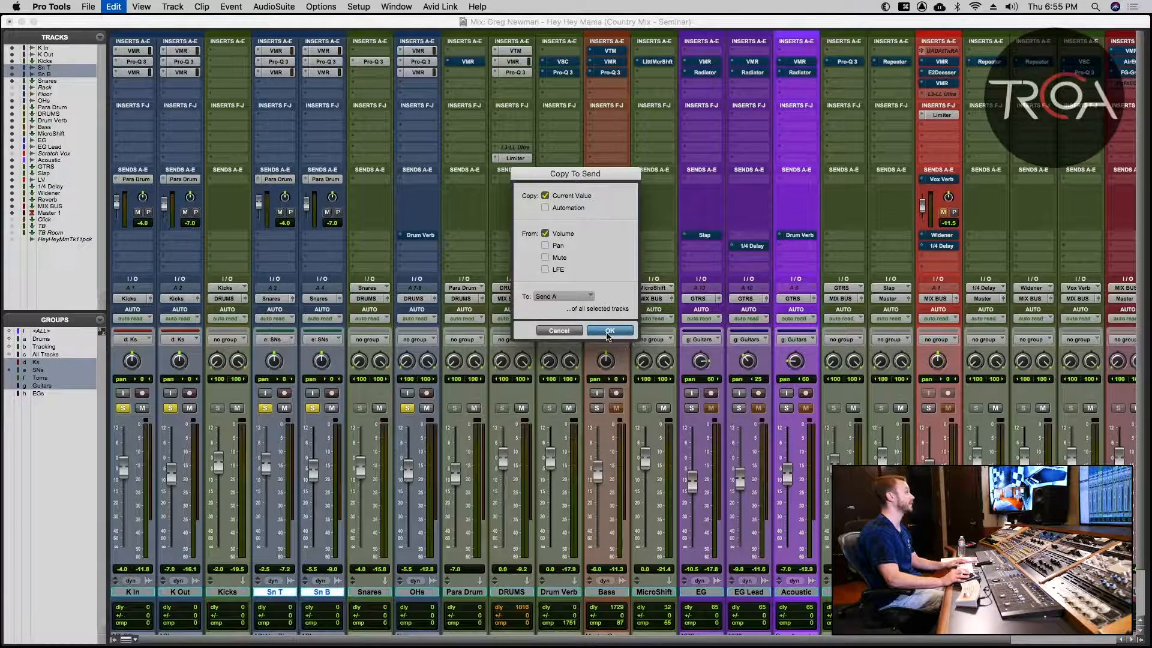
click(607, 334)
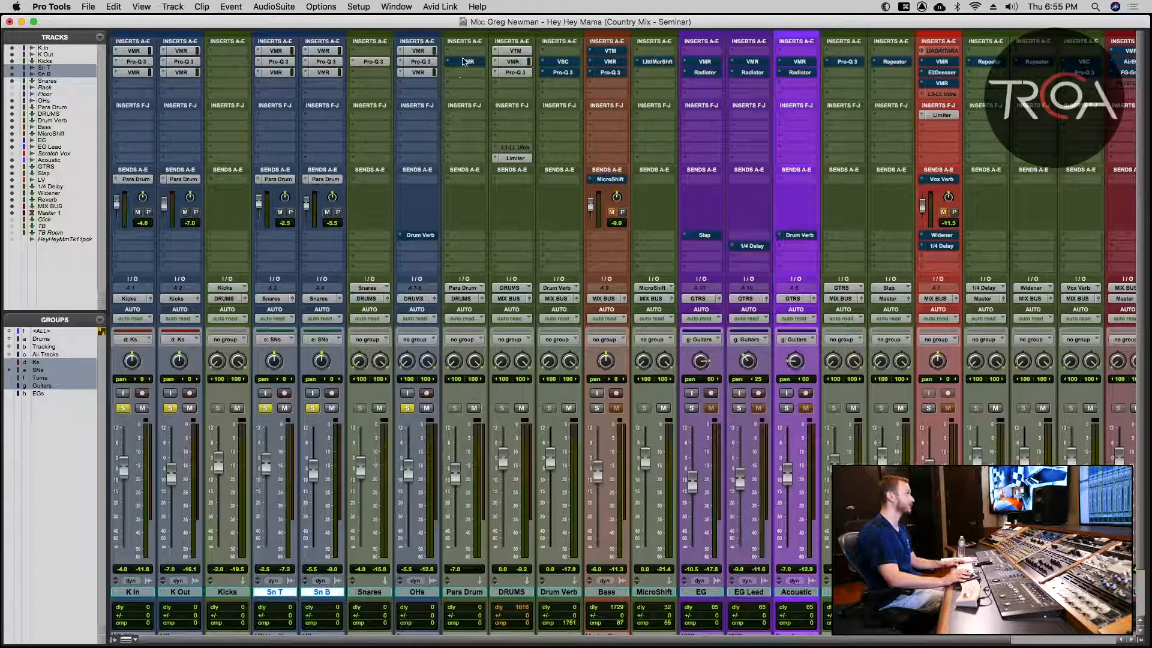
Enable the FG-116 Vintage on Para Drum, and compare the drums with Para Drum muted and unmuted.
click(466, 62)
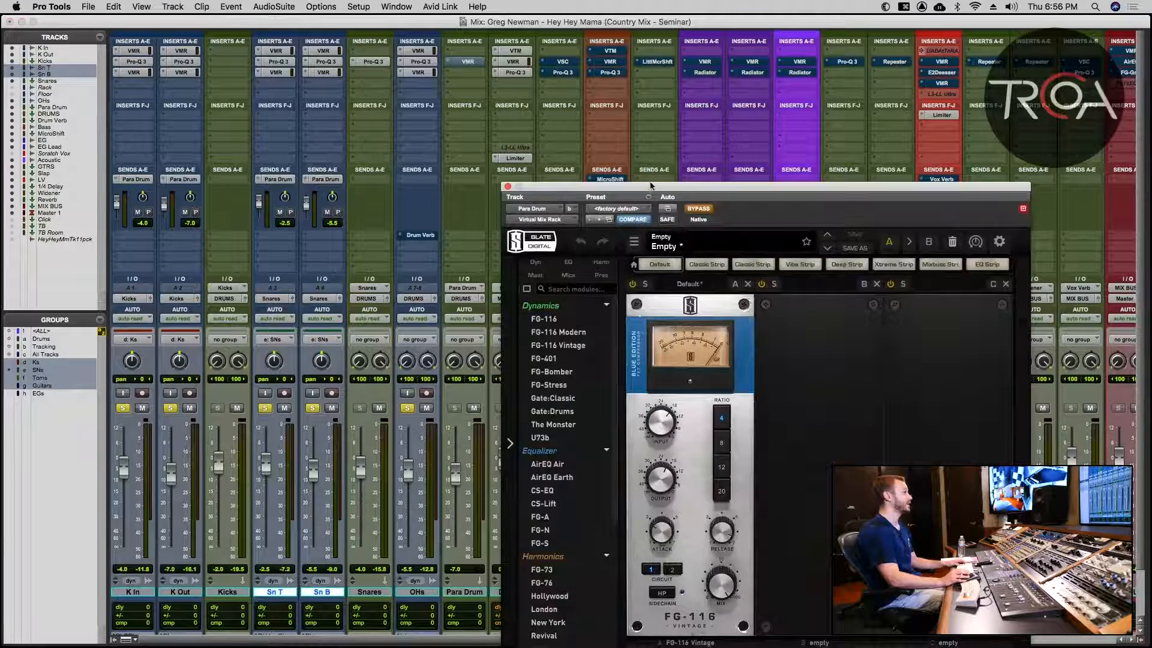
drag(647, 188, 648, 77)
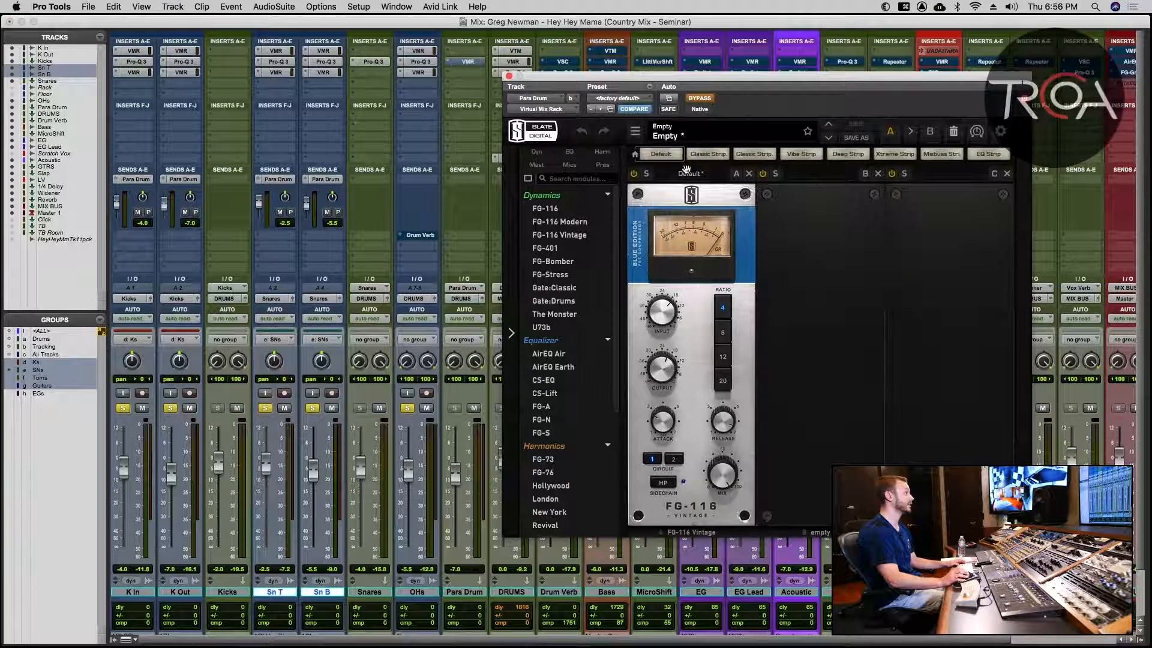
click(700, 99)
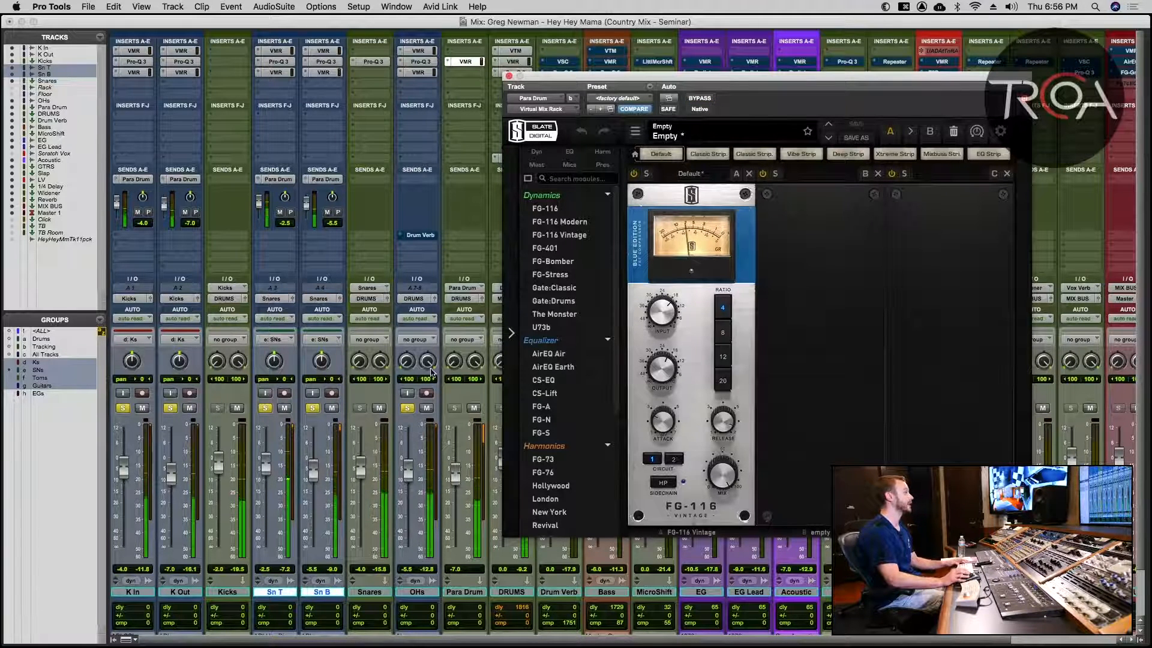
click(474, 408)
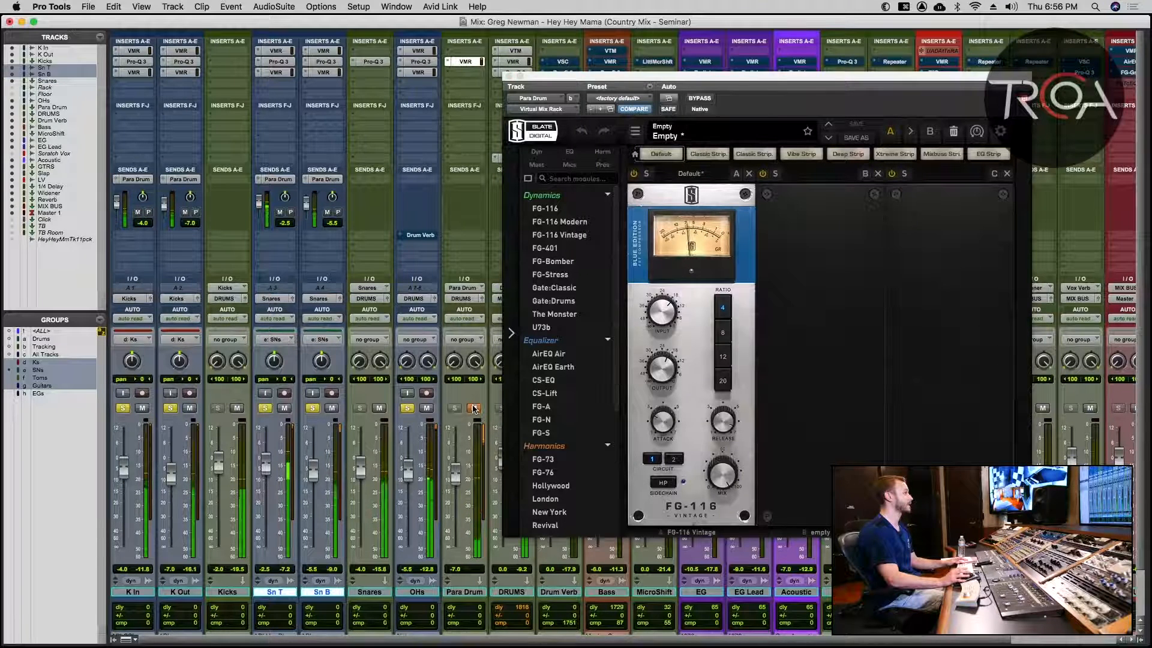
click(474, 408)
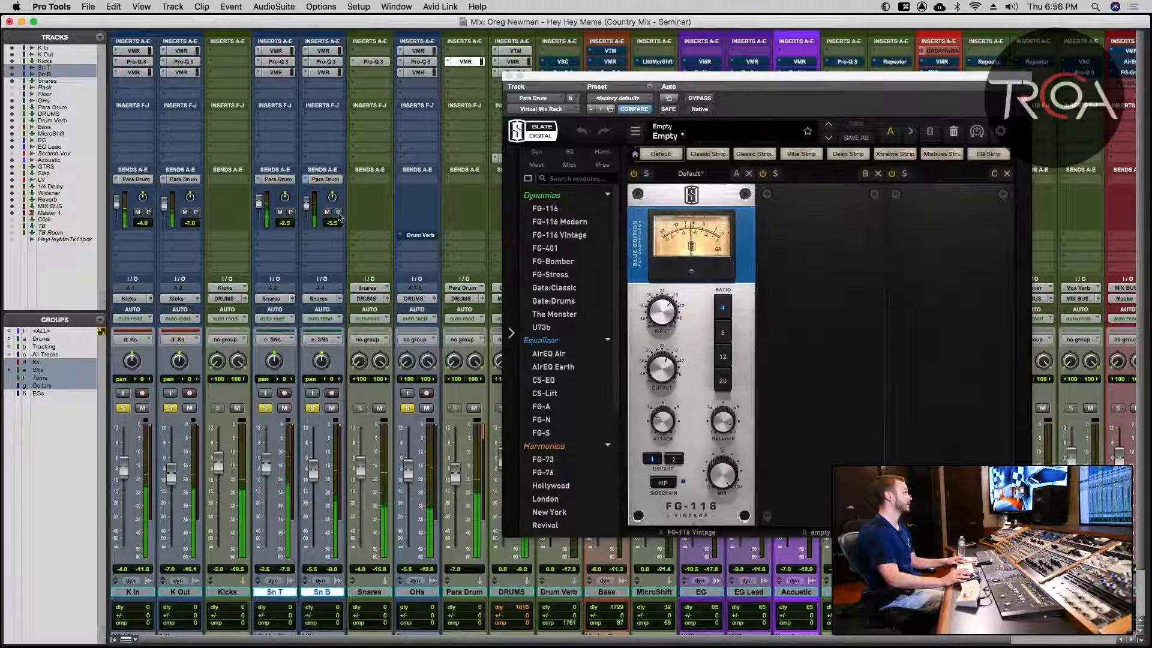
Enable the Drums group, audition Para Drum soloed on its own, and solo the other drum tracks again.
click(454, 408)
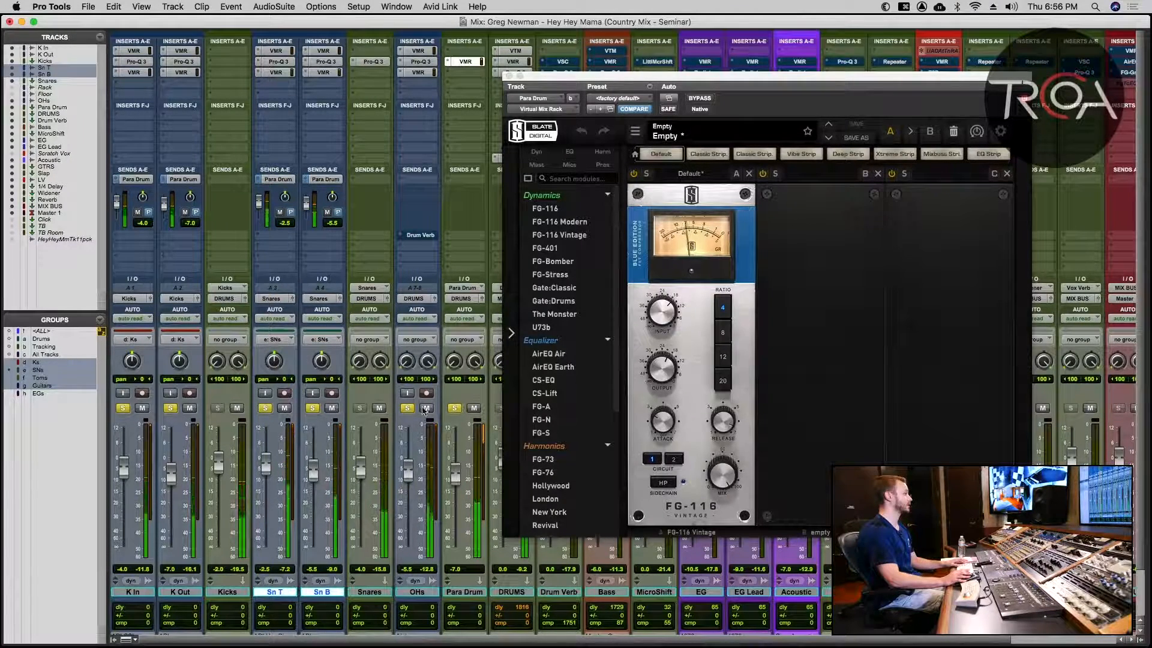
key(a)
click(406, 408)
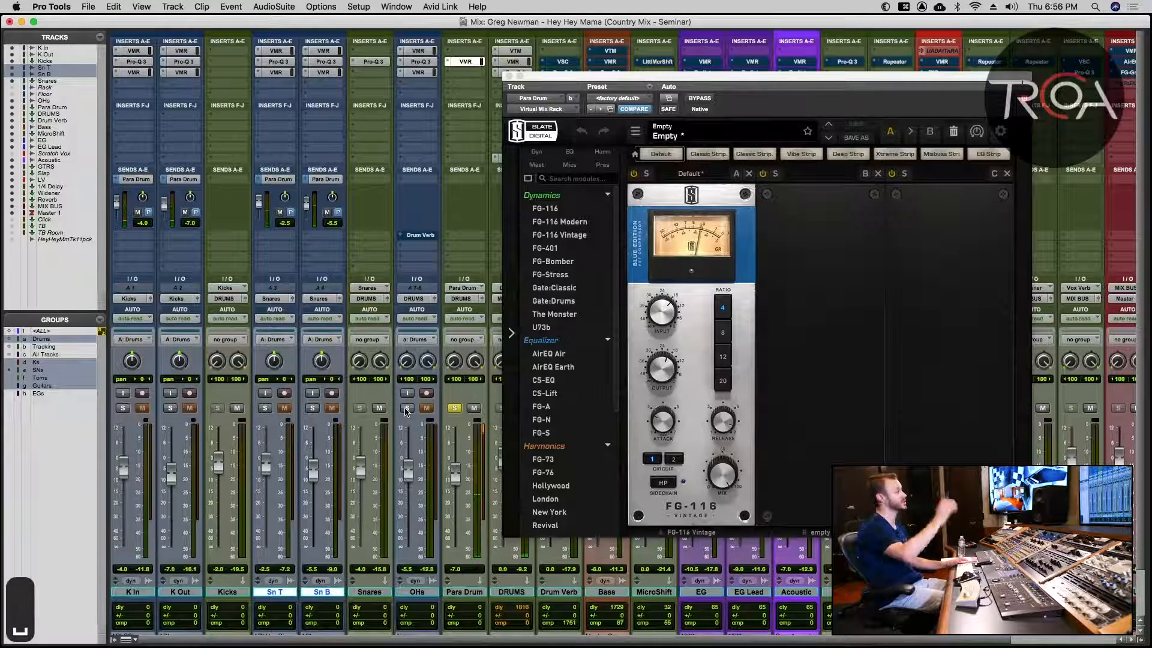
click(407, 408)
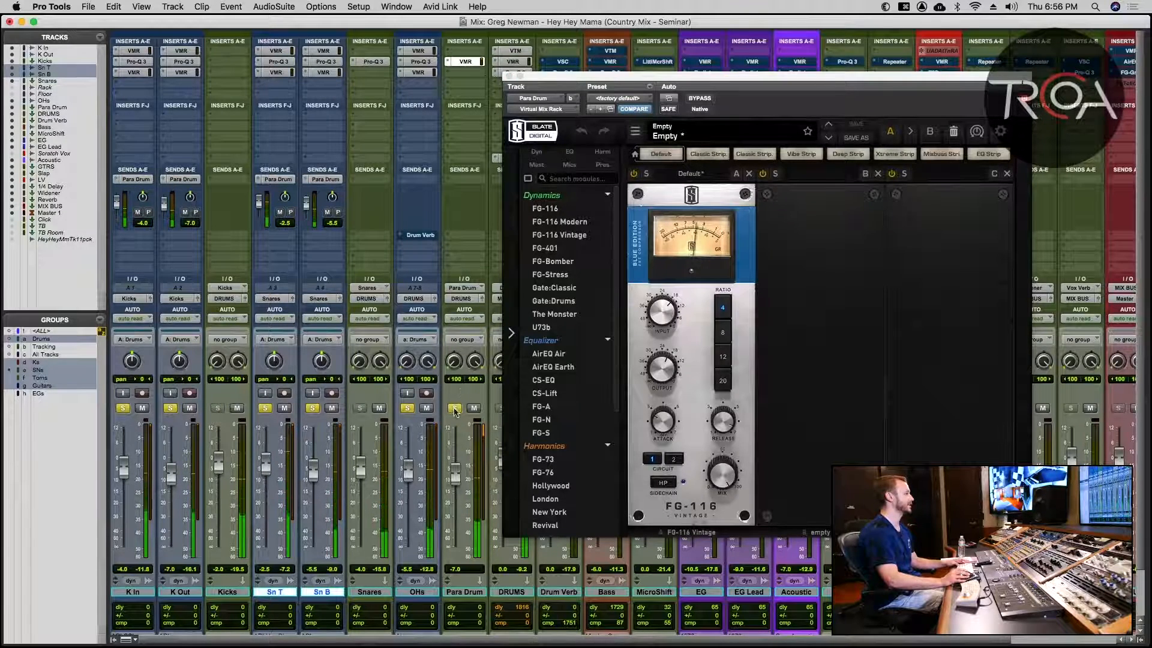
Compare the full drum kit again with Para Drum muted and unmuted, and close its Virtual Mix Rack.
click(474, 408)
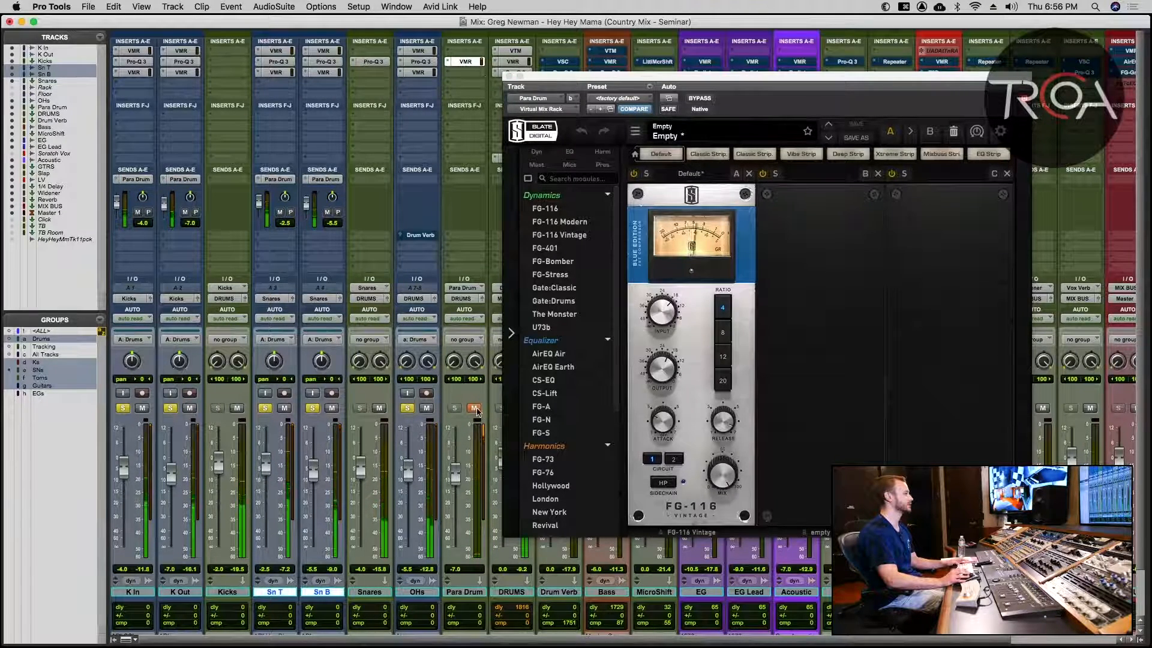
click(474, 409)
click(509, 76)
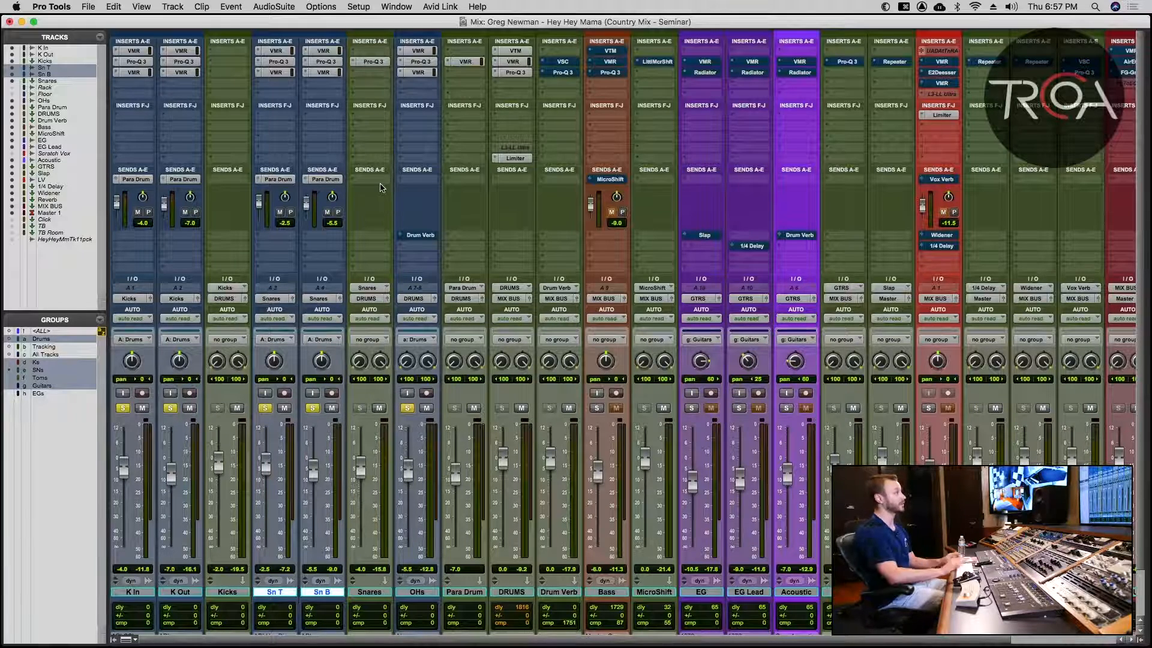
Unmute and expand the OHs send to Drum Verb, and enable VerbSuite Classics and Pro-Q 3 on the Drum Verb track.
click(414, 236)
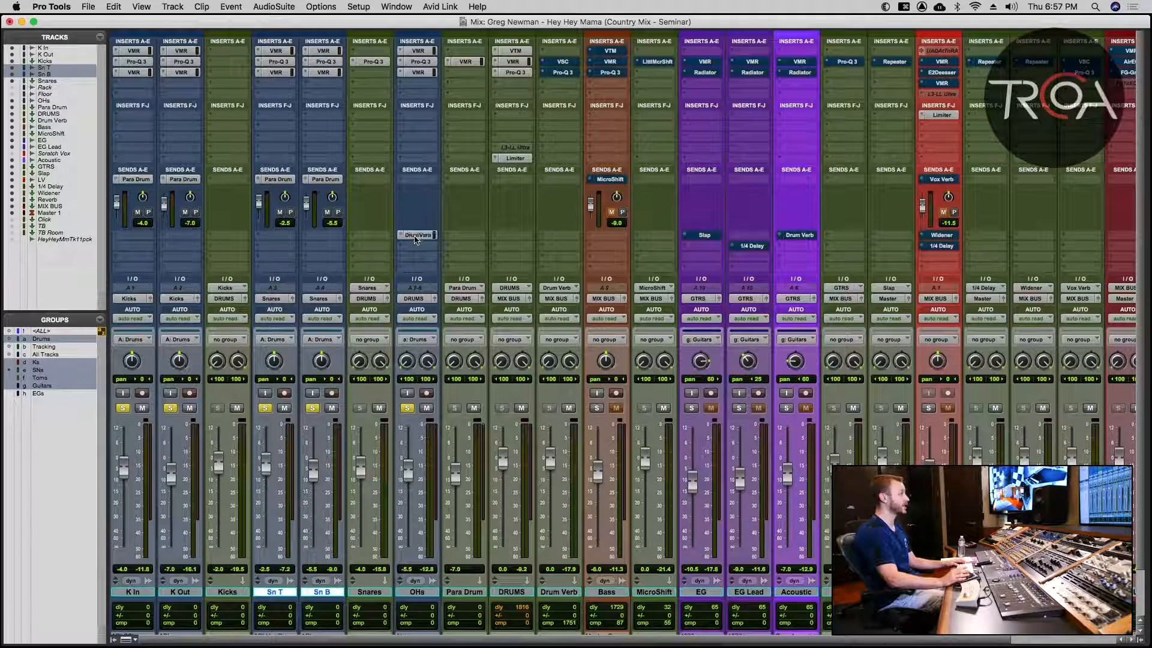
super+click(402, 235)
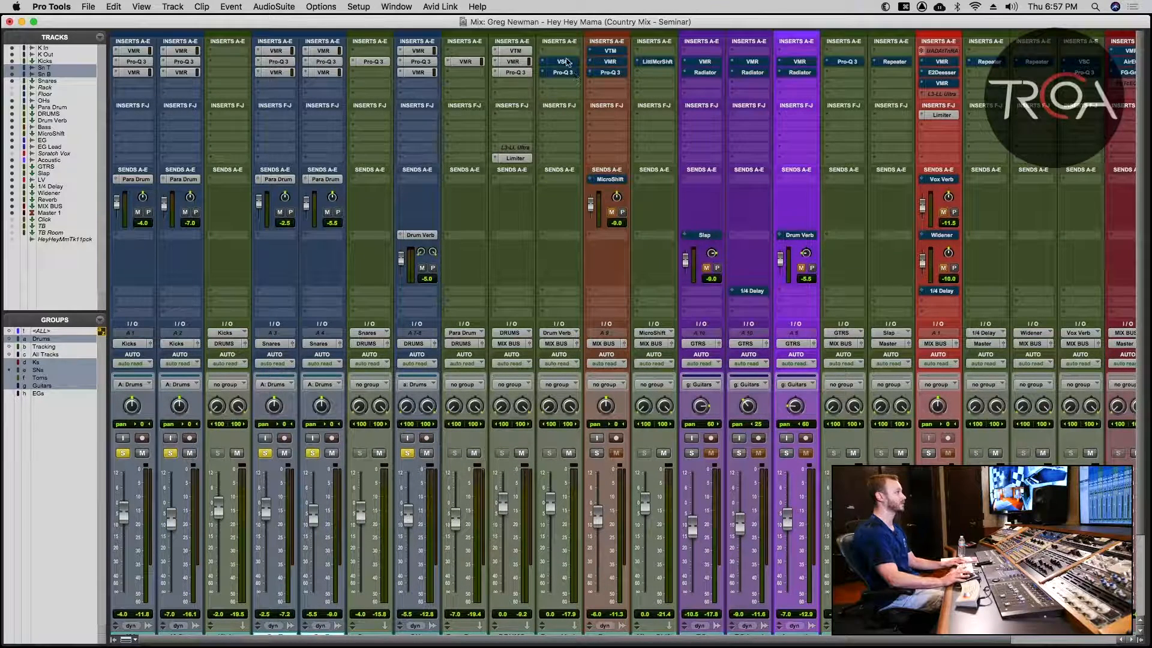
click(565, 62)
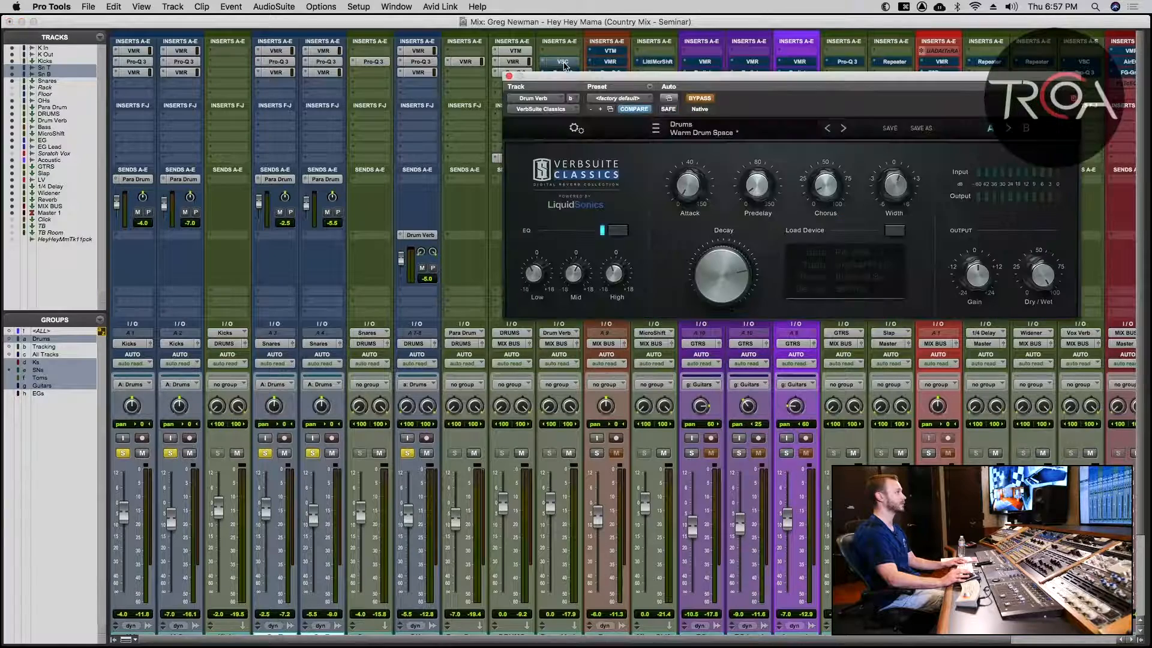
click(508, 76)
click(559, 72)
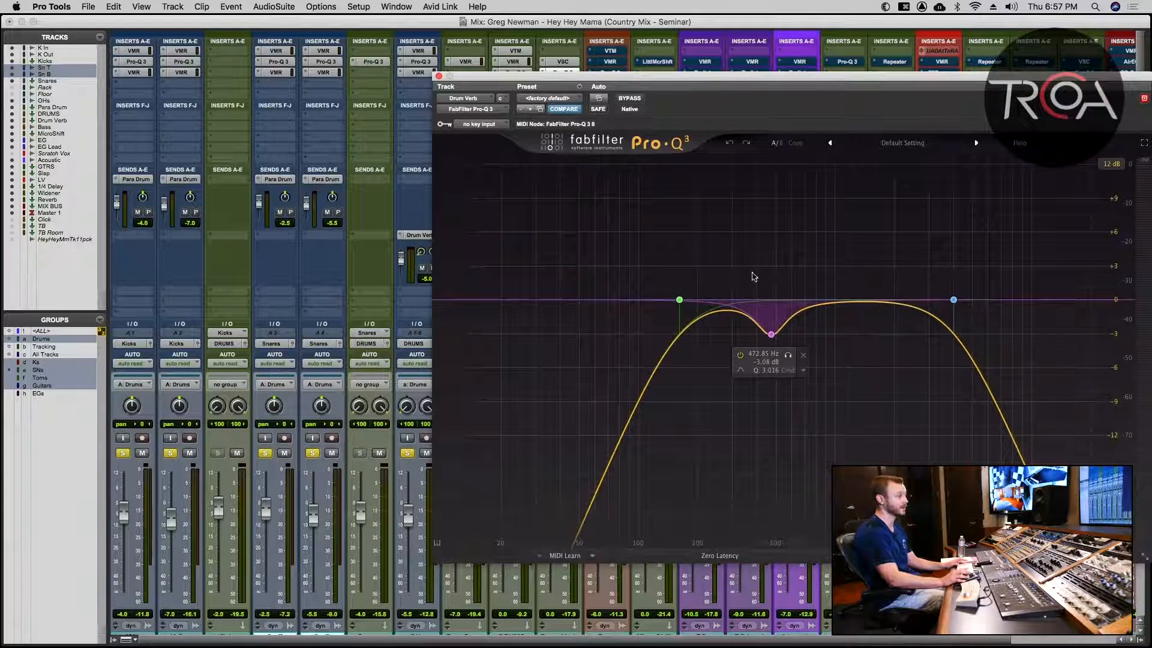
click(438, 76)
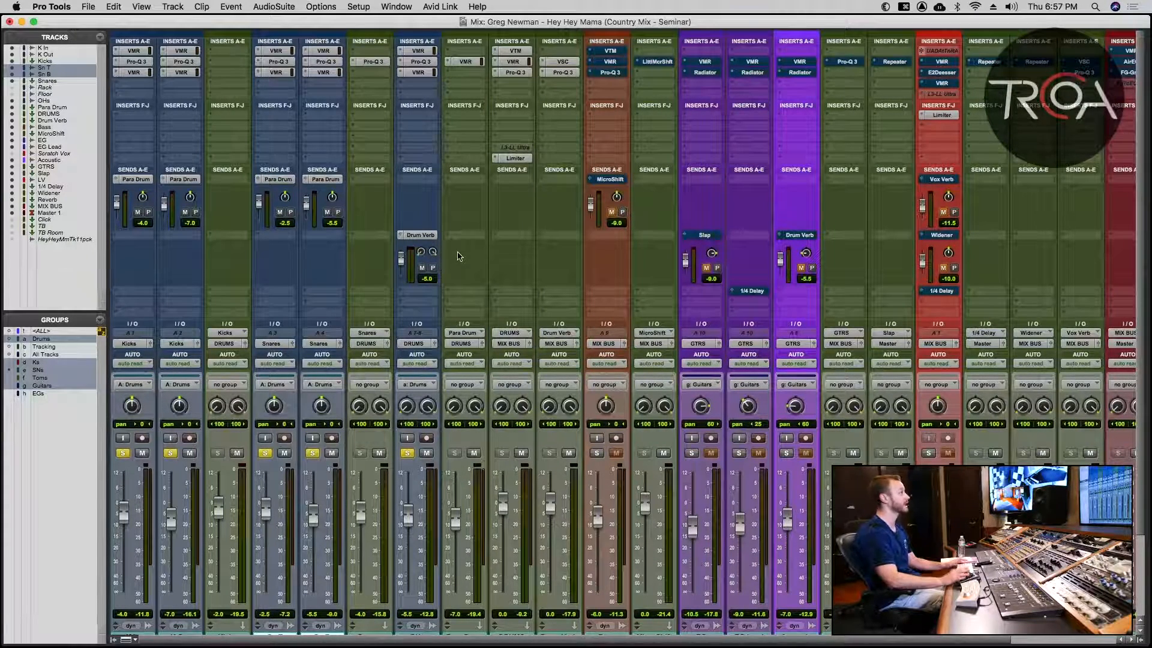
Play the drums and compare them with the OHs send to Drum Verb muted and unmuted.
super+click(418, 238)
key(space)
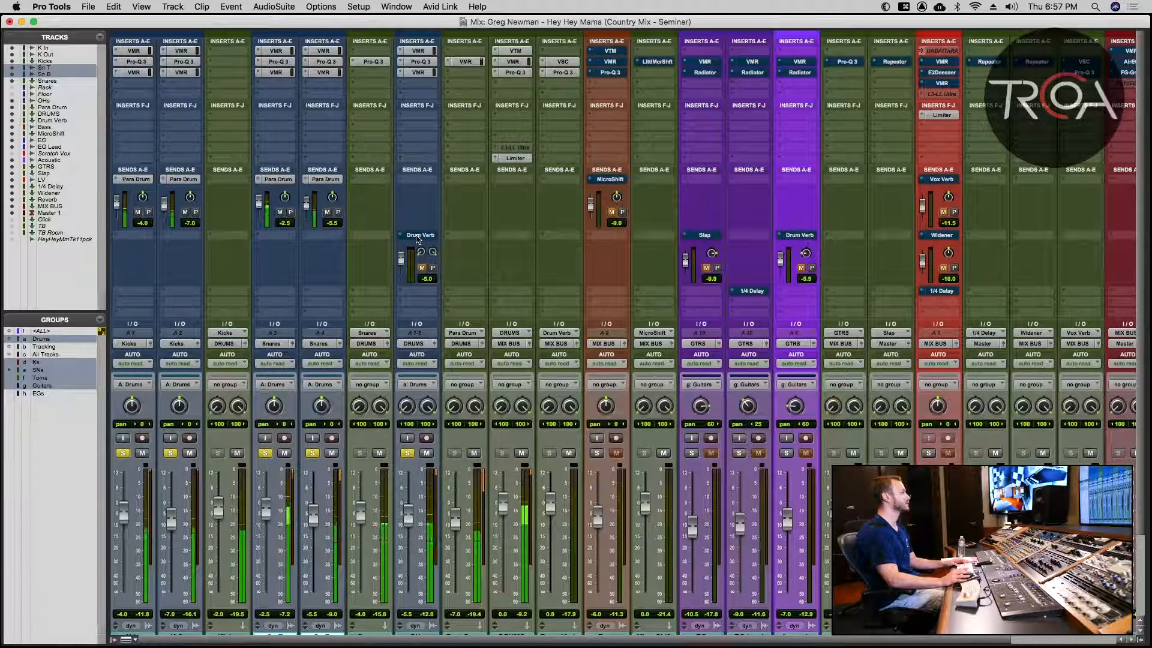
super+click(417, 239)
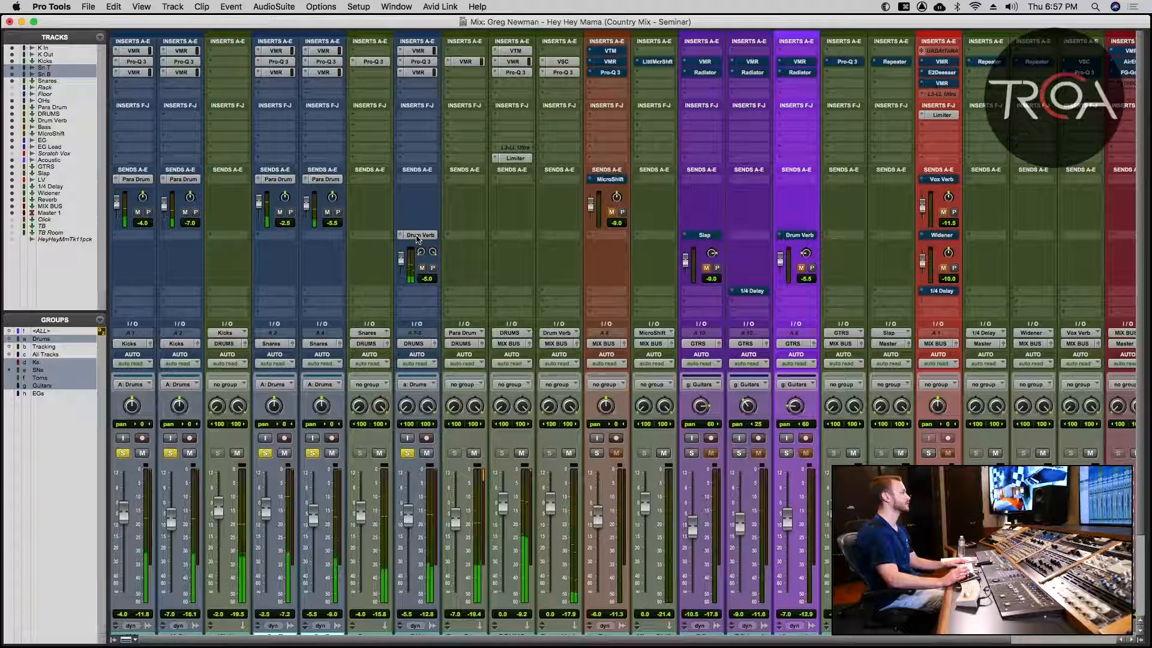
Compare the overheads with the Drum Verb send muted and unmuted during playback.
super+click(418, 238)
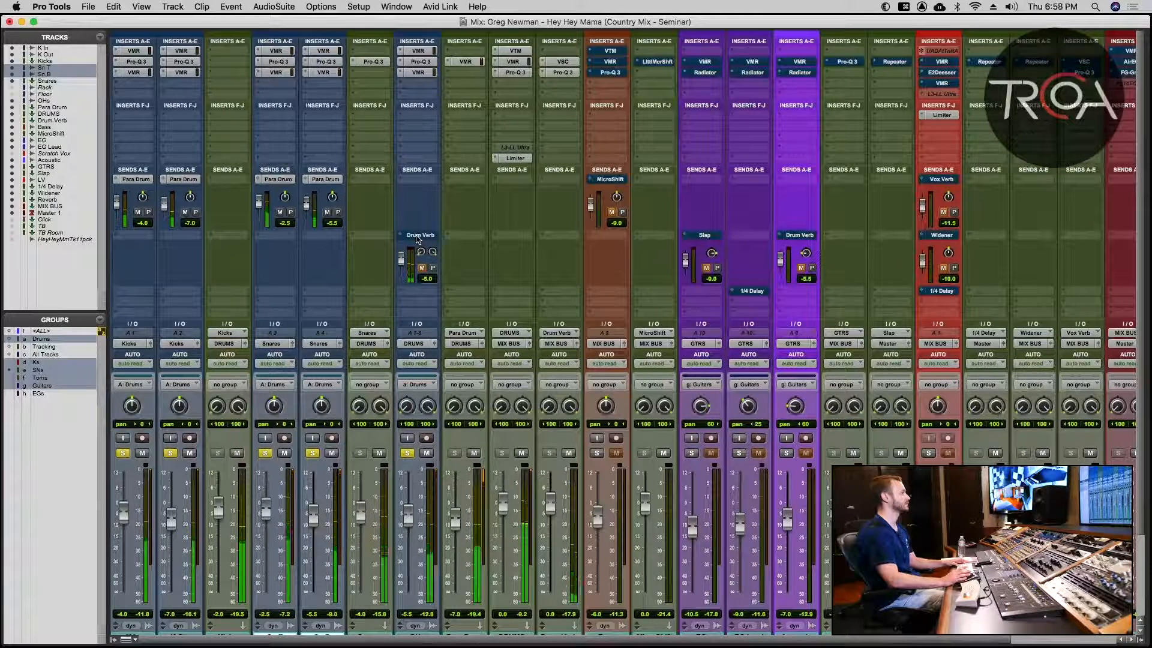
super+click(418, 238)
key(space)
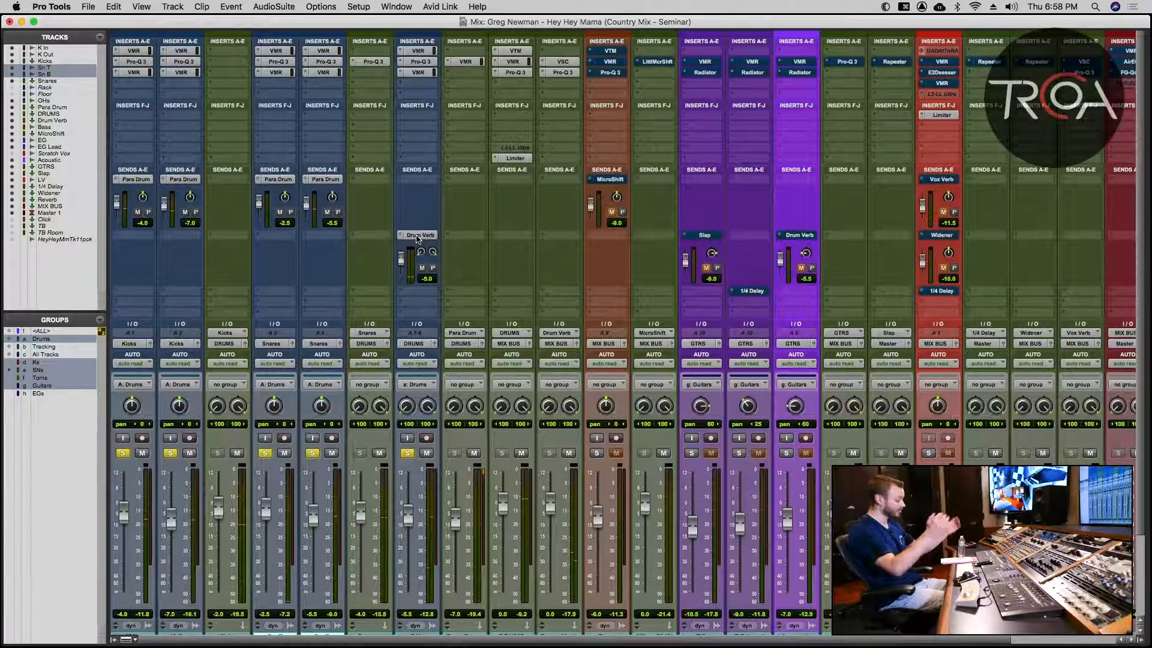
key(space)
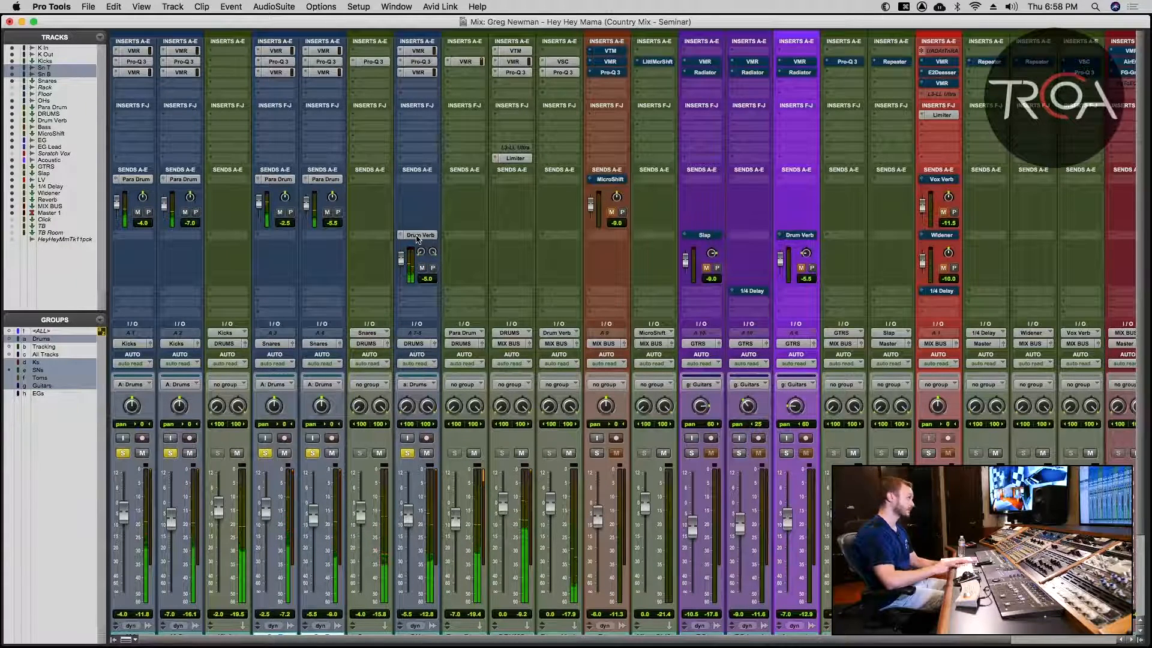
key(space)
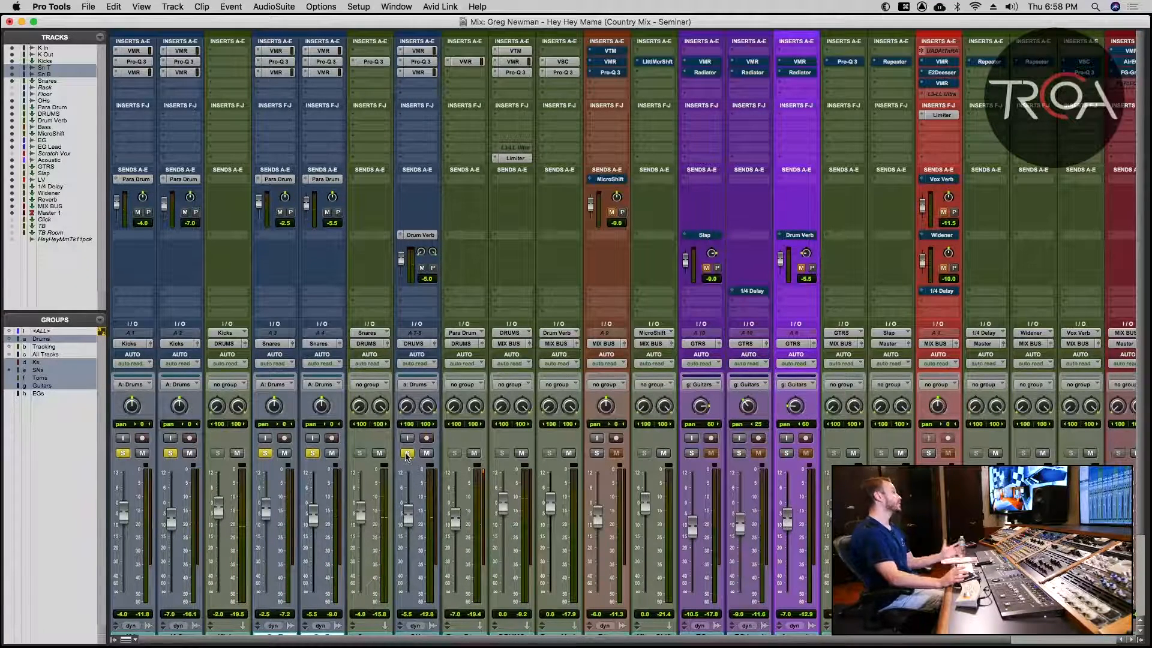
Solo the Bass track, look at its tape machine insert, and take the drum tracks out of solo.
click(597, 453)
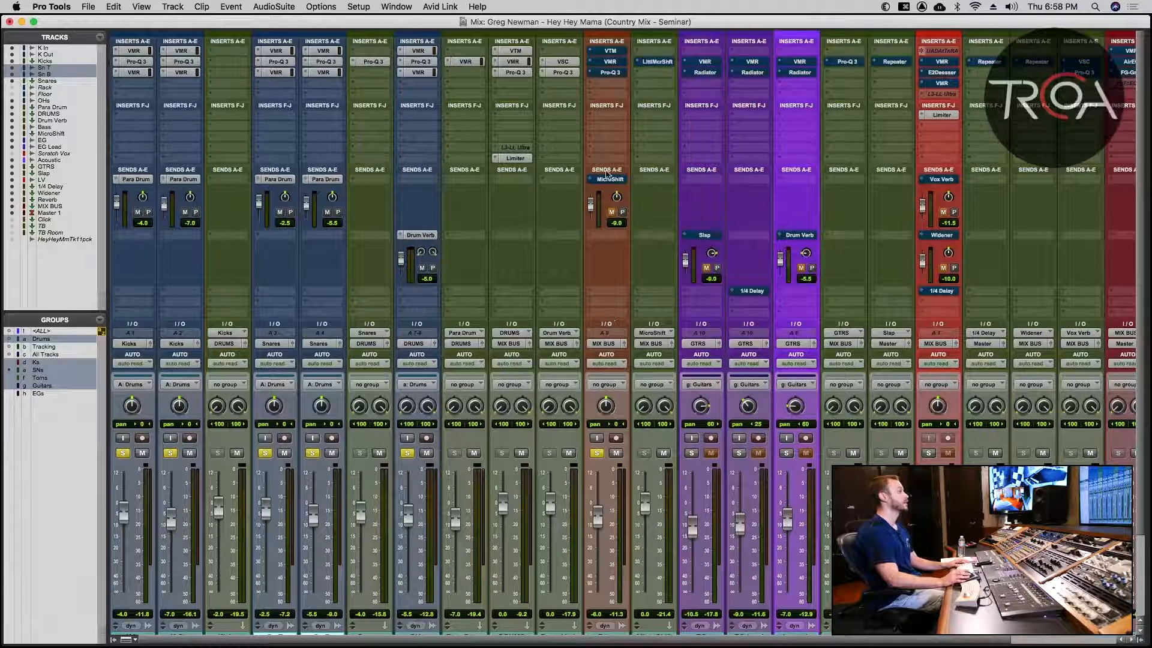
click(610, 50)
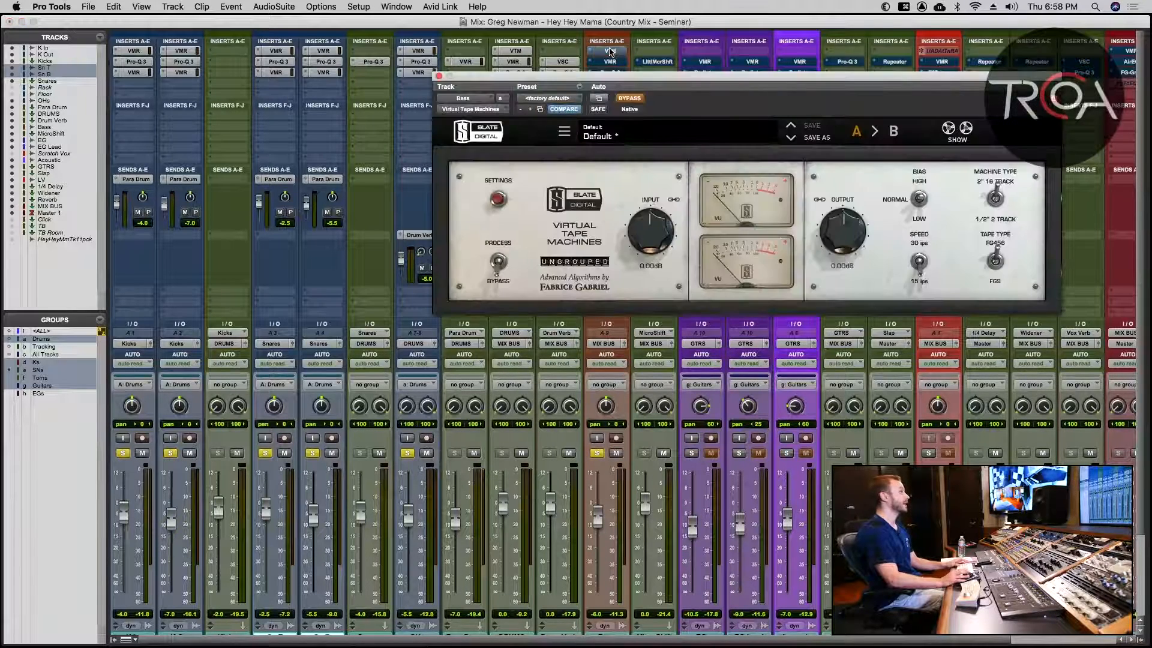
click(439, 77)
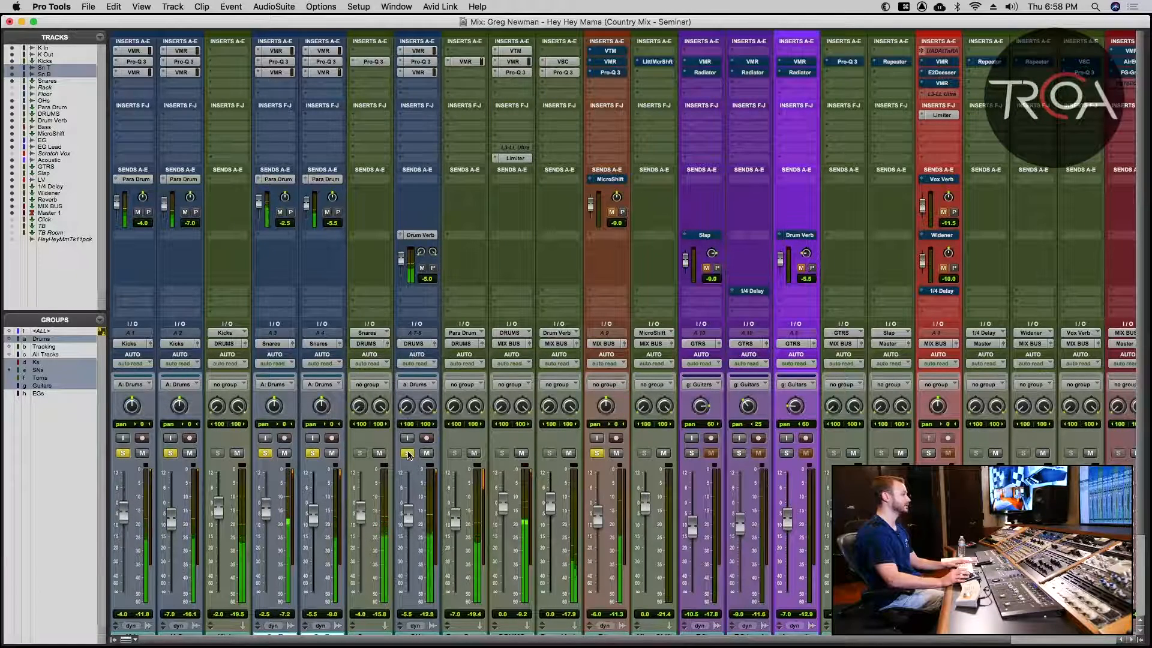
click(407, 453)
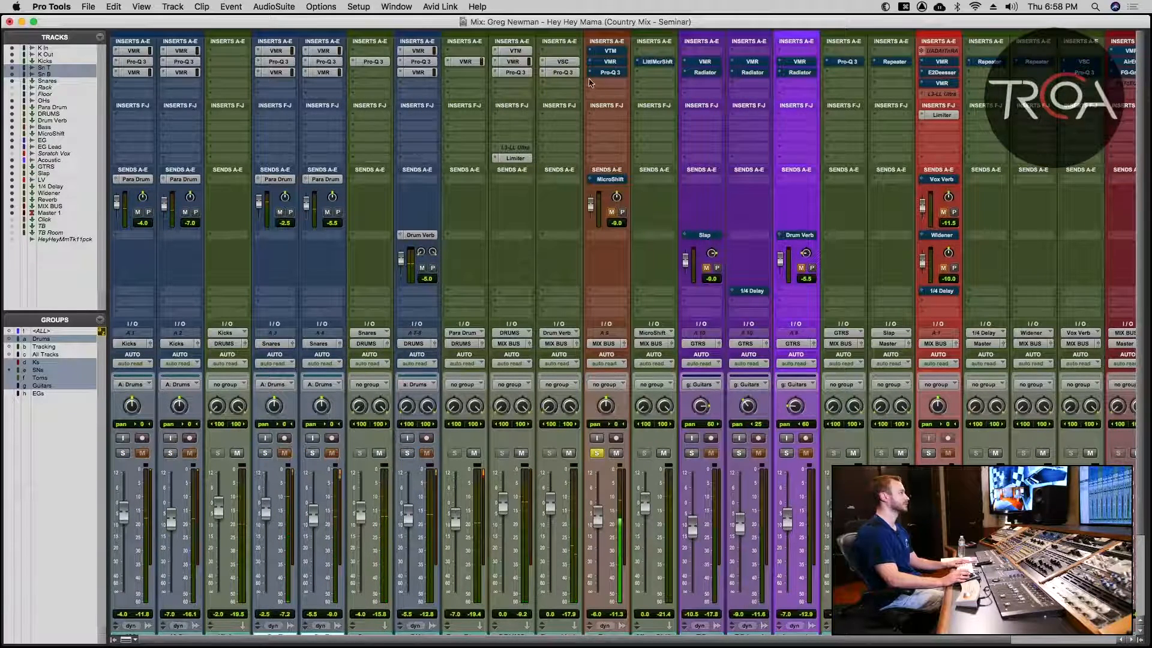
Take the Virtual Tape Machines insert on the Bass track out of bypass, comparing the sound with and without it.
click(609, 51)
click(624, 99)
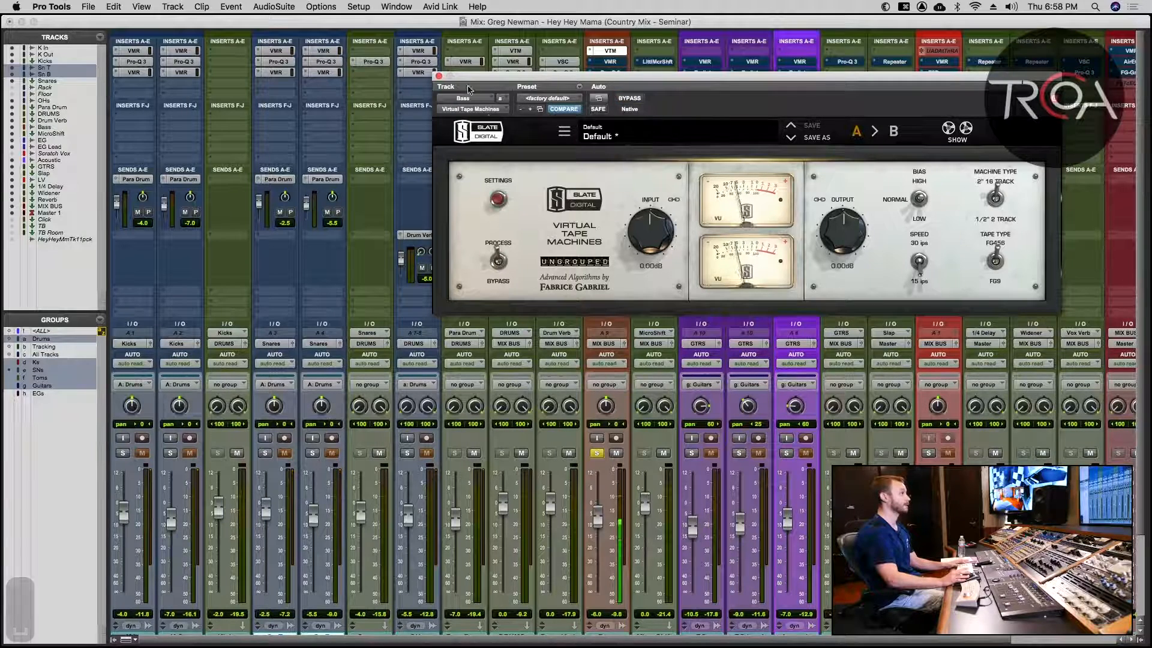
click(628, 99)
click(629, 99)
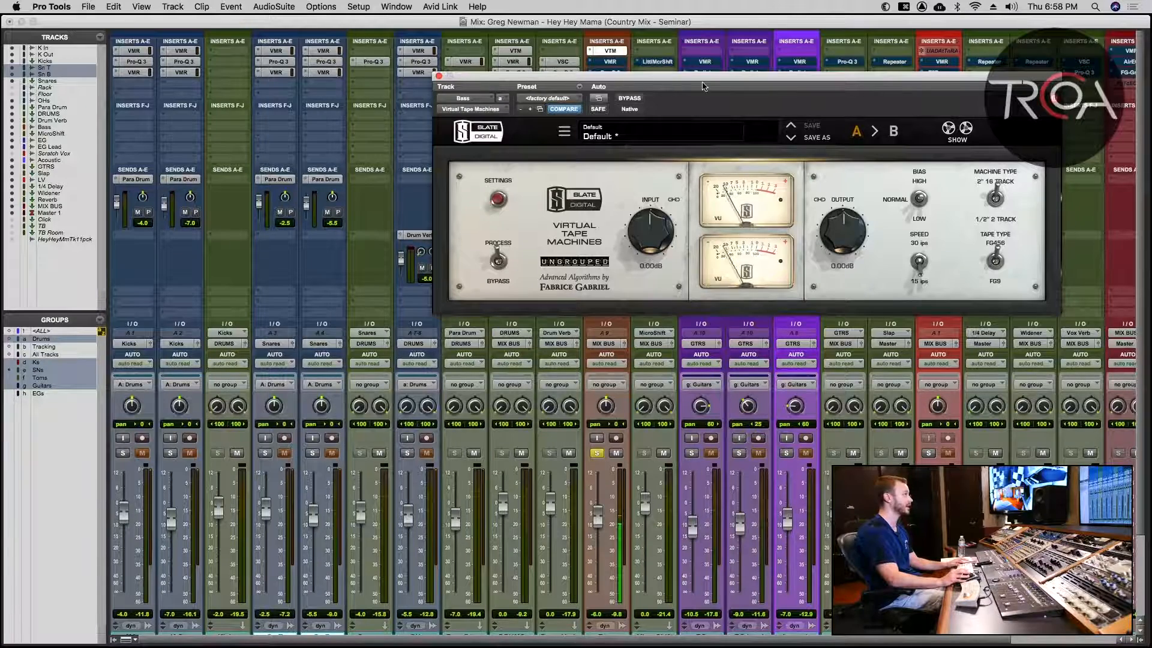
click(629, 98)
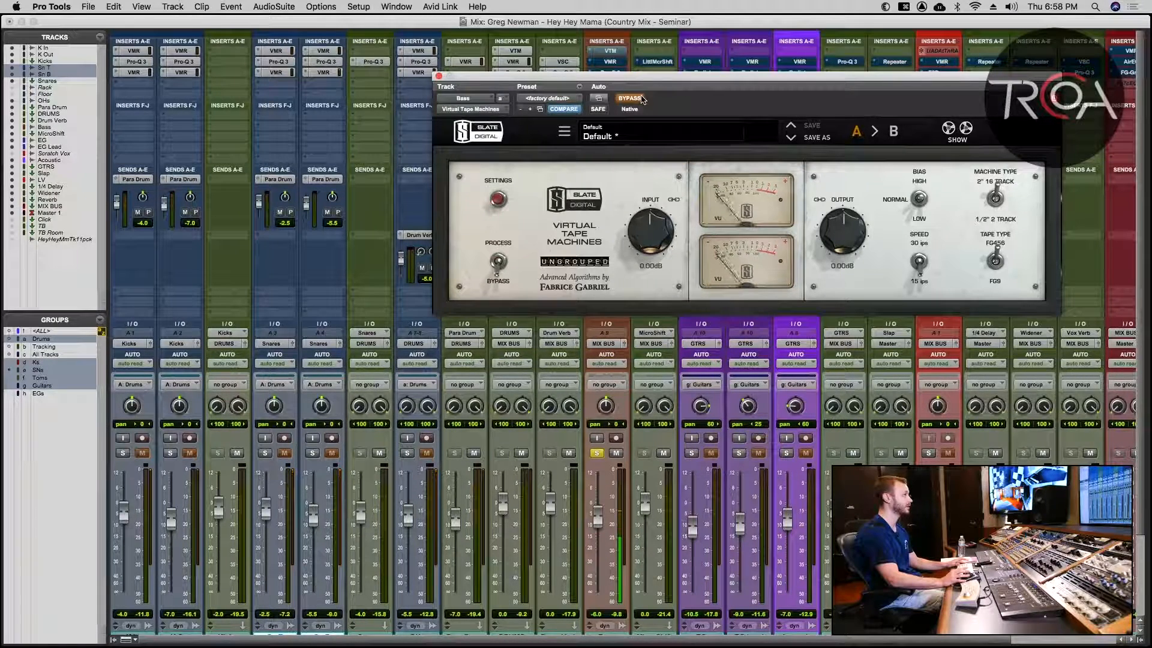
click(641, 99)
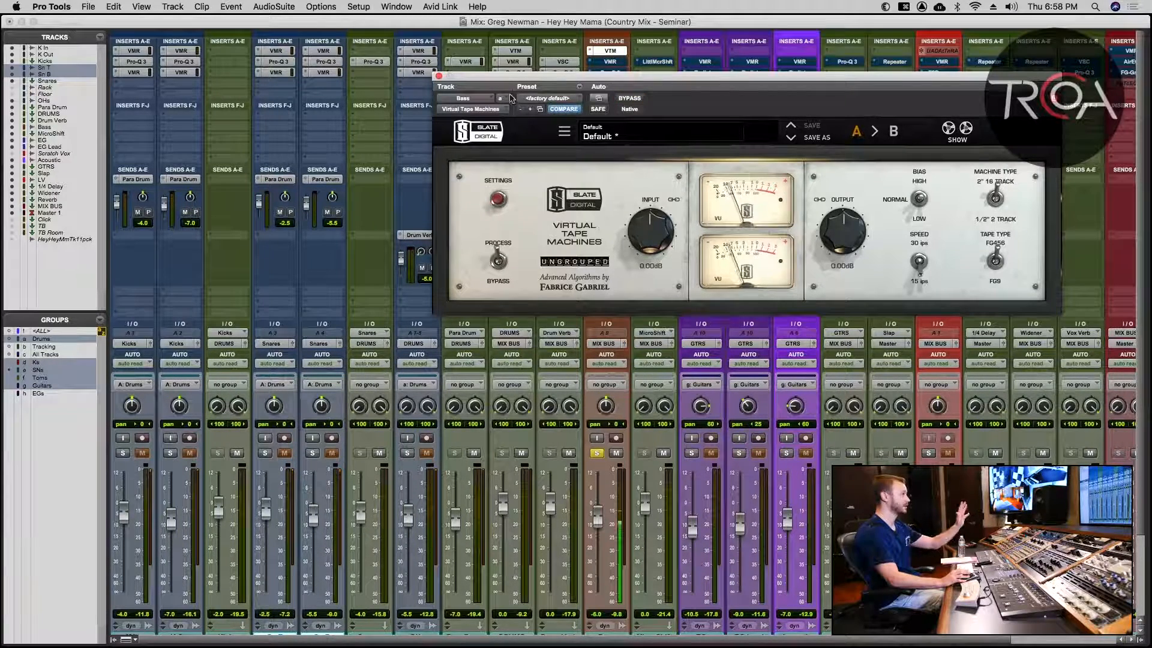
click(439, 75)
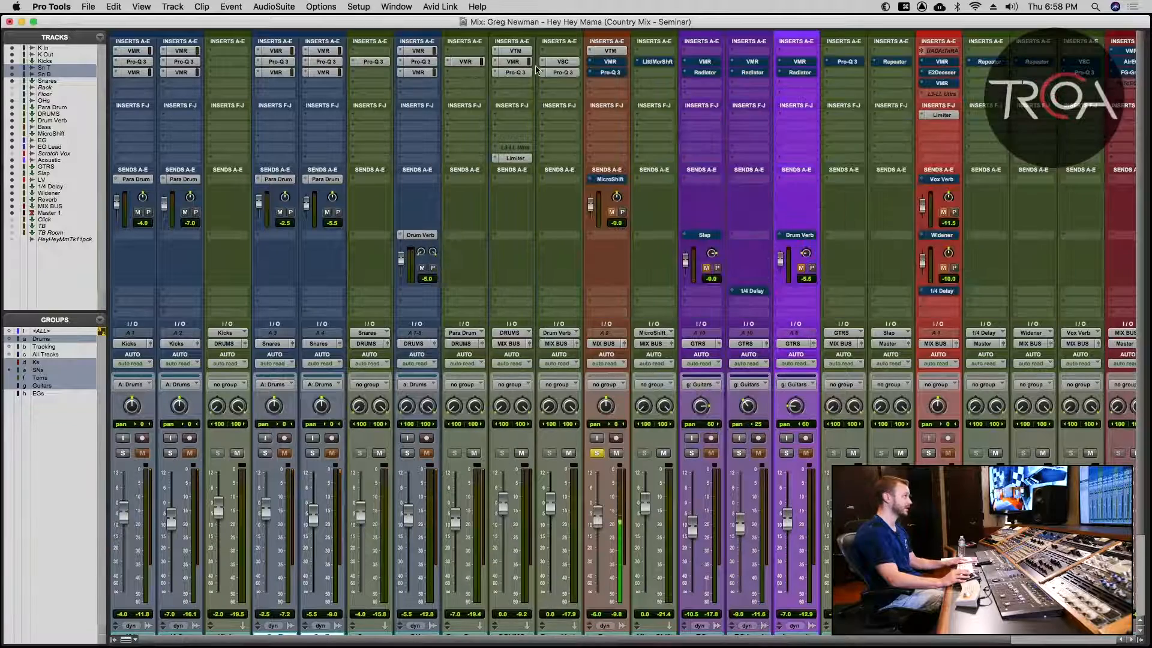
Take the Virtual Mix Rack insert on the Bass track out of bypass and halt playback.
click(610, 61)
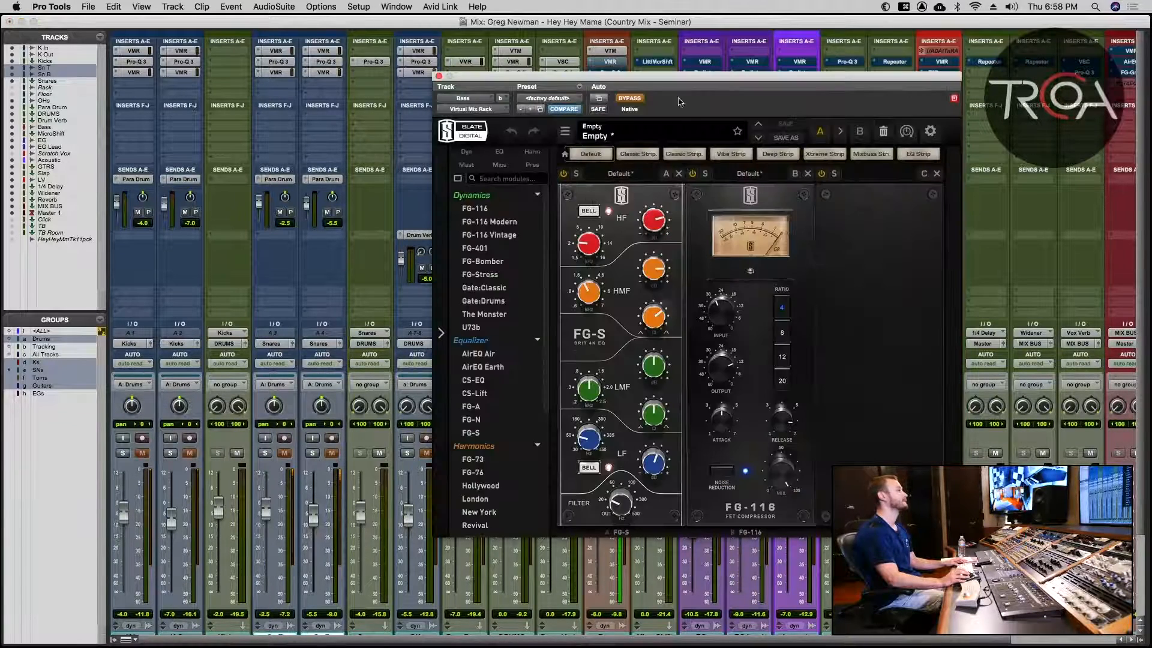
click(637, 103)
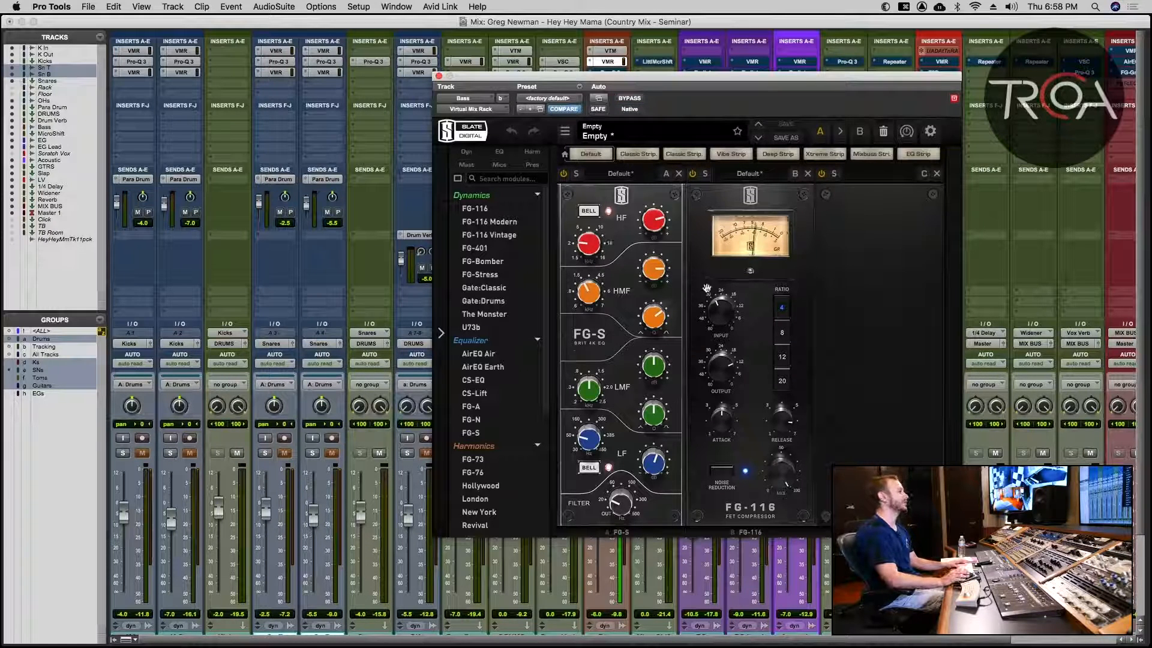
key(space)
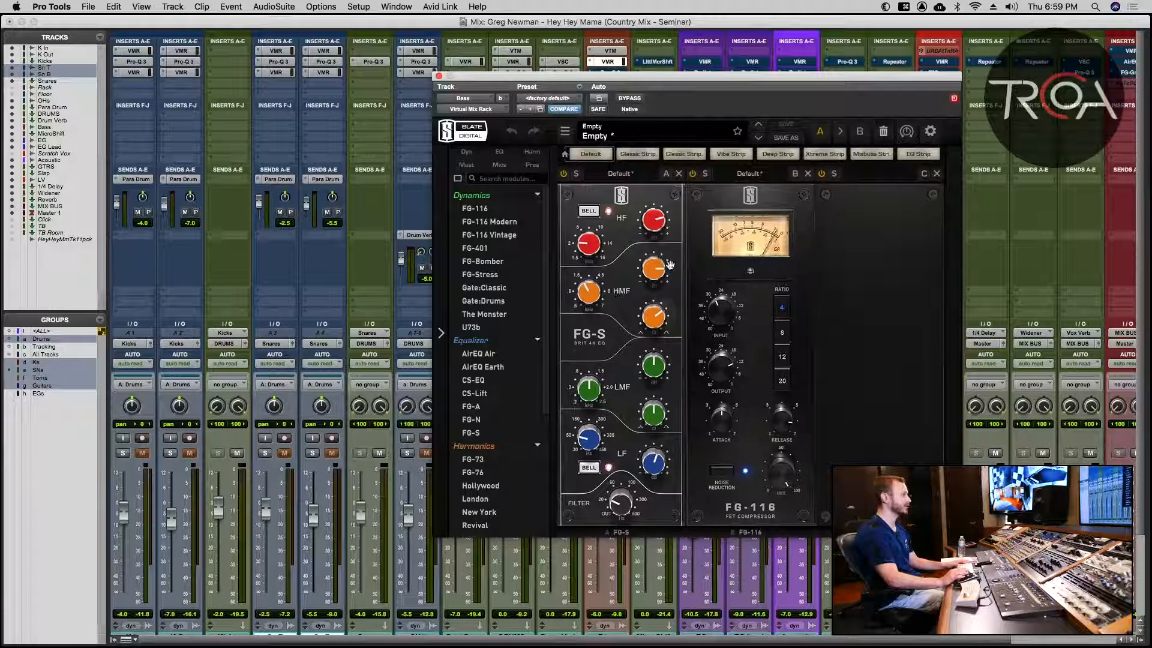
Adjust the HF gain of the FG-S EQ in the Bass Virtual Mix Rack while the track plays.
mouse_move(655, 272)
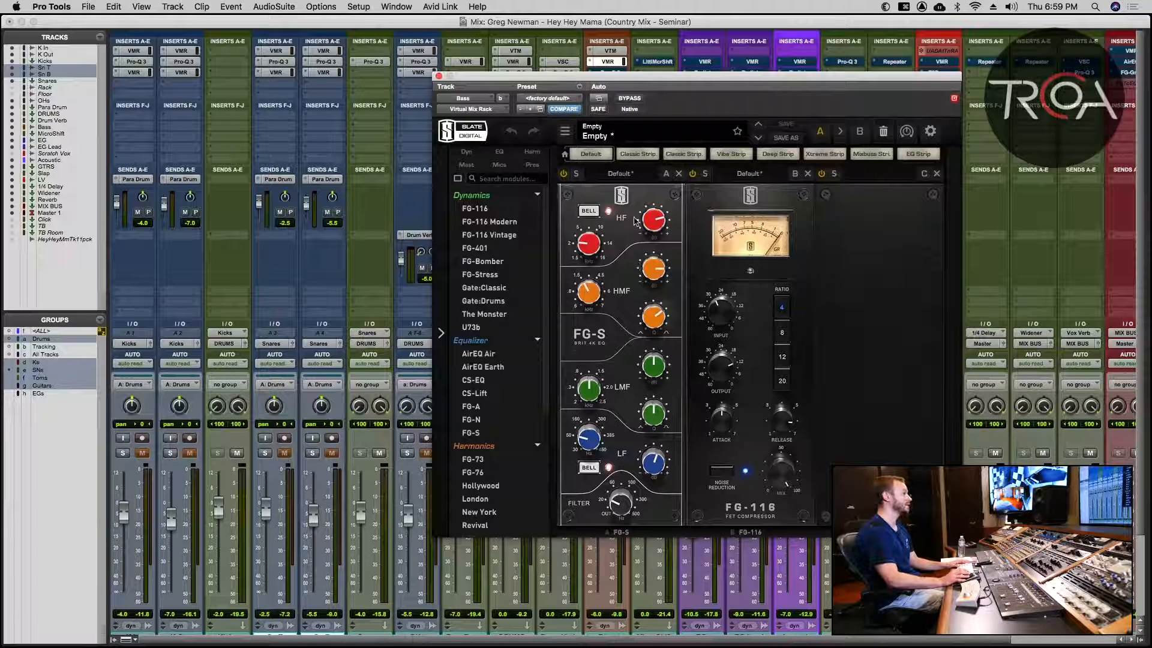
mouse_move(656, 221)
key(space)
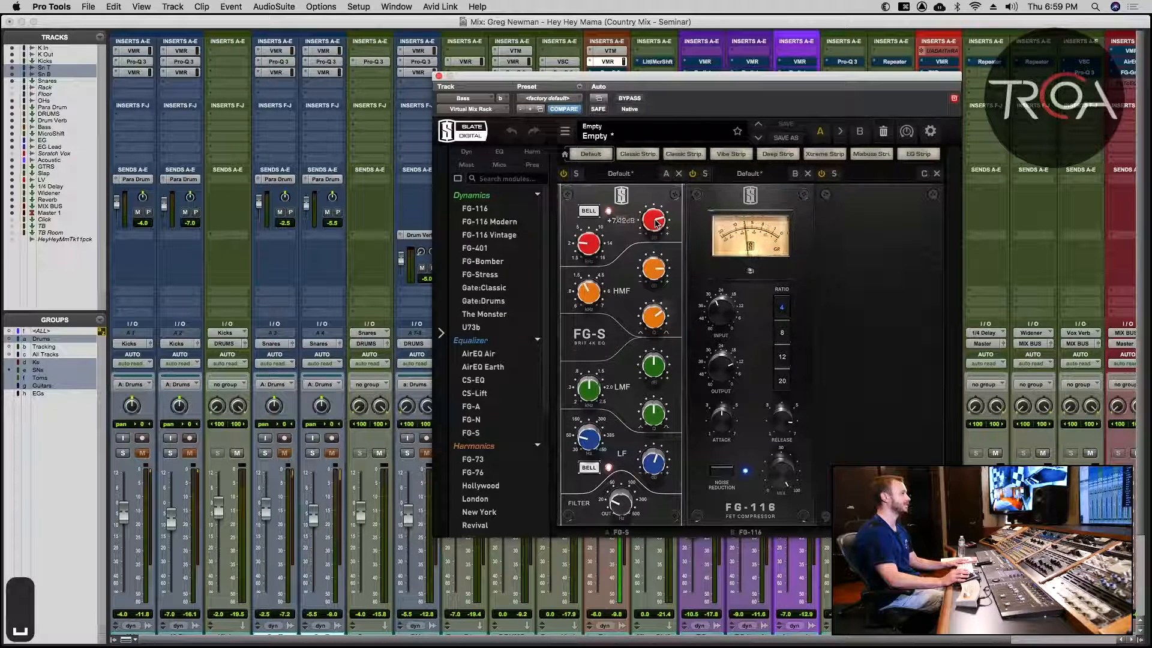
mouse_move(655, 221)
mouse_down()
mouse_move(649, 253)
mouse_move(654, 224)
mouse_up()
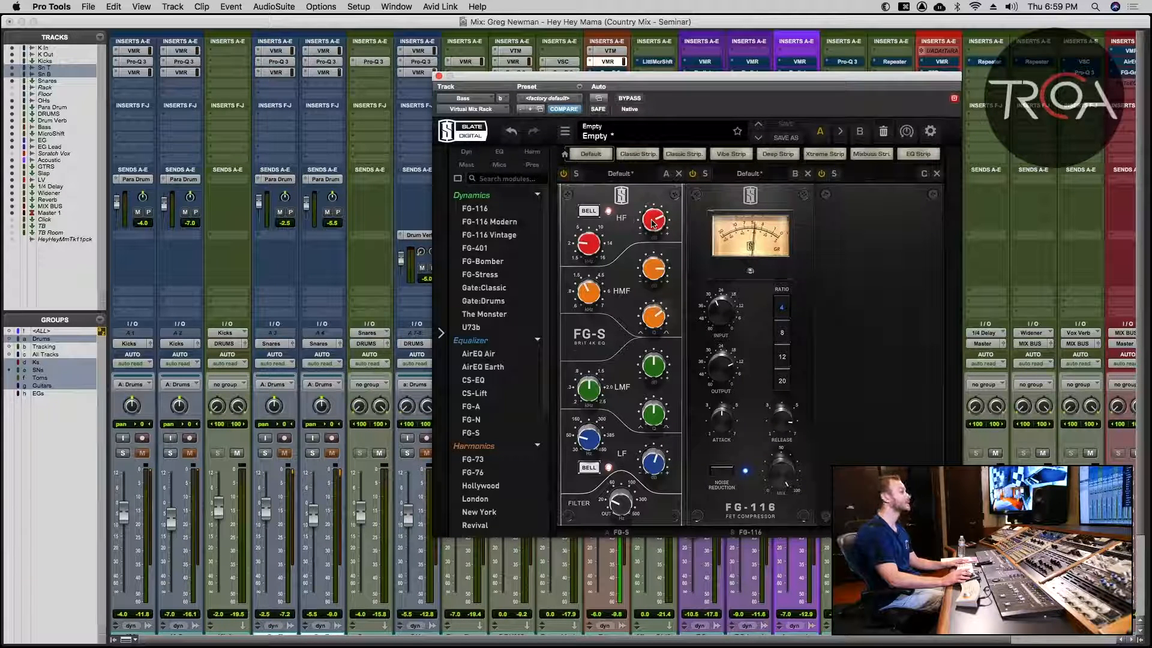
click(653, 224)
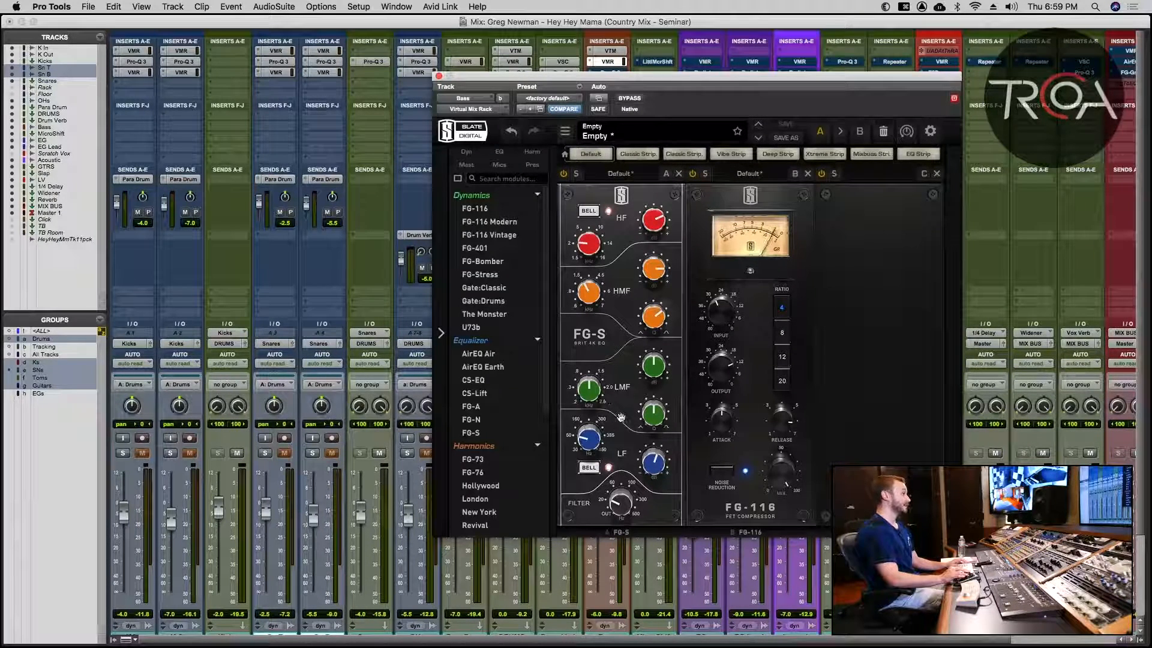
Compare the bass with the Virtual Mix Rack bypassed and active during playback, and close the plug-in.
key(space)
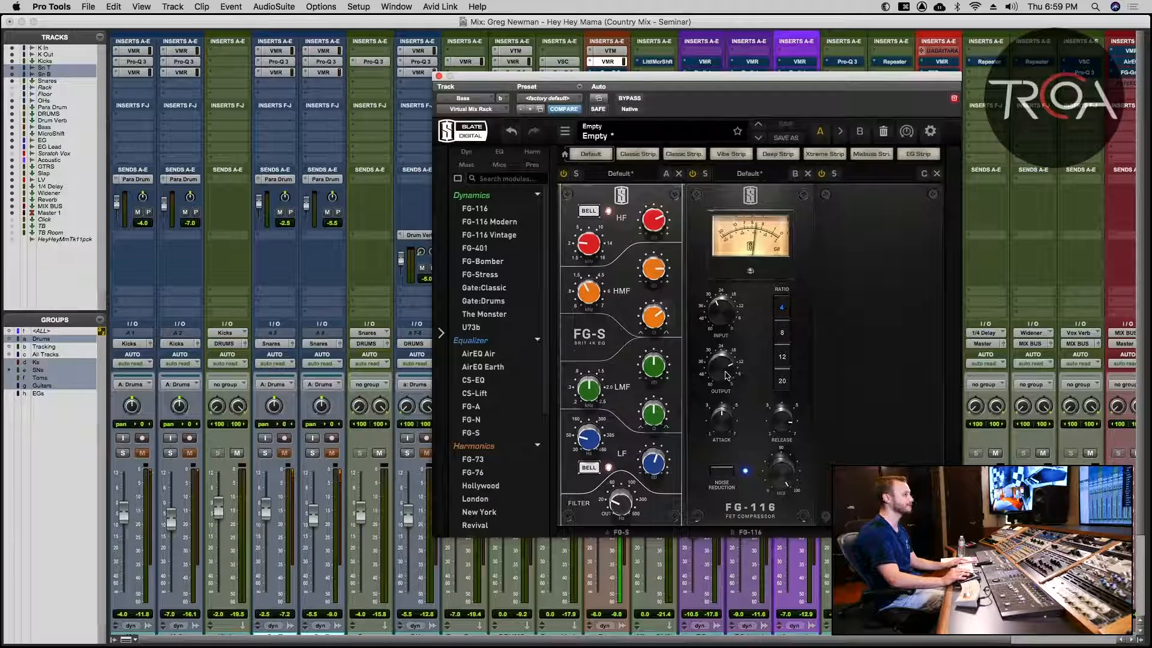
click(630, 99)
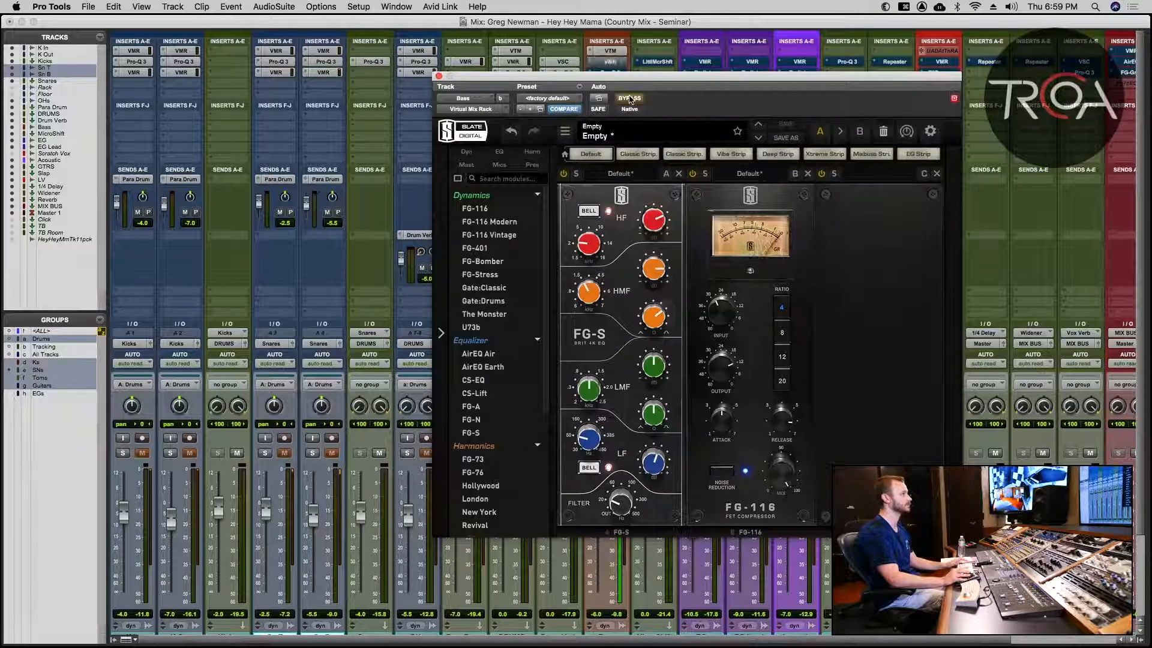
click(630, 99)
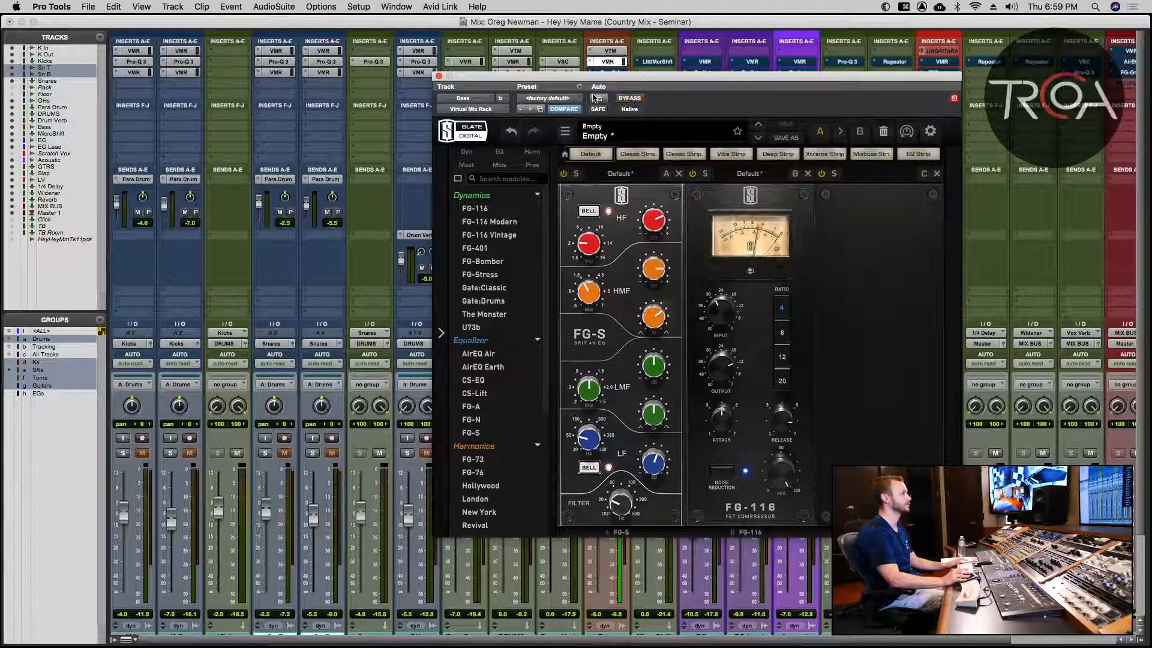
click(438, 76)
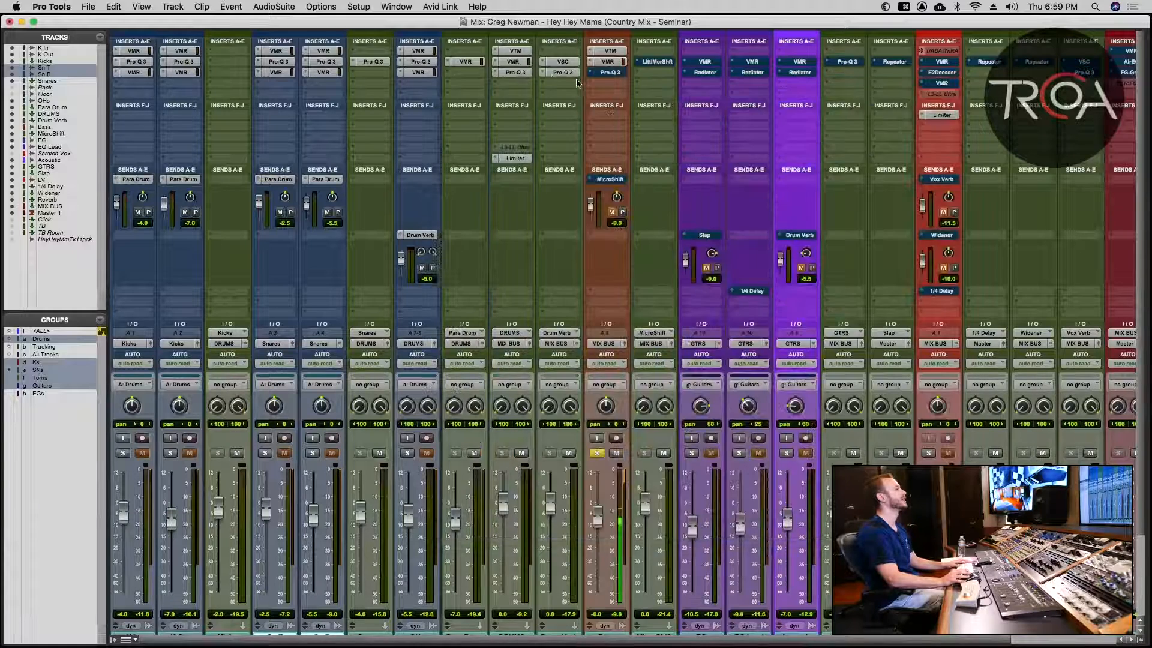
Take the Bass track's Pro-Q 3 insert out of bypass and inspect its lower narrow cut band.
click(600, 73)
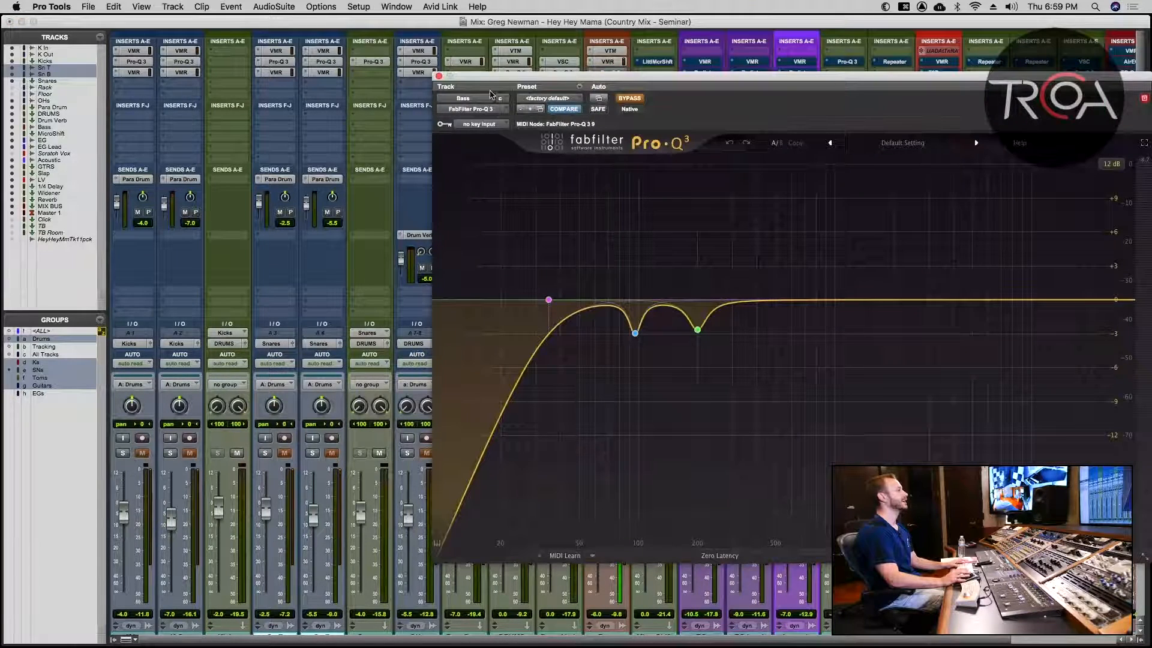
click(637, 100)
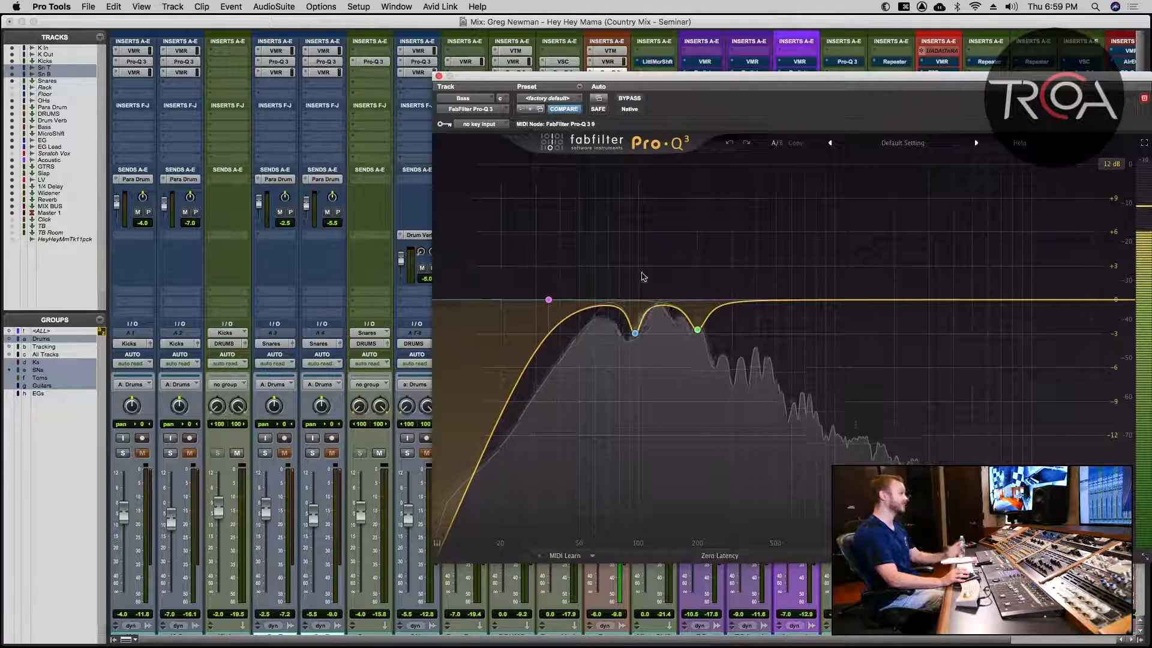
mouse_move(639, 322)
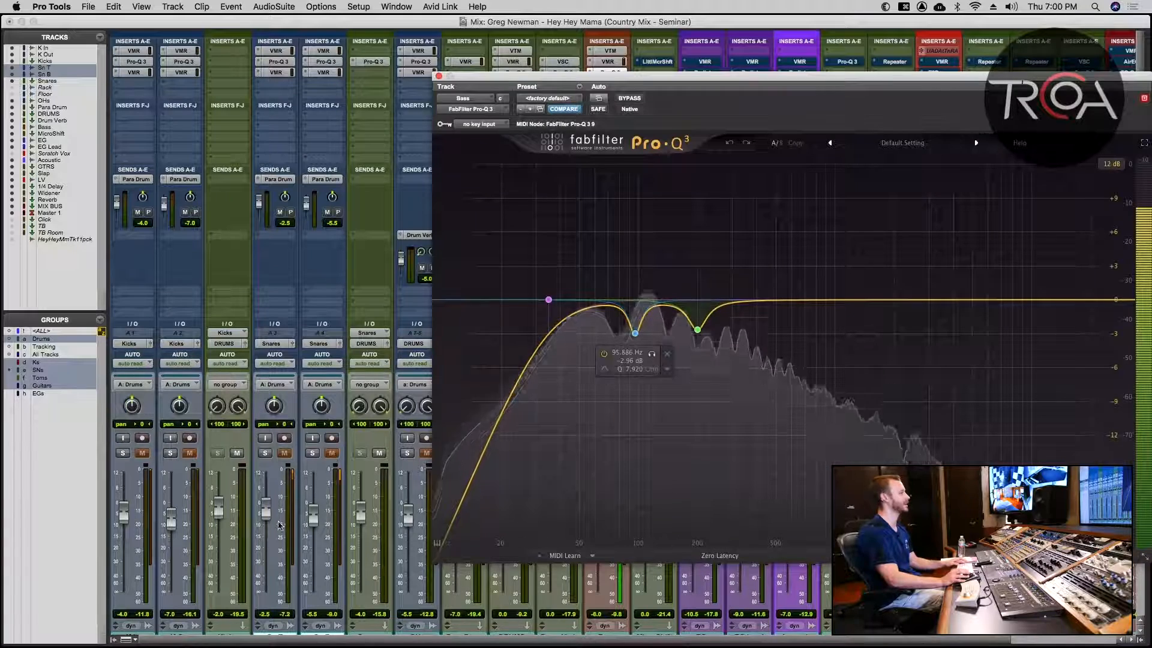
Add the drums to the soloed bass to compare the Bass Pro-Q 3 bypassed and active, and unsolo the drums.
click(214, 453)
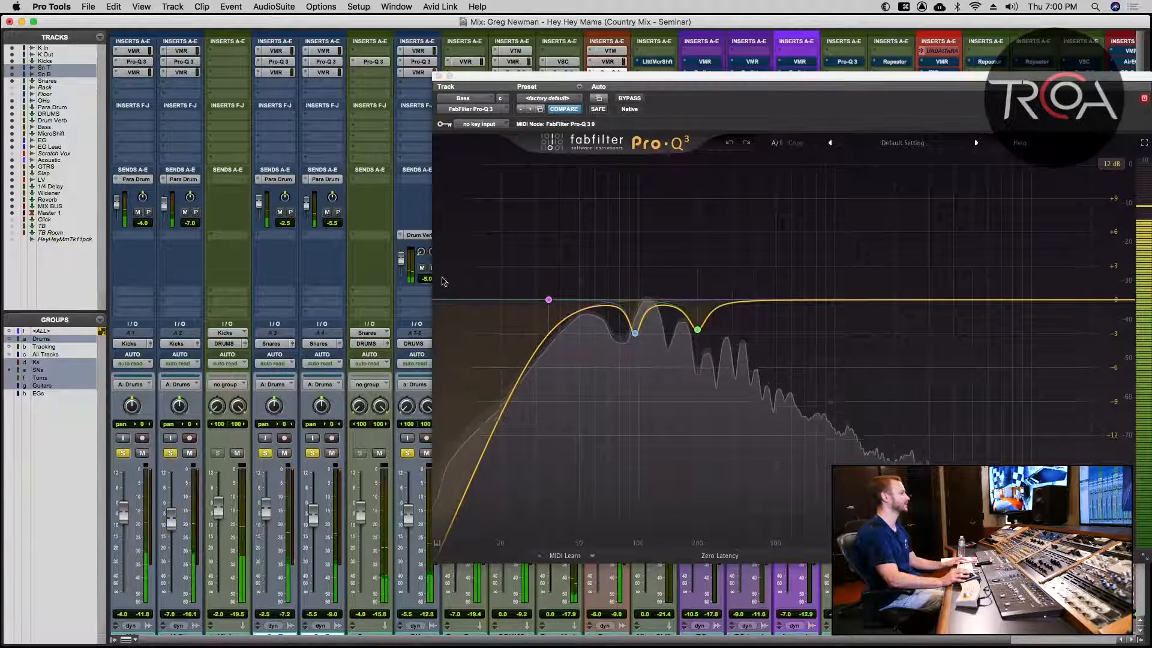
click(628, 99)
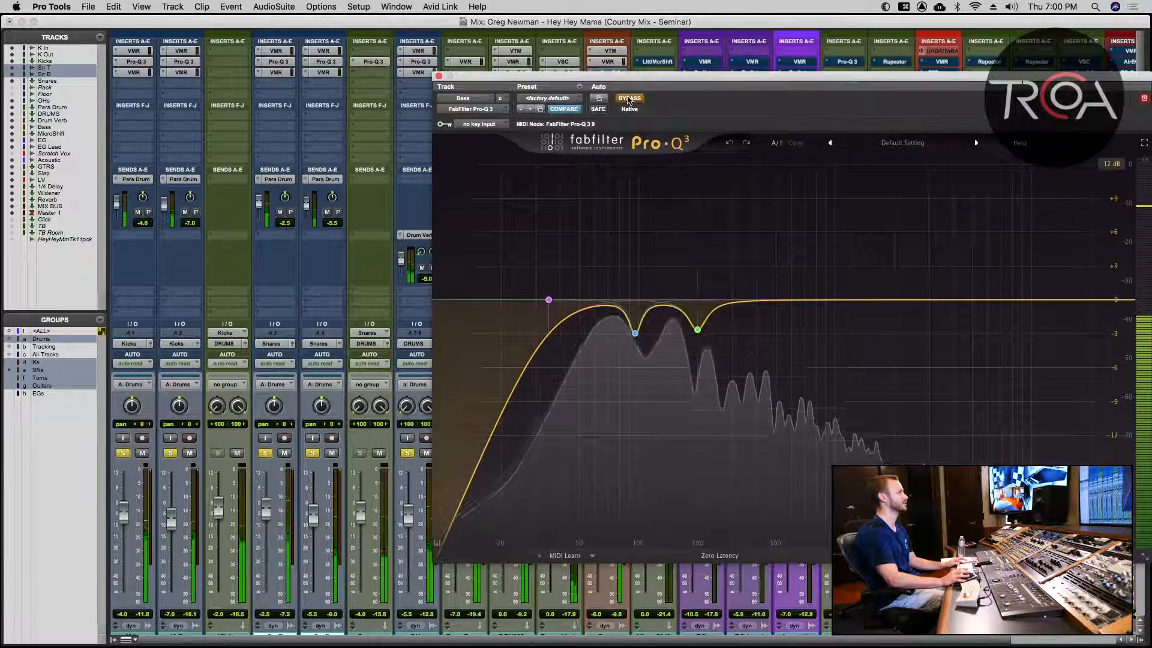
click(629, 99)
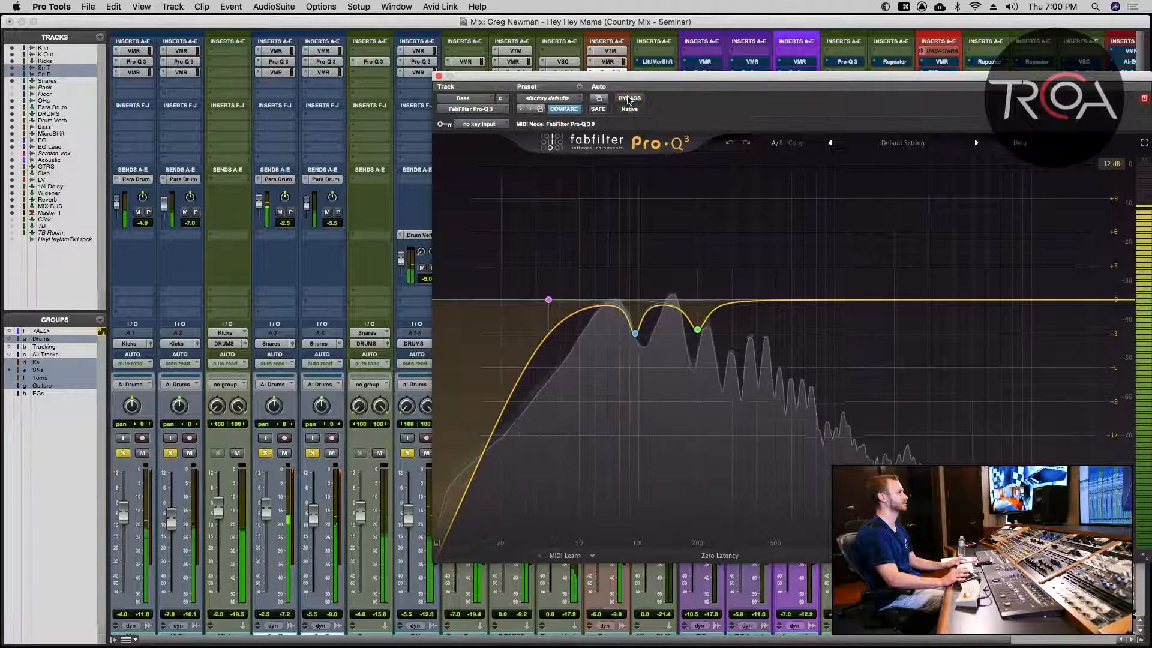
click(439, 75)
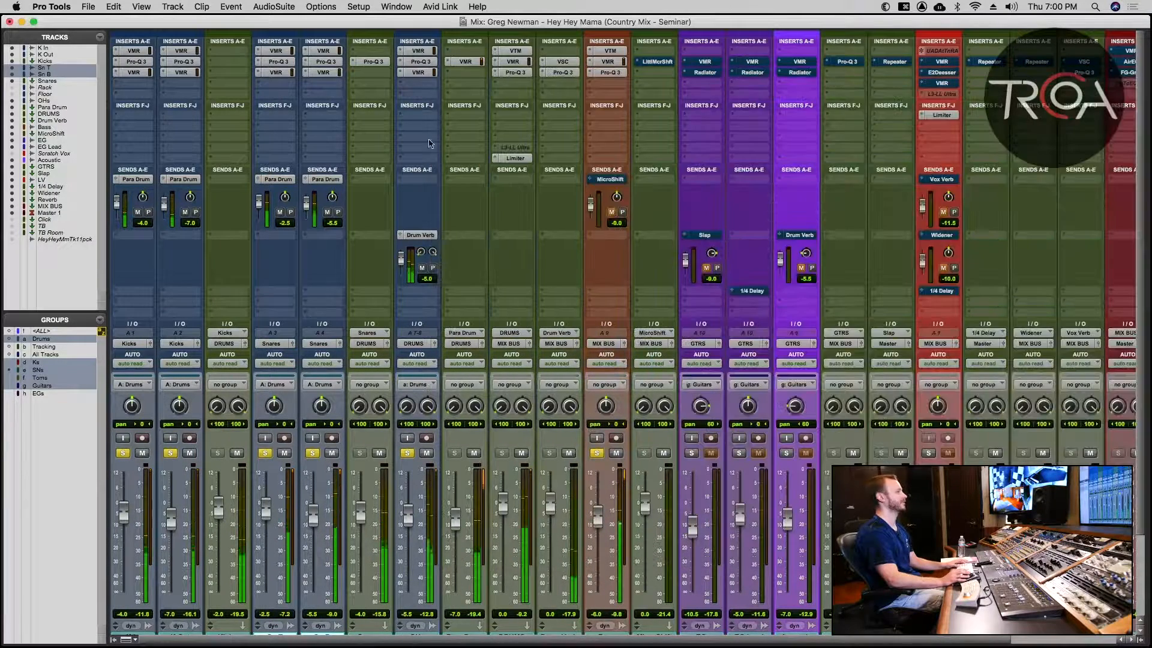
click(262, 454)
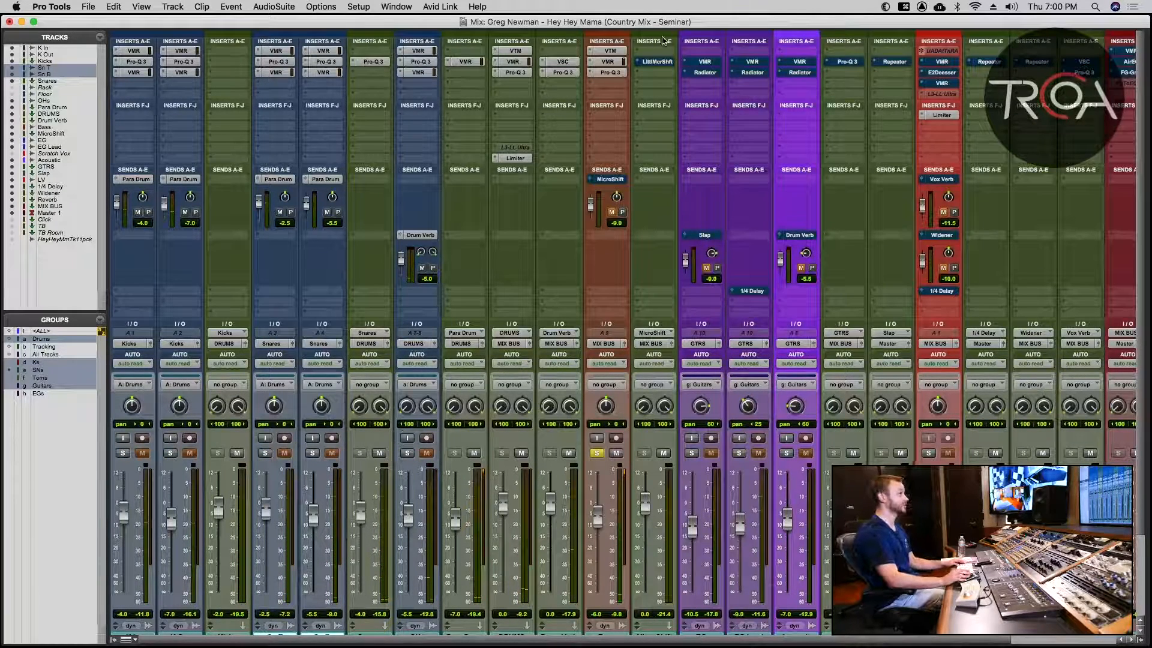
Activate the Little MicroShift insert on the MicroShift aux track and review its settings.
super+click(650, 63)
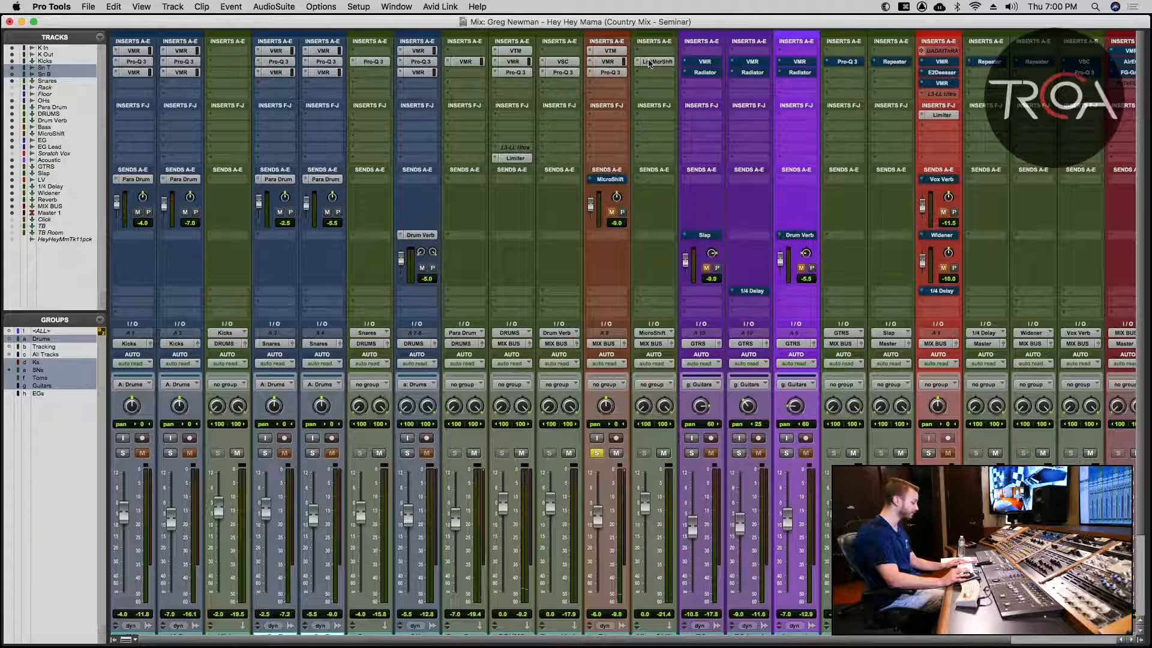
click(651, 62)
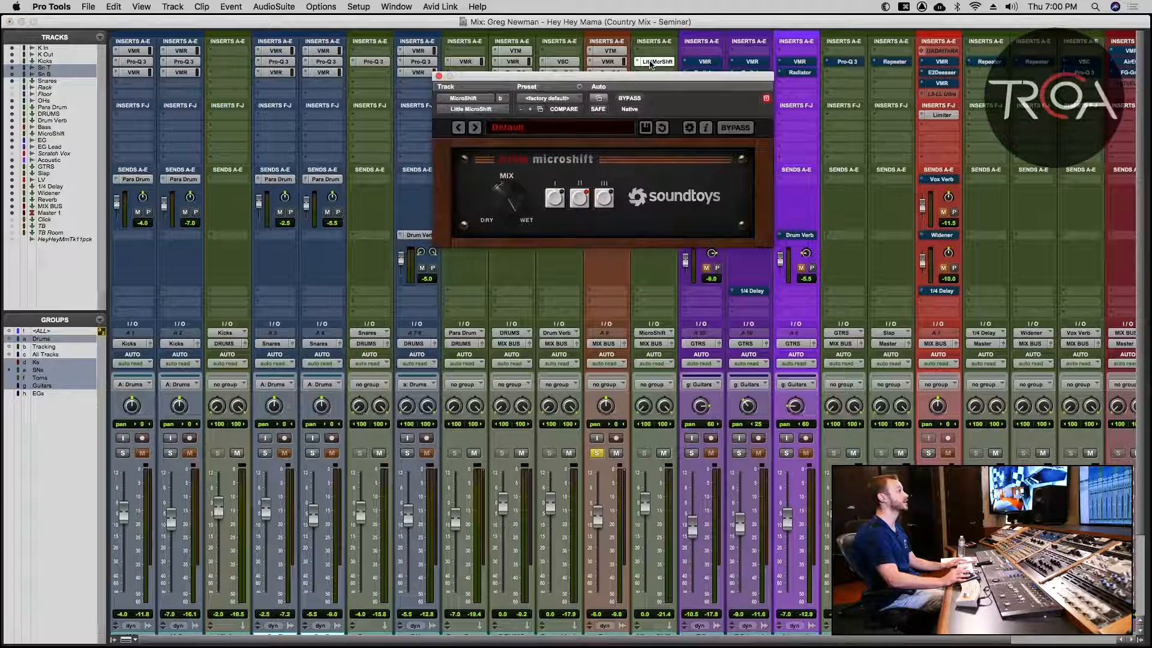
click(439, 76)
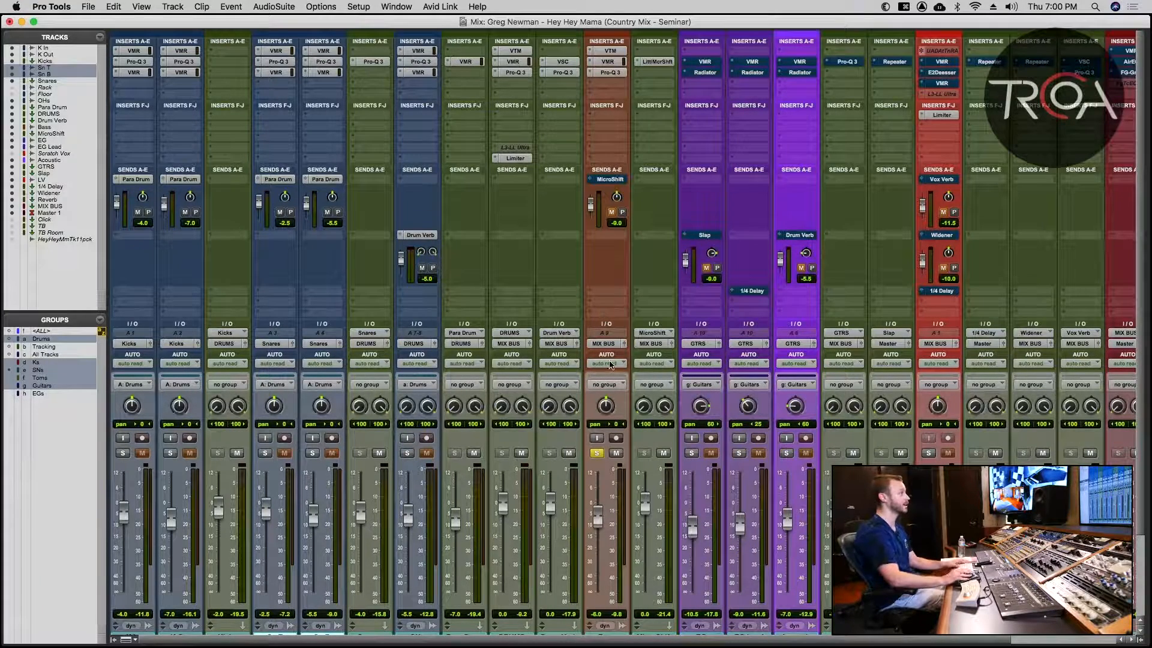
Activate the Bass track's MicroShift send during playback, solo the drums alongside, and compare the mix with the send off and on.
key(space)
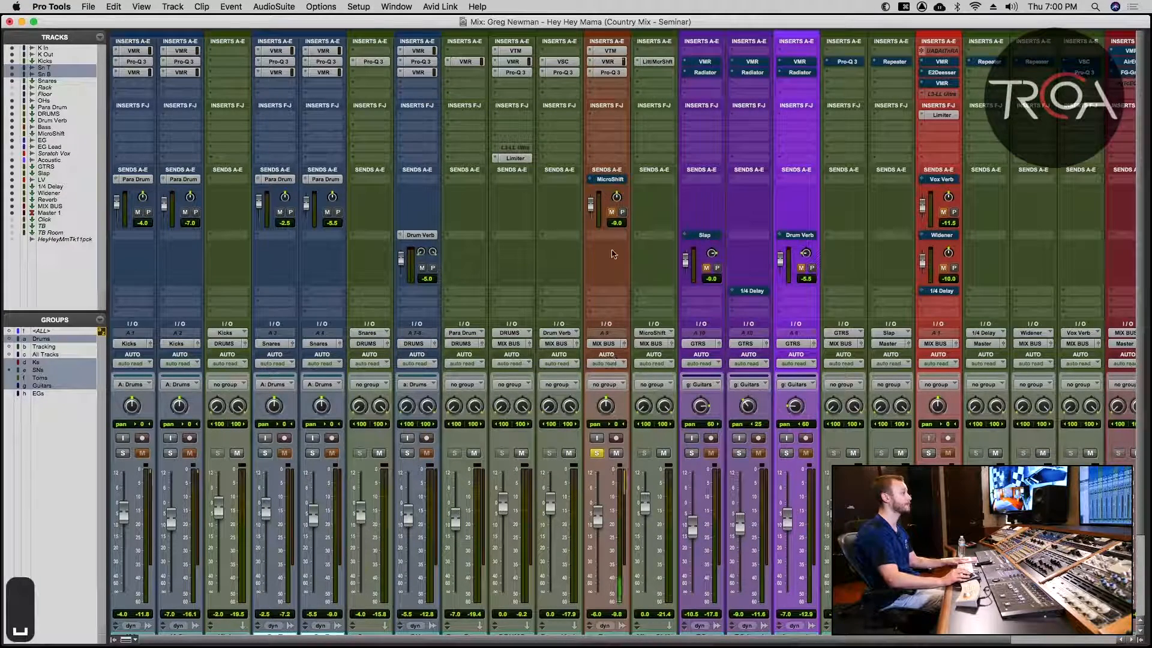
click(607, 179)
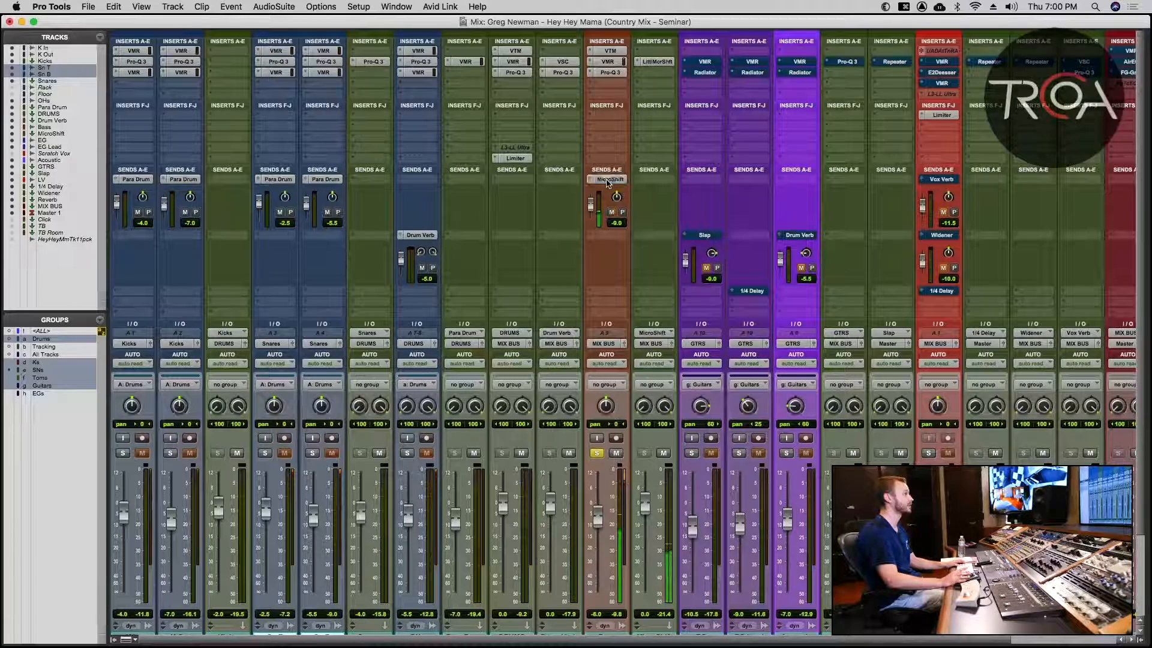
click(311, 453)
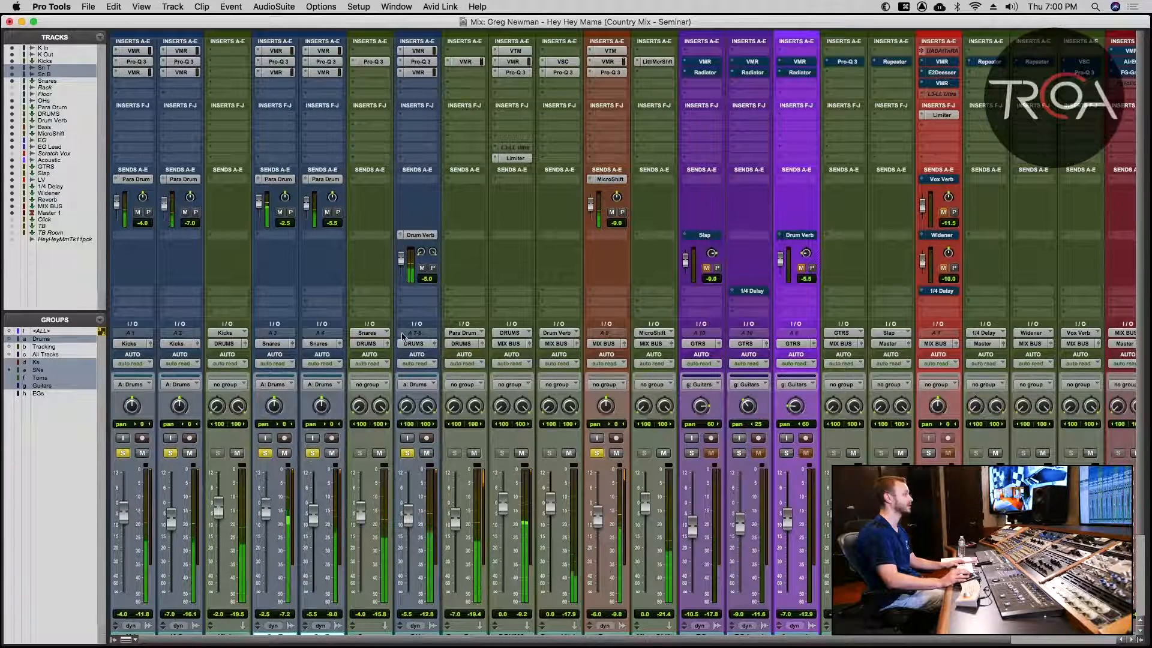
click(607, 179)
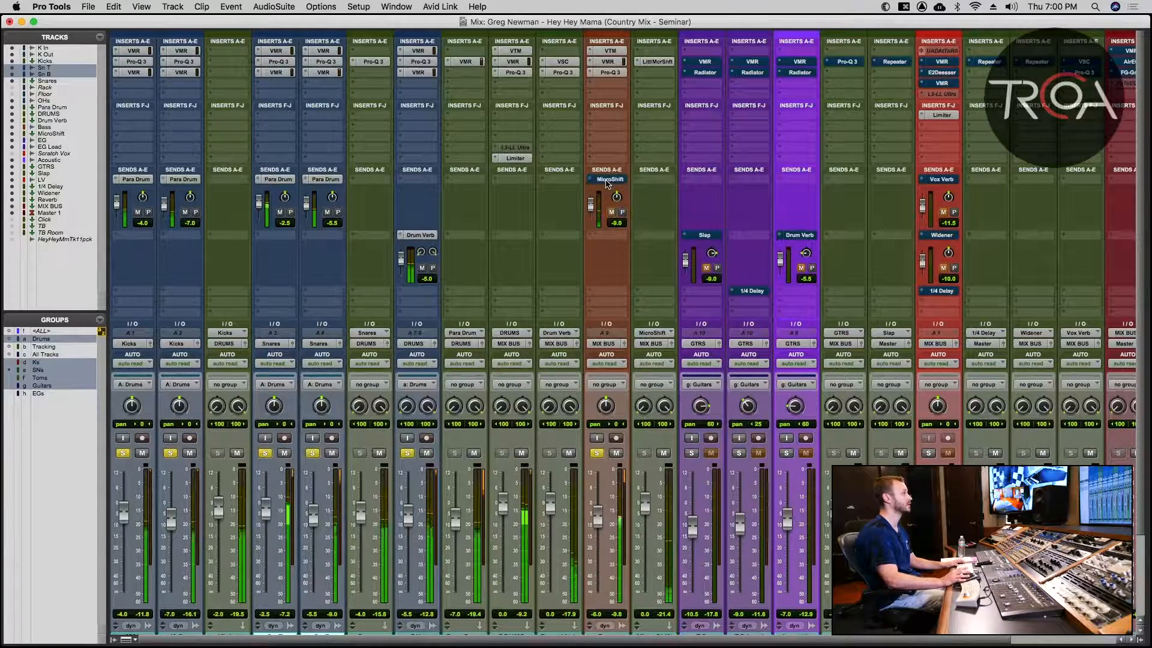
click(608, 179)
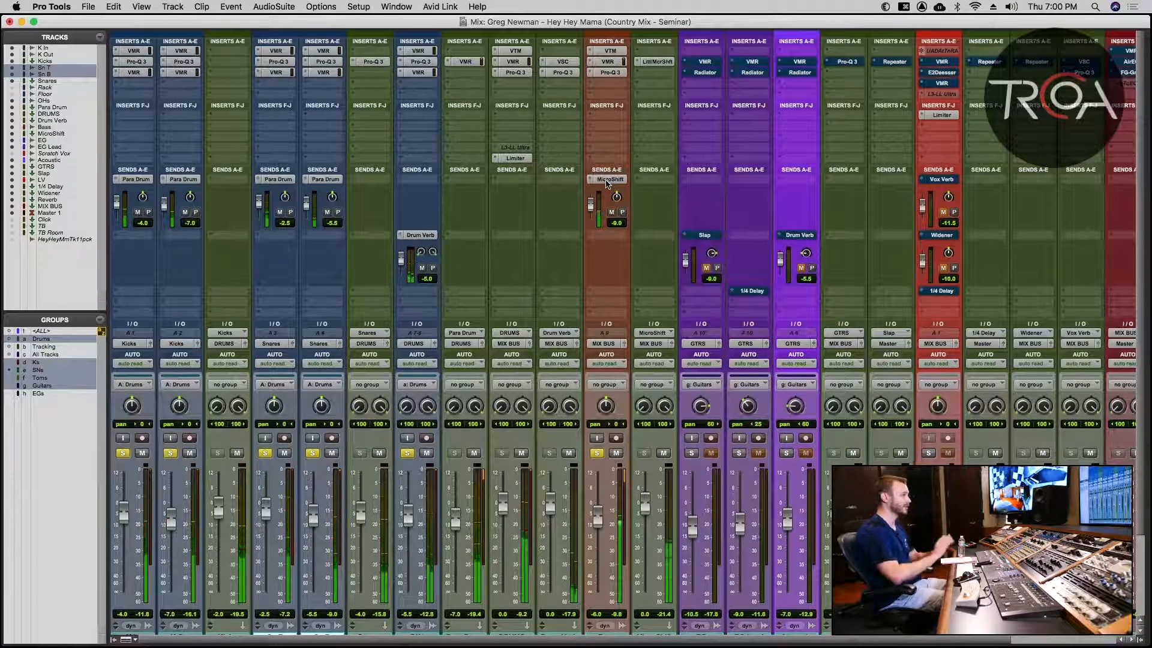
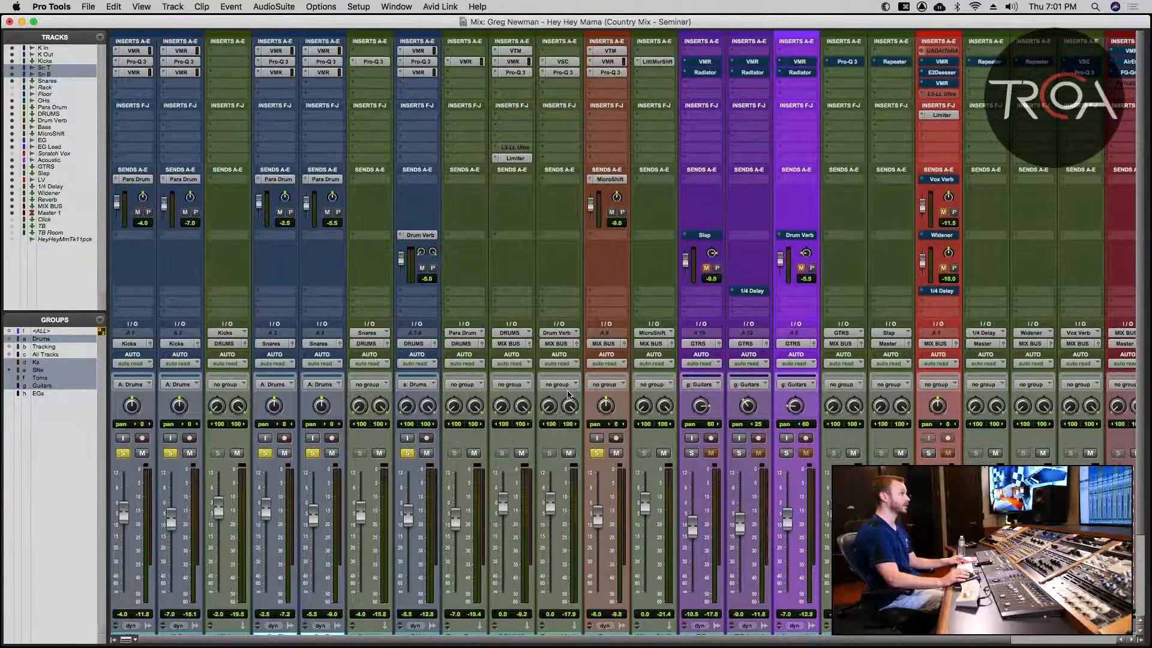
Solo the LV track with the drums and bass, view its vocal clips in the Edit window, and return to the Mix window.
scroll(569, 395, right, 5)
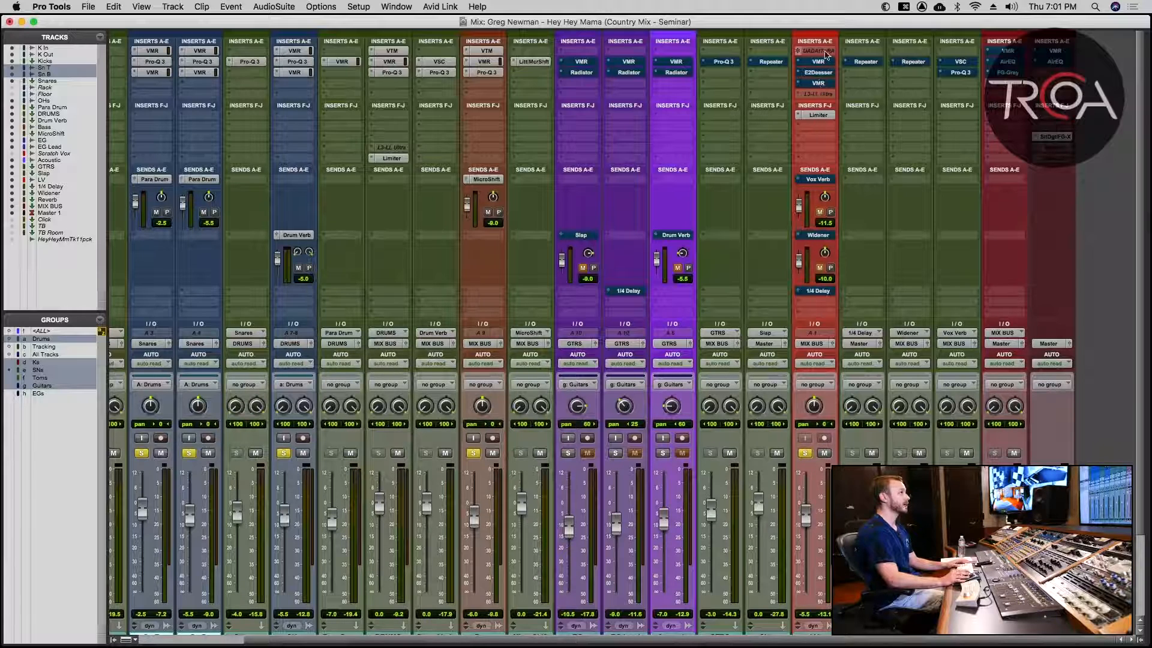
key(super+equal)
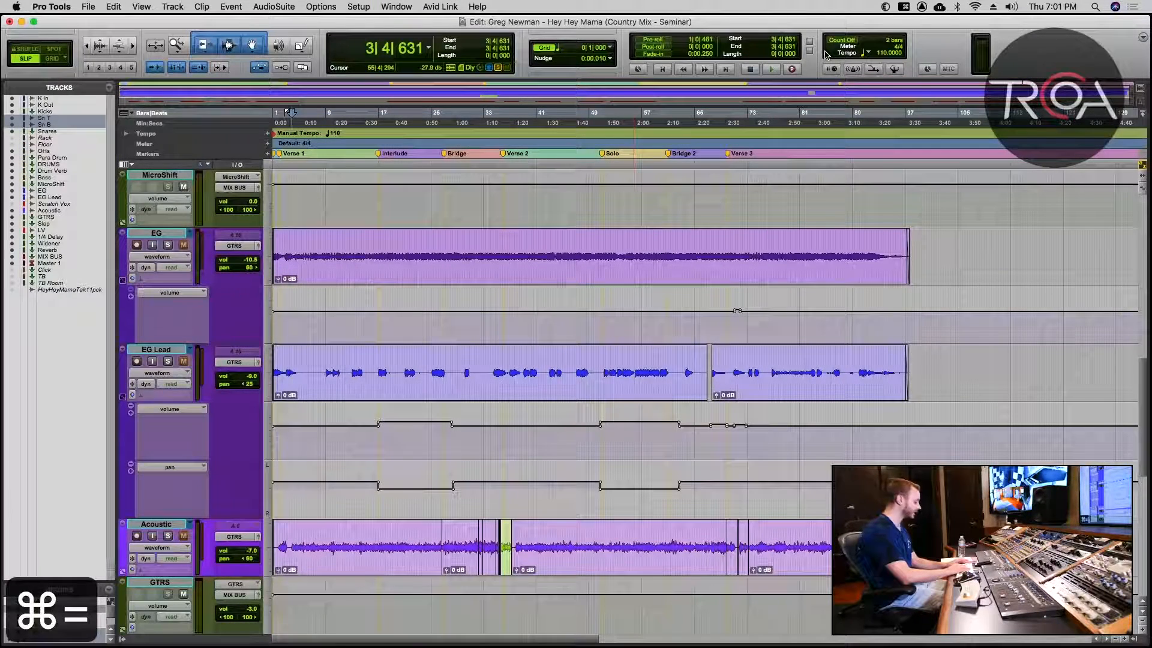
key(super+equal)
key(super+equal)
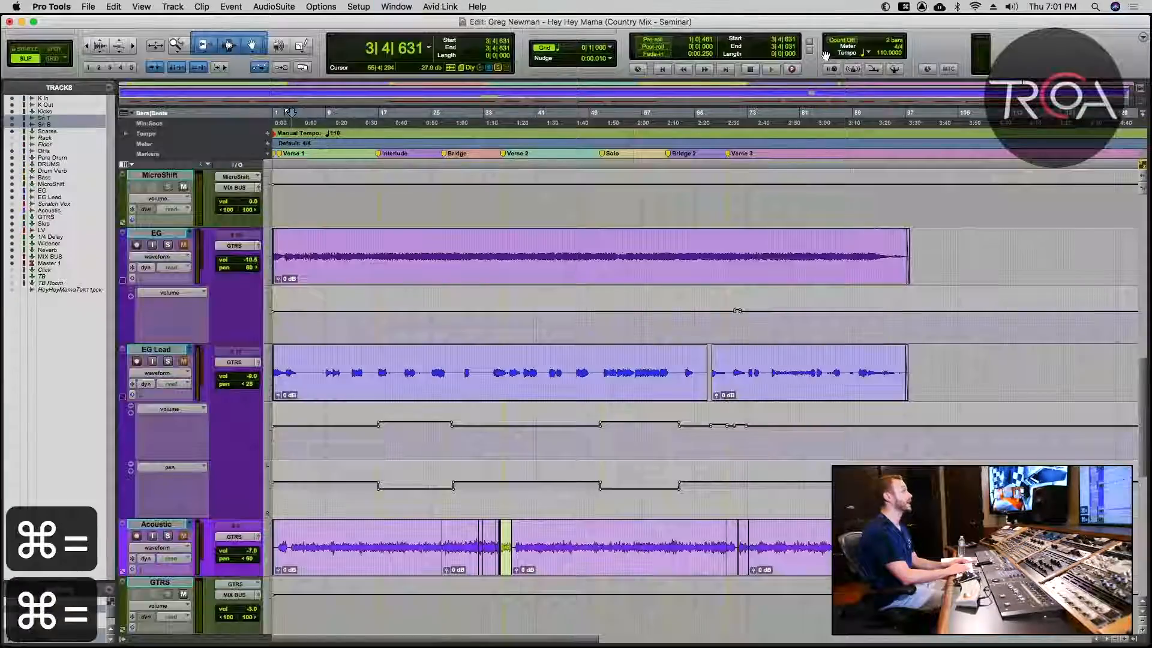
key(super+equal)
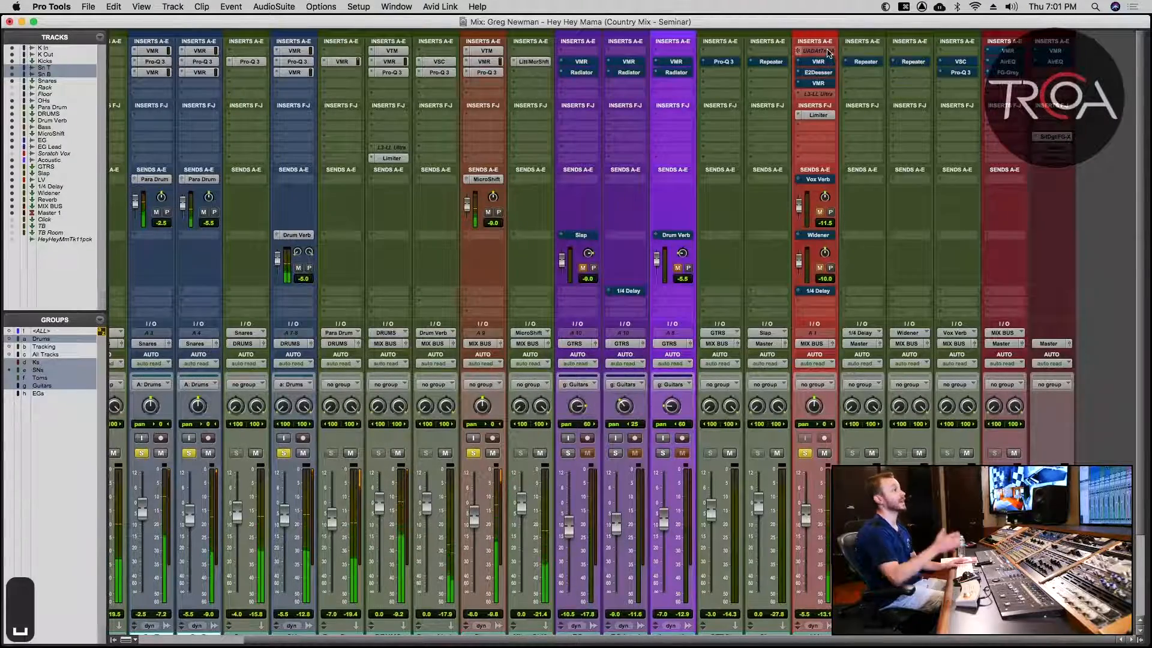
key(super+equal)
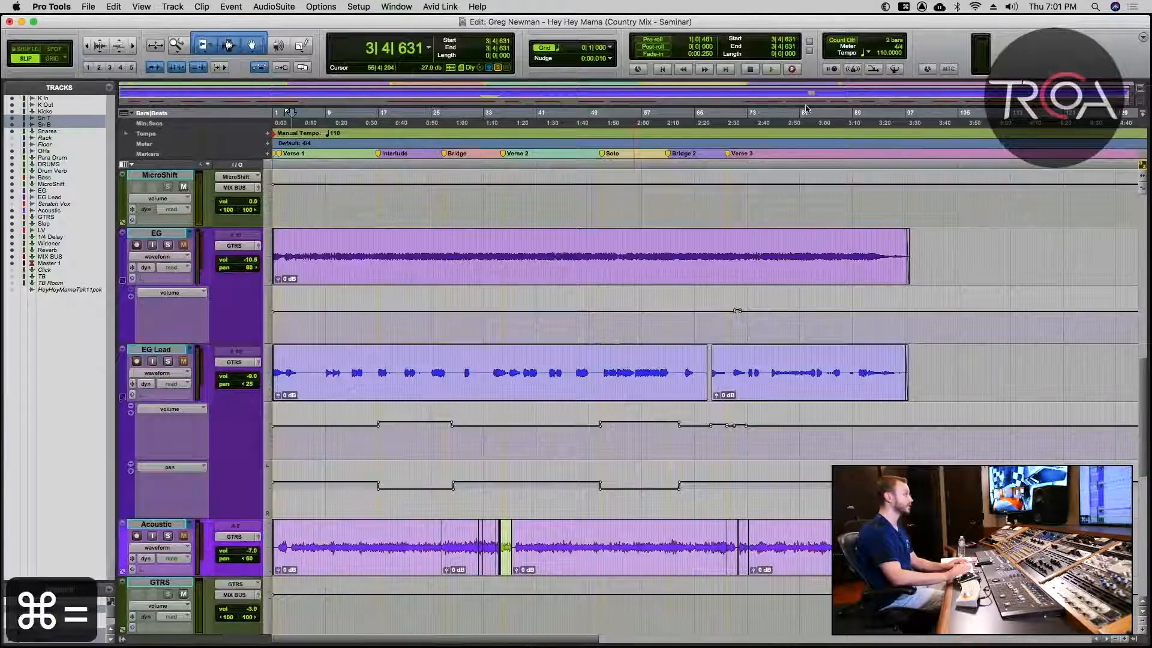
scroll(632, 390, down, 10)
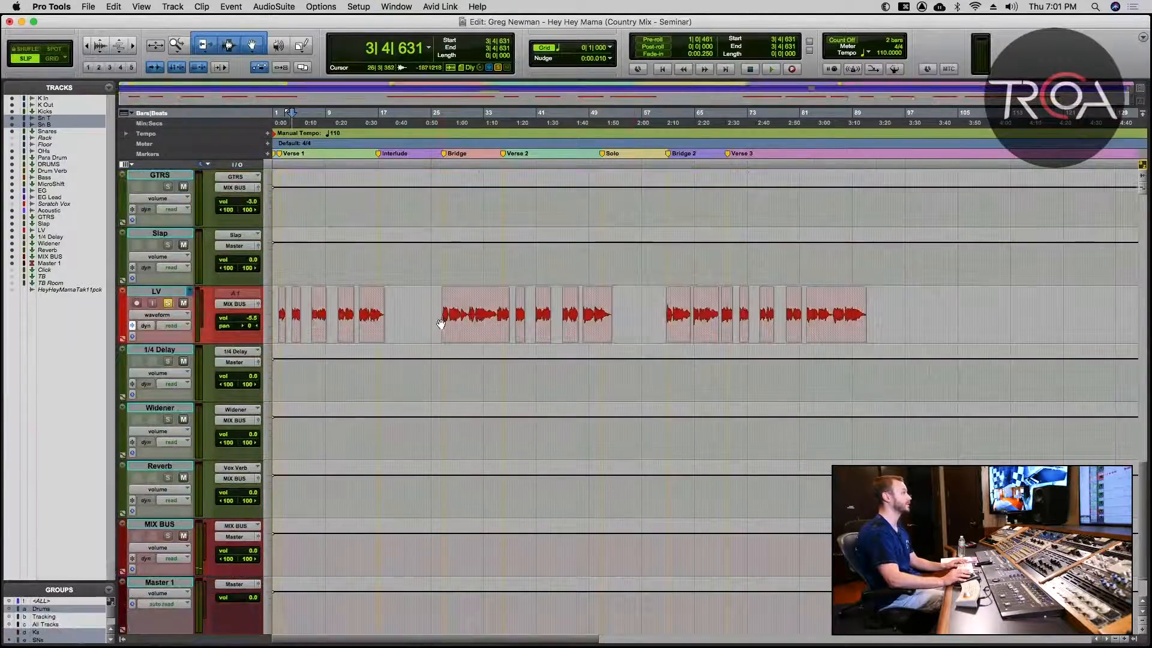
key(super+equal)
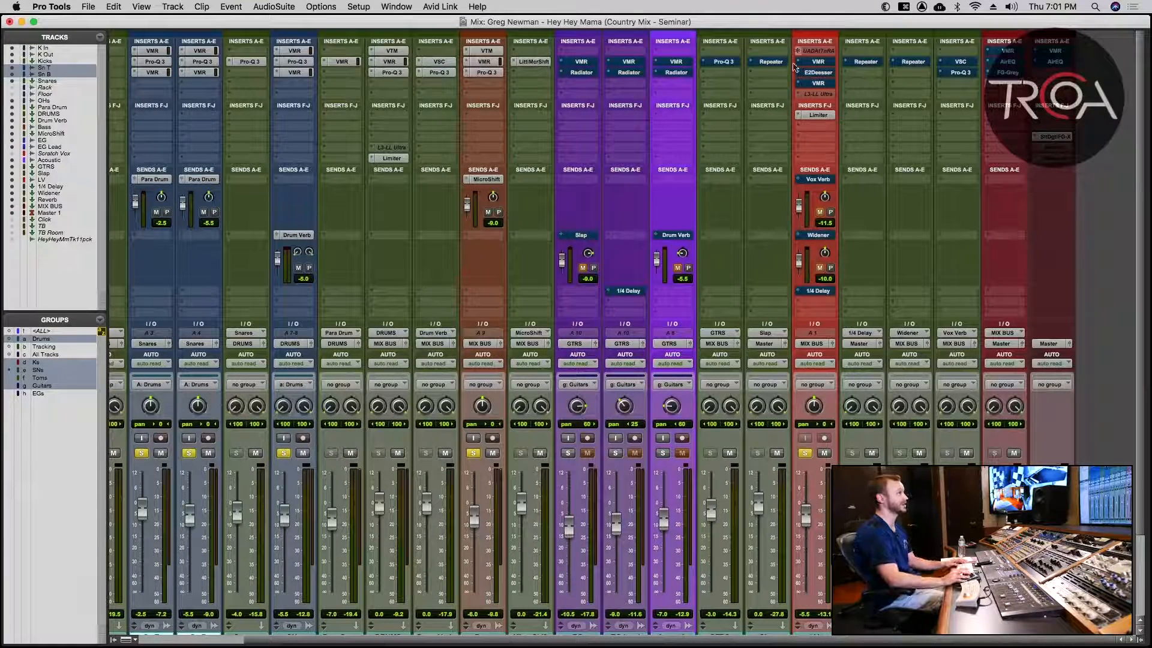
Take the LV track's first Virtual Mix Rack insert out of bypass and compare its Custom Series Equalizer bypassed and active during playback.
click(816, 62)
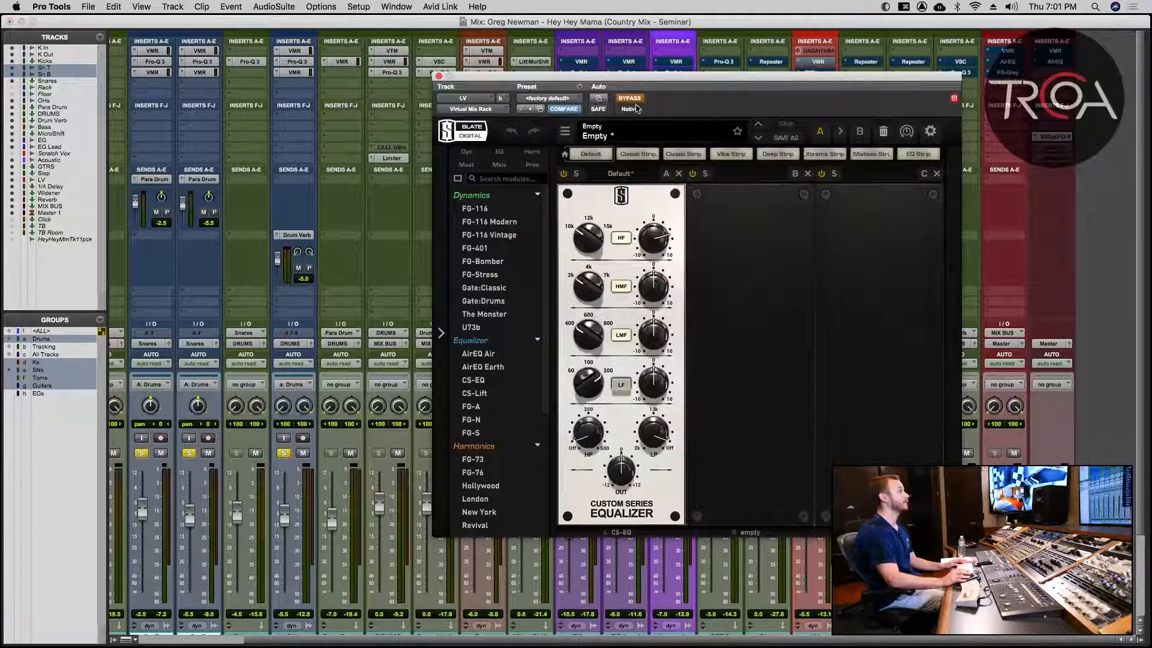
drag(626, 80, 401, 69)
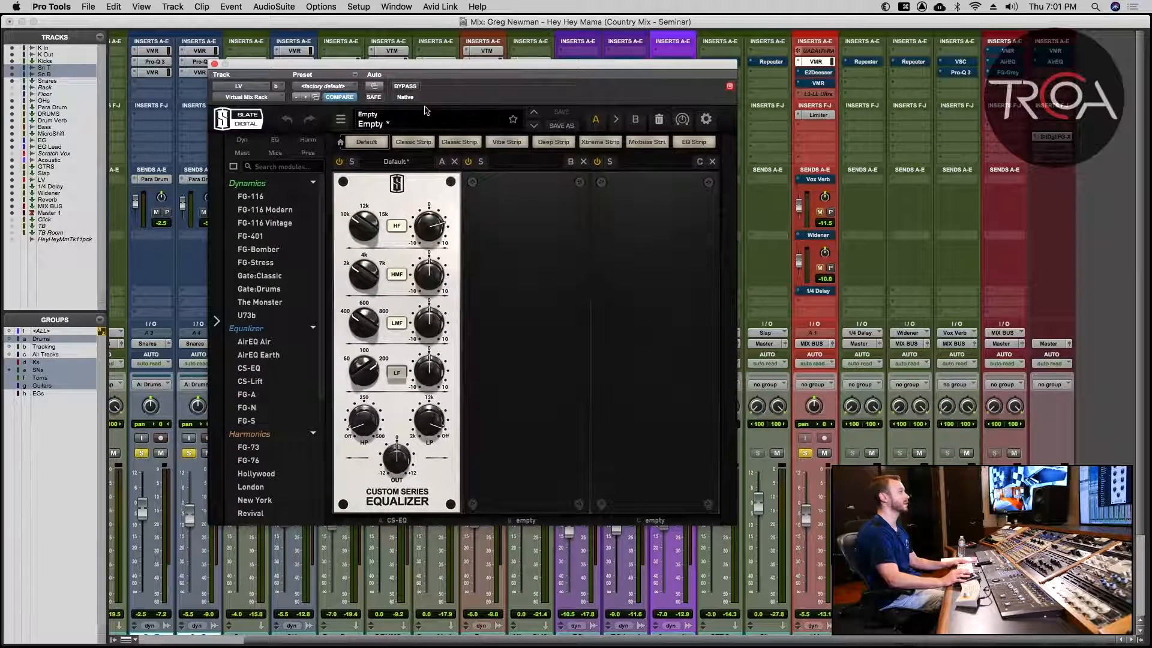
click(408, 88)
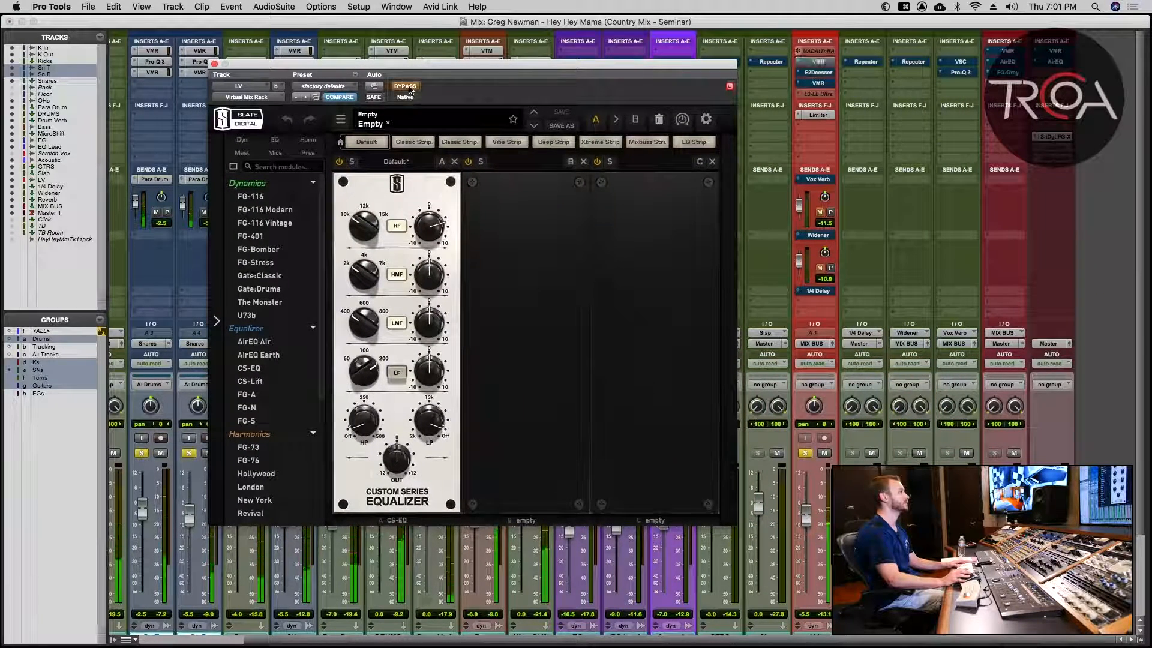
click(408, 88)
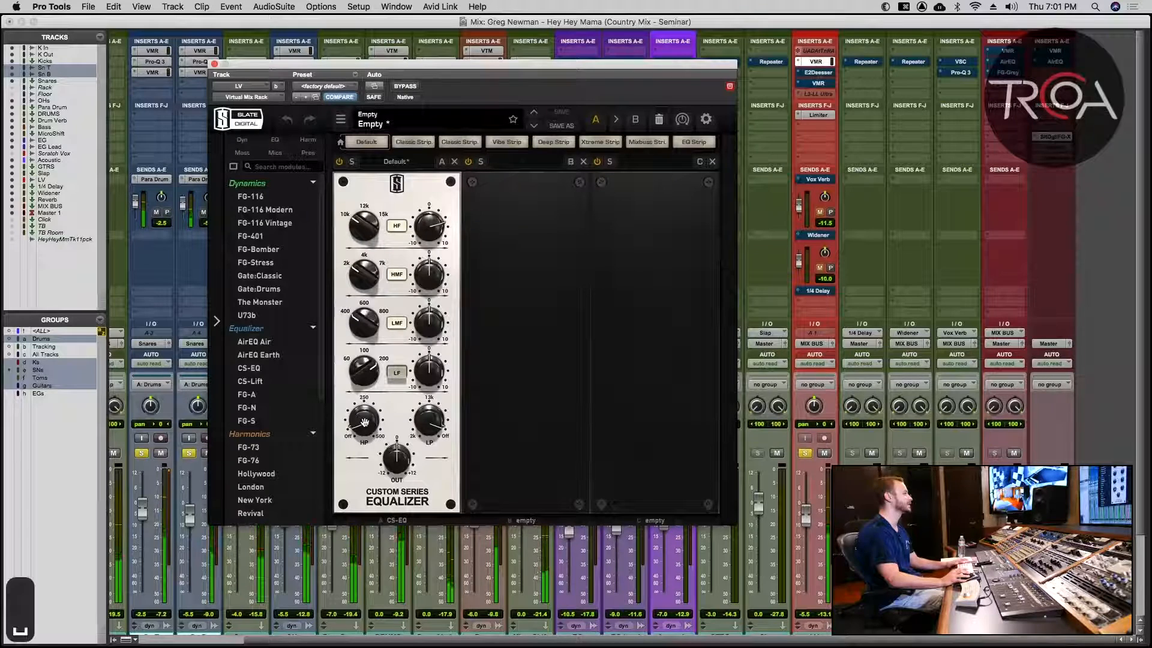
mouse_move(364, 421)
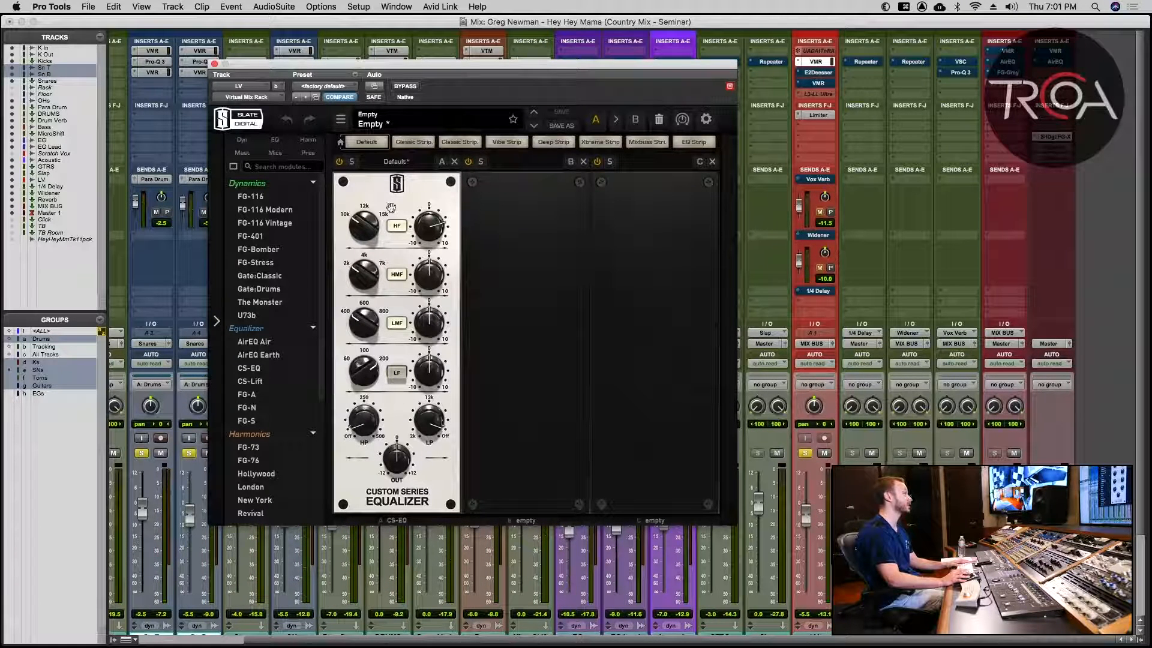
key(space)
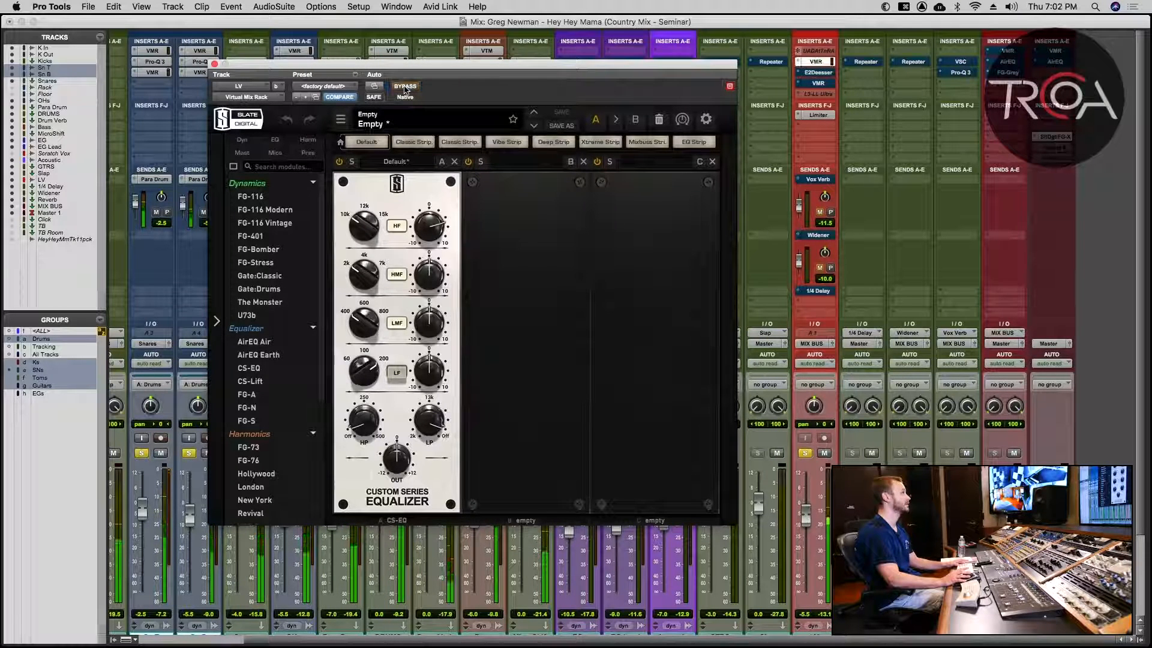
Activate the Eiosis E2Deesser insert on the LV track, listen to it during playback, and close the plug-in.
click(822, 74)
click(822, 73)
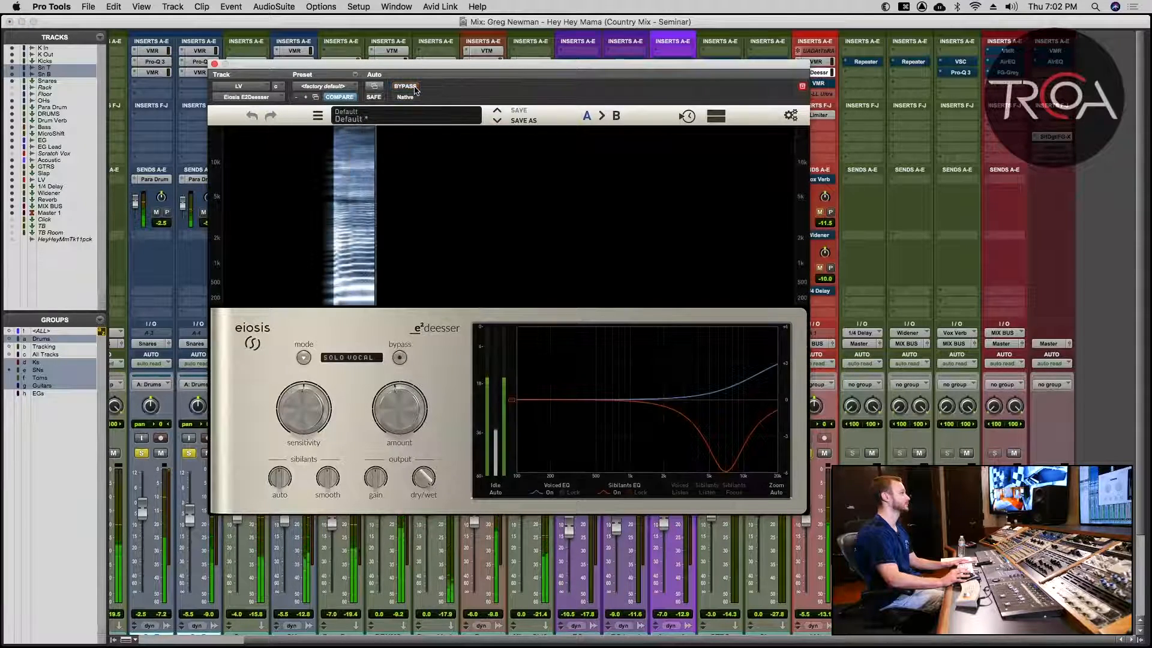
click(214, 64)
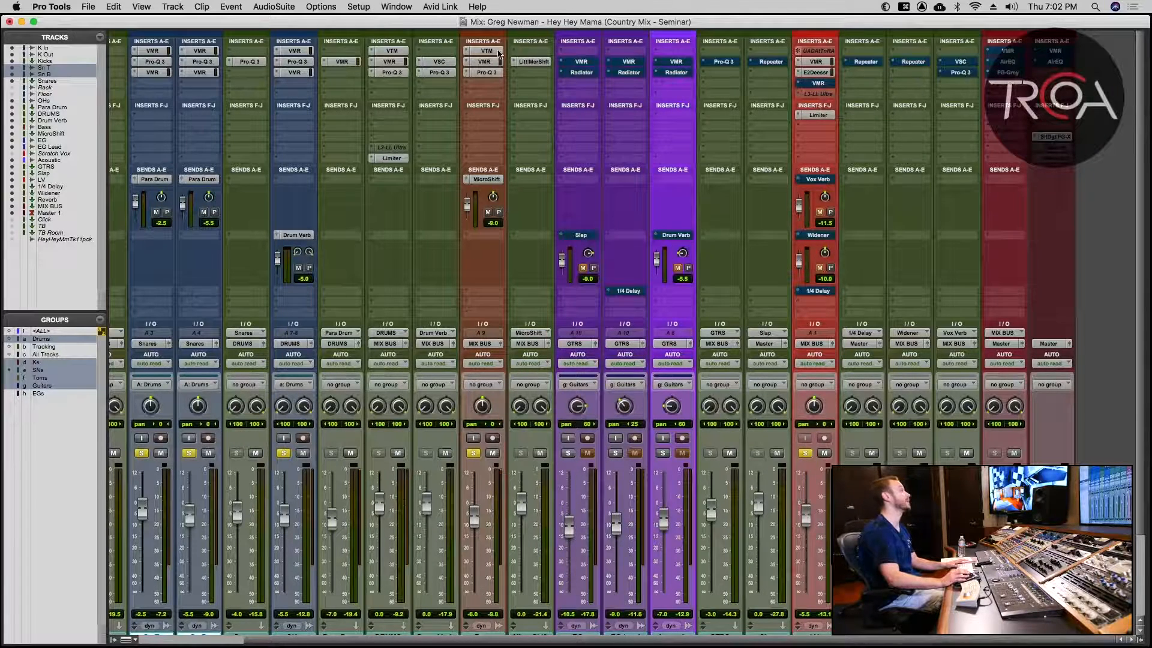
Review the low-cut band in the Bass track's Pro-Q 3 and the FG-S filter frequency in its Virtual Mix Rack, and close the plug-ins.
click(484, 73)
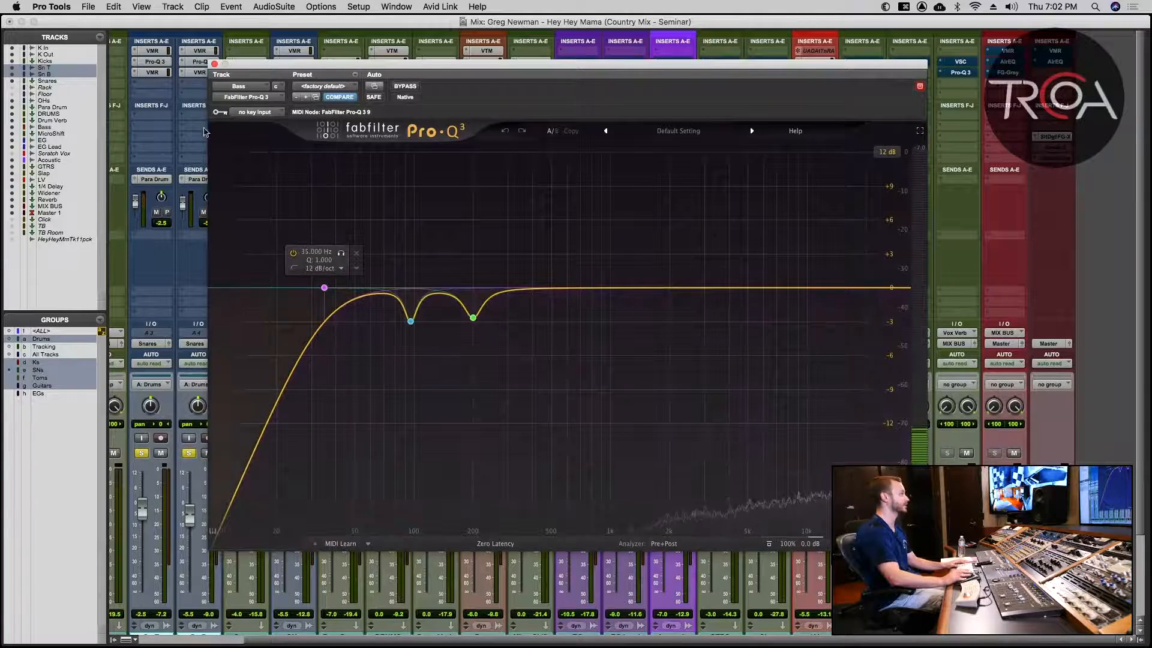
click(214, 64)
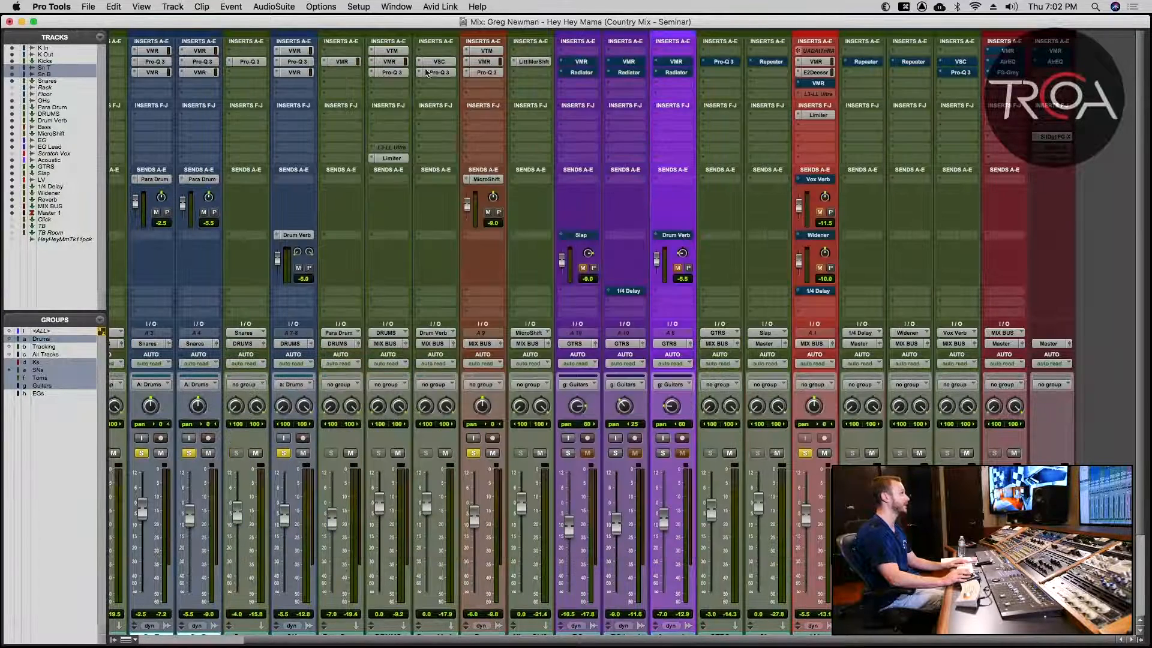
click(394, 62)
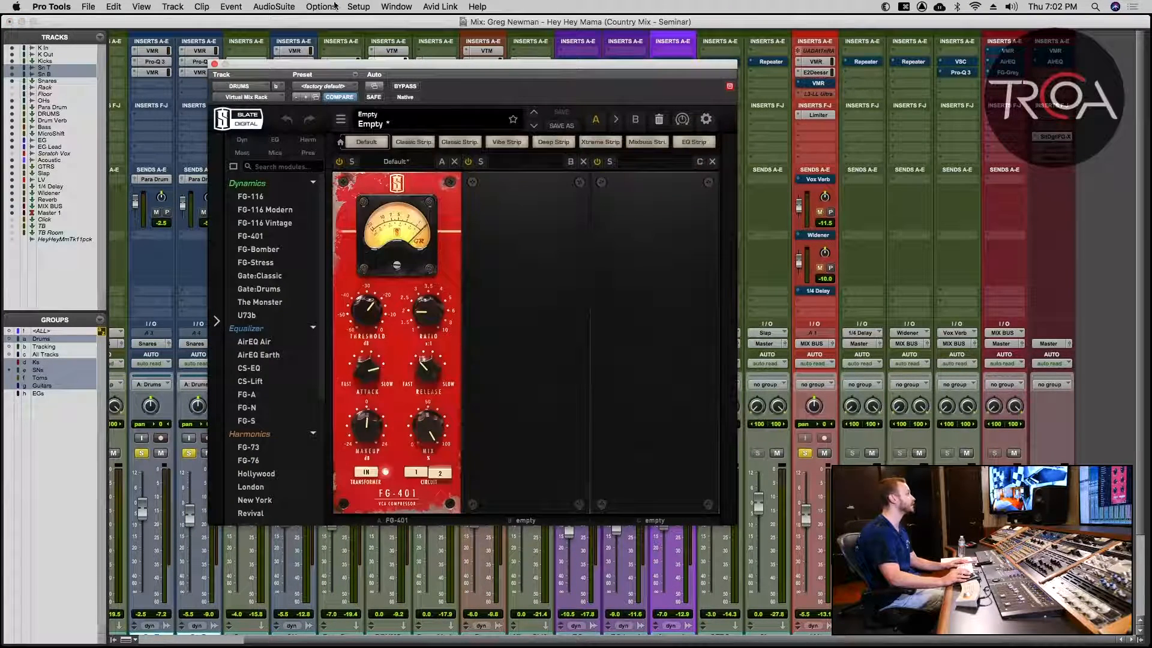
click(215, 64)
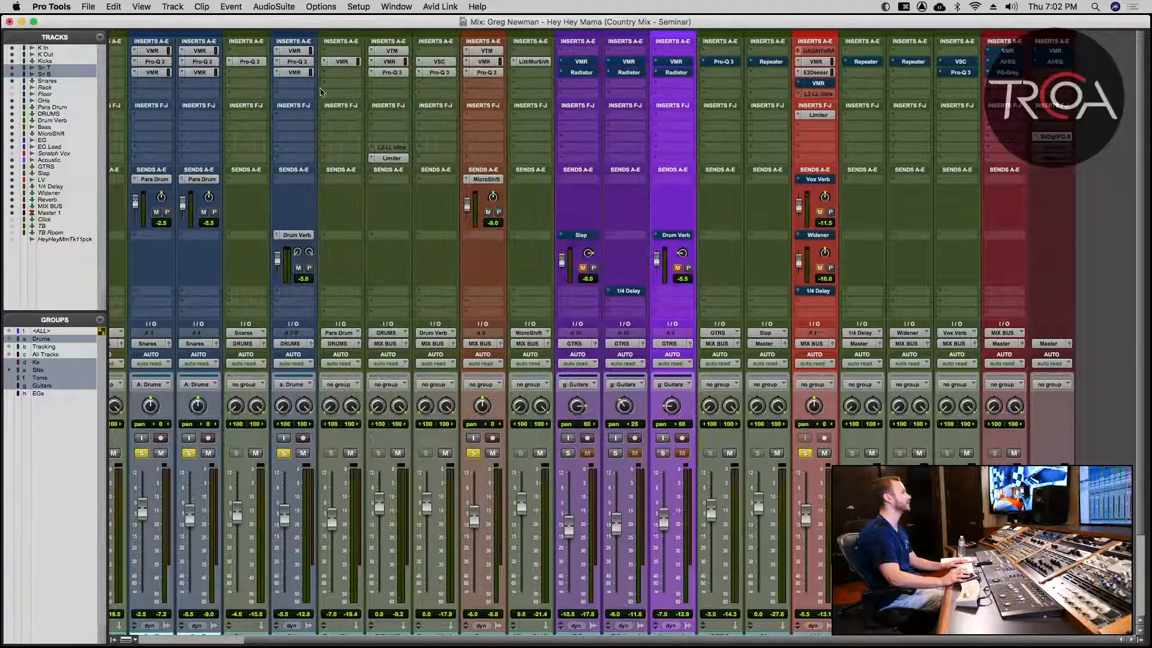
click(482, 72)
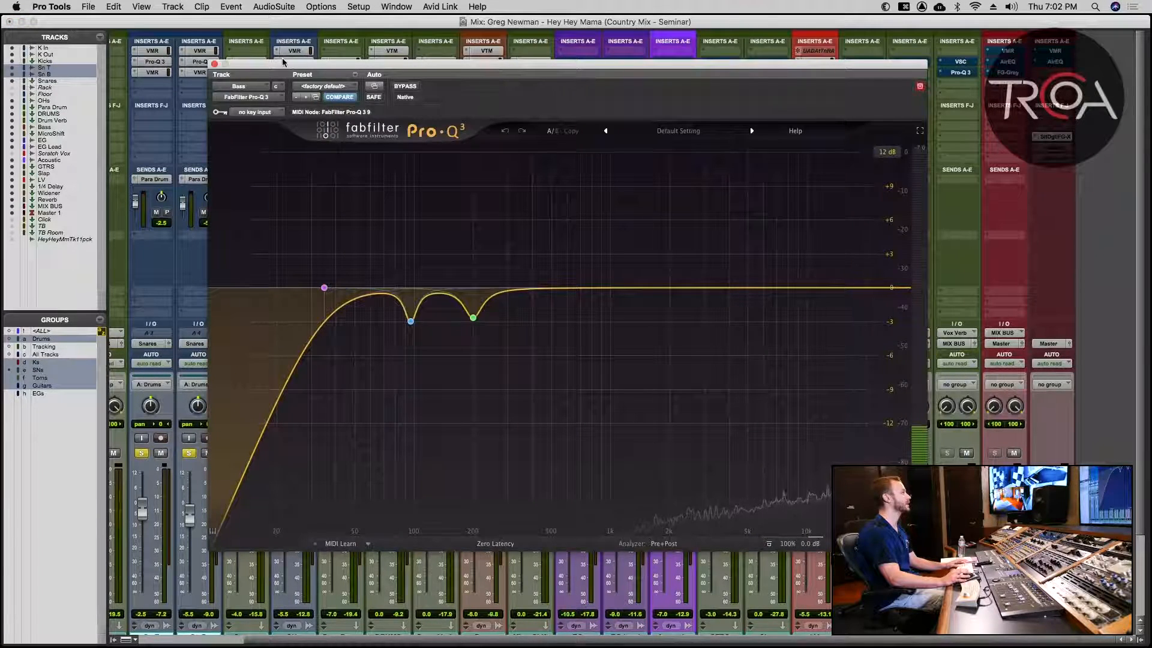
click(215, 63)
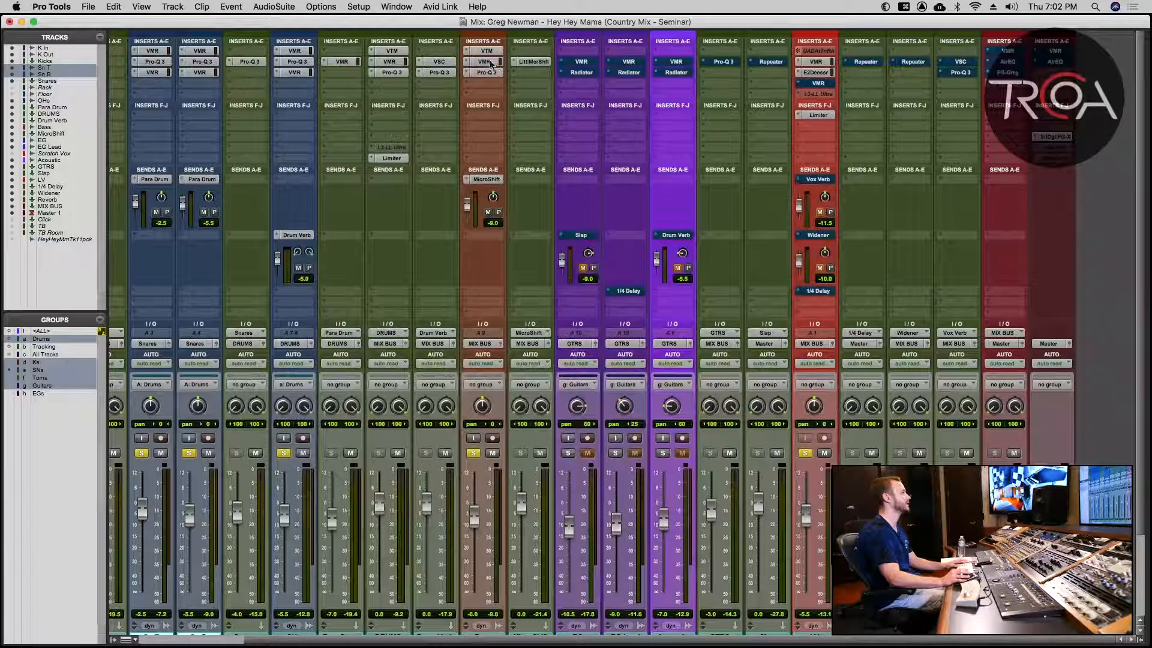
click(485, 62)
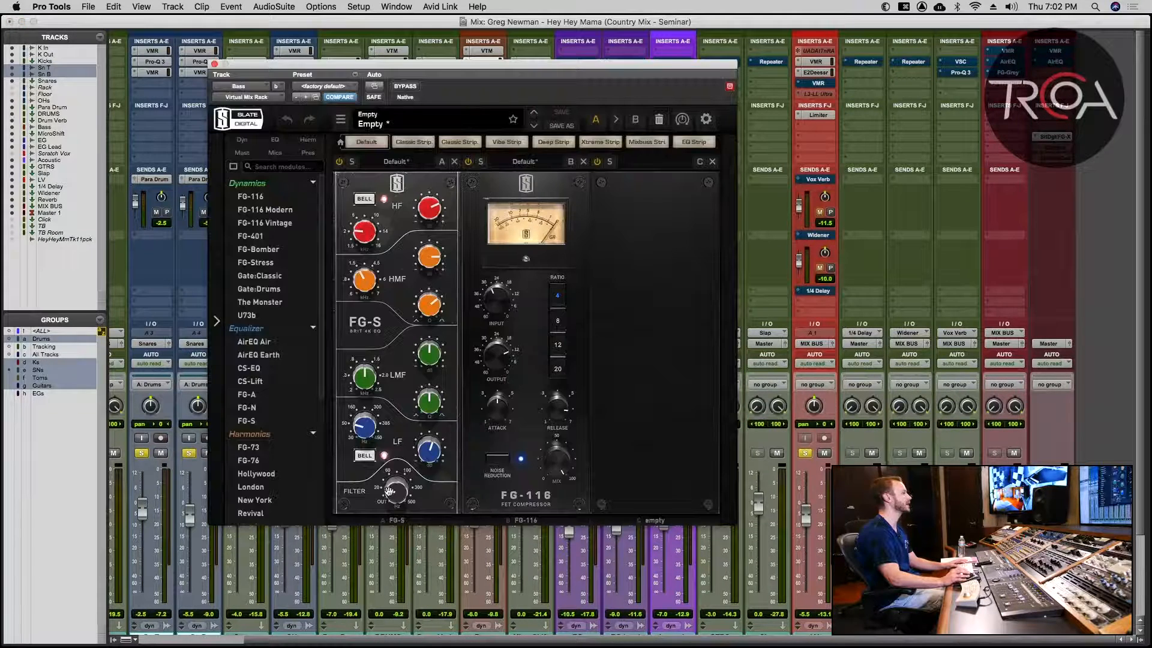
mouse_move(391, 493)
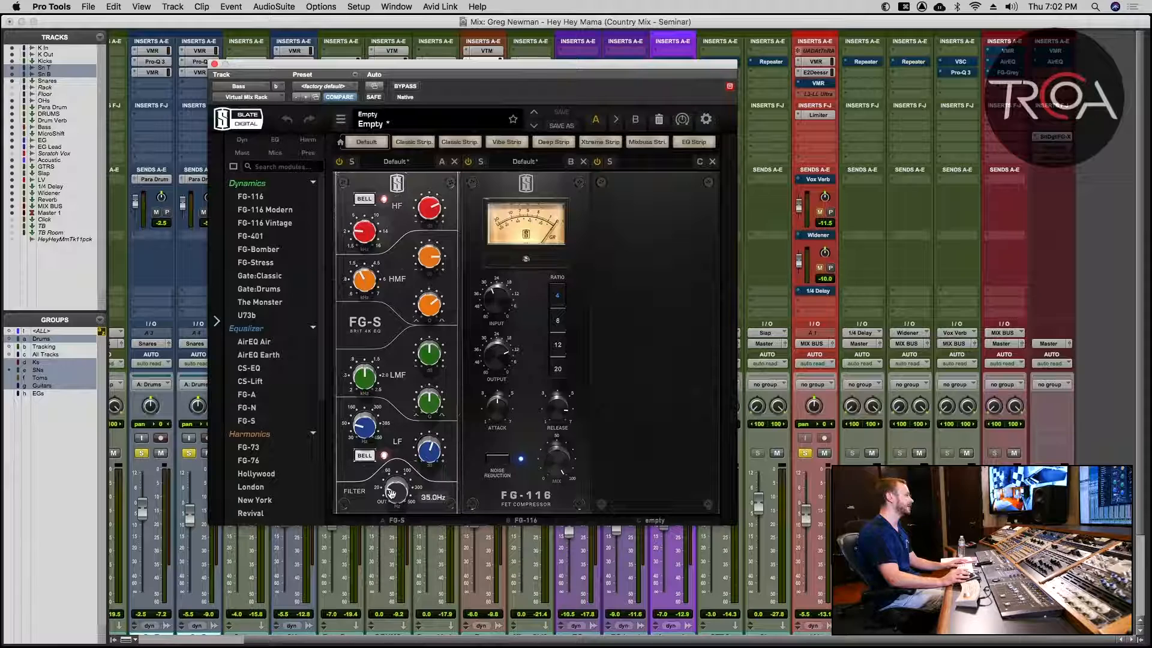
click(214, 63)
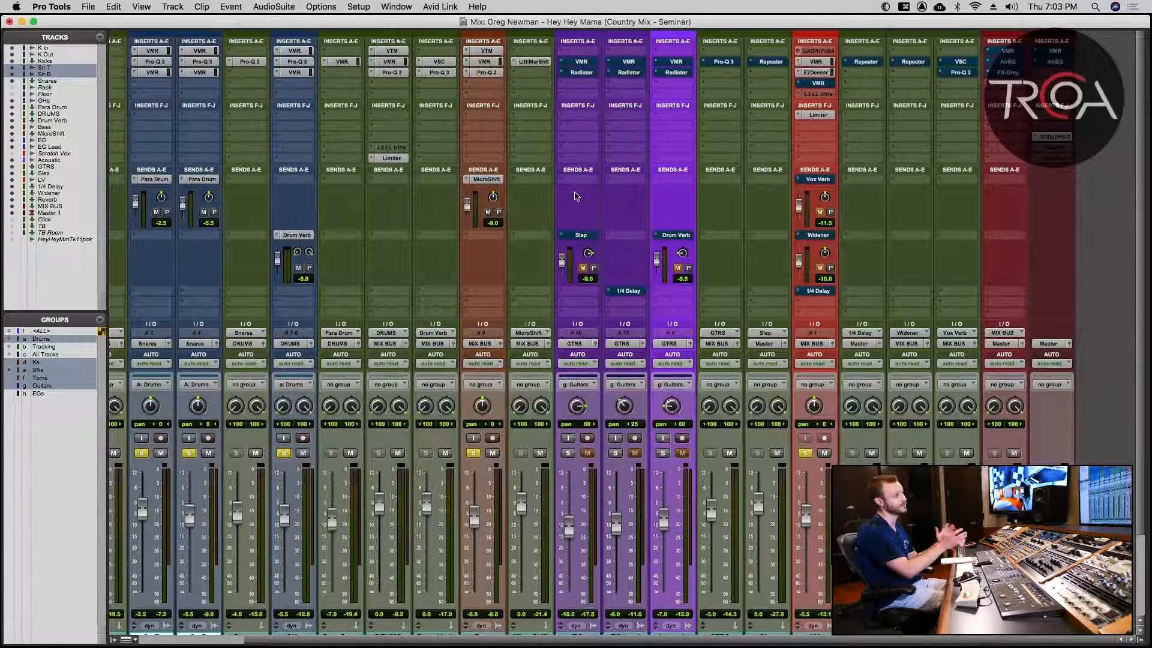
Take the LV track's second Virtual Mix Rack insert out of bypass and compare its FG-116 Vintage compressor bypassed and active during playback.
scroll(659, 129, down, 1)
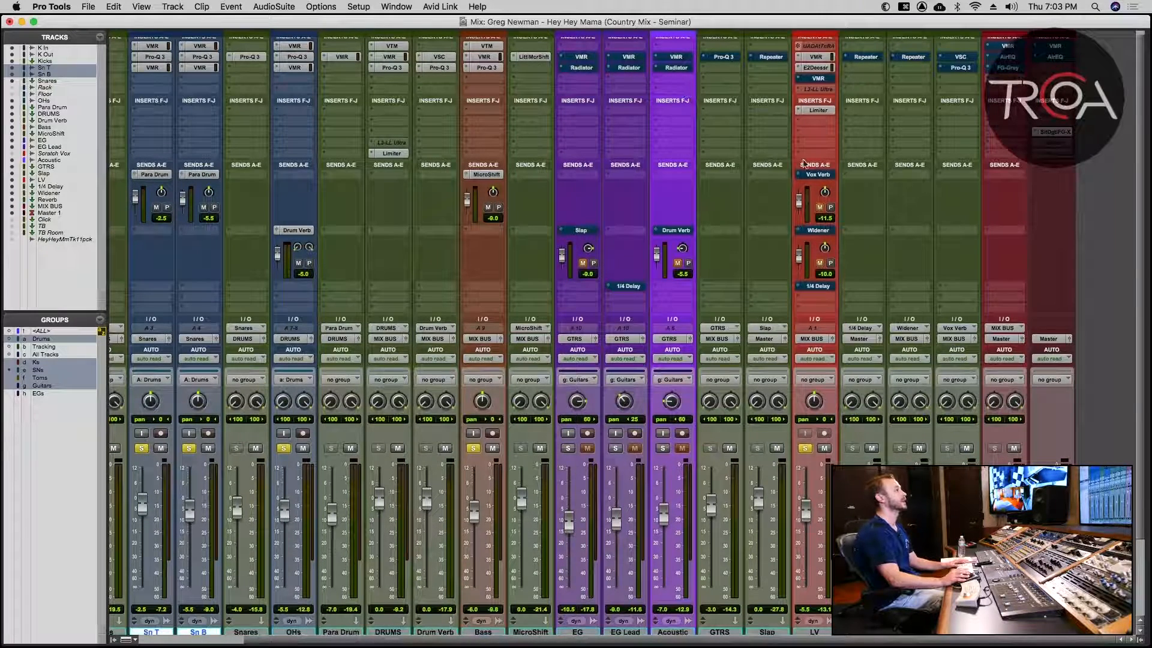
click(818, 80)
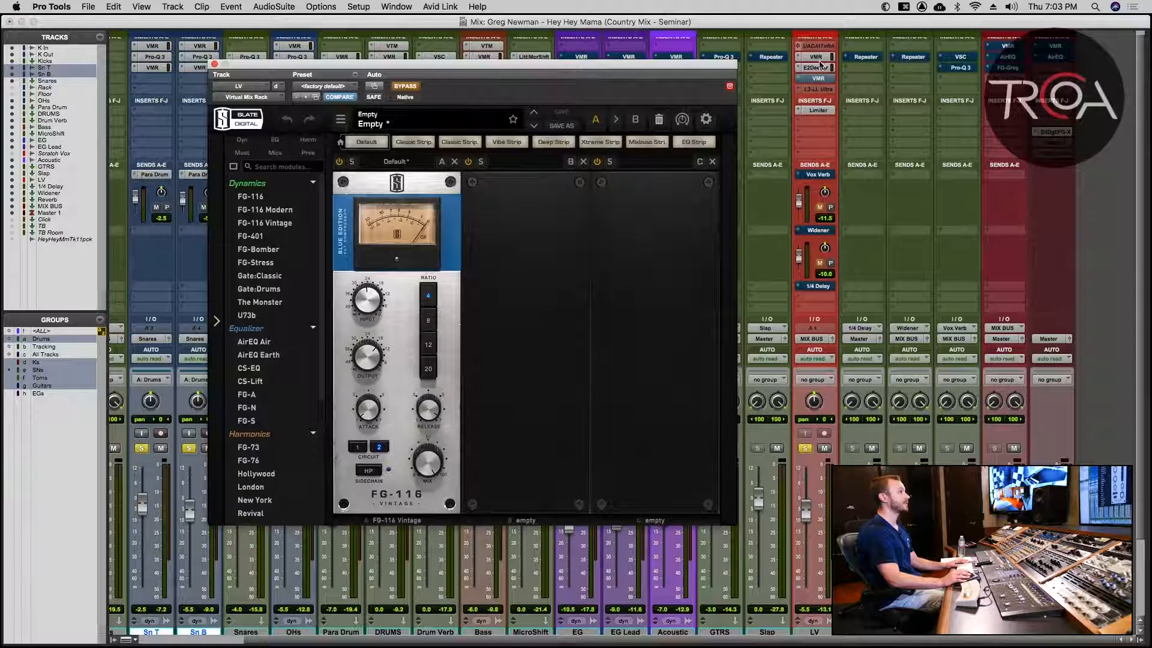
click(410, 85)
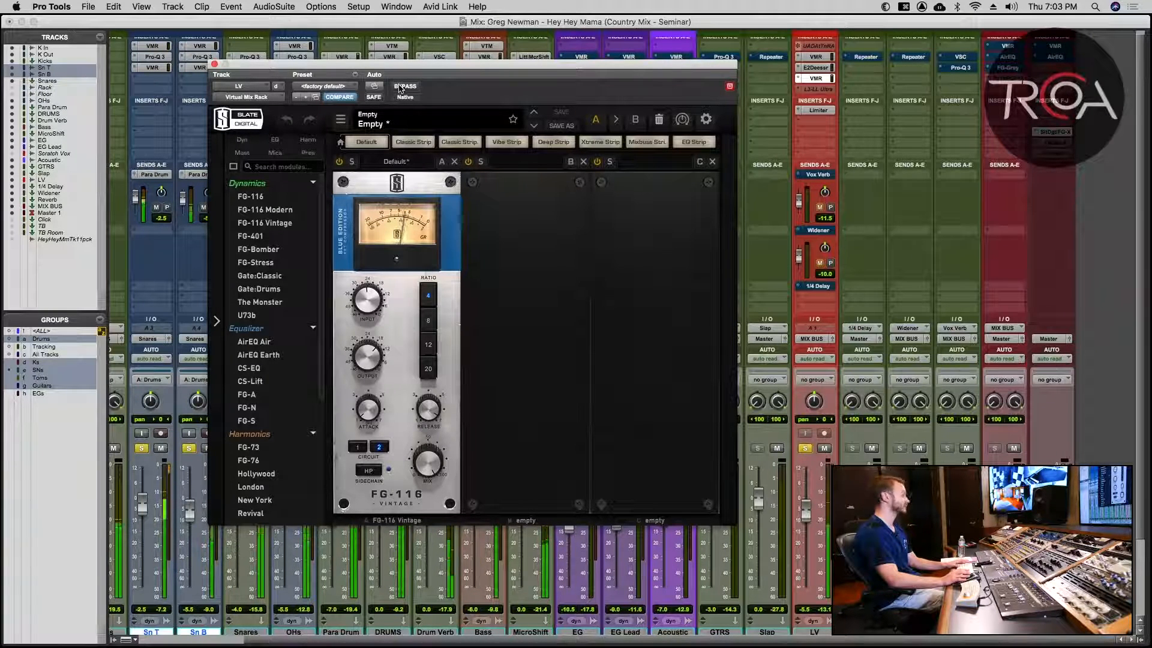
click(400, 87)
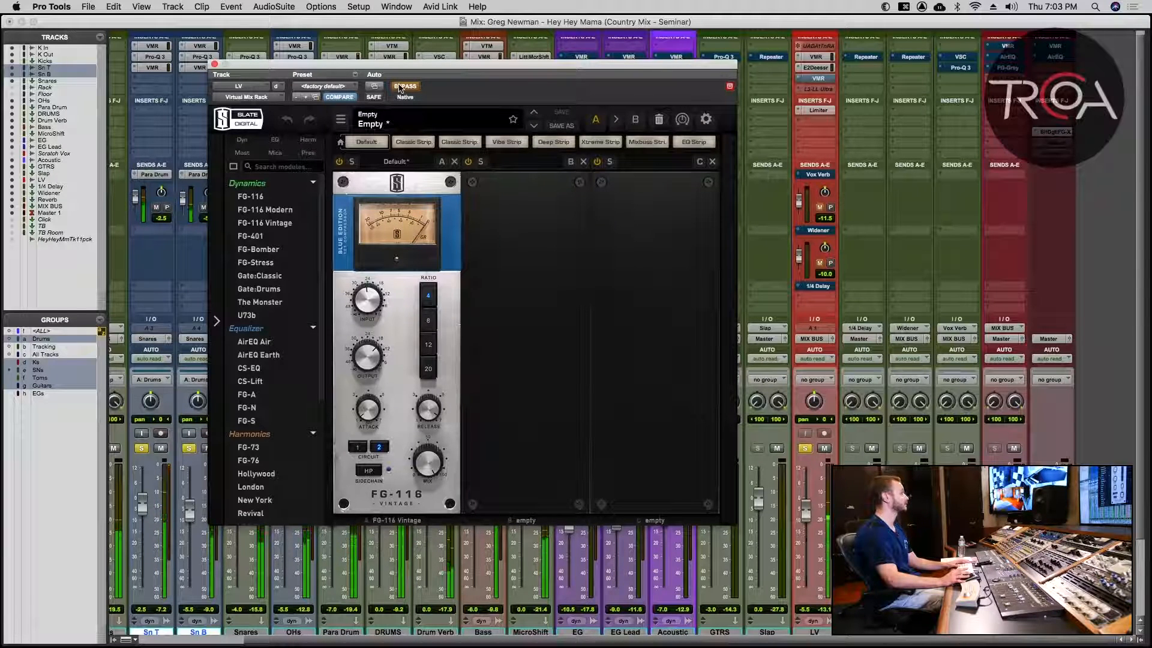
click(400, 87)
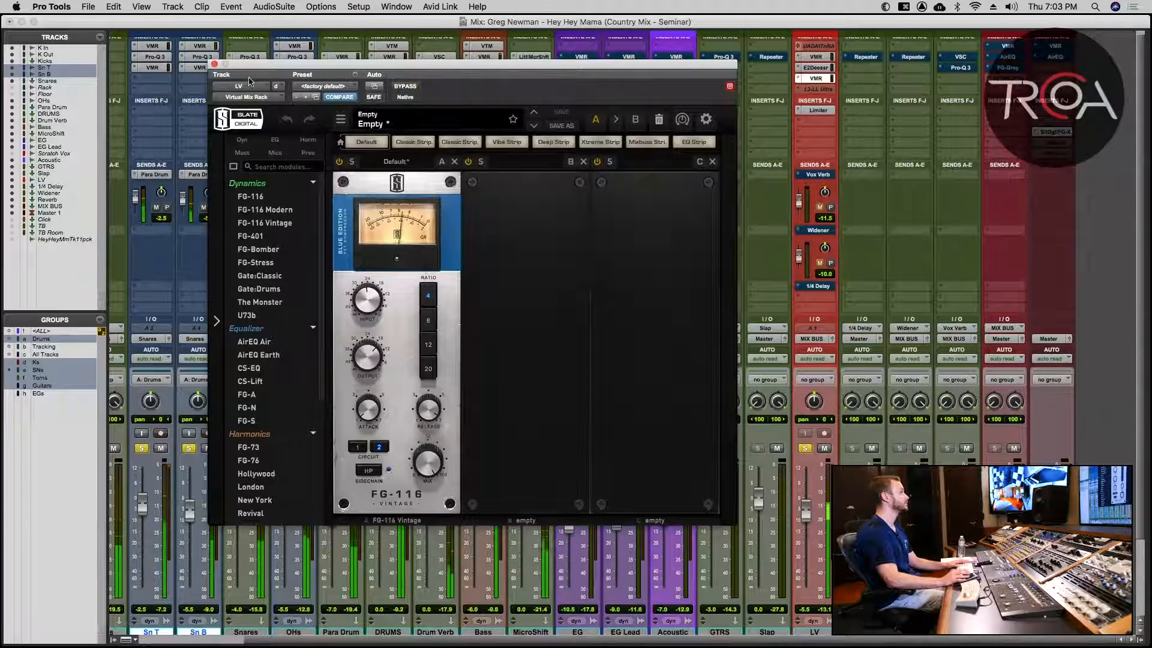
Take the LV track's Limiter insert out of bypass, listen to it during playback, and close the plug-in.
click(214, 63)
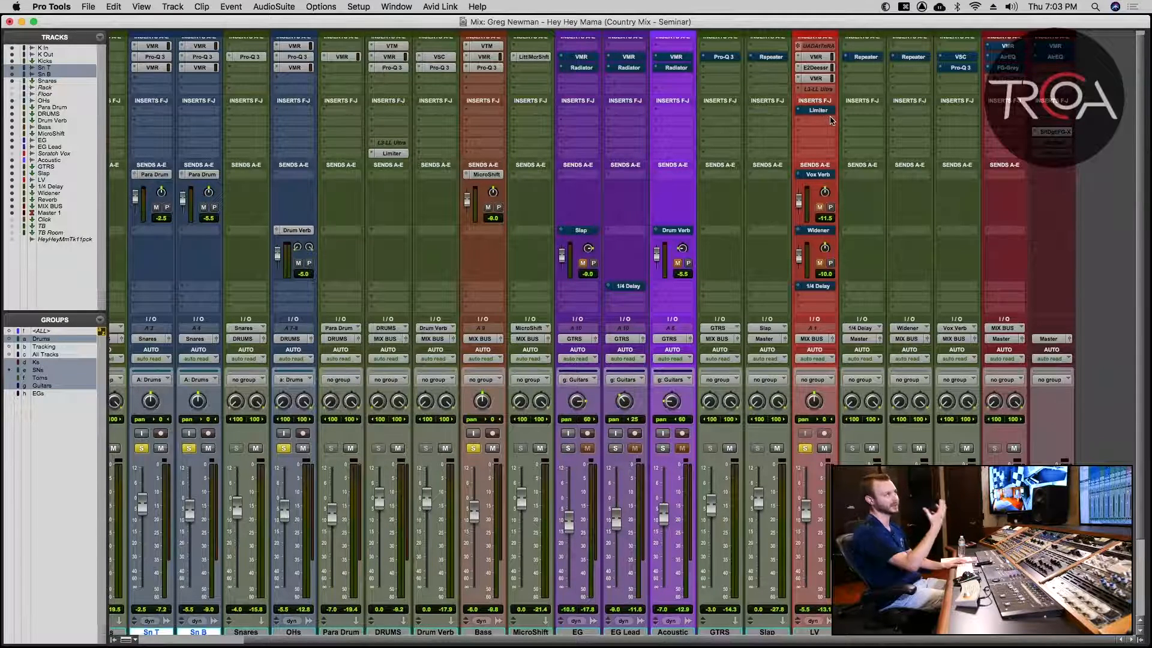
click(826, 111)
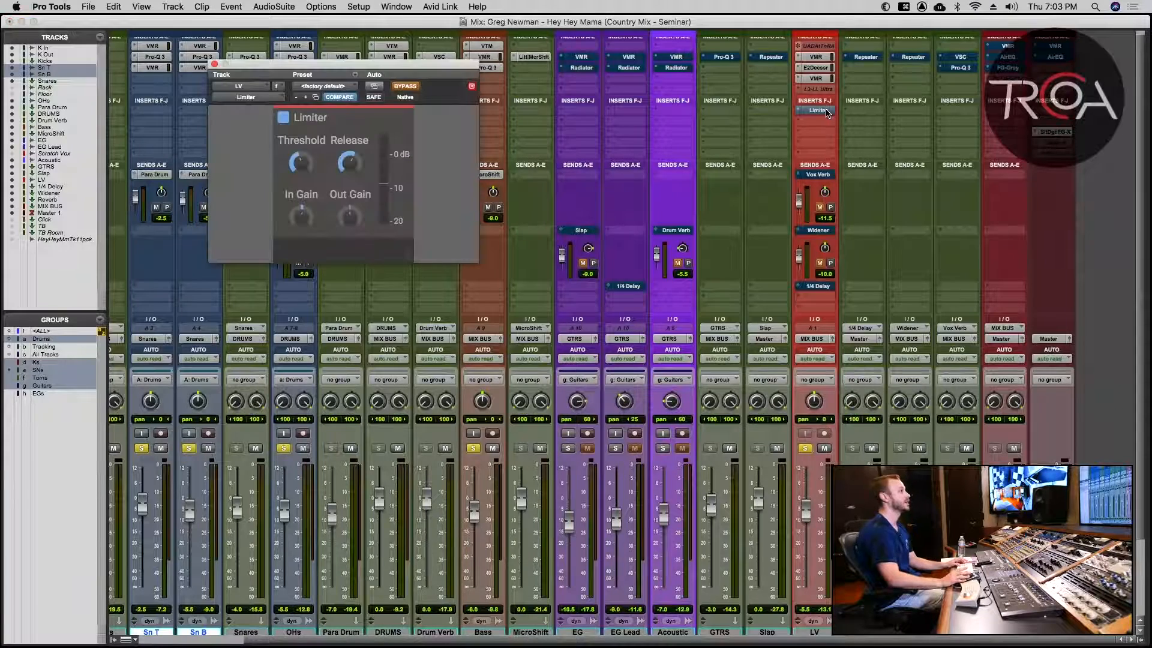
drag(427, 70, 451, 99)
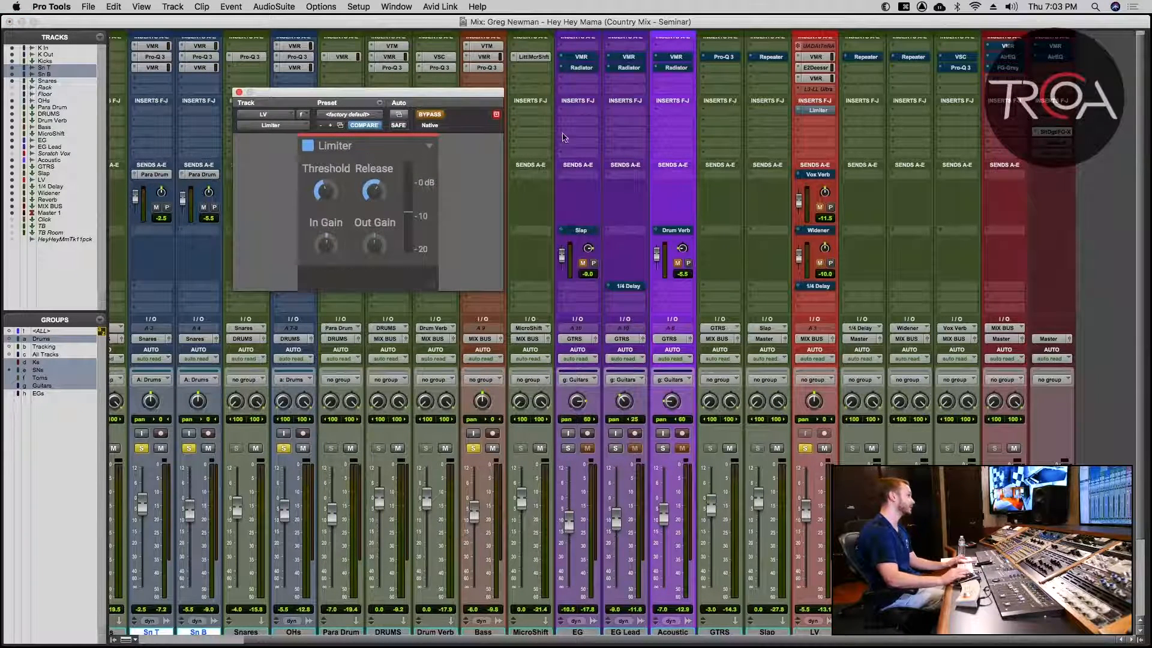
click(430, 116)
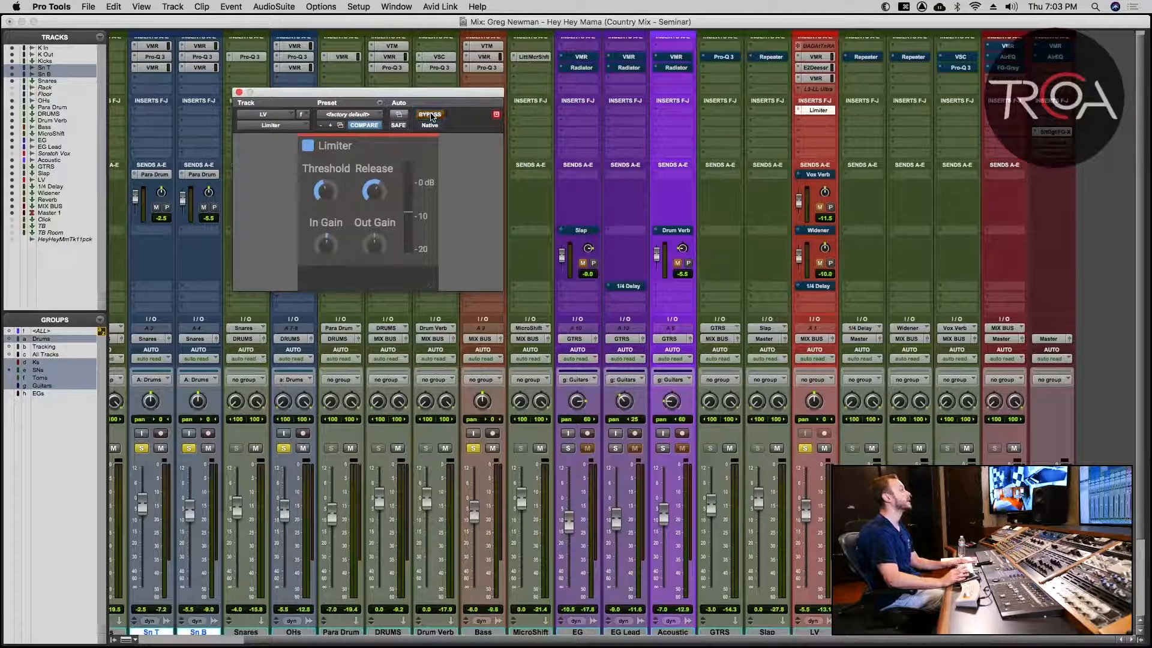
key(space)
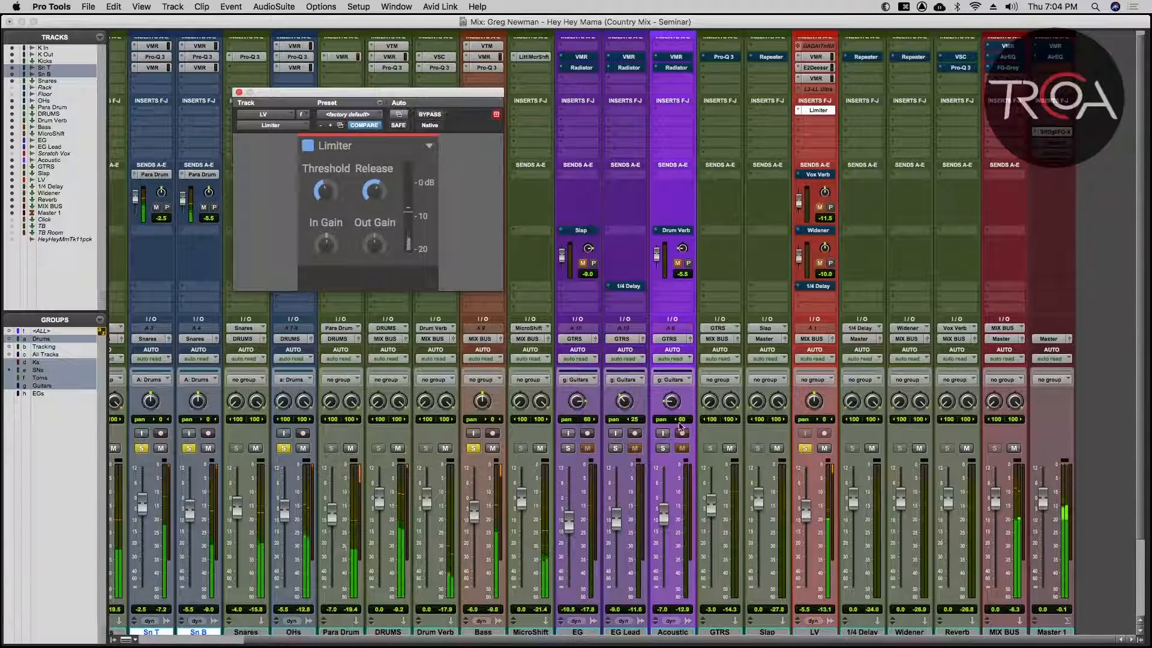
click(859, 603)
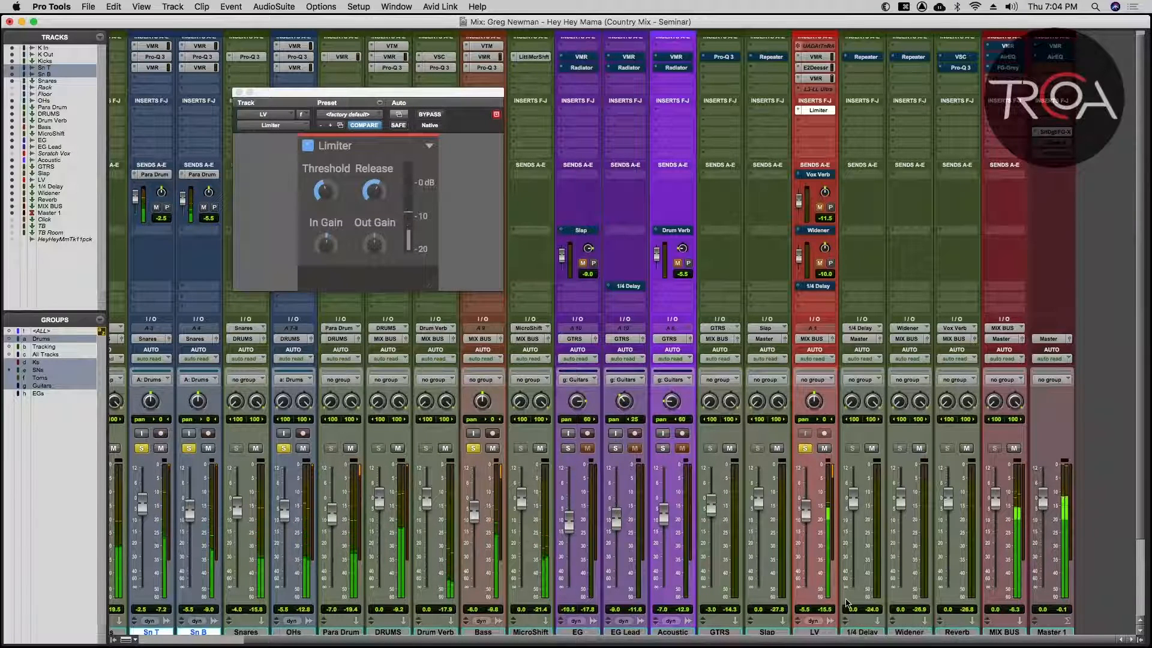
click(238, 92)
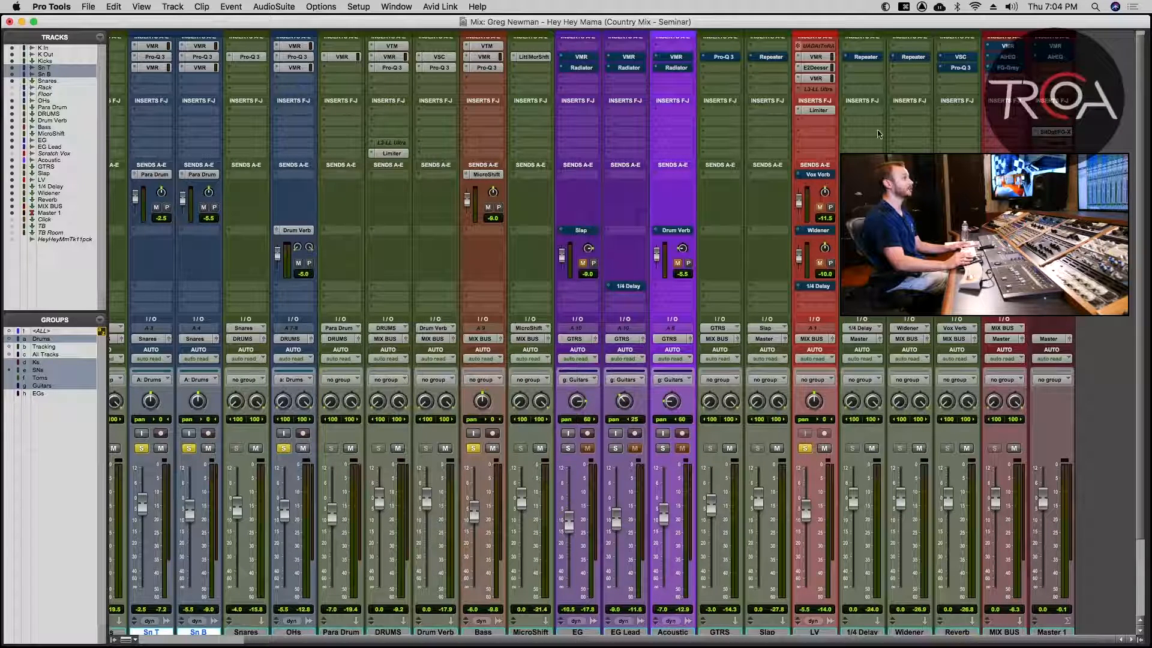
Activate VerbSuite Classics and Pro-Q 3 on the Reverb track, close them, and audition the LV track's Vox Verb send during playback.
click(958, 57)
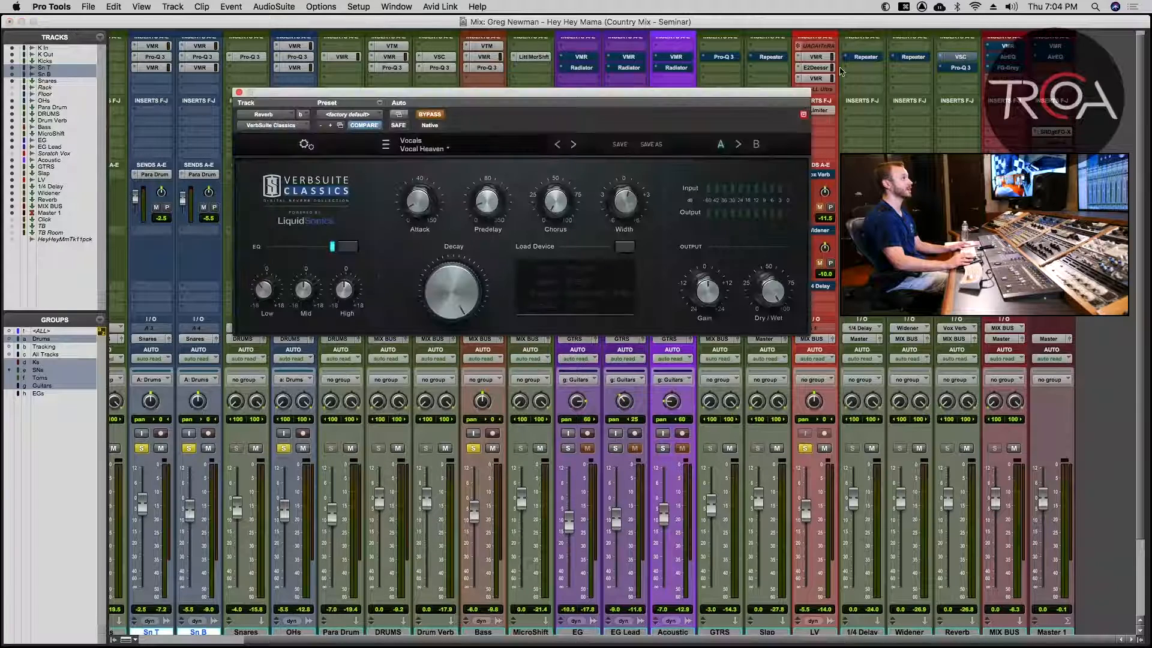
click(430, 115)
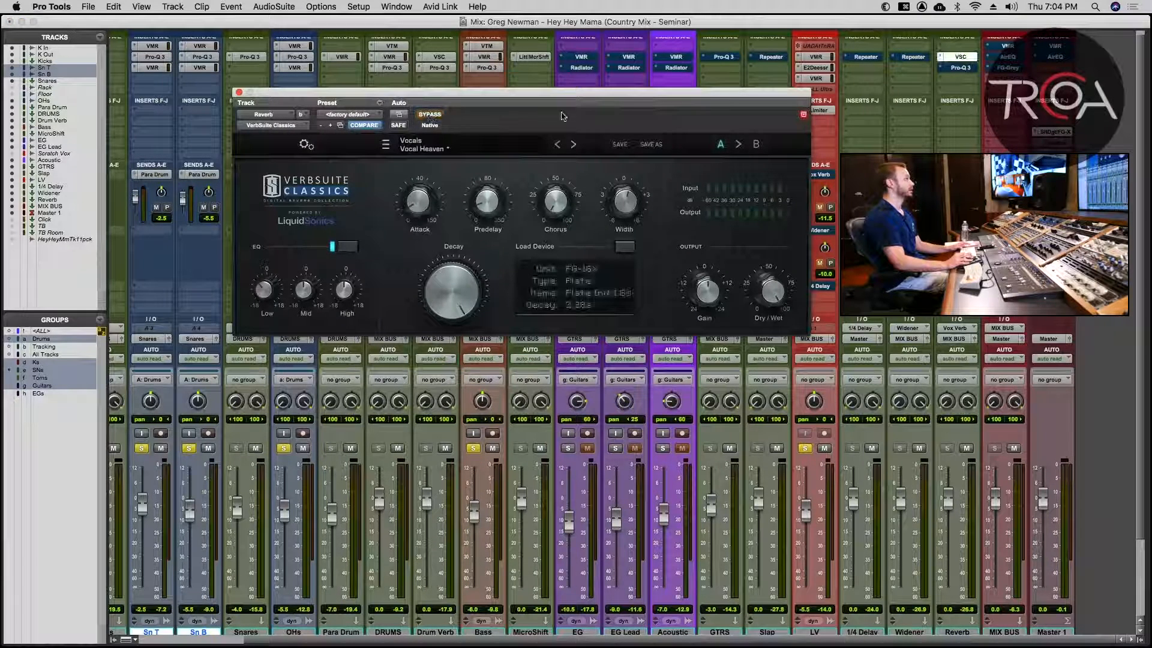
click(958, 69)
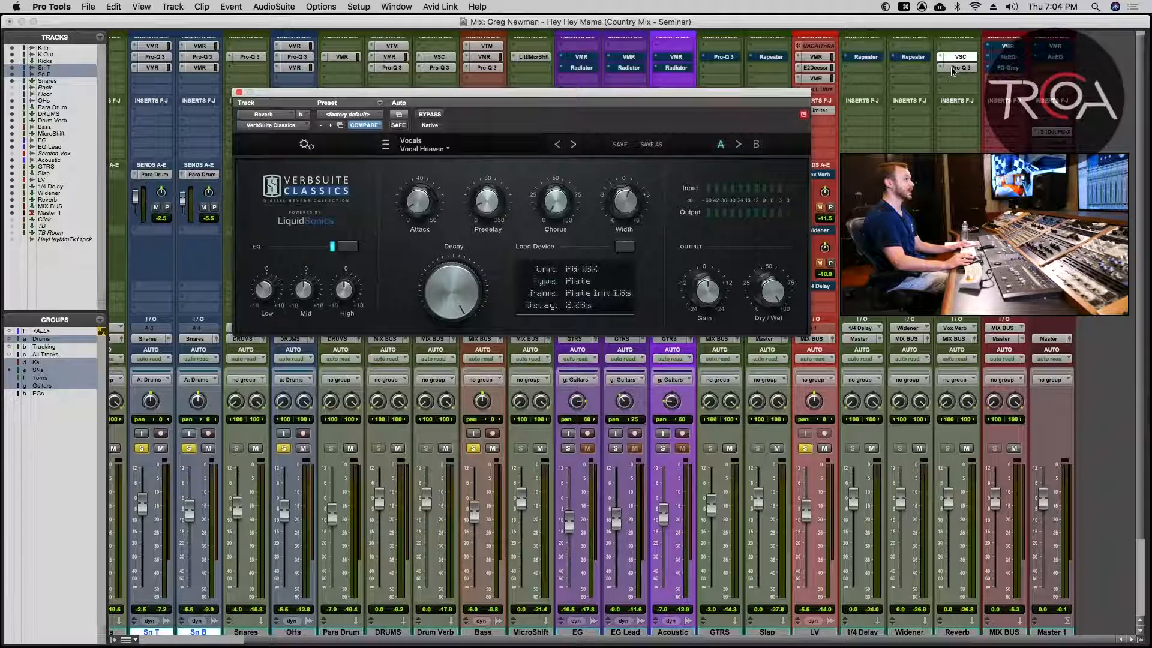
click(957, 67)
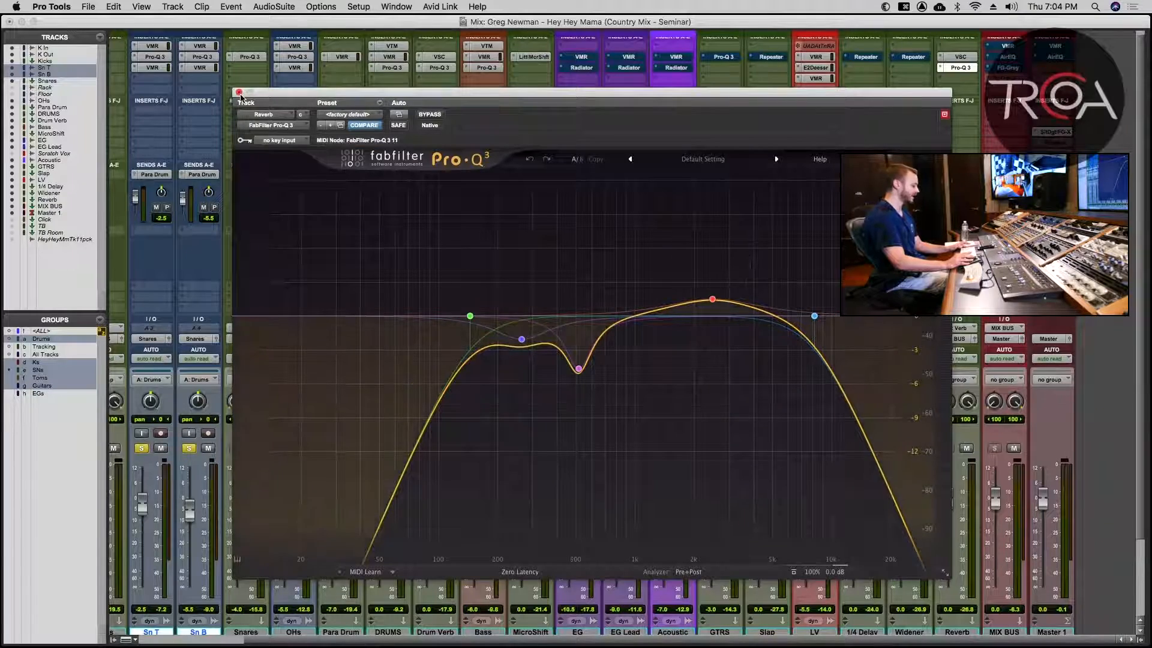
click(239, 92)
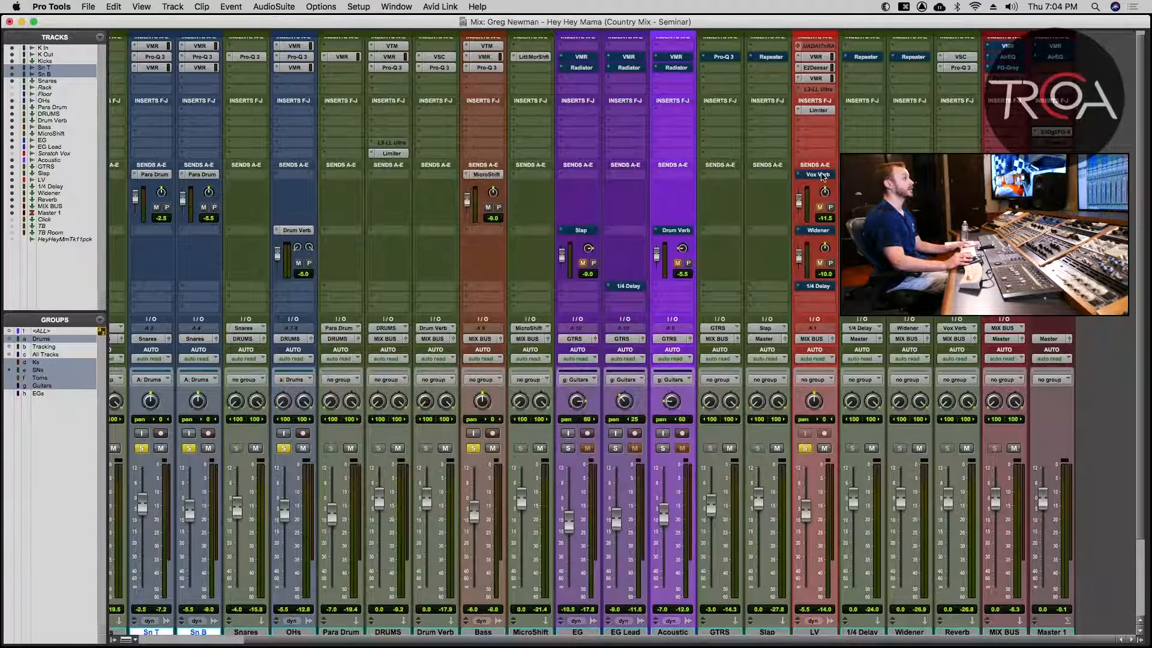
key(space)
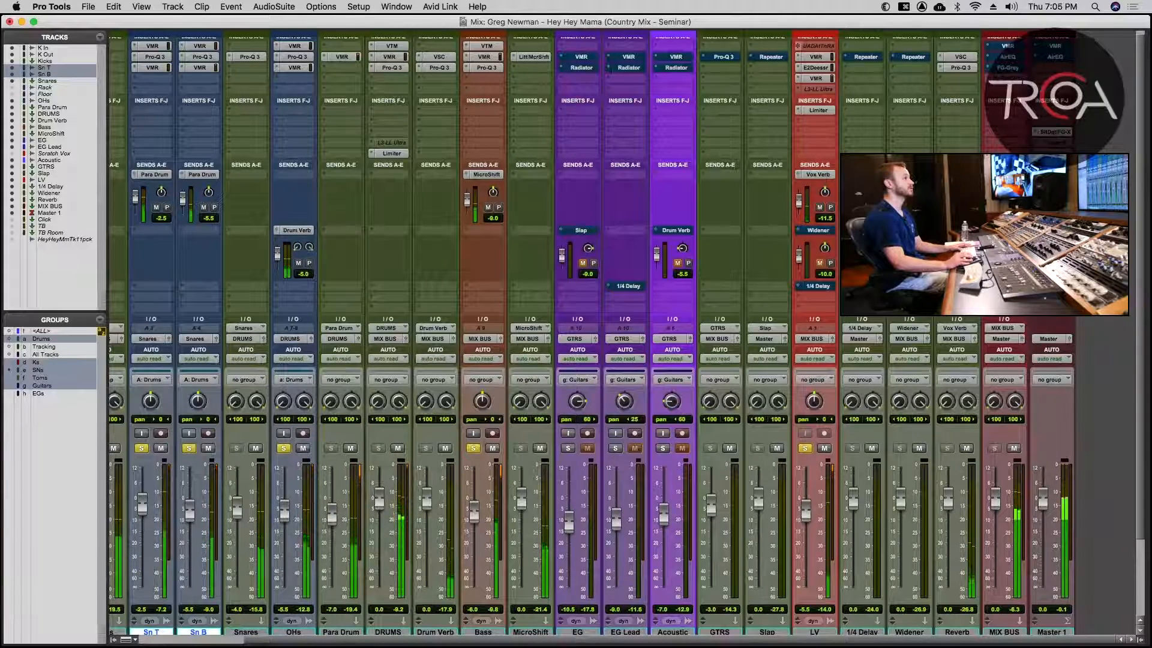
Activate the Repeater insert on the Widener track, review its delay settings, and listen with the LV track's Widener send enabled.
super+click(913, 57)
click(913, 57)
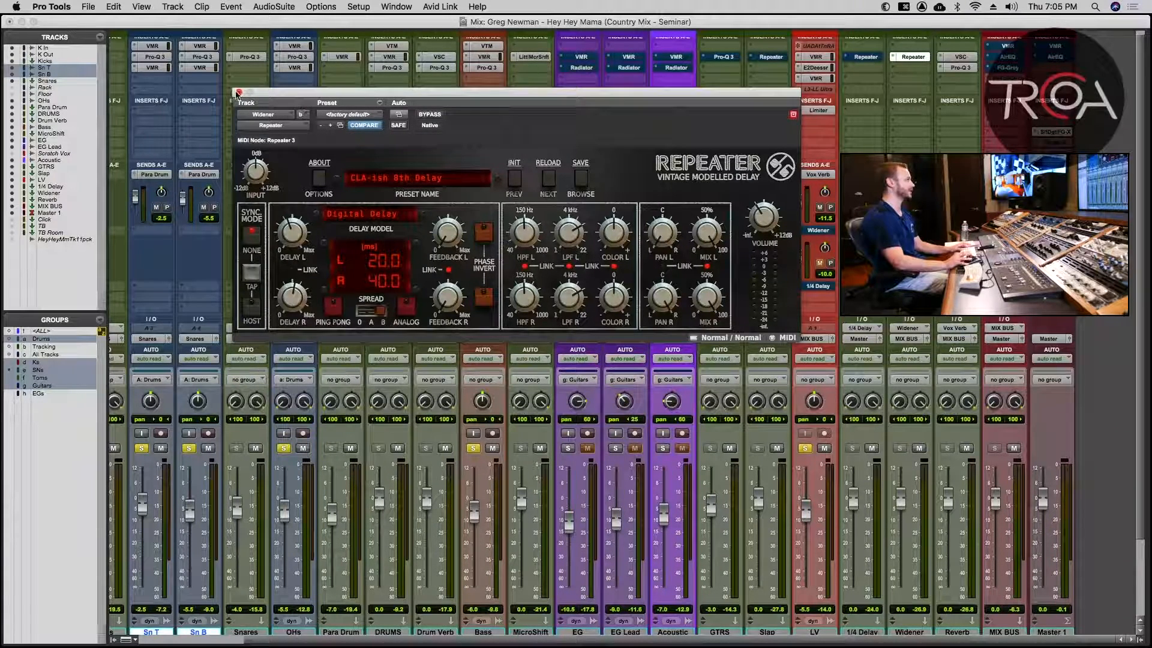
click(238, 94)
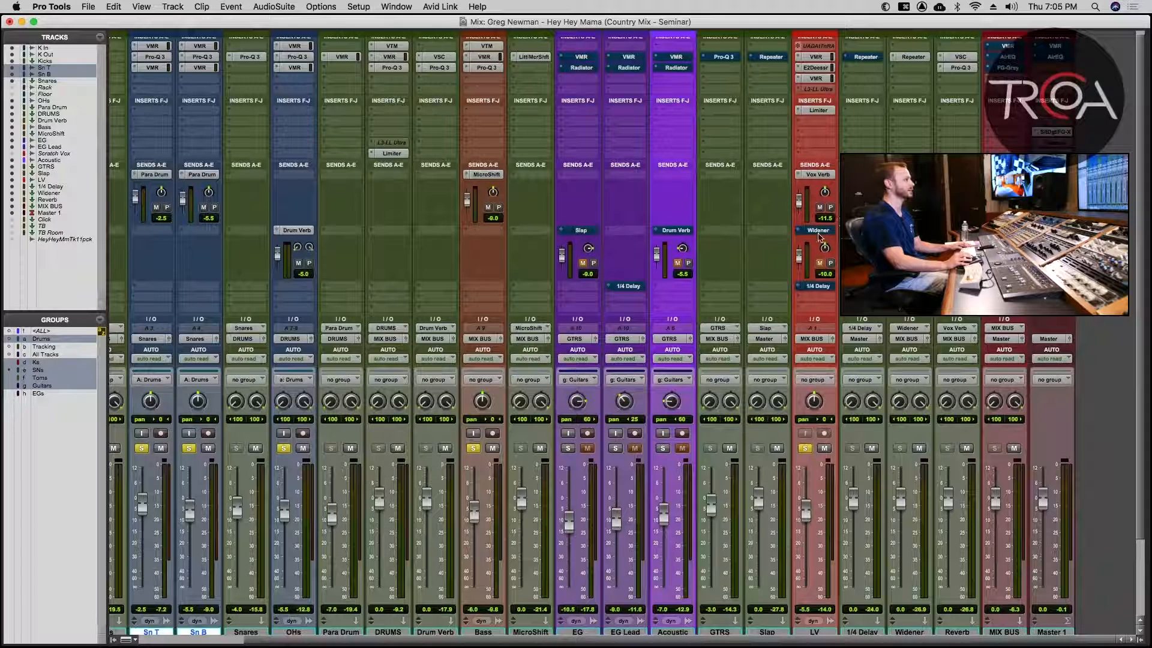
key(space)
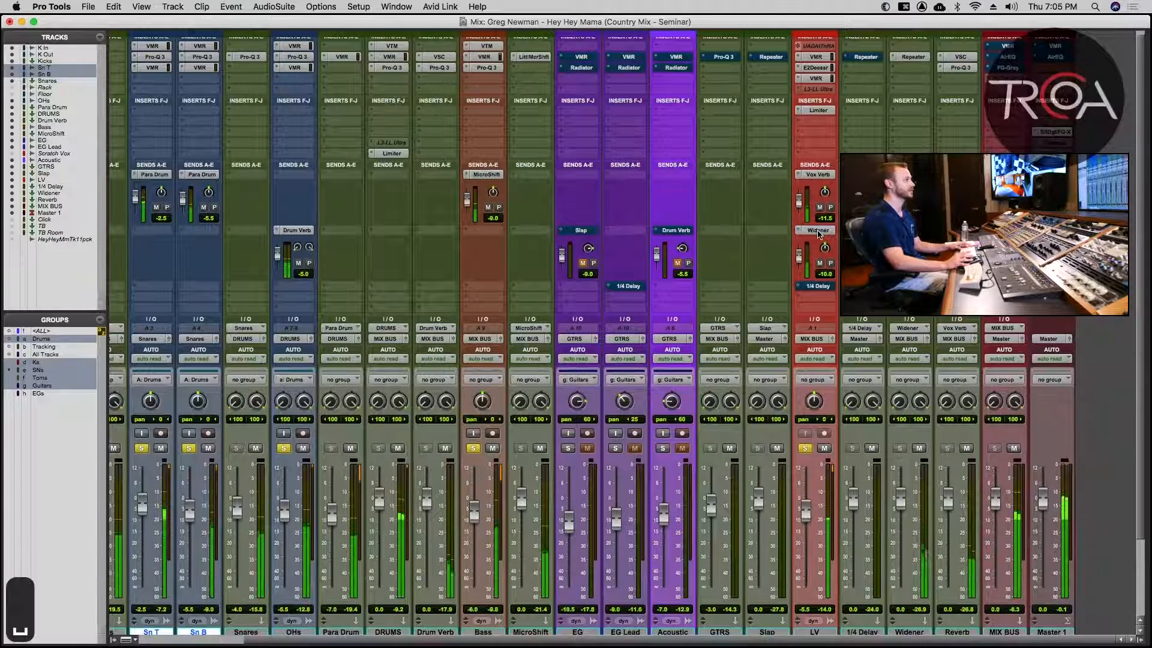
Clear the existing solos, solo only the LV track, and play it with its Widener and Vox Verb sends muted.
alt+click(473, 449)
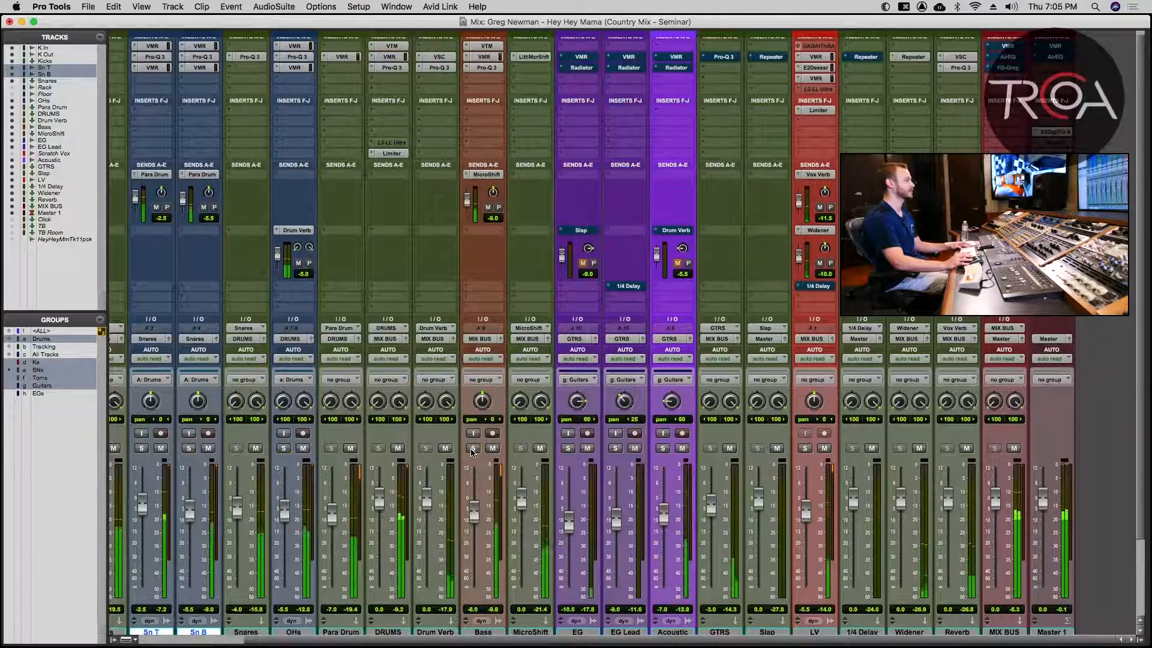
click(805, 448)
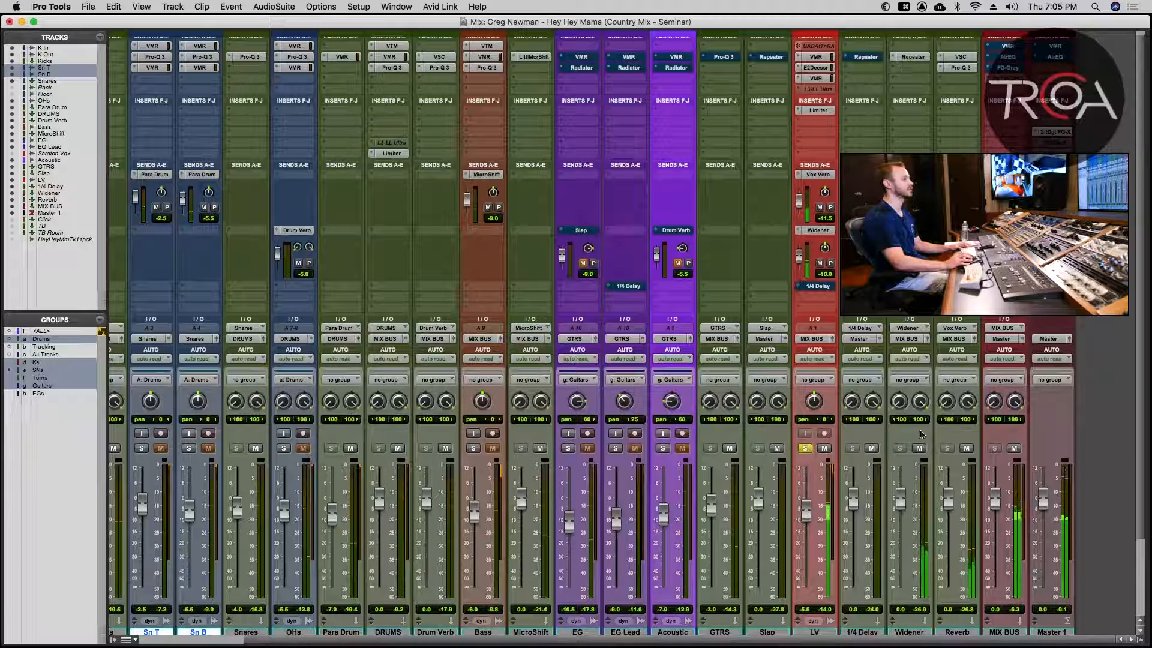
super+click(816, 232)
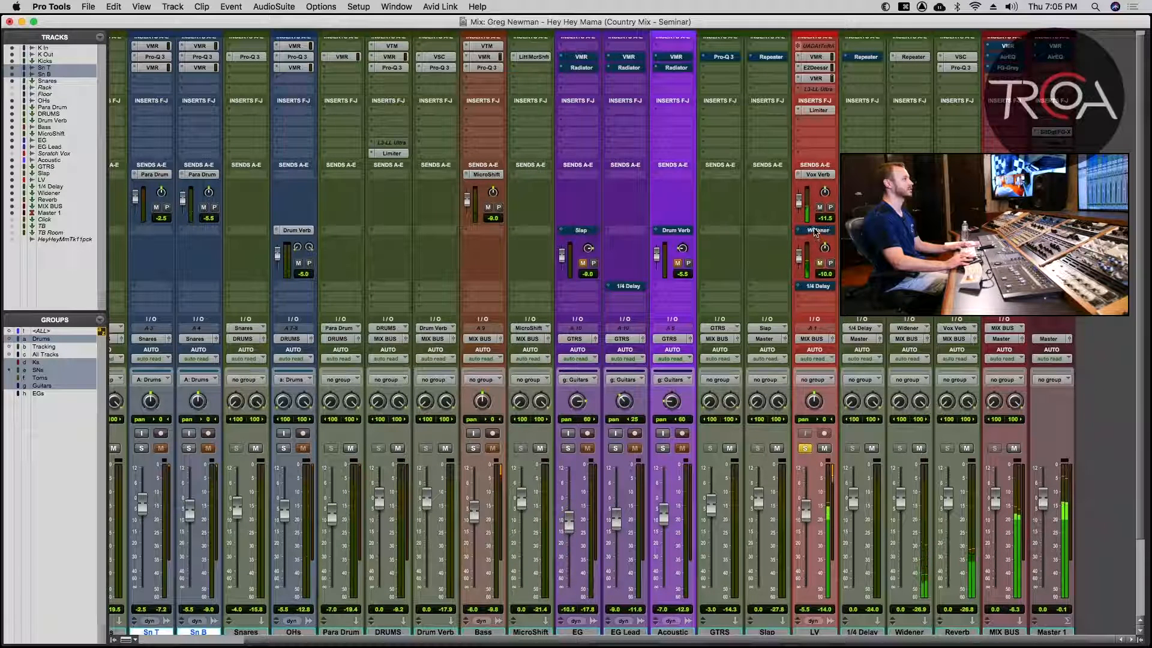
key(space)
super+click(817, 175)
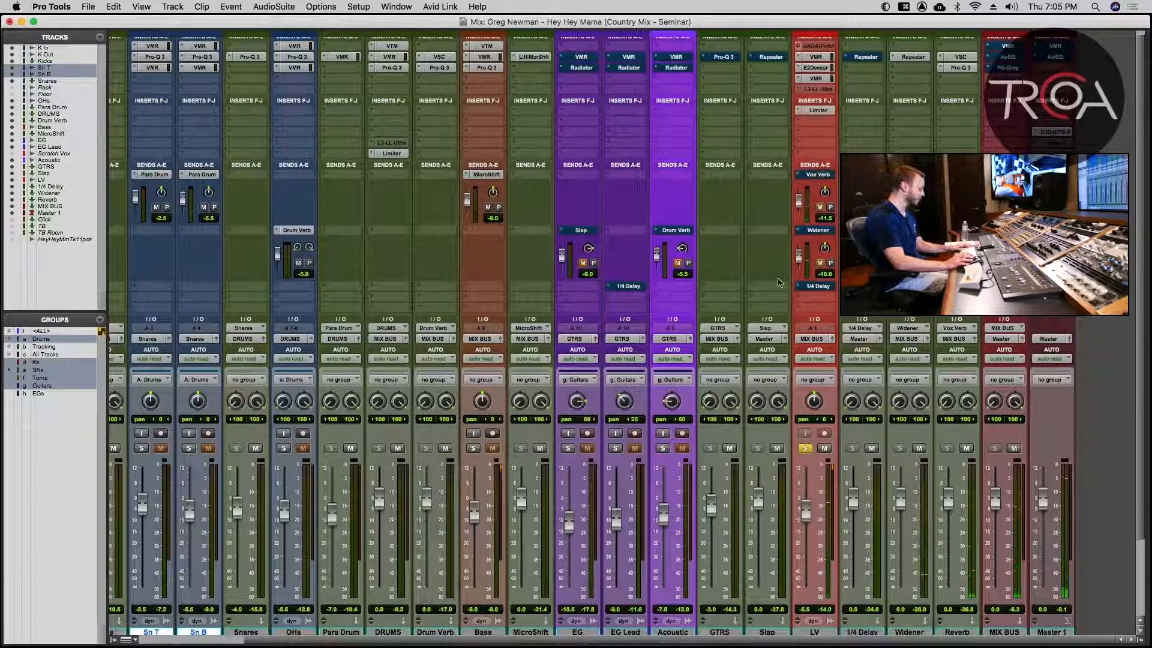
key(space)
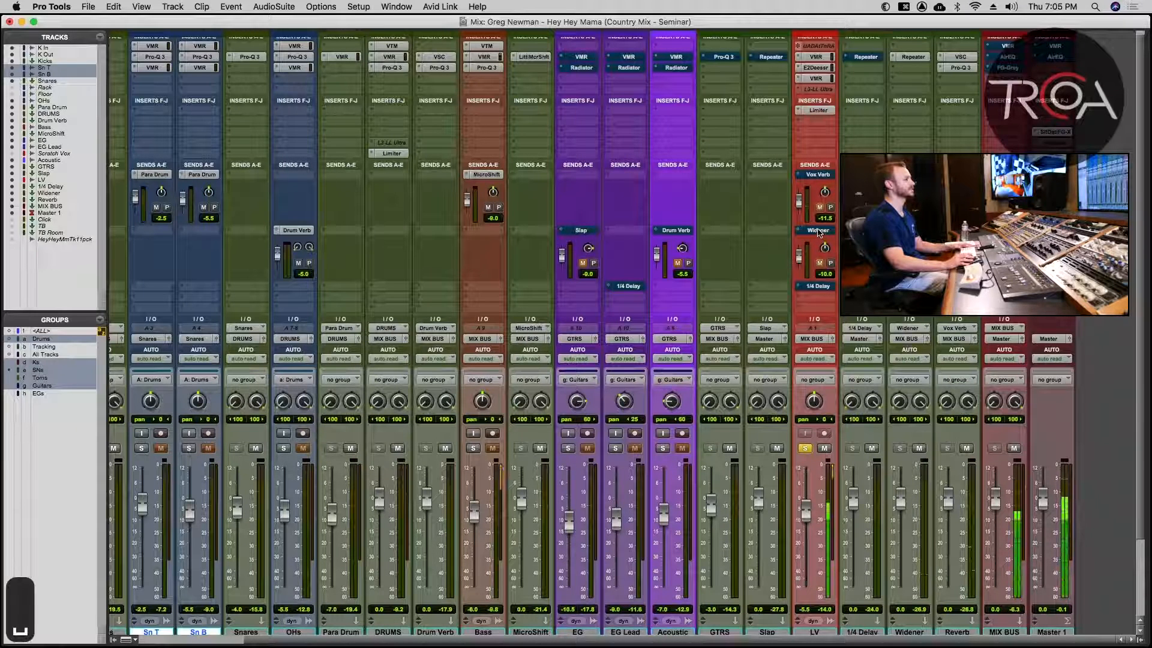
Compare the soloed vocal with the Widener send on and off, leaving both the Widener and Vox Verb sends enabled.
super+click(817, 231)
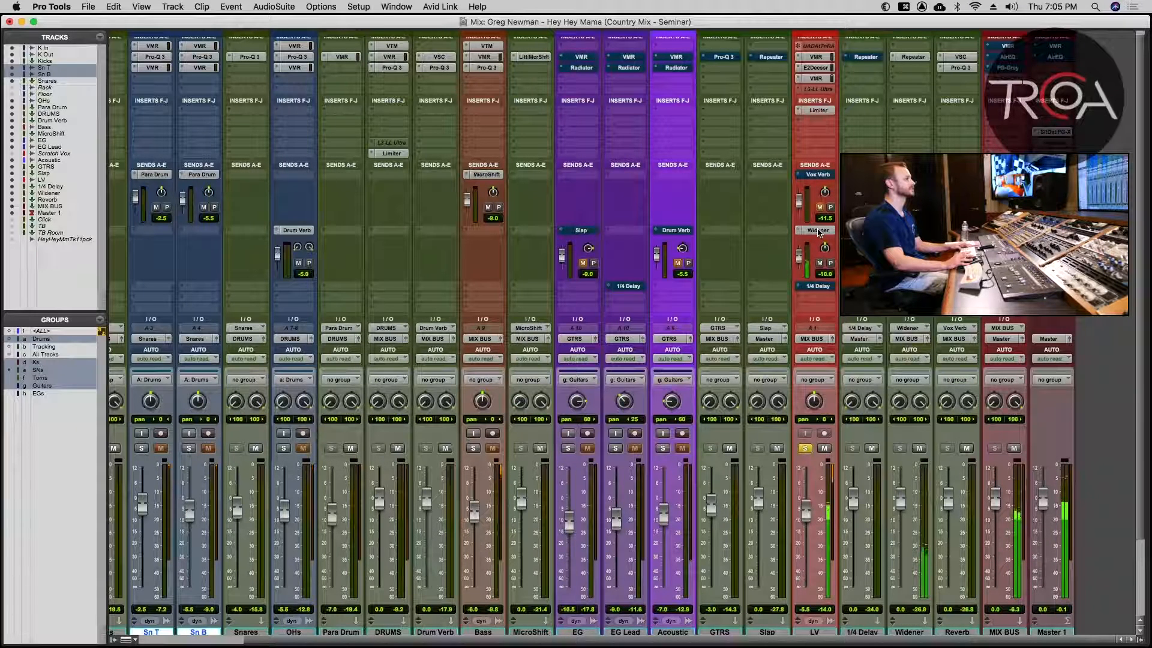
super+click(817, 231)
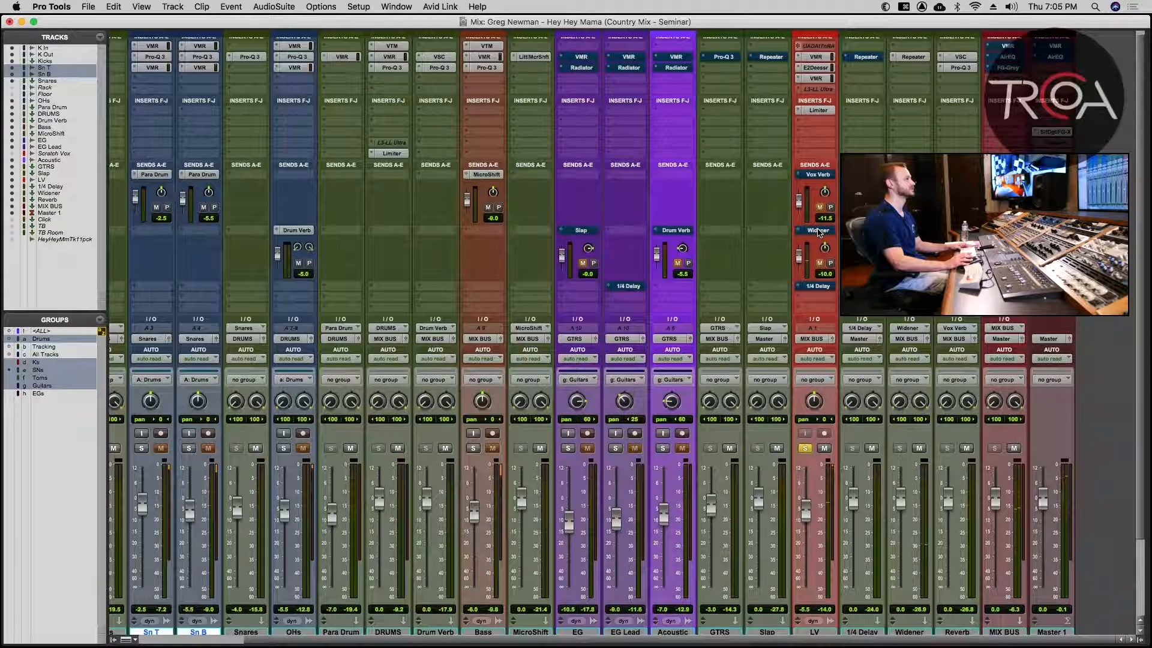
super+click(817, 231)
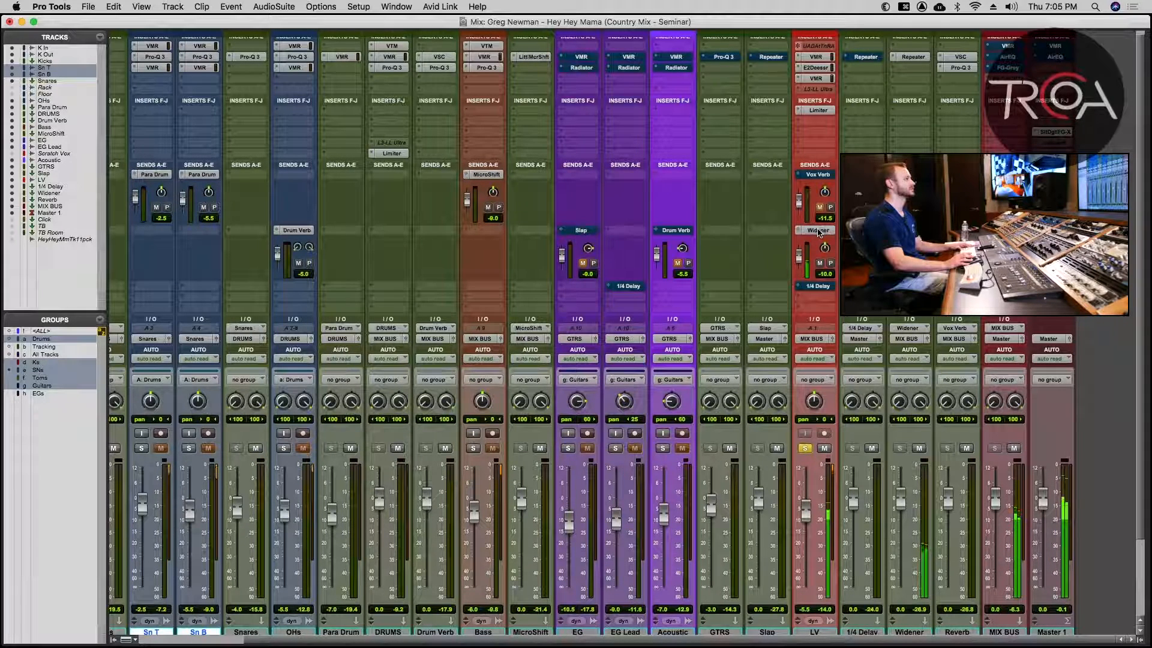
key(space)
super+click(818, 175)
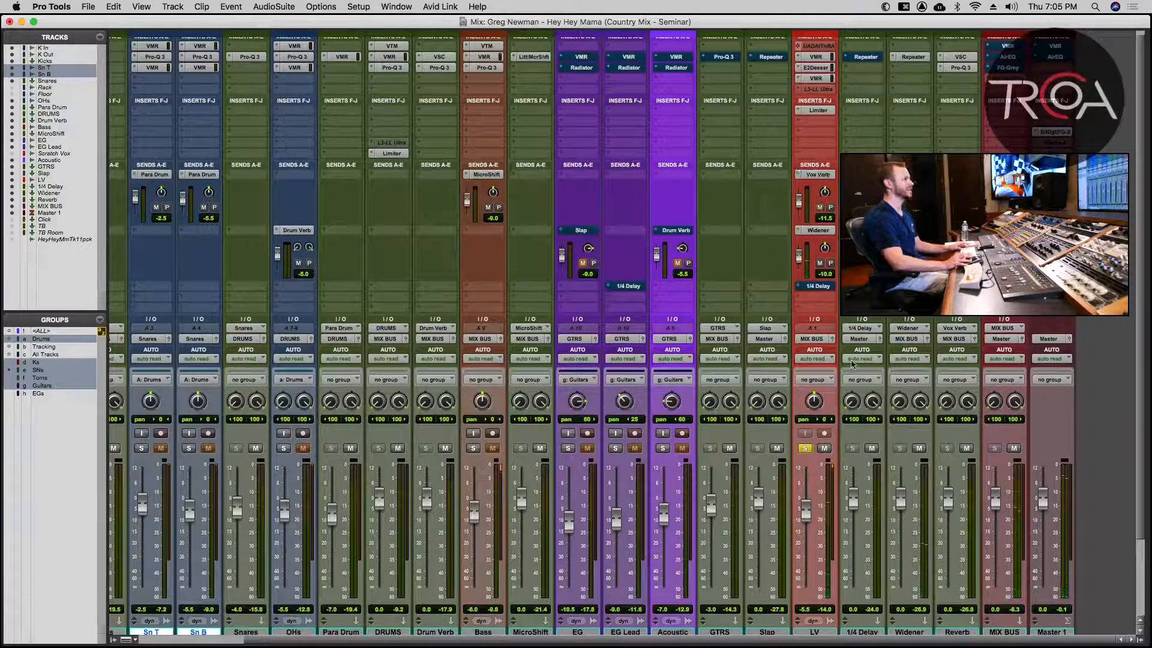
Enable the LV track's 1/4 Delay send, review the Repeater active on the 1/4 Delay track, and audition the soloed vocal.
super+click(825, 287)
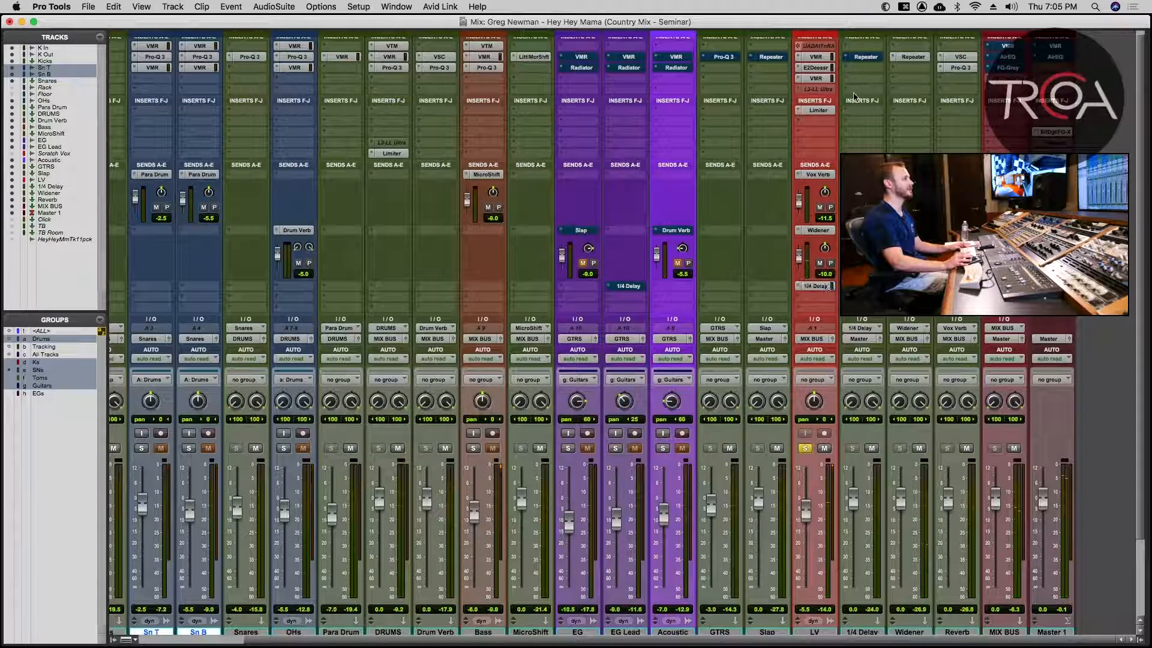
click(866, 57)
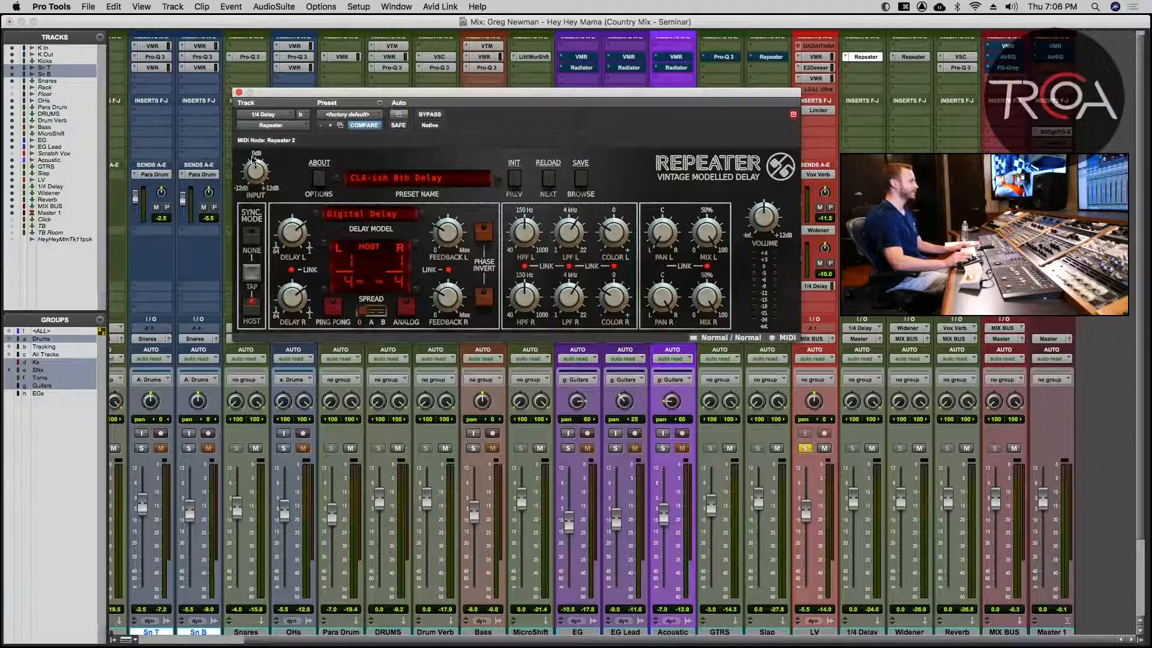
click(239, 92)
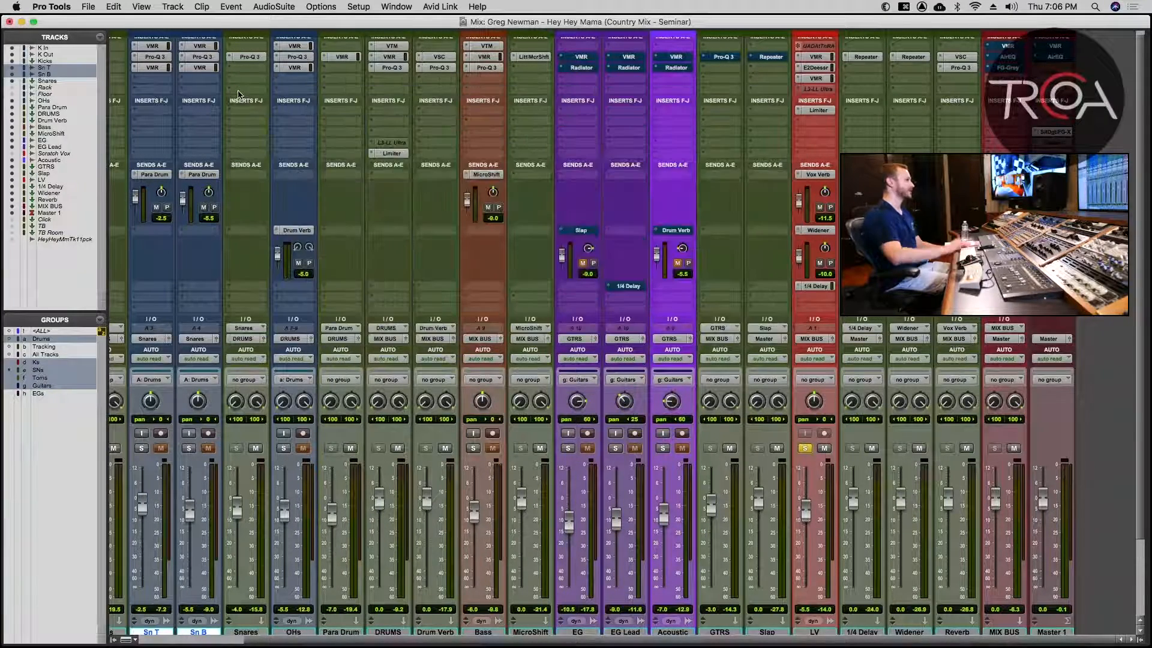
key(space)
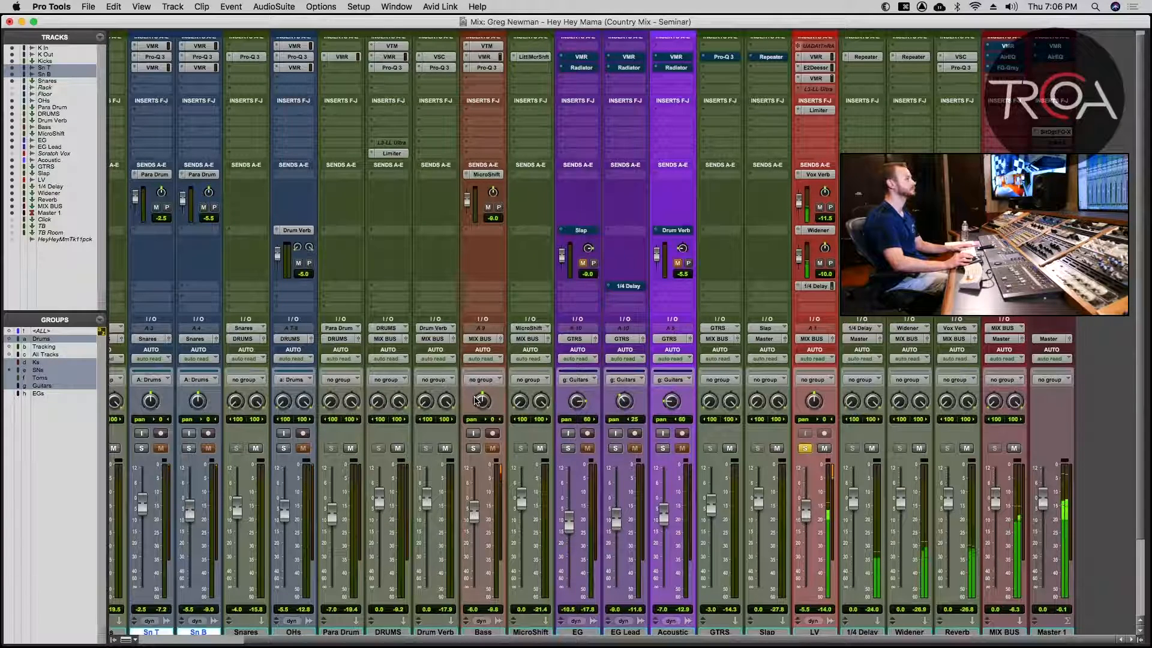
key(space)
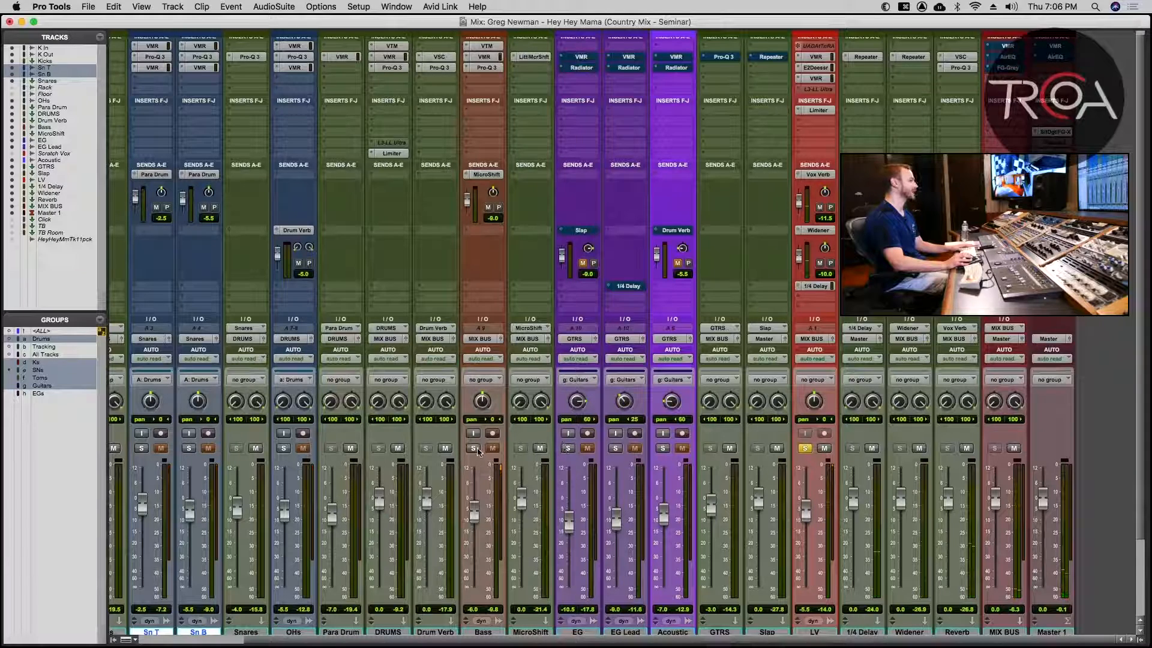
Clear the LV track's solo, audition the full mix, and look over the guitar tracks' channel strips.
click(803, 451)
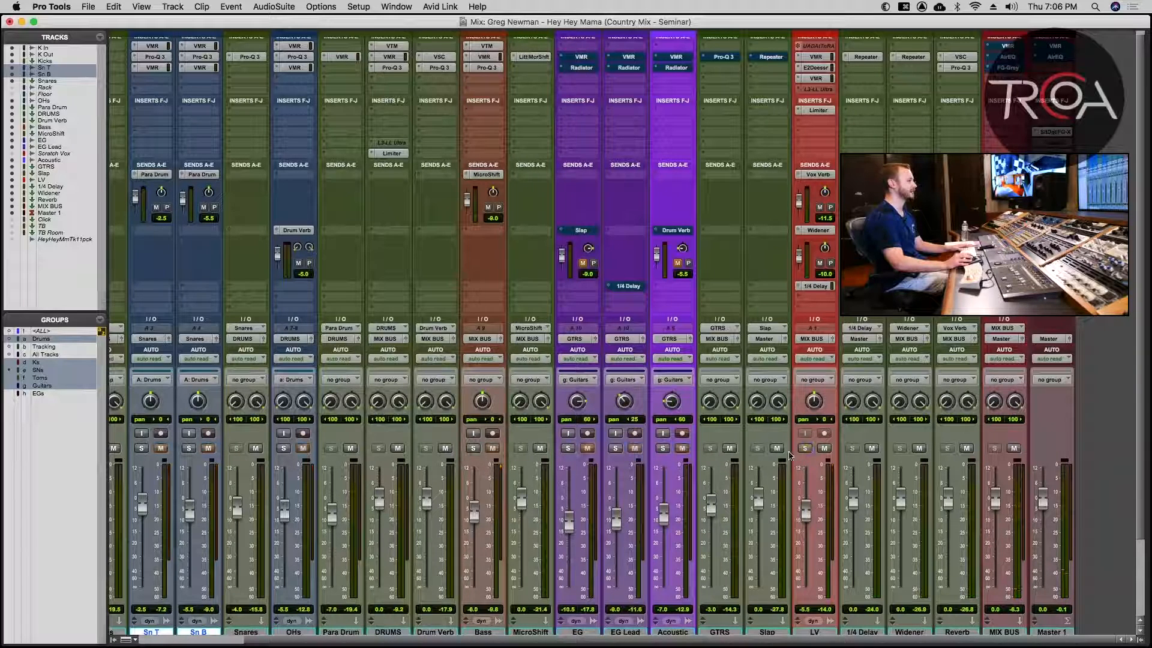
key(space)
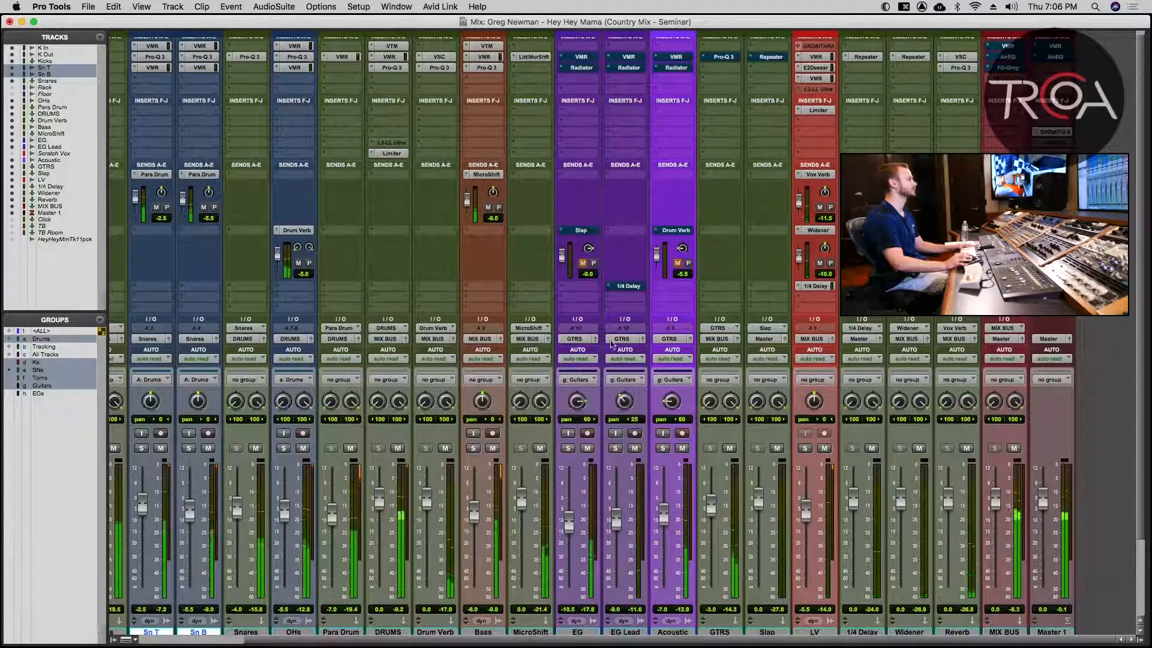
key(space)
scroll(611, 344, up, 1)
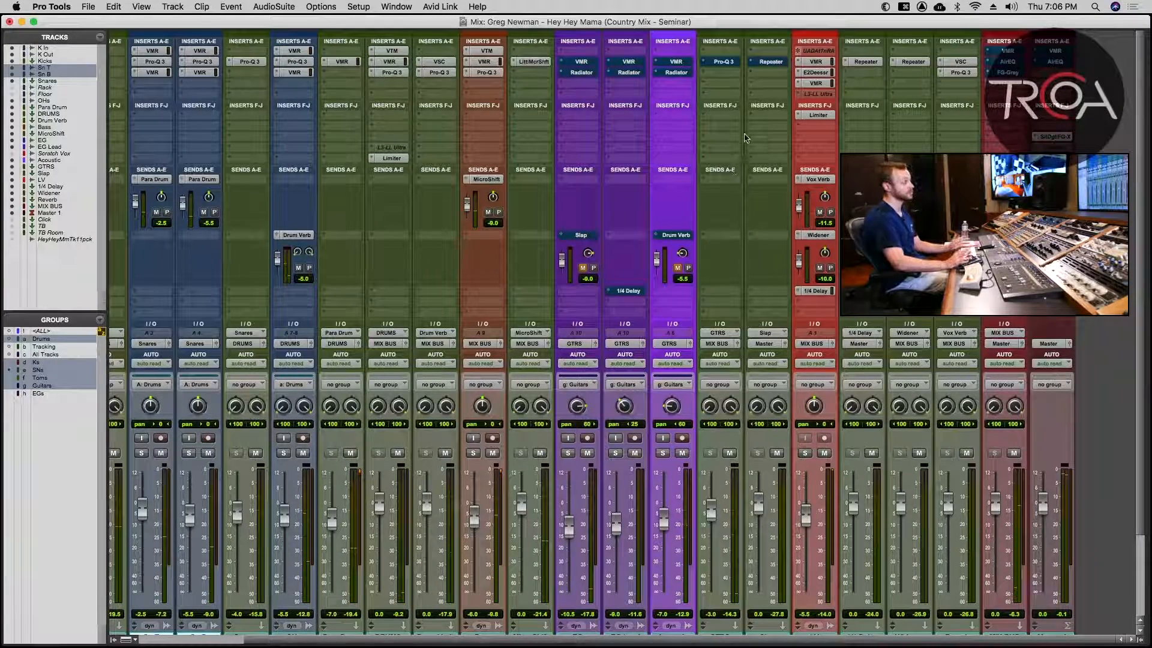
scroll(665, 161, down, 3)
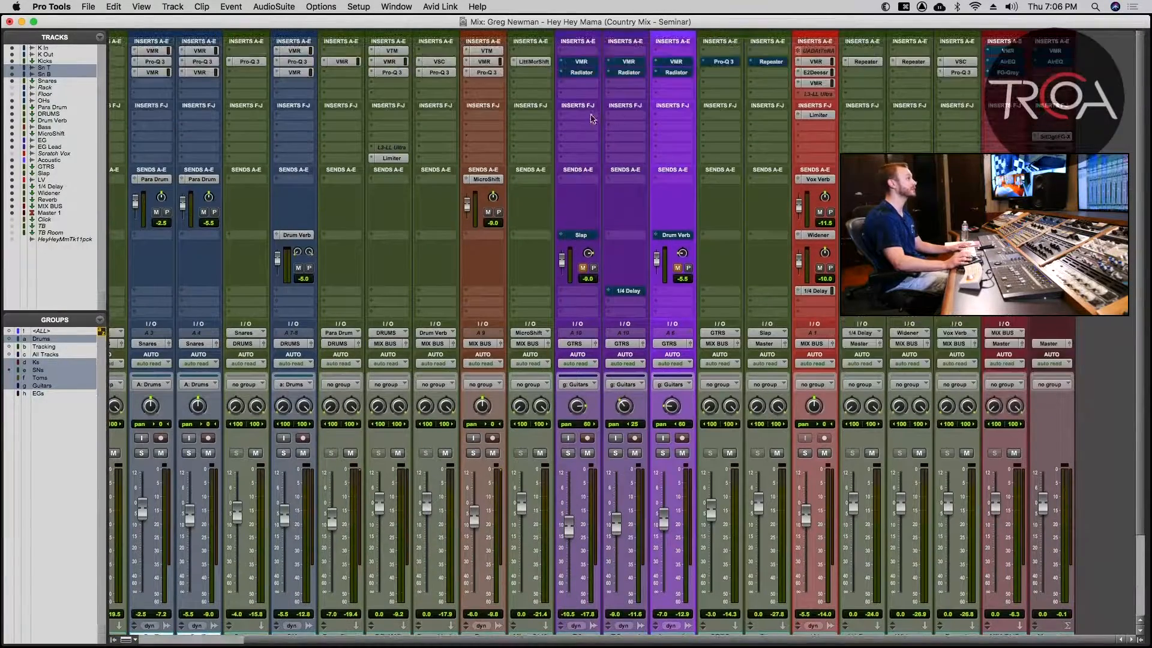
scroll(585, 198, down, 2)
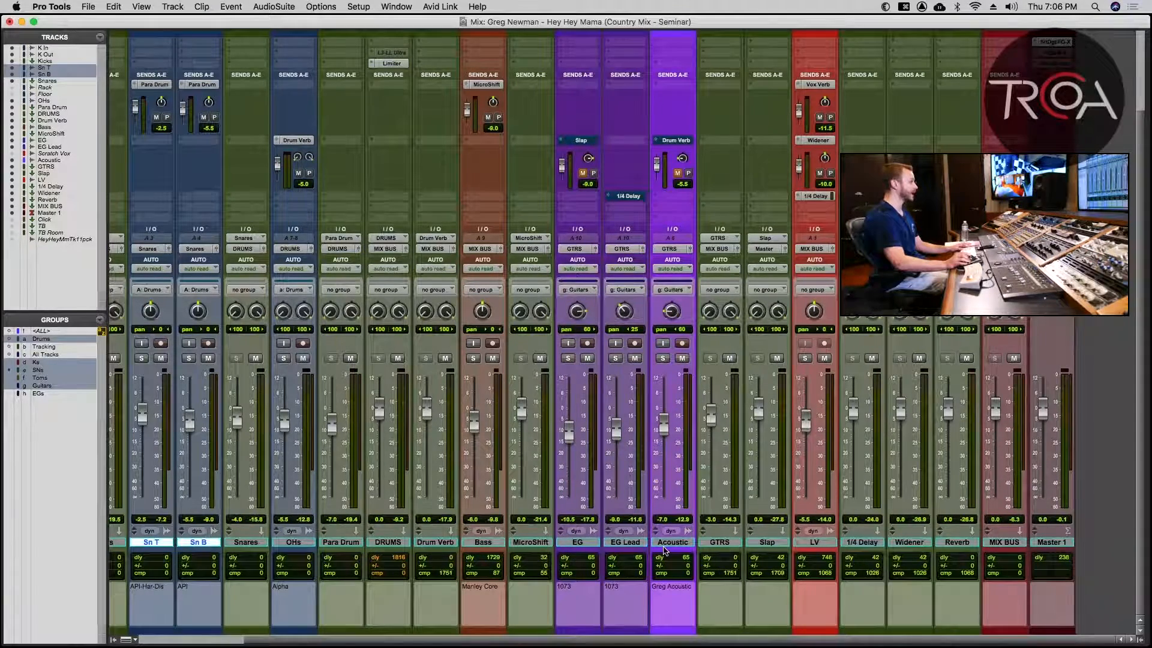
Examine the low-cut curve in the GTRS track's Pro-Q 3, close the plug-in, and look over the guitar channel strips.
scroll(664, 550, up, 5)
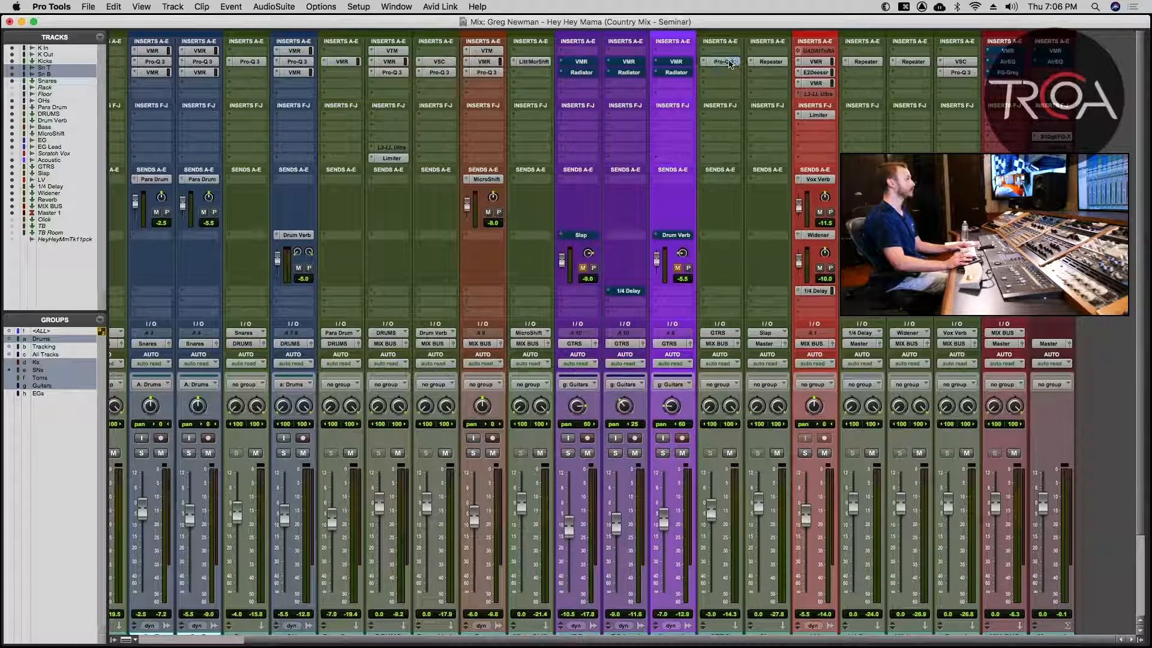
click(726, 62)
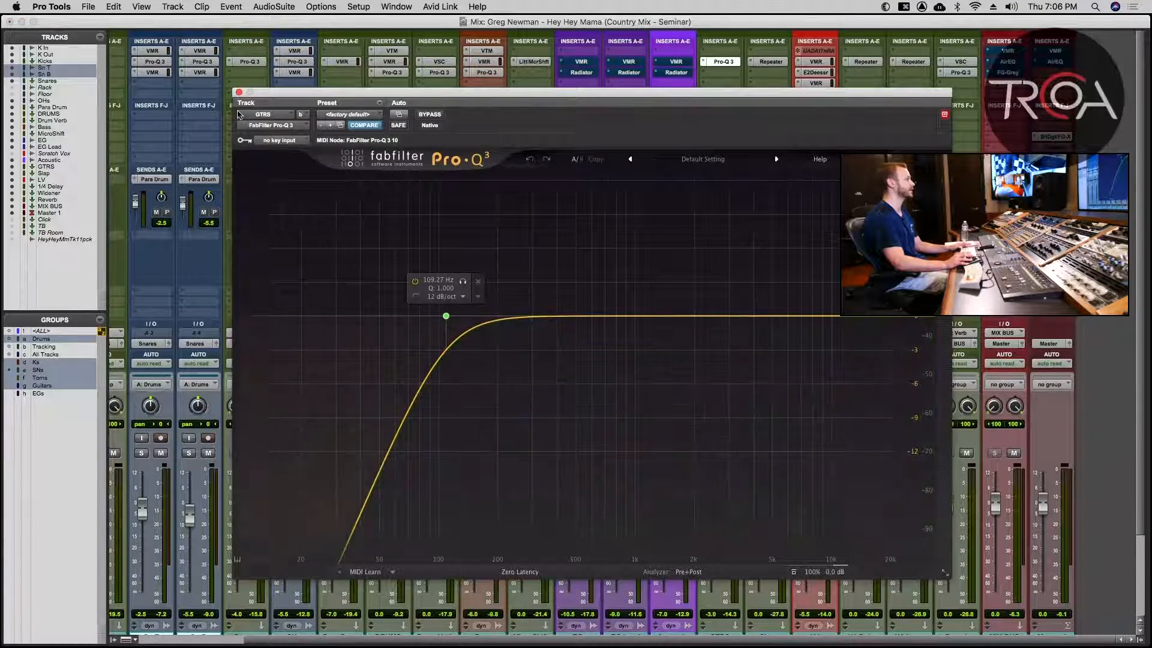
click(239, 92)
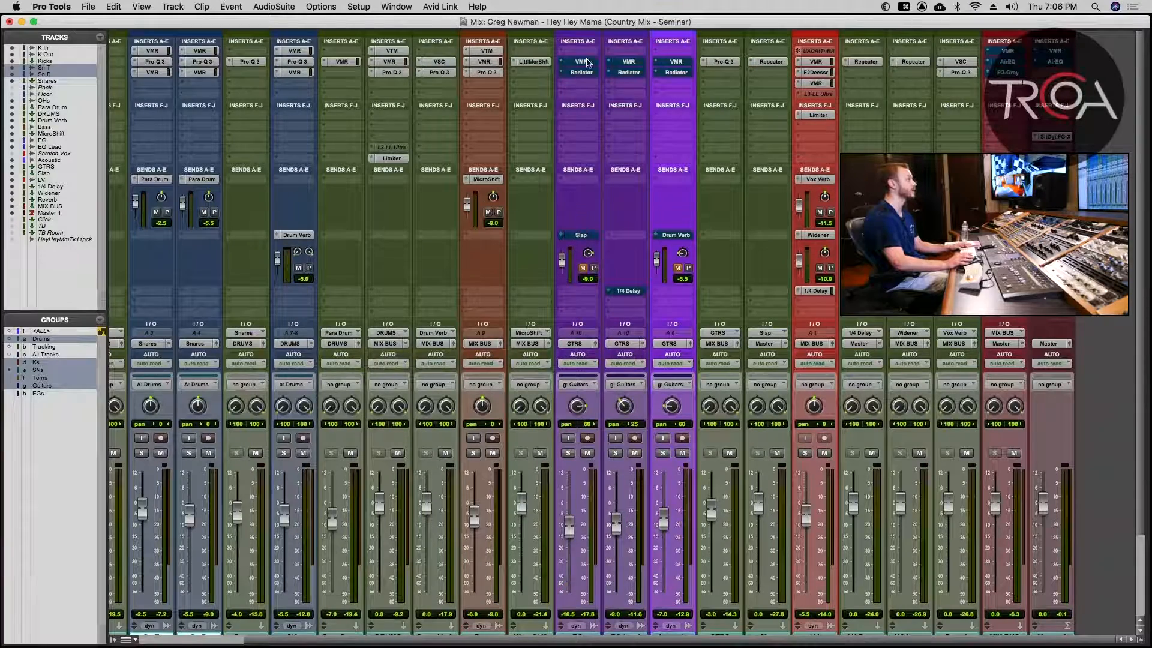
scroll(591, 300, down, 2)
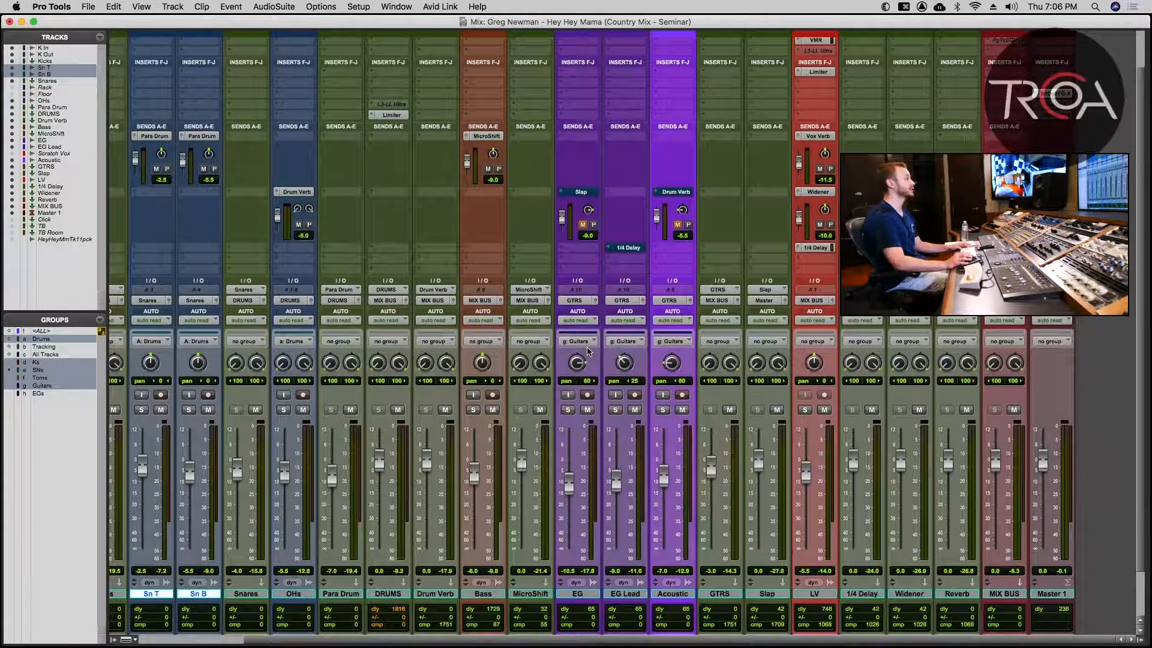
scroll(644, 211, up, 2)
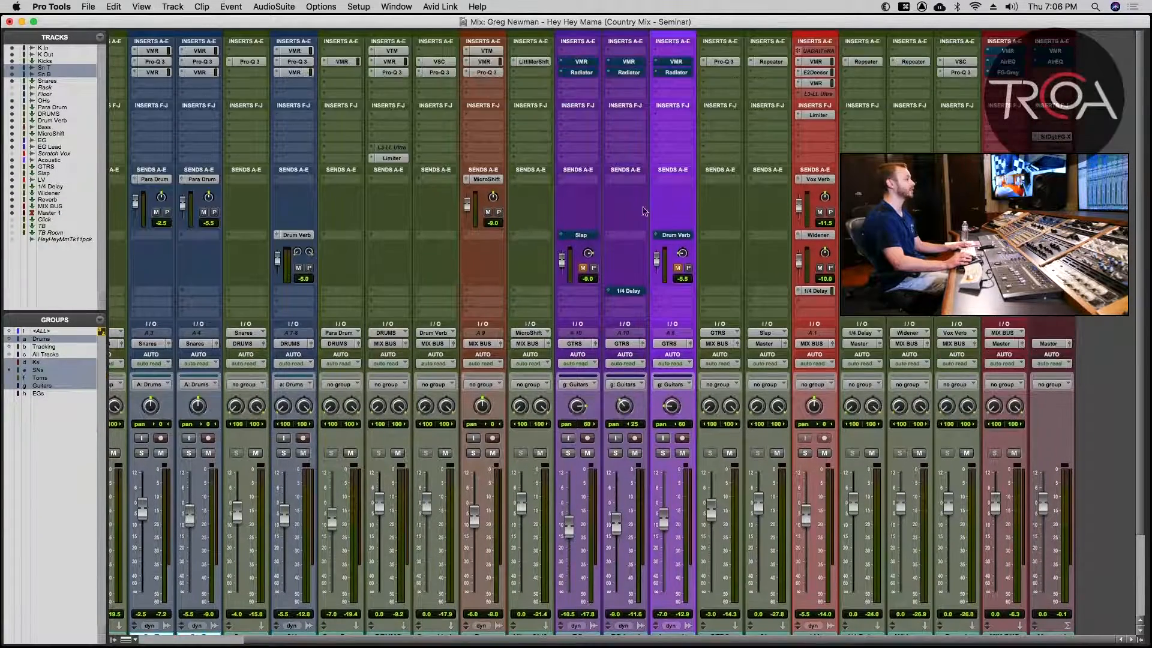
Enable and open the EG track's VMR, placing its window clear of the guitar strips to examine the FG-S and FG-401 modules.
super+click(580, 61)
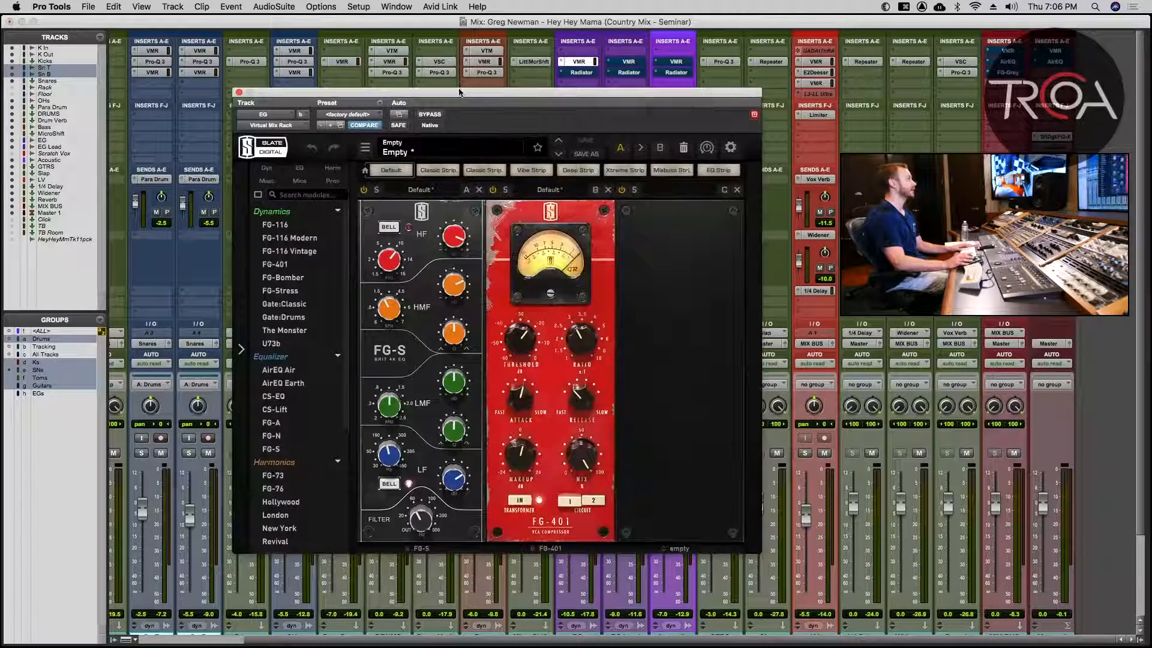
drag(458, 91, 279, 43)
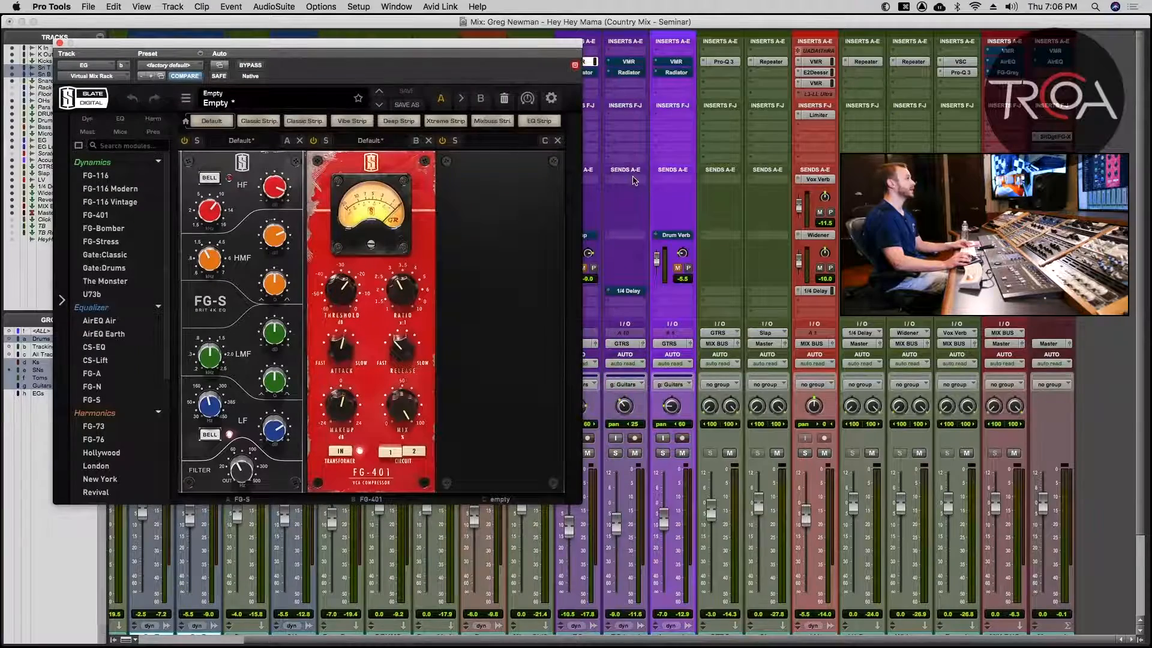
scroll(630, 177, left, 3)
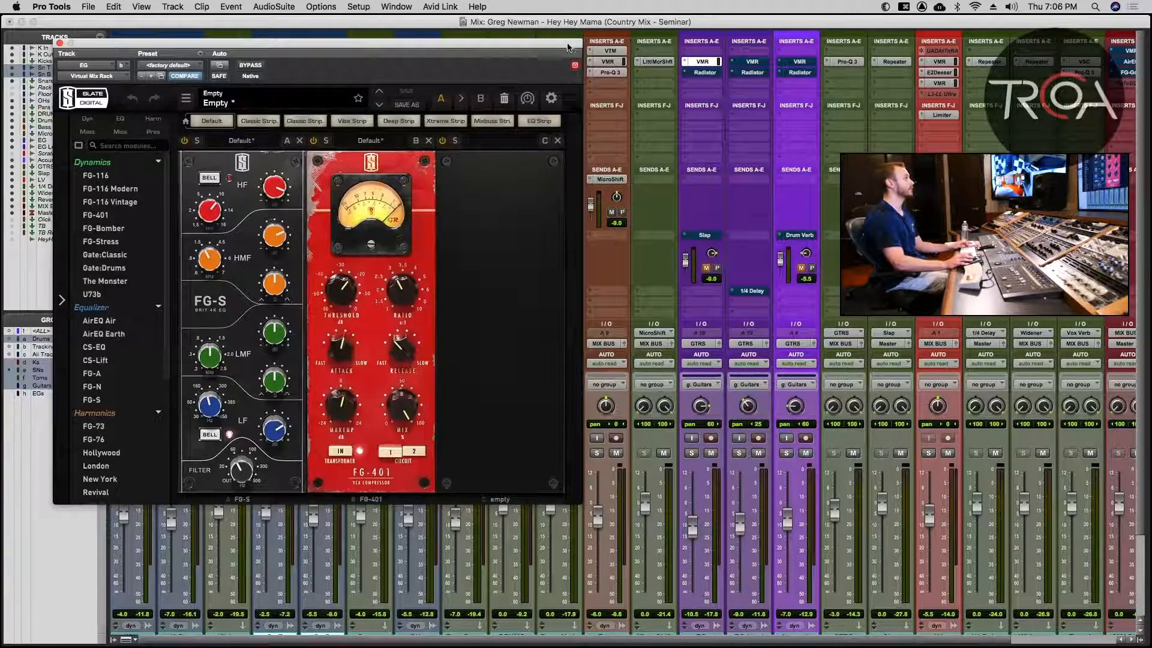
drag(568, 48, 655, 45)
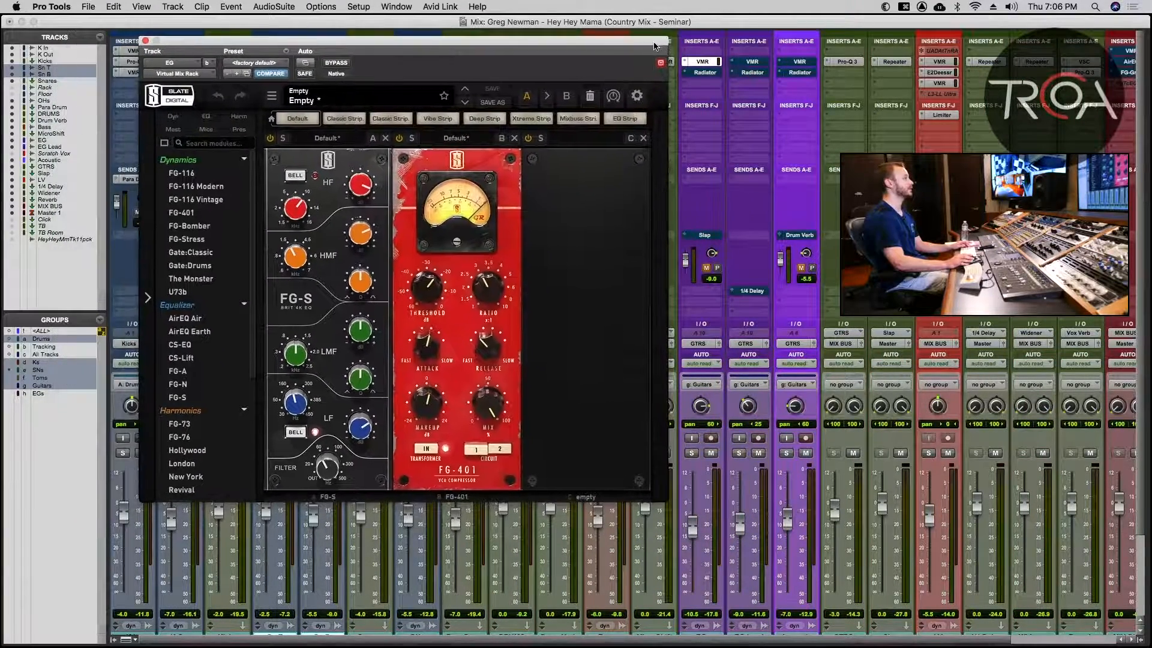
click(501, 451)
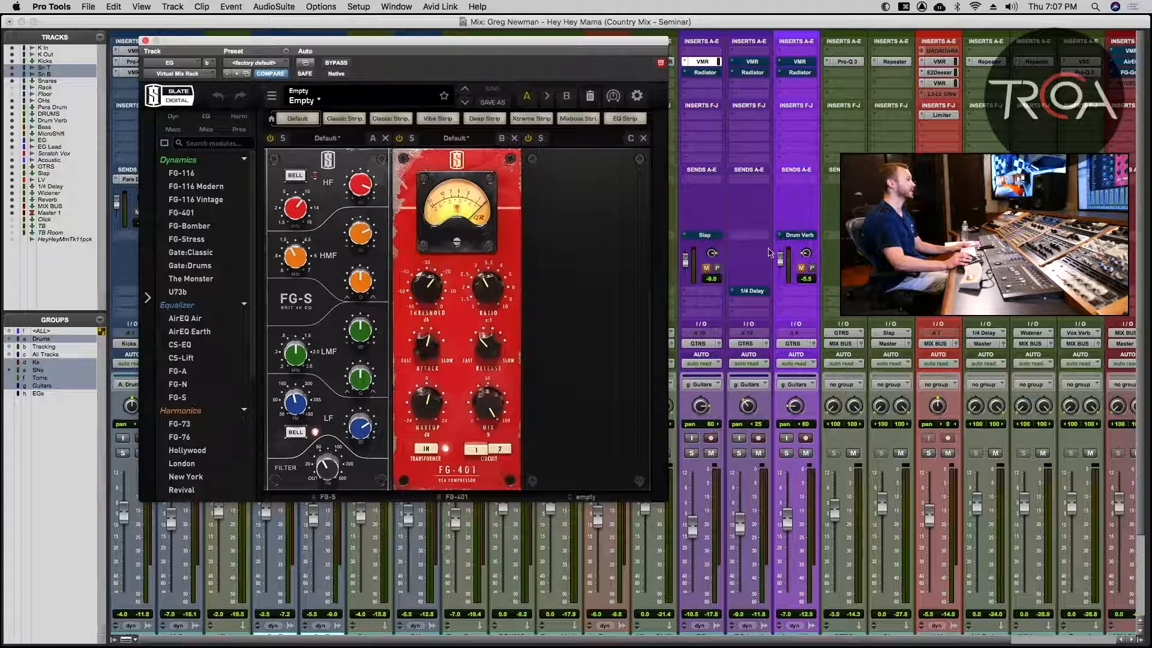
scroll(770, 252, down, 1)
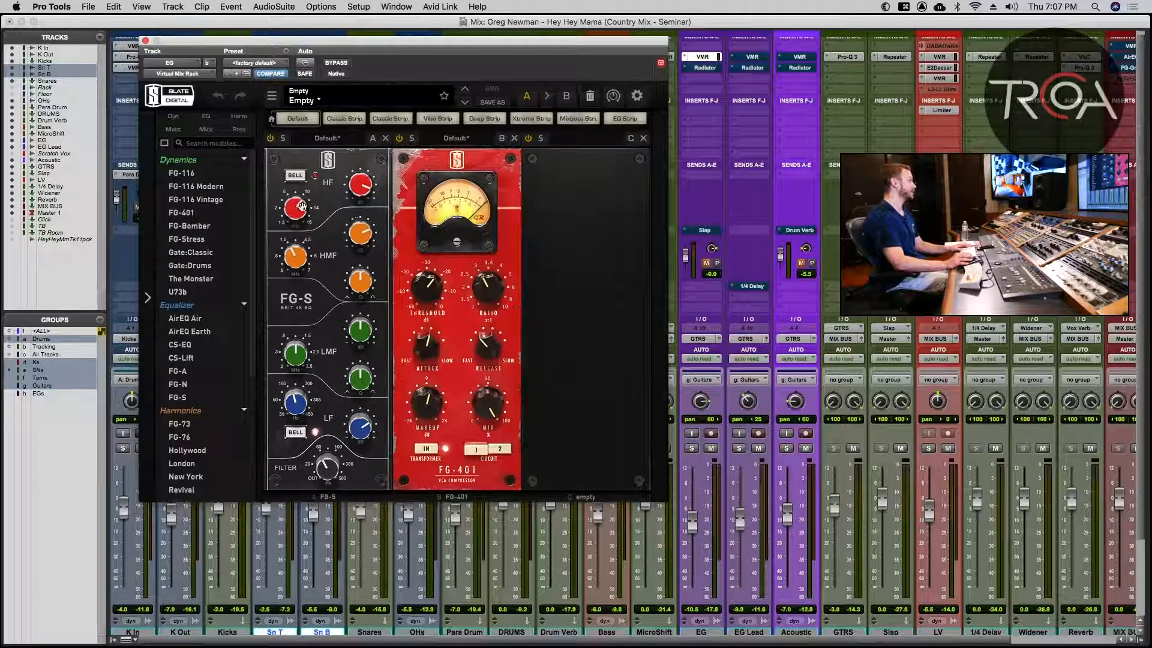
Solo only the EG track, compare it with its VMR bypassed and active during playback, and close the plug-in.
click(691, 448)
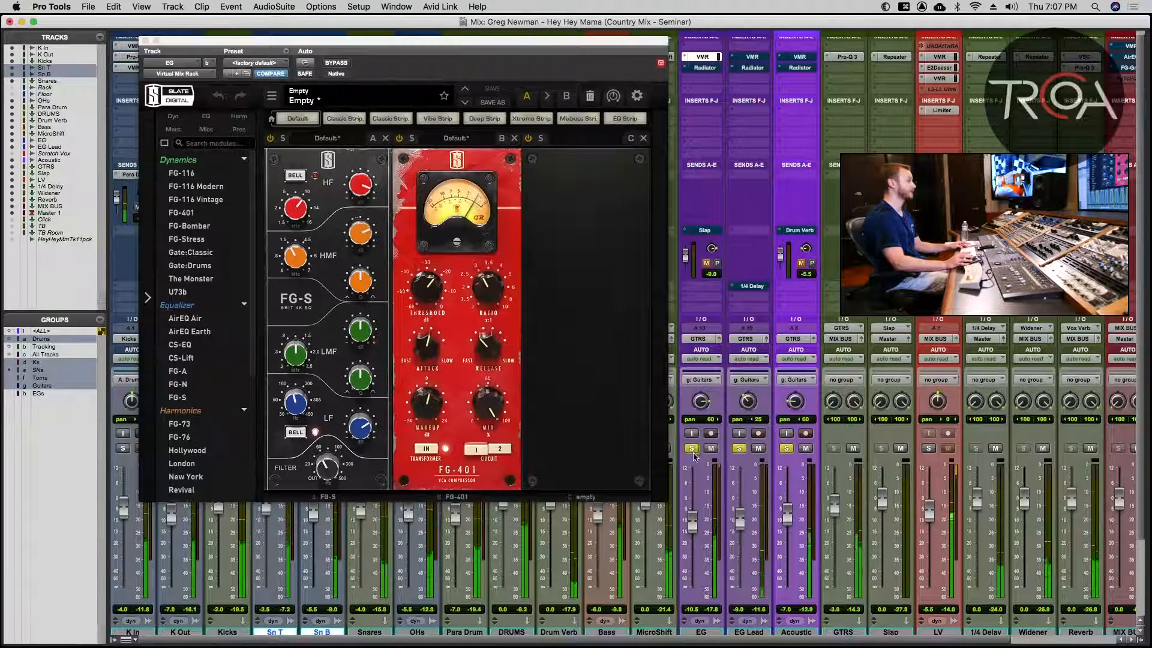
click(692, 450)
ctrl+click(692, 450)
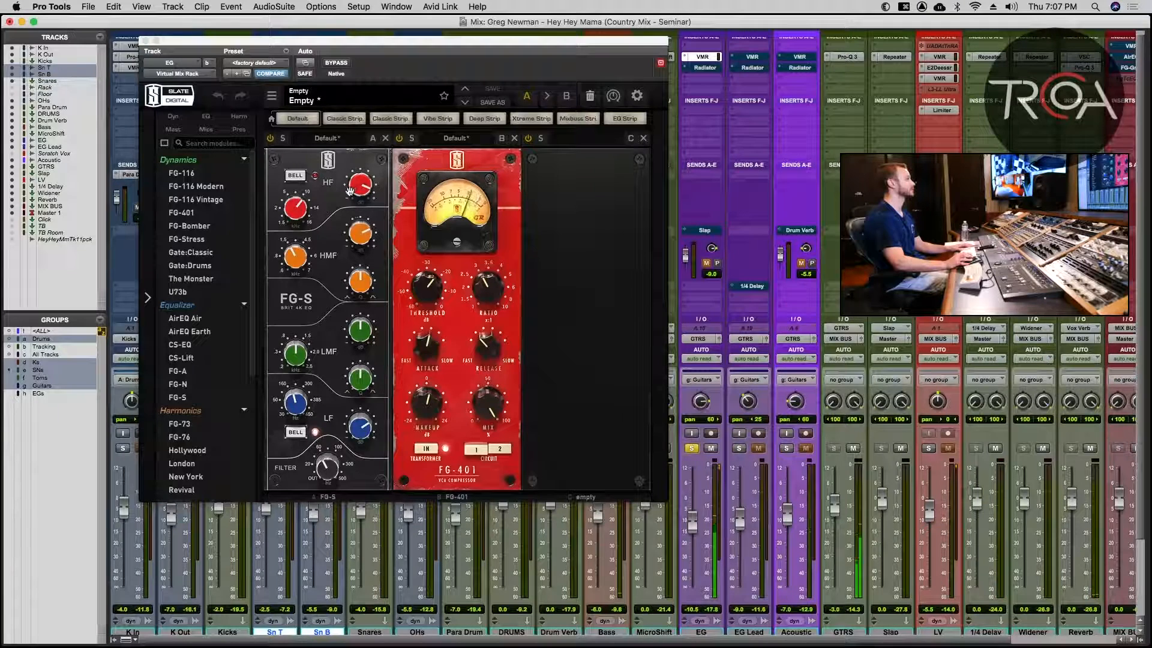
click(331, 64)
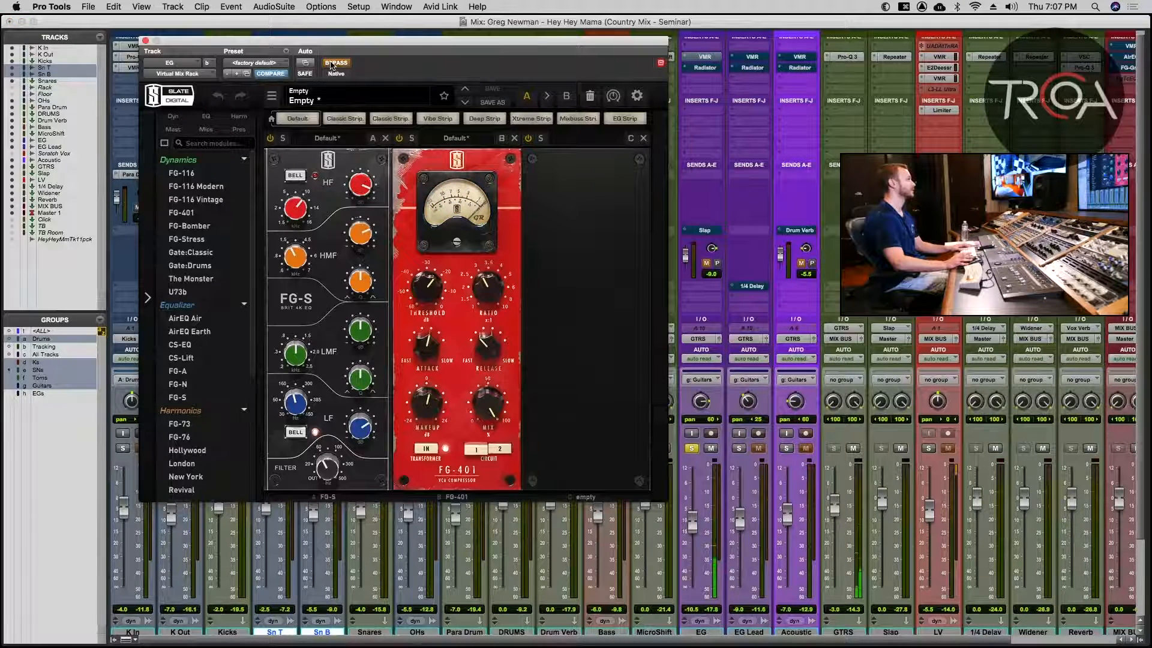
click(331, 64)
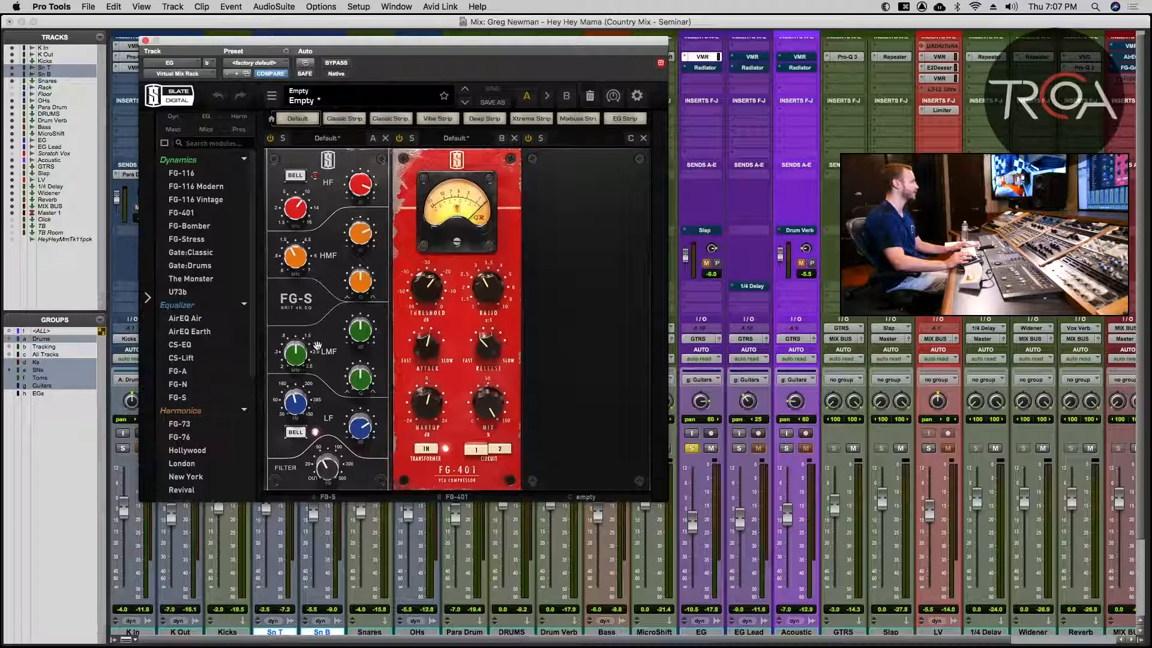
mouse_move(288, 406)
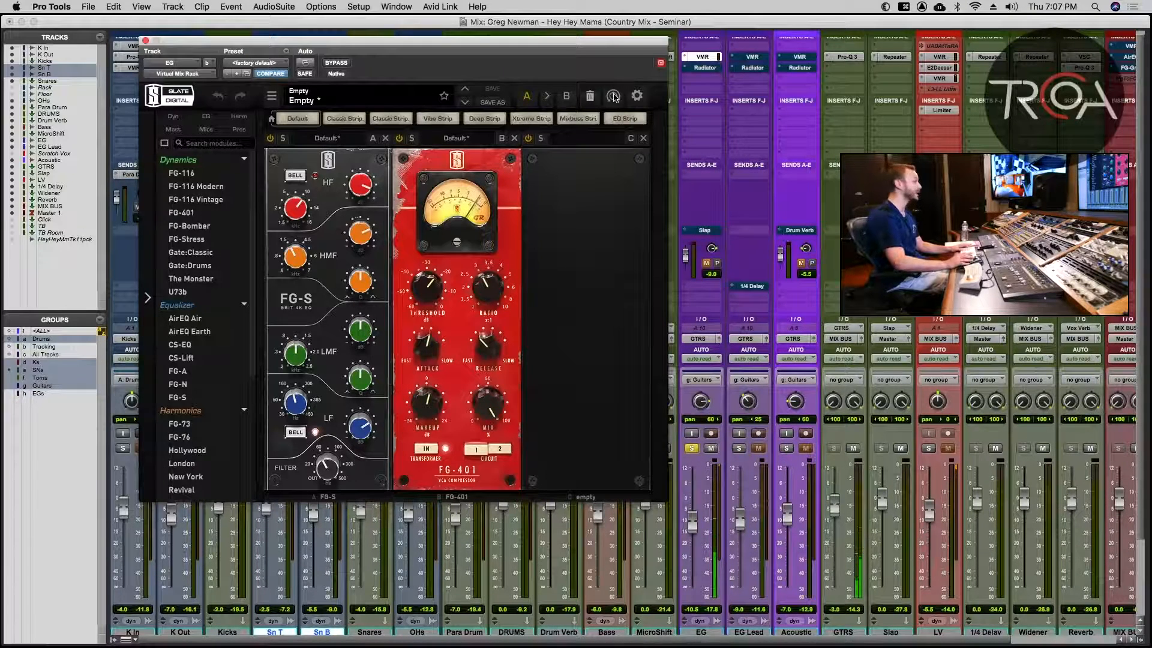
click(145, 41)
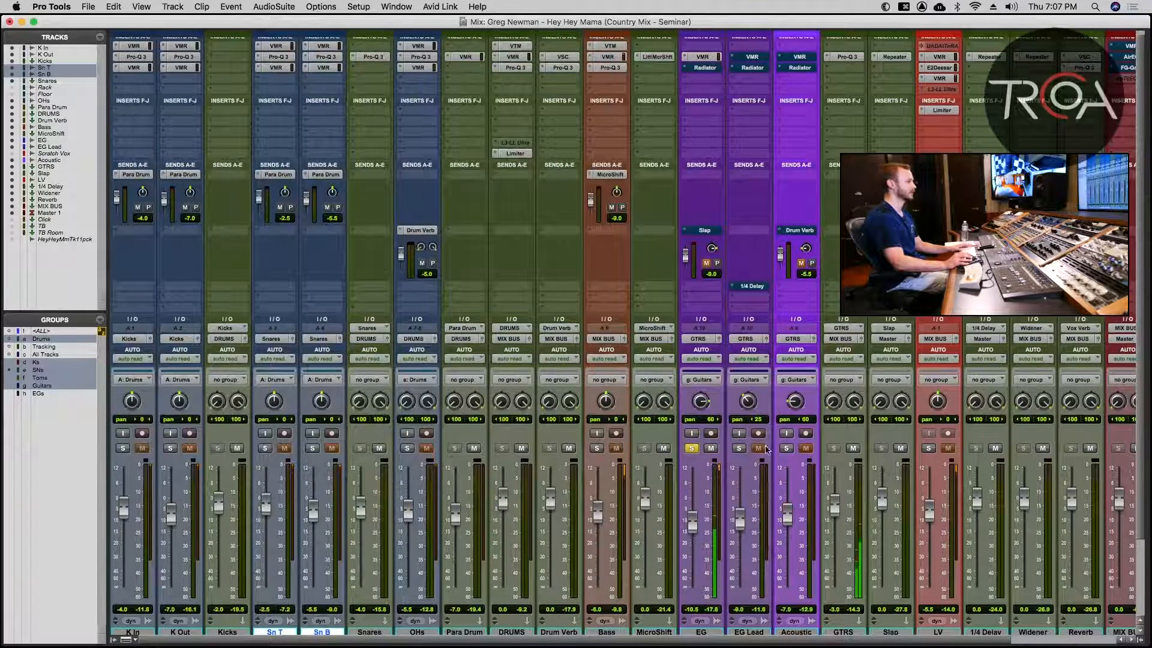
Add the Acoustic track to the EG solo, trying EG Lead soloed alongside before taking it back out.
click(739, 448)
click(786, 448)
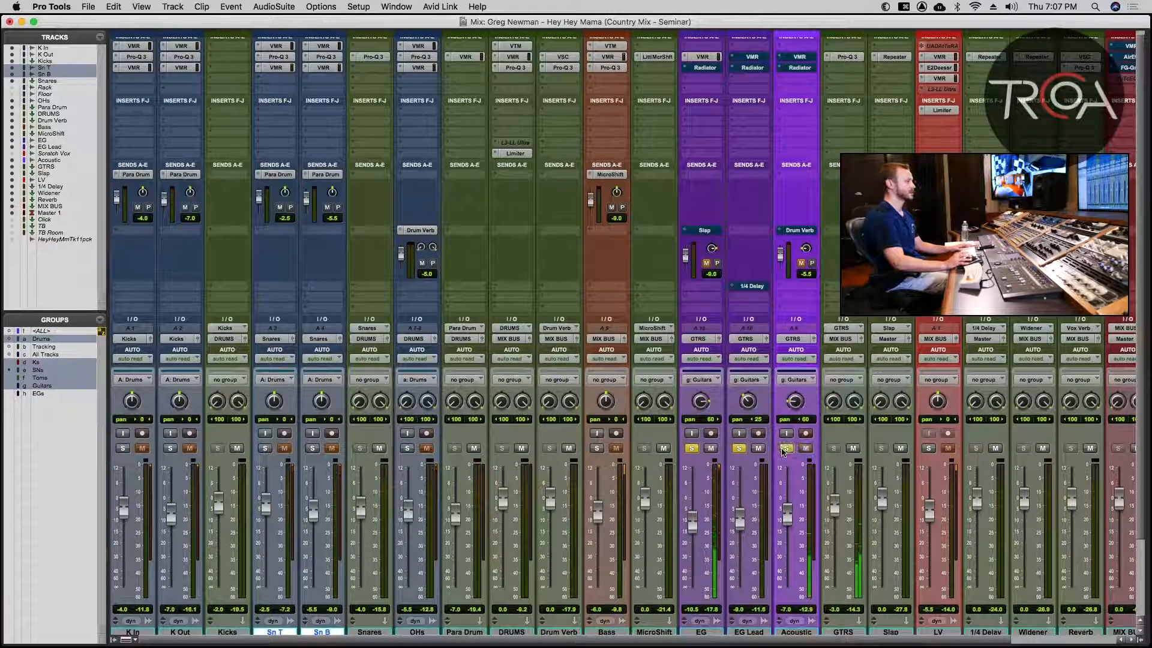
click(740, 448)
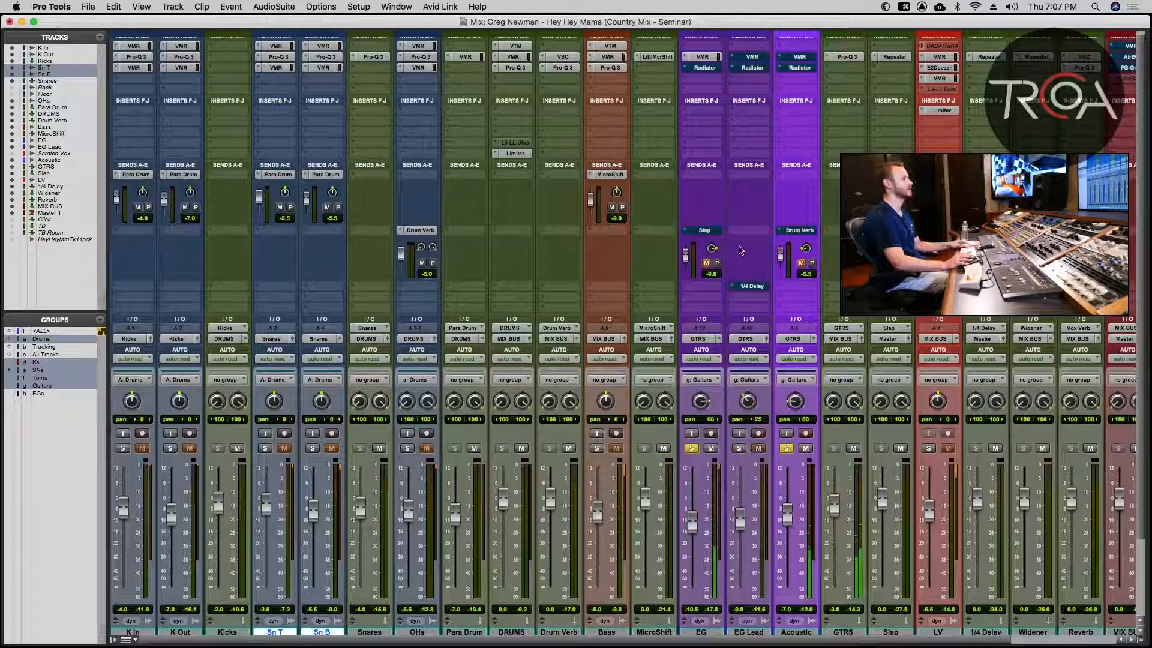
Enable and open the EG Lead track's VMR, solo that track too, and examine the FG-S high-mid frequency and gain settings.
key(space)
click(751, 57)
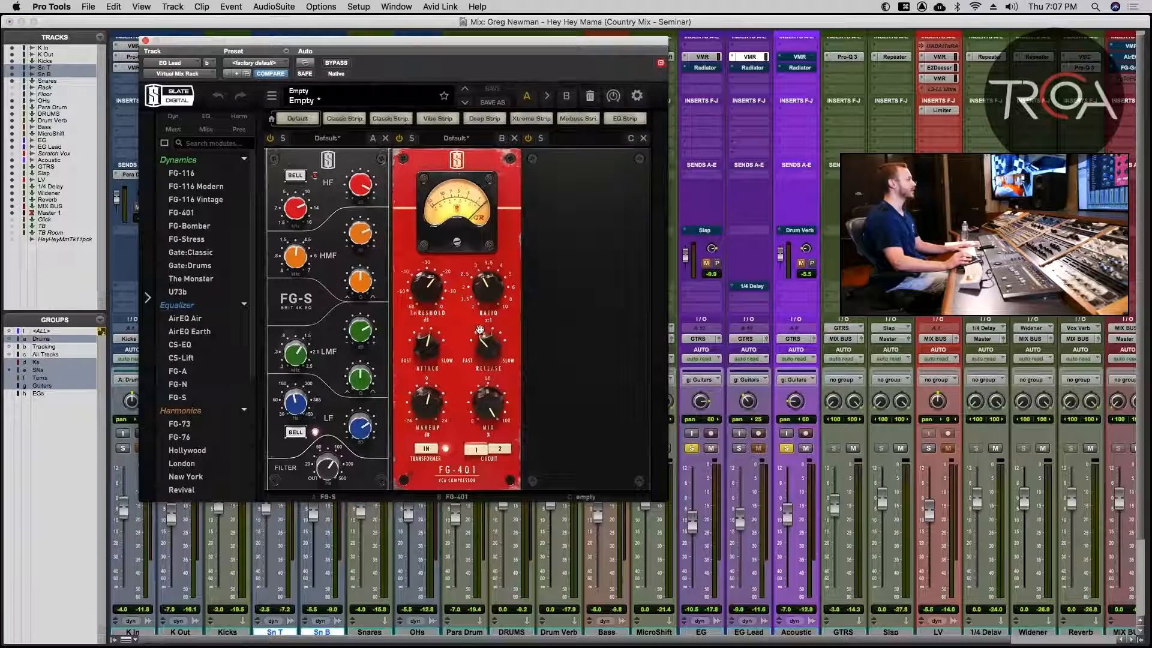
click(738, 450)
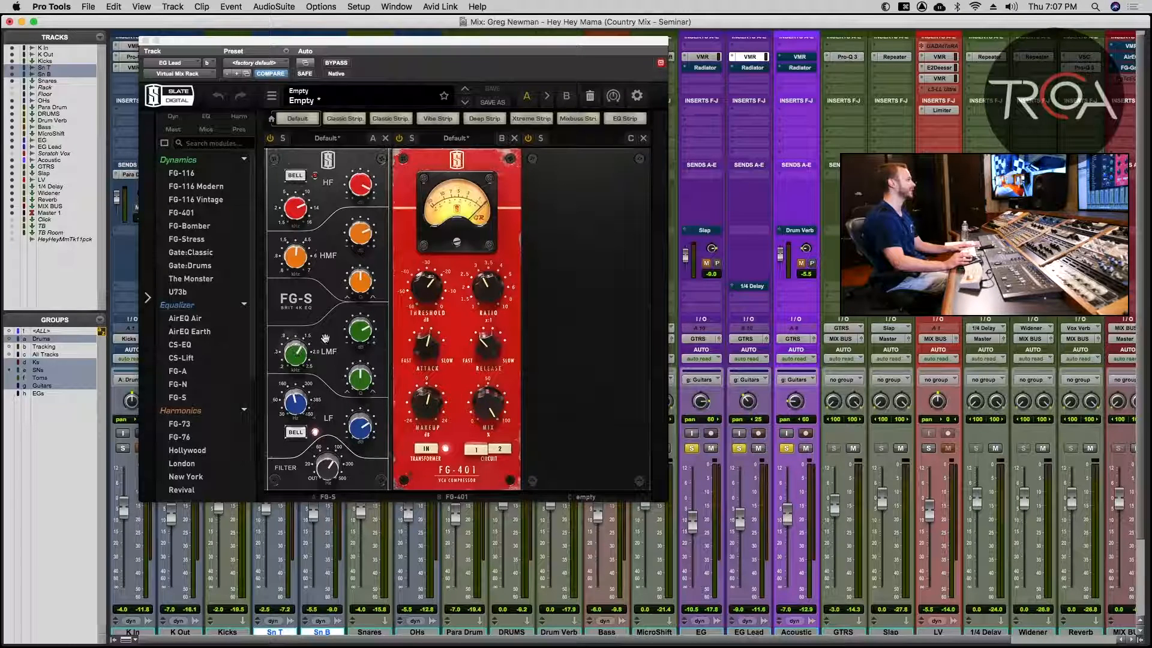
click(296, 262)
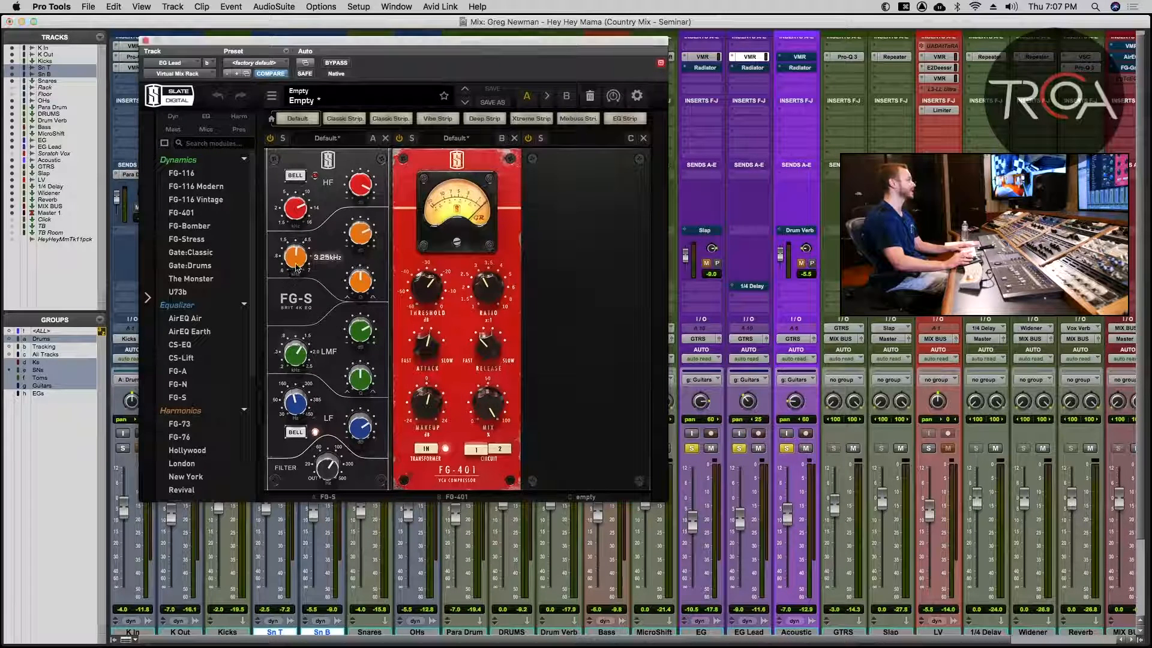
mouse_move(364, 236)
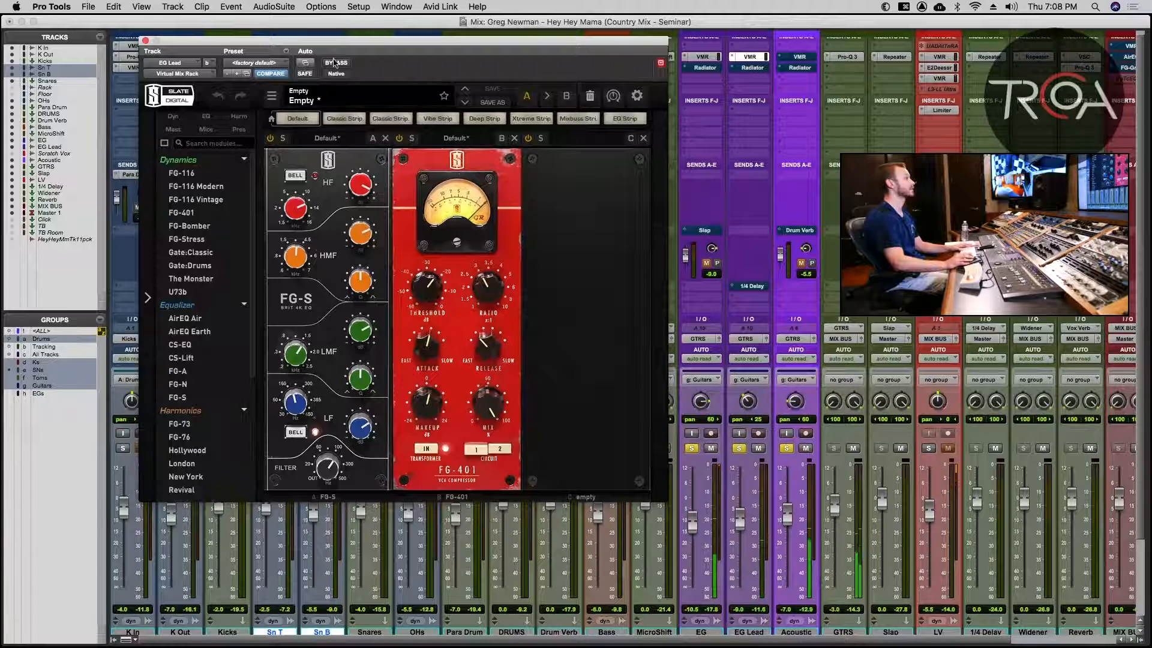
Restart playback of the soloed guitars from the EG Lead's Solo section in the Edit window and return to the Mix window.
key(super+equal)
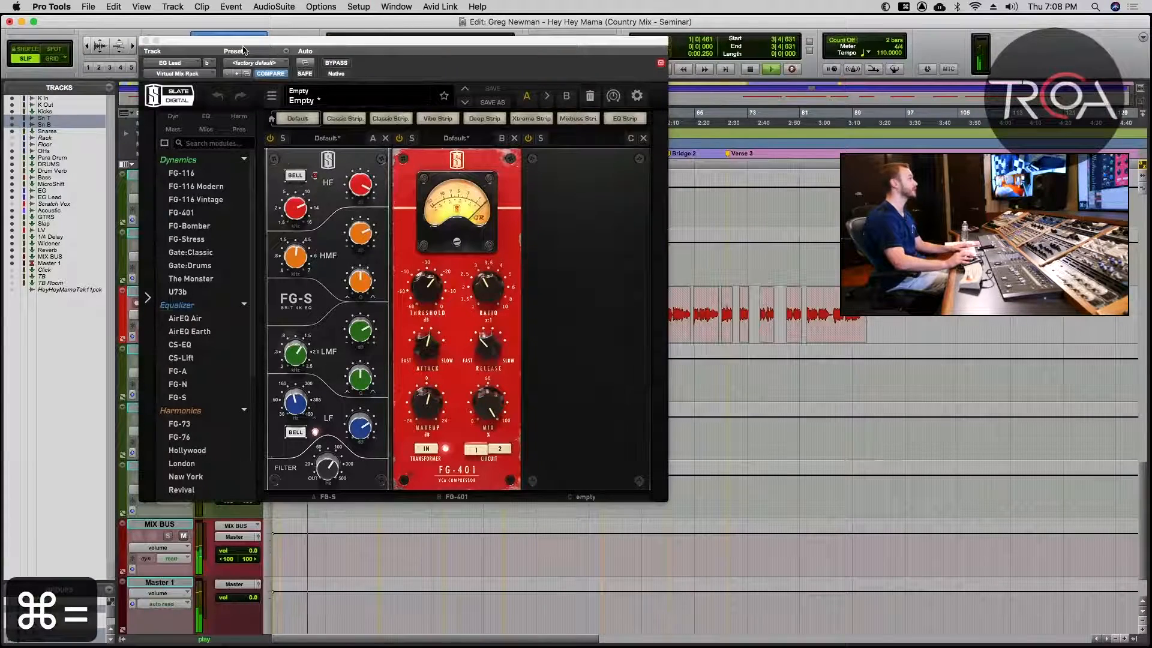
click(146, 40)
scroll(641, 305, down, 8)
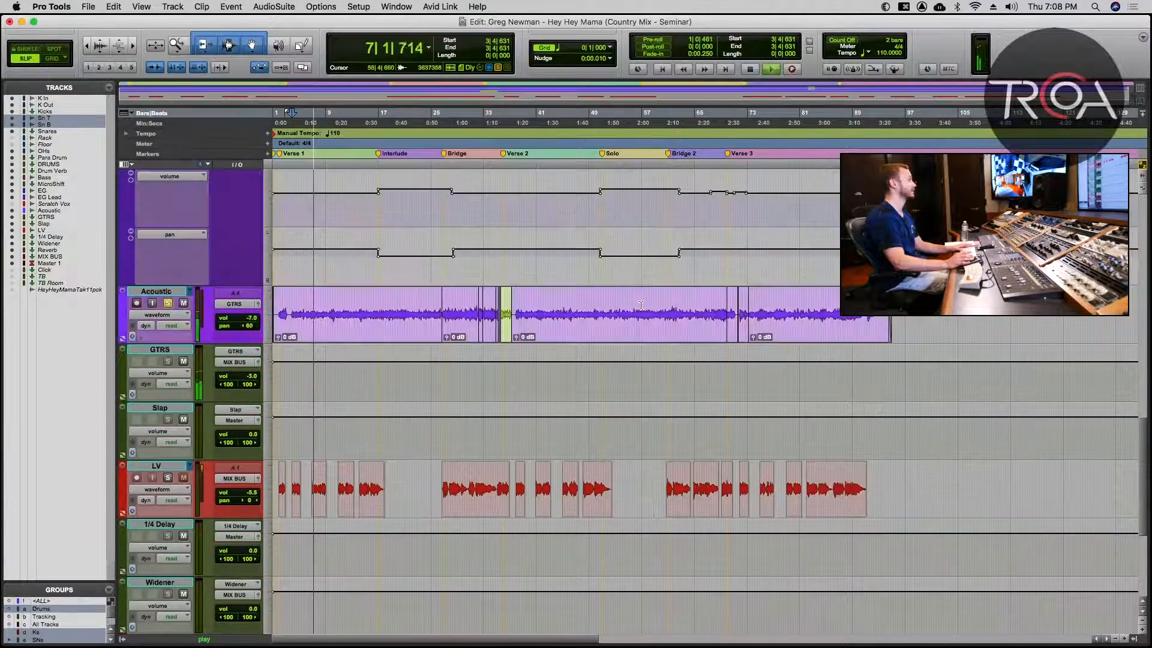
key(space)
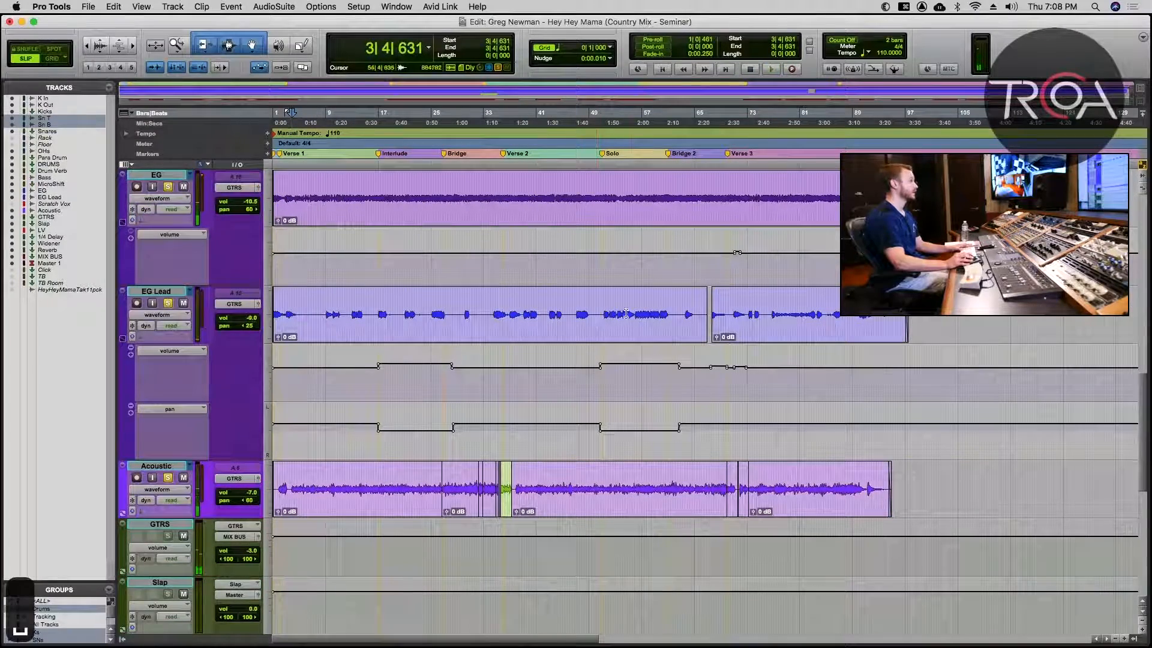
click(625, 313)
key(super+equal)
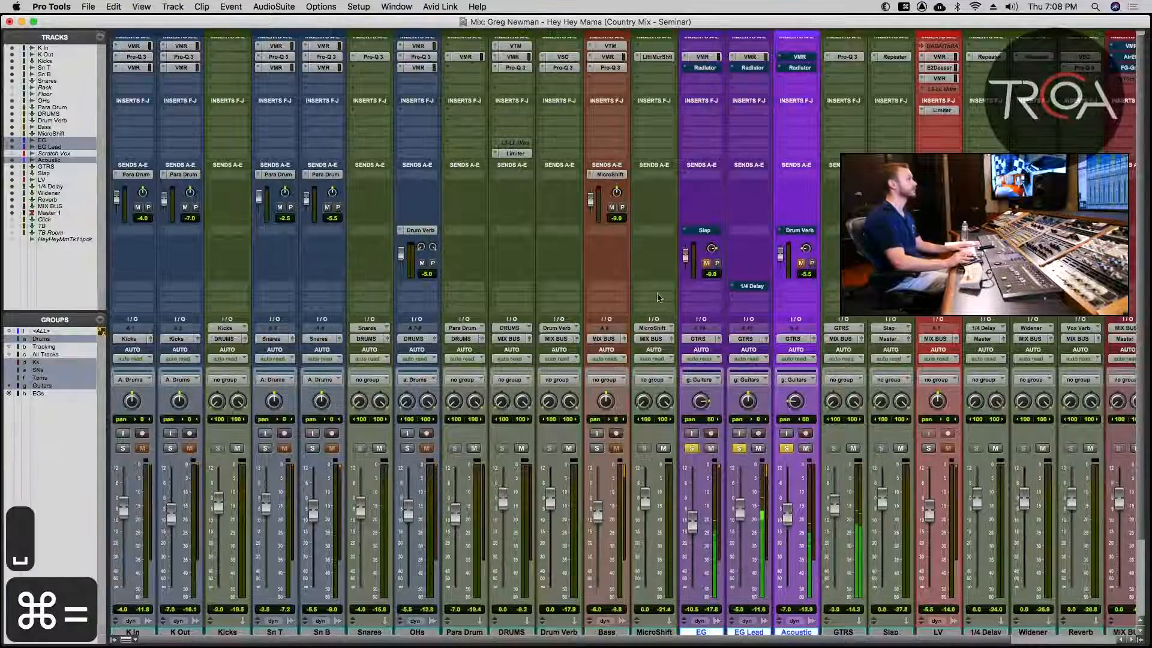
Compare the EG Lead guitar with its VMR bypassed and active during playback, leaving the plug-in active and its window closed.
super+click(753, 60)
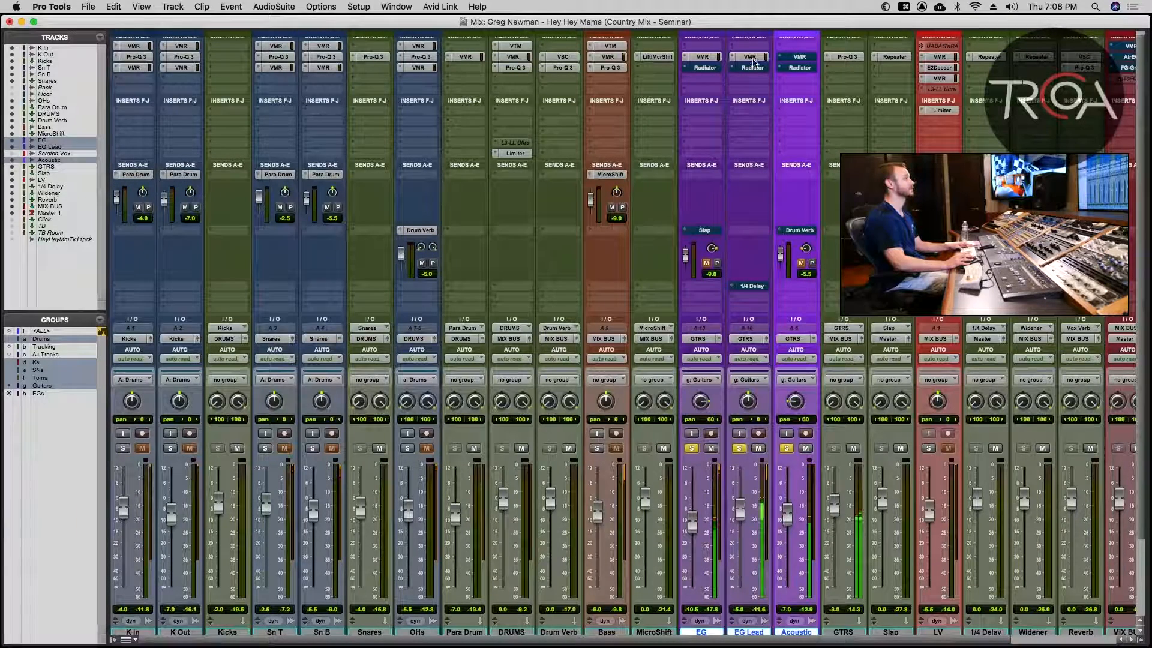
click(750, 57)
click(336, 63)
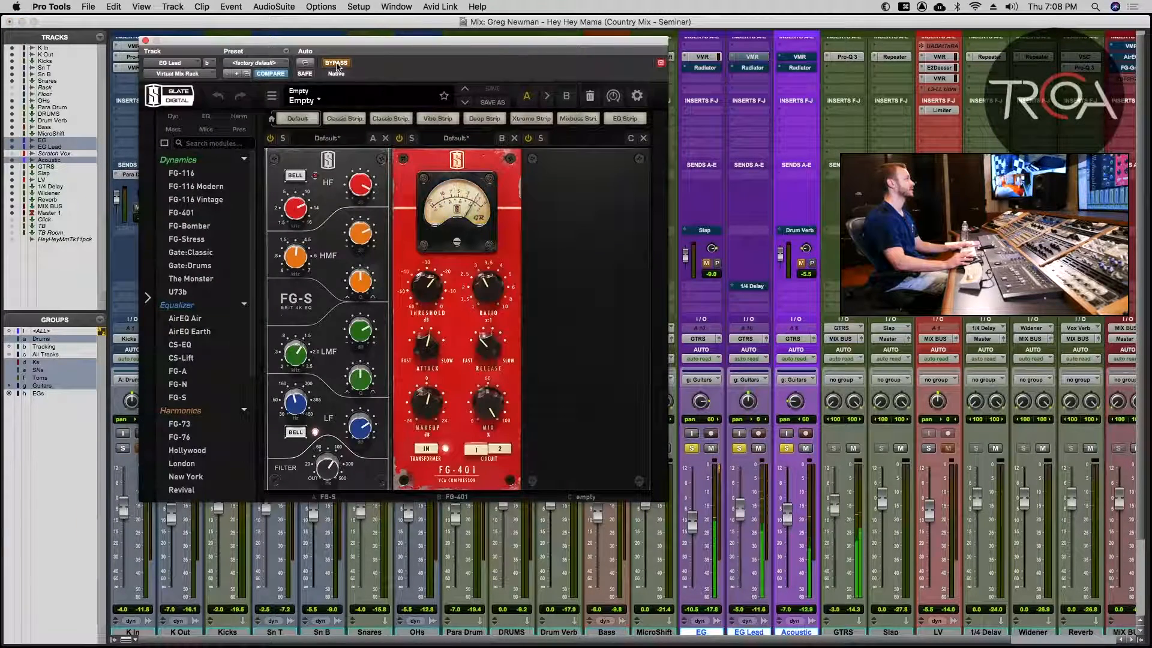
click(145, 41)
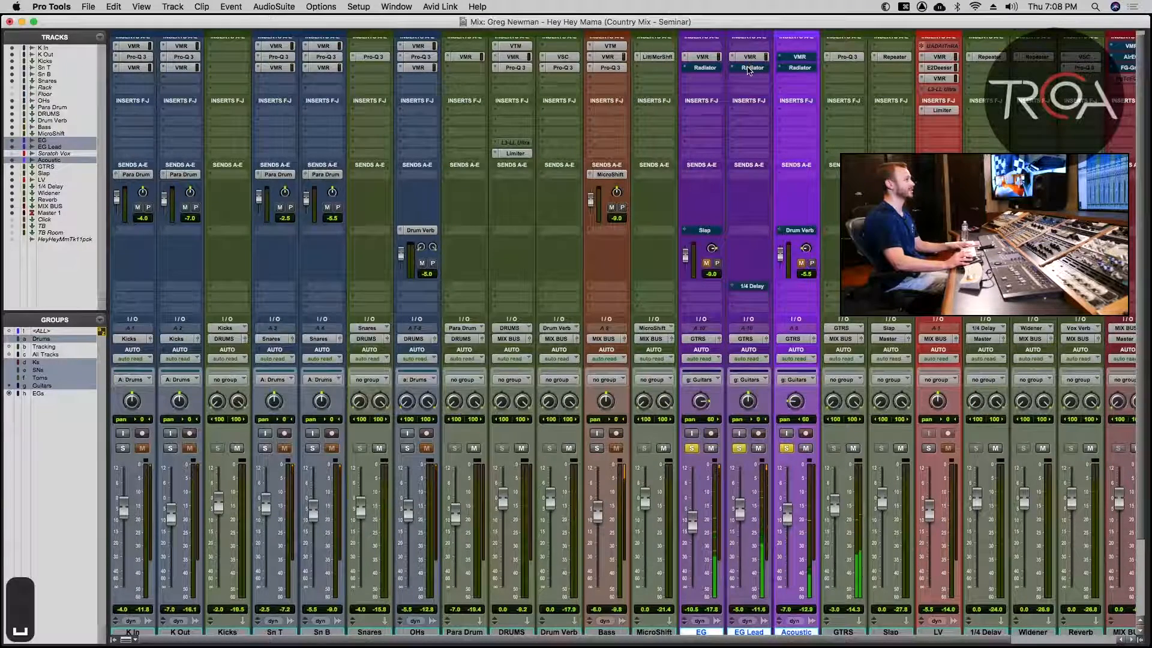
key(space)
key(space)
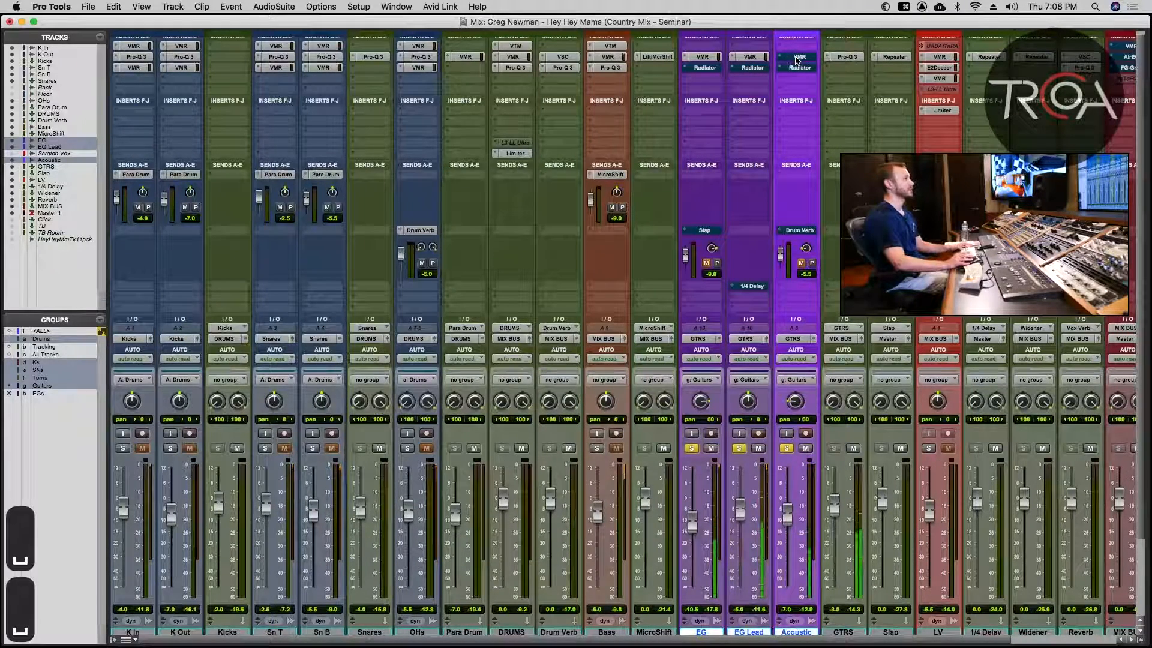
Open the Acoustic track's VMR and narrow the guitar solos to the Acoustic track alone during playback.
click(797, 58)
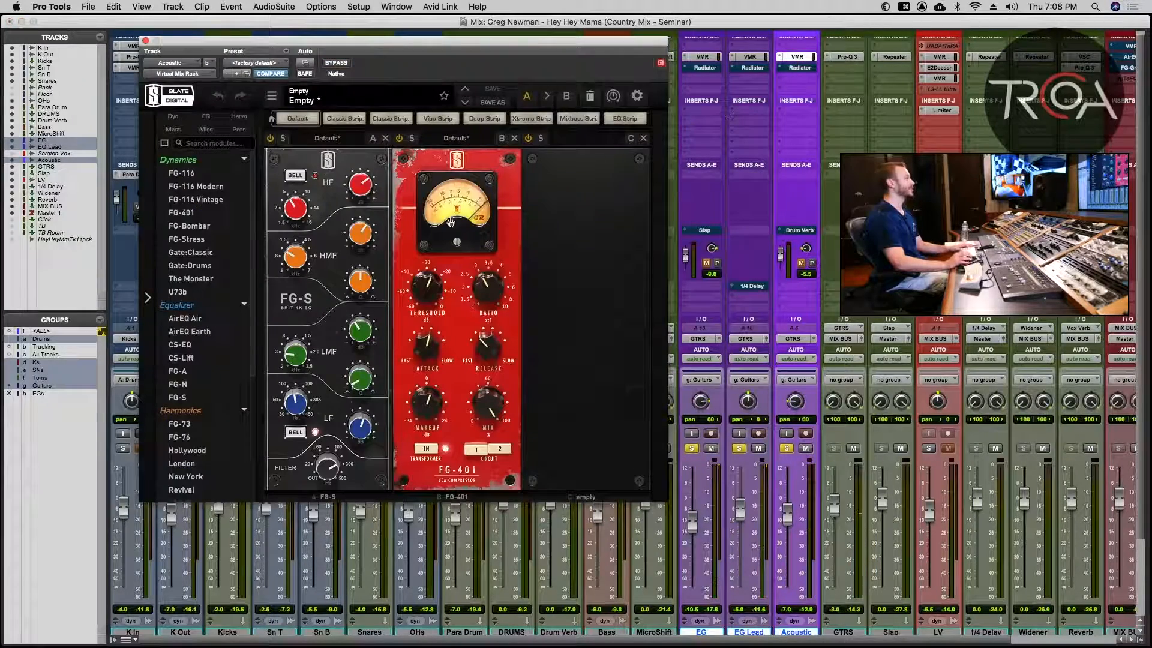
scroll(729, 351, down, 1)
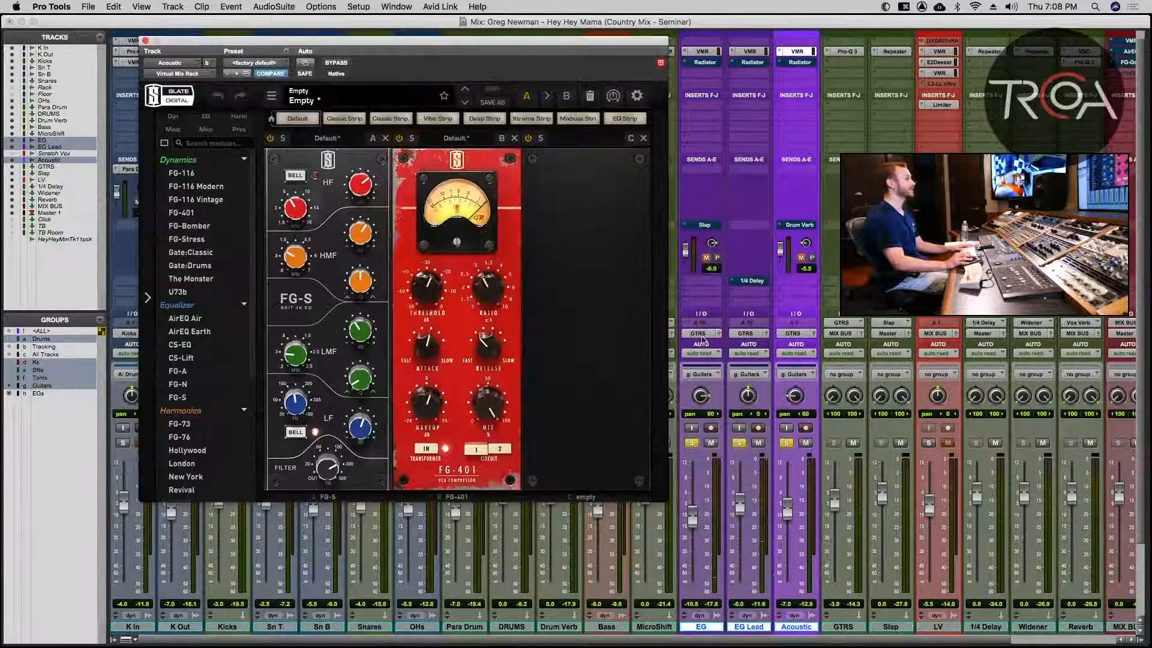
key(space)
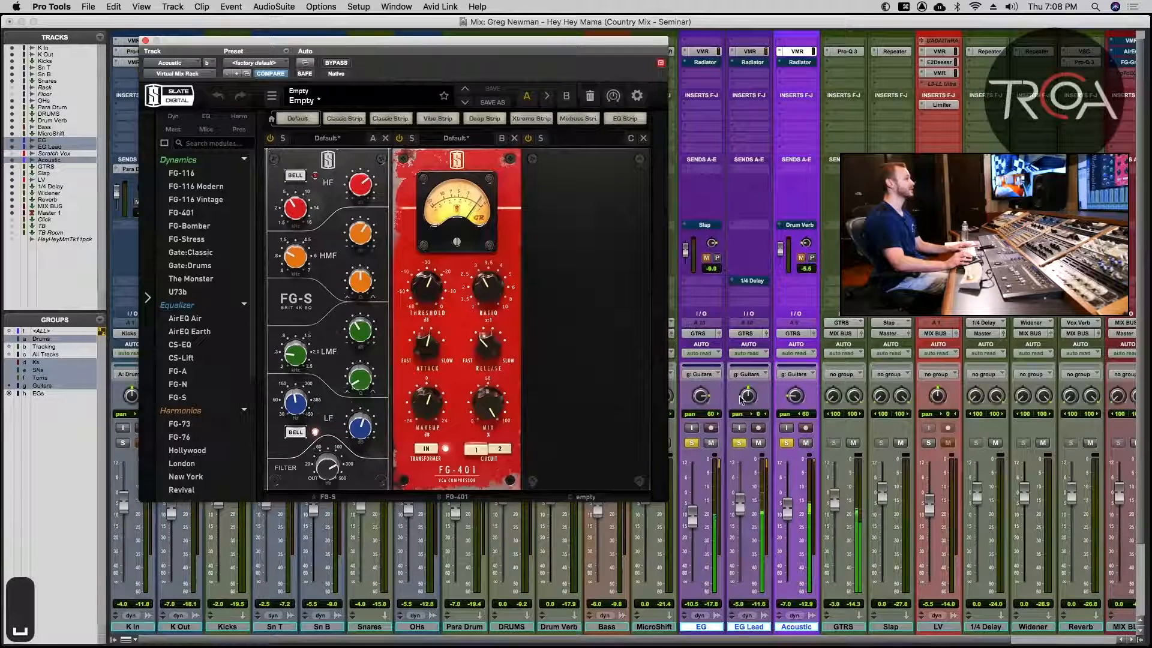
click(738, 443)
click(786, 442)
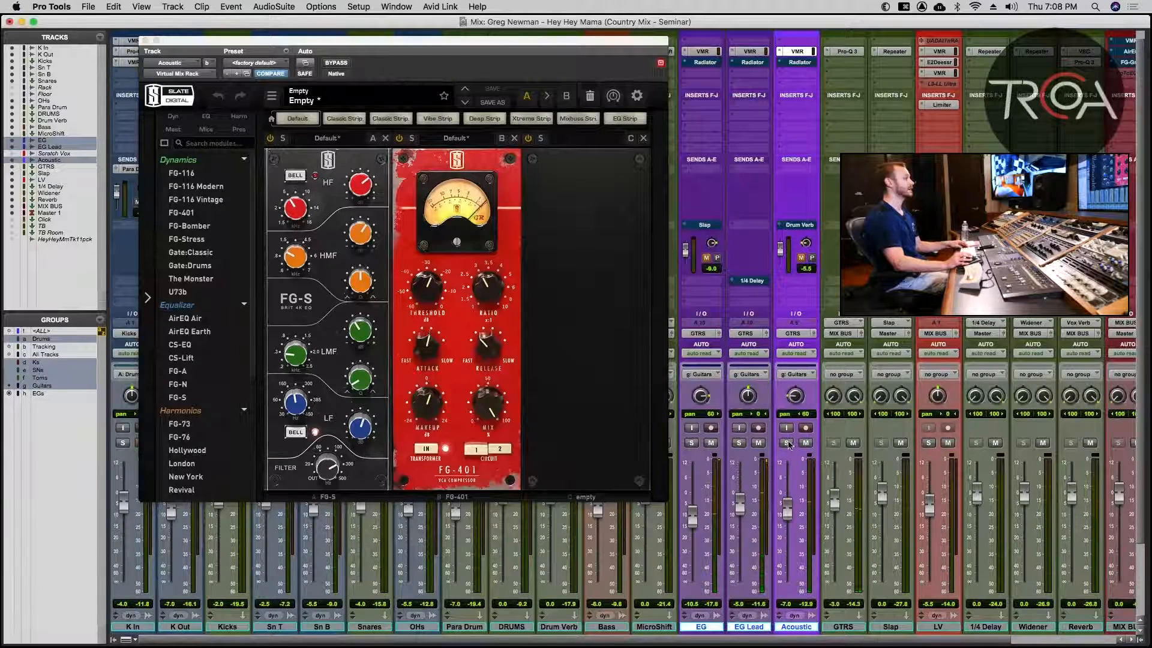
click(786, 443)
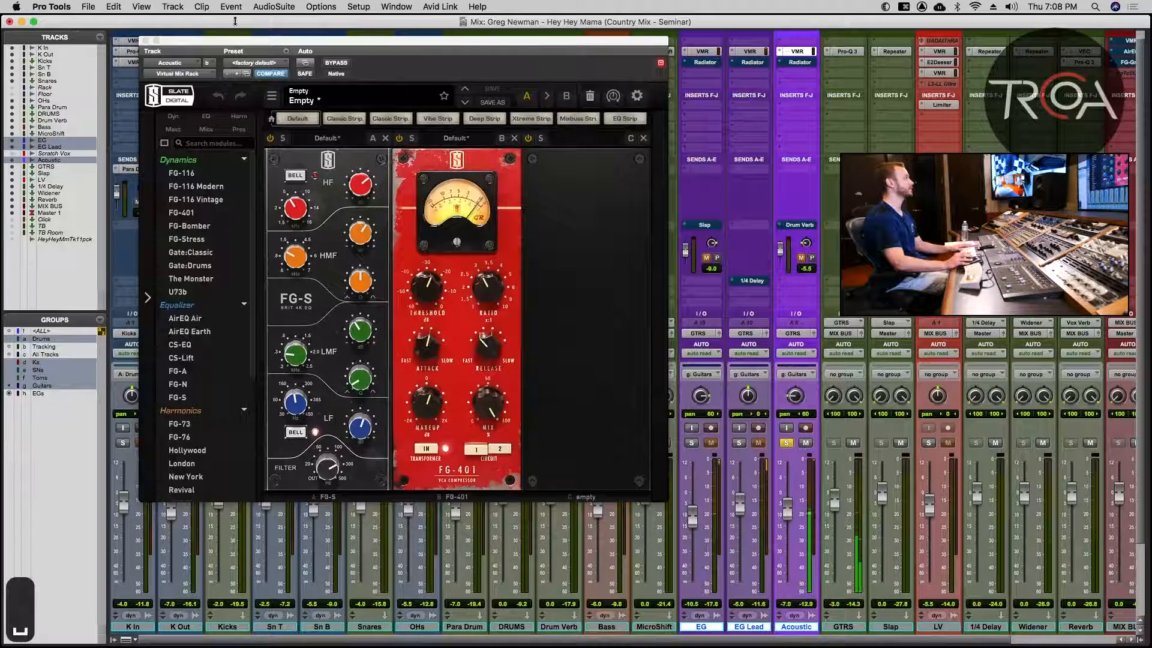
Bypass the Acoustic track's VMR for comparison, examine its FG-S frequency settings, and reactivate the plug-in.
click(342, 63)
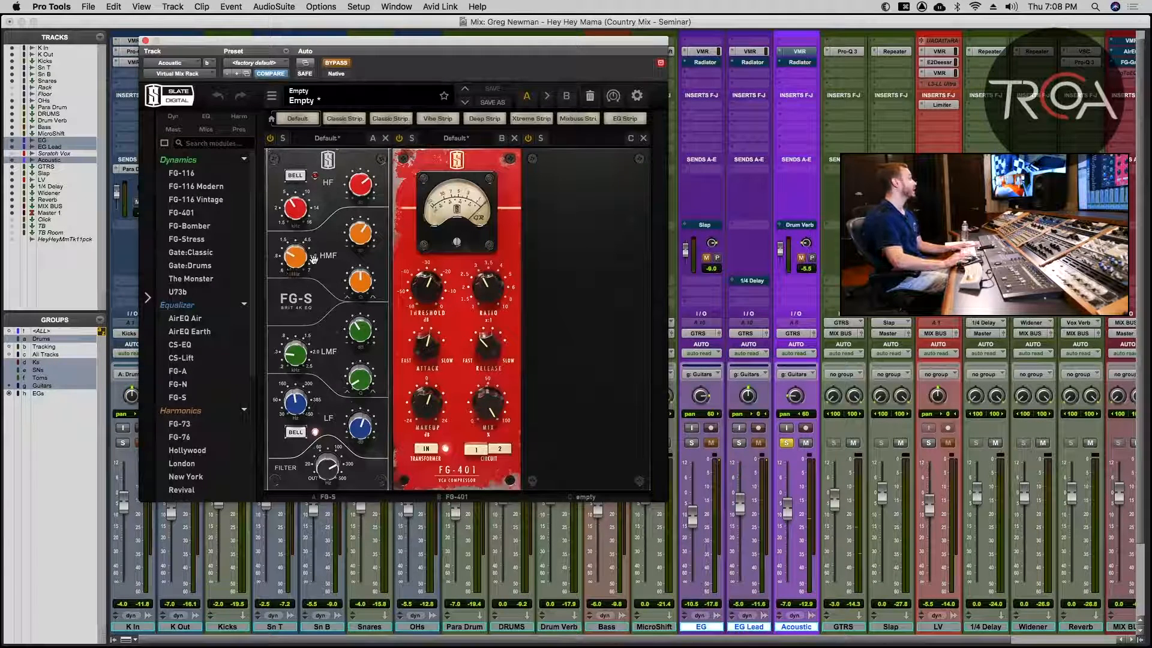
mouse_move(296, 256)
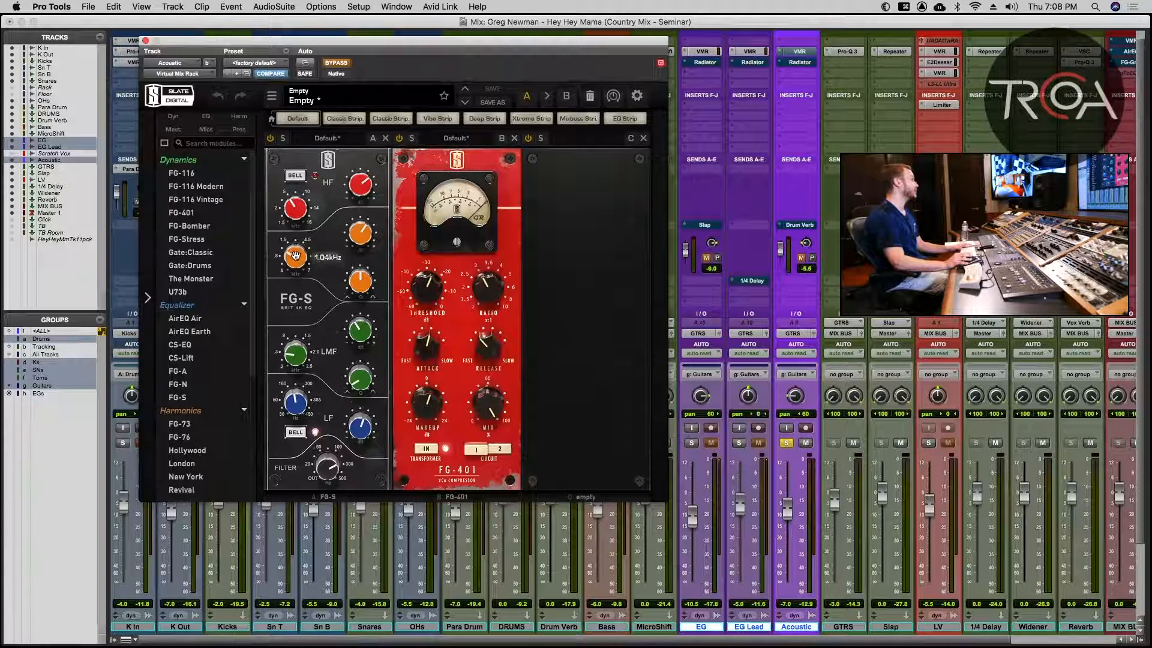
mouse_move(294, 216)
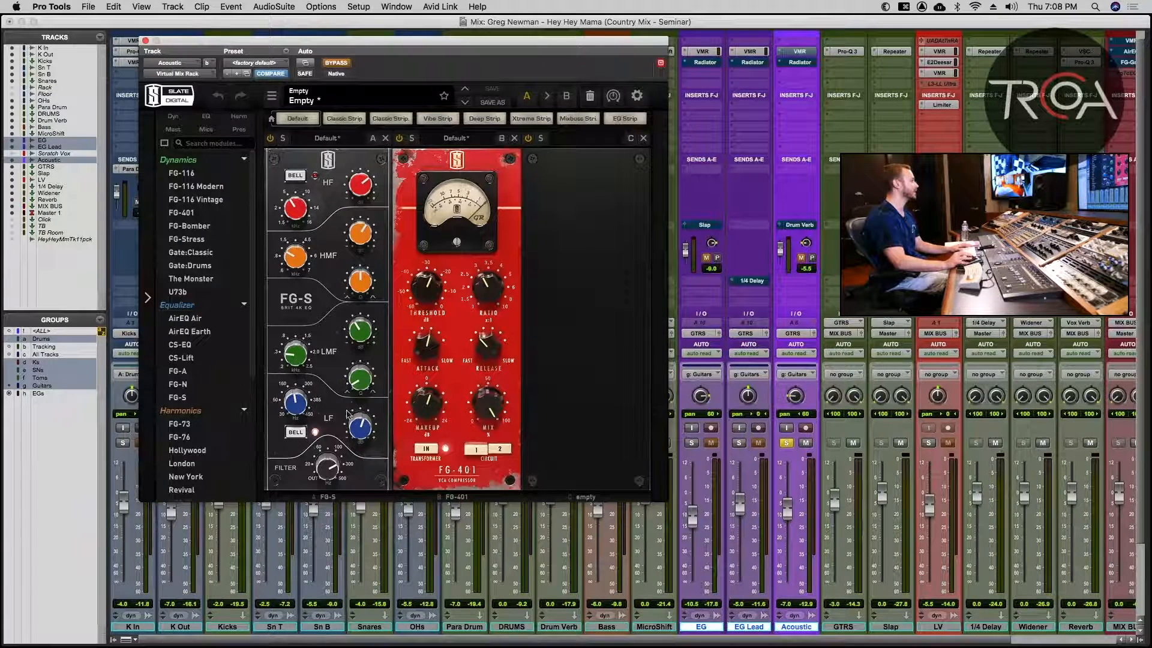
mouse_move(302, 413)
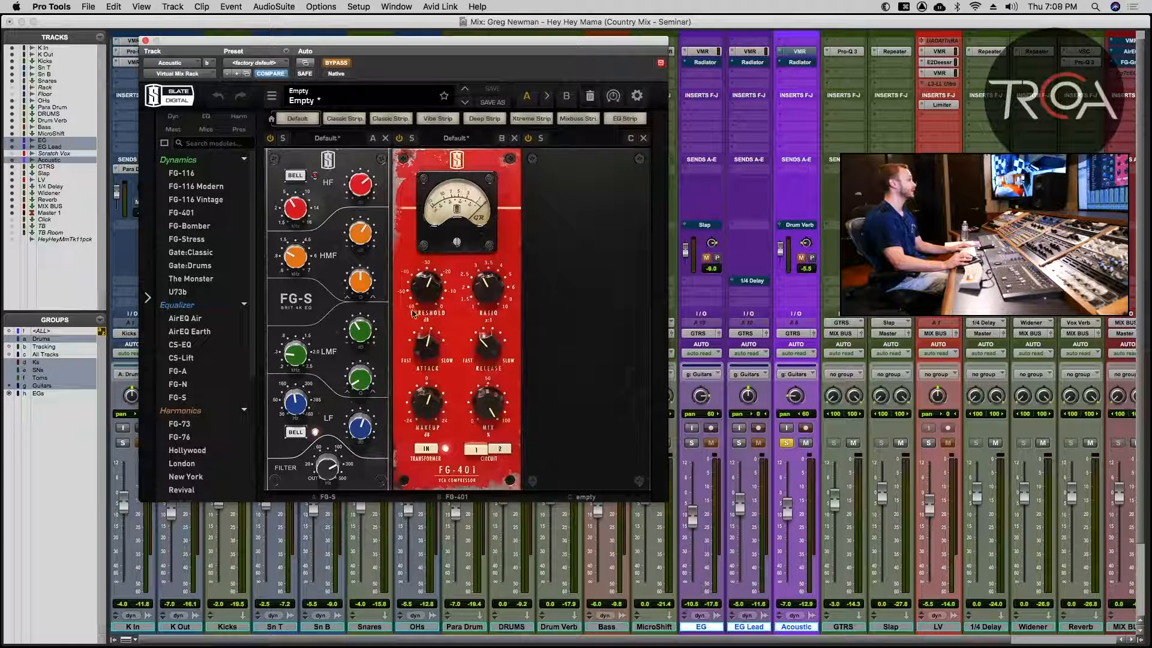
click(336, 62)
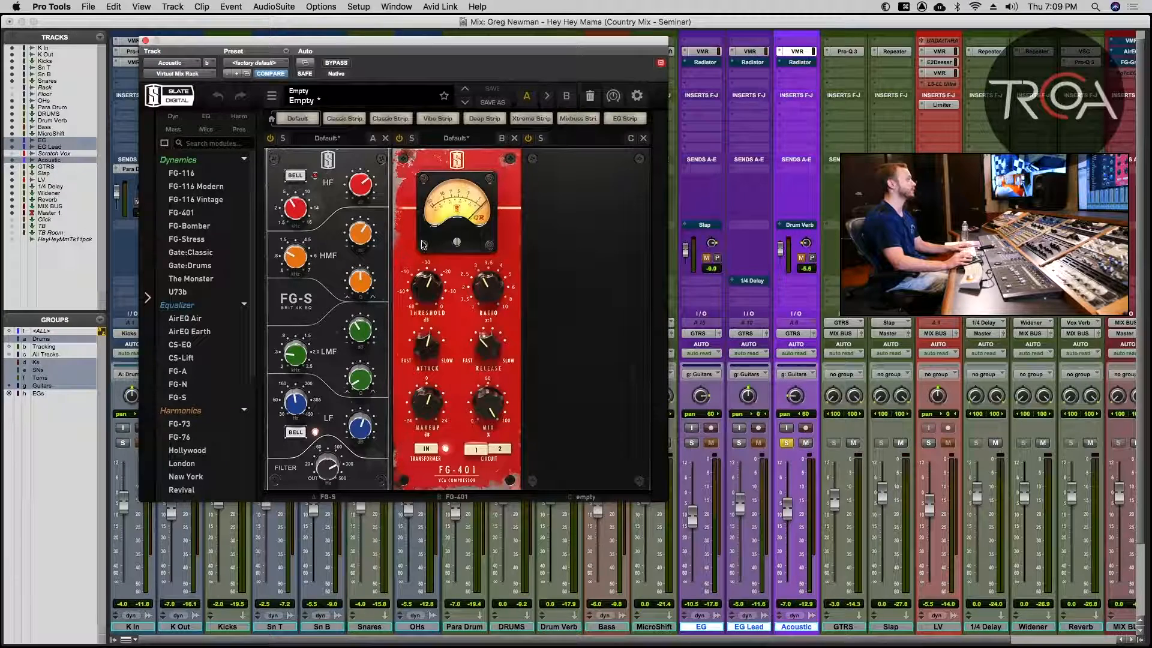
Solo the EG and EG Lead tracks again alongside the Acoustic during playback and close the Acoustic's VMR window.
key(space)
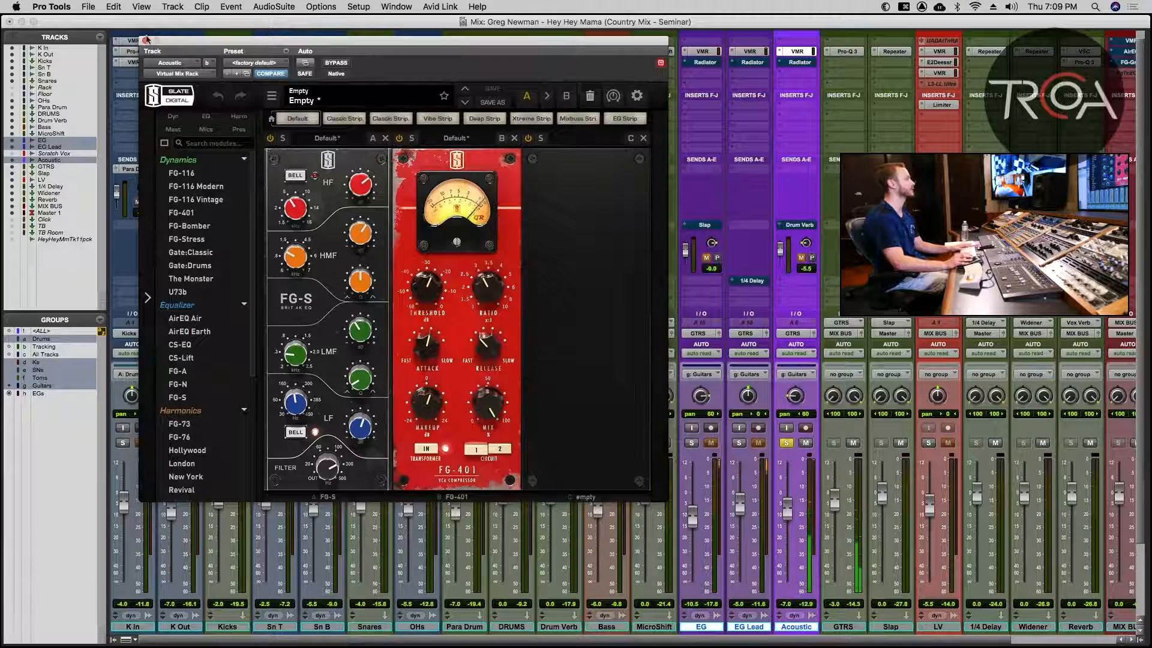
click(740, 444)
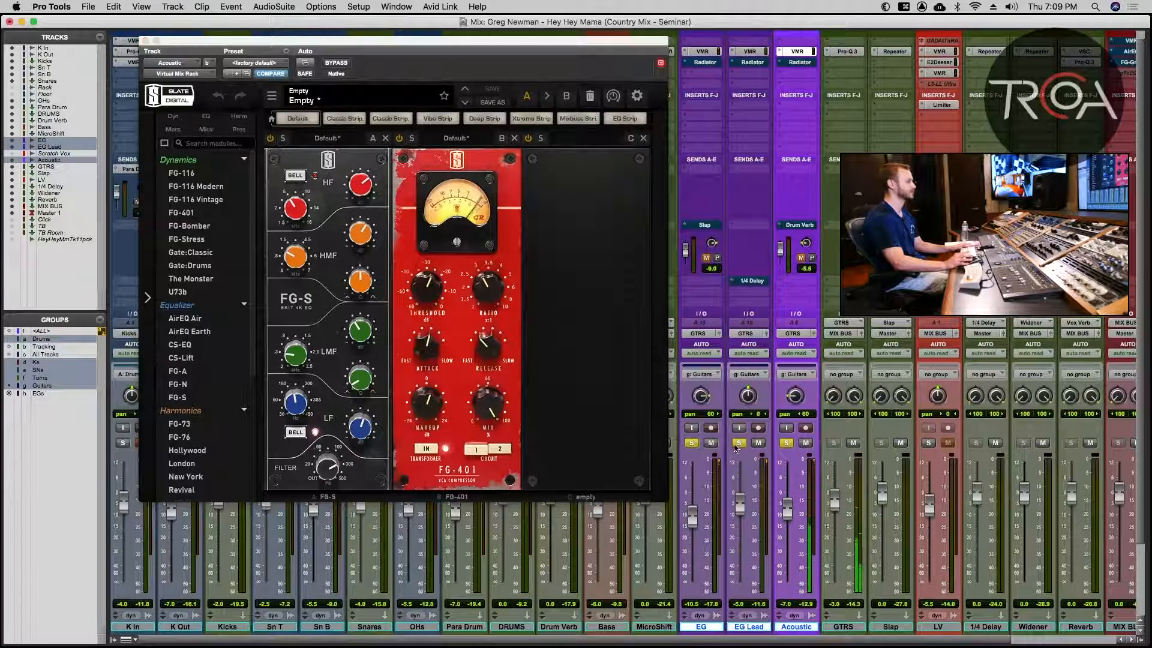
click(143, 40)
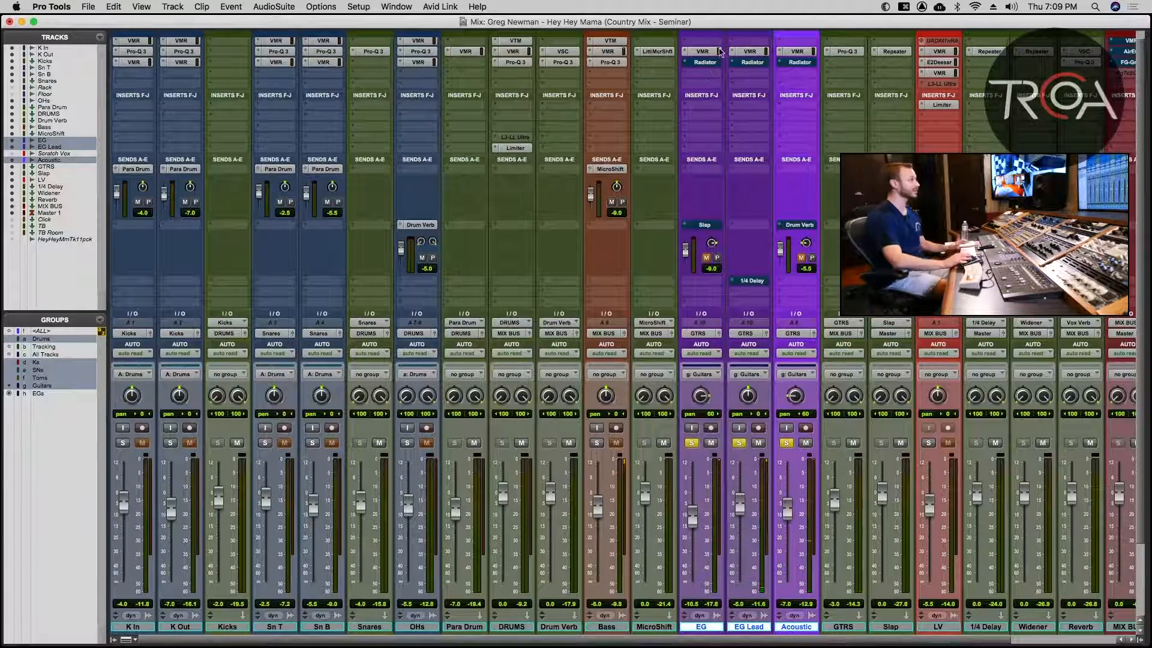
Open the EG track's Radiator plug-in, reposition its window, and take the three guitar tracks out of solo.
click(705, 63)
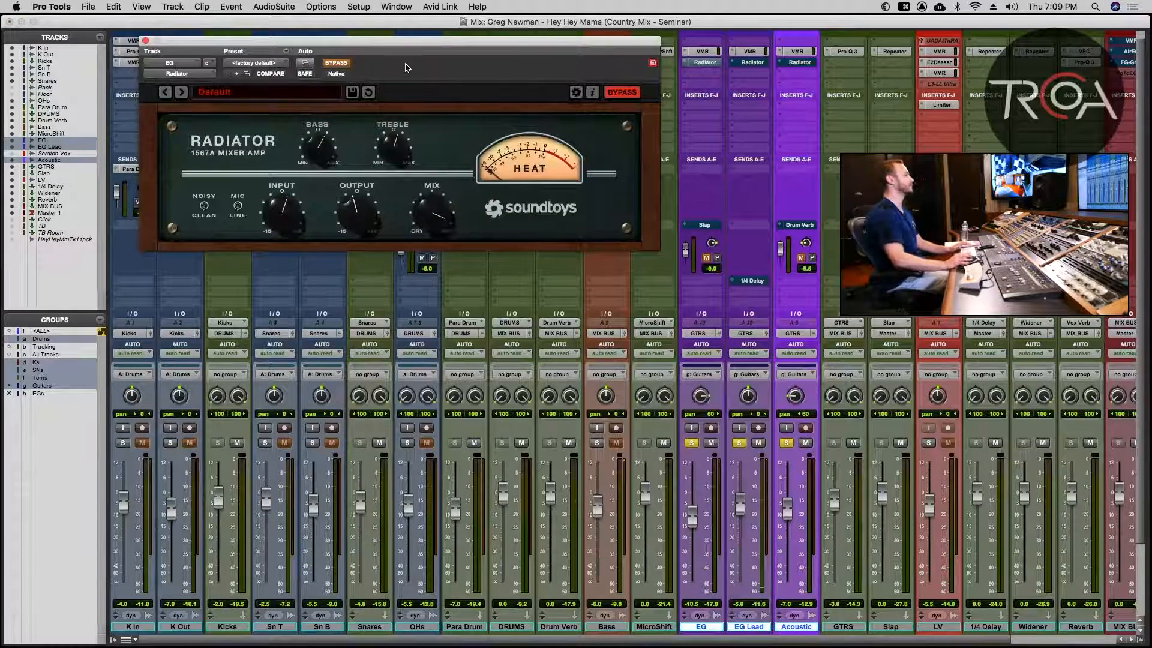
drag(404, 46, 412, 115)
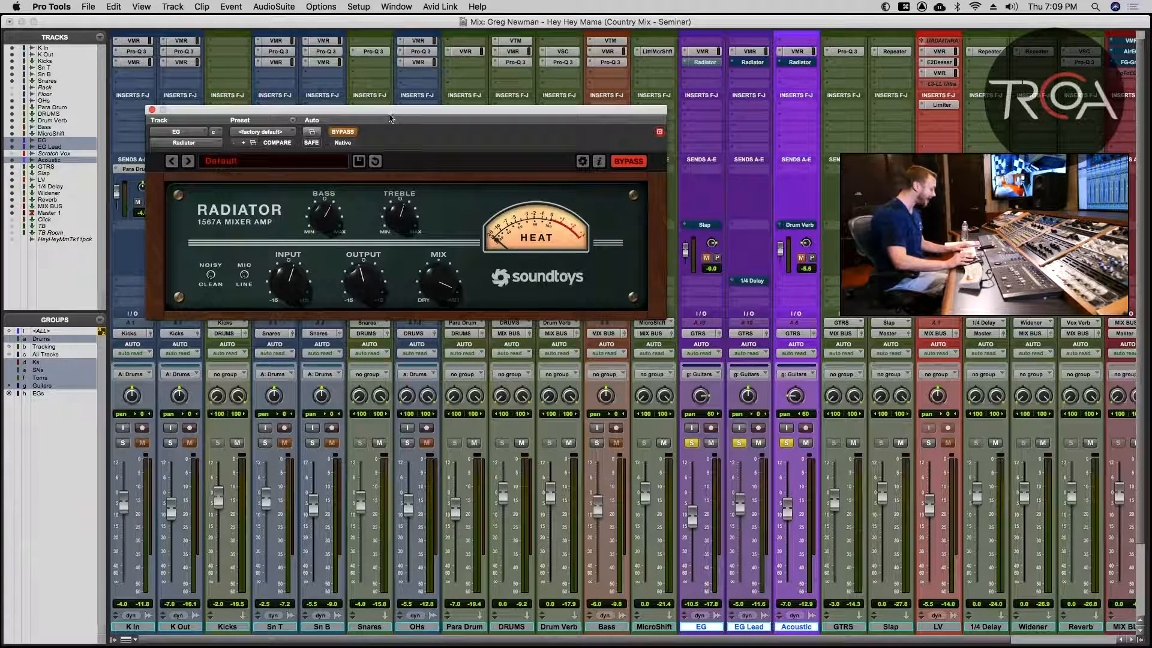
click(742, 445)
click(690, 444)
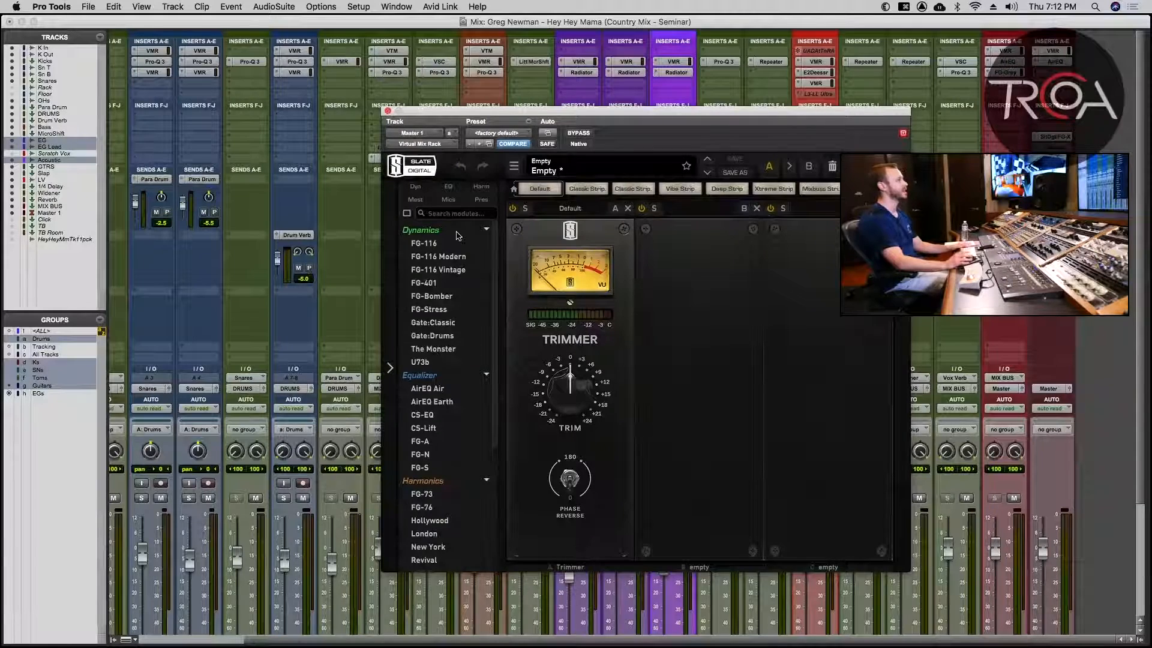
Play the full mix, examine the Trimmer's VU meter in the Master 1 VMR, and close the plug-in.
key(space)
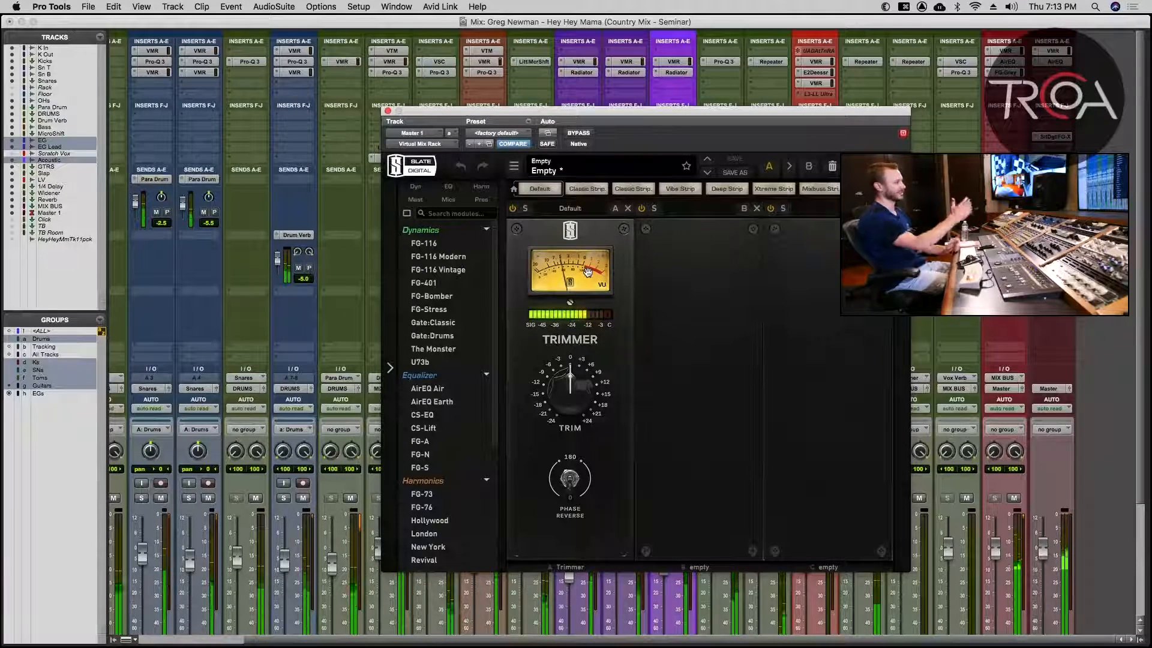
key(space)
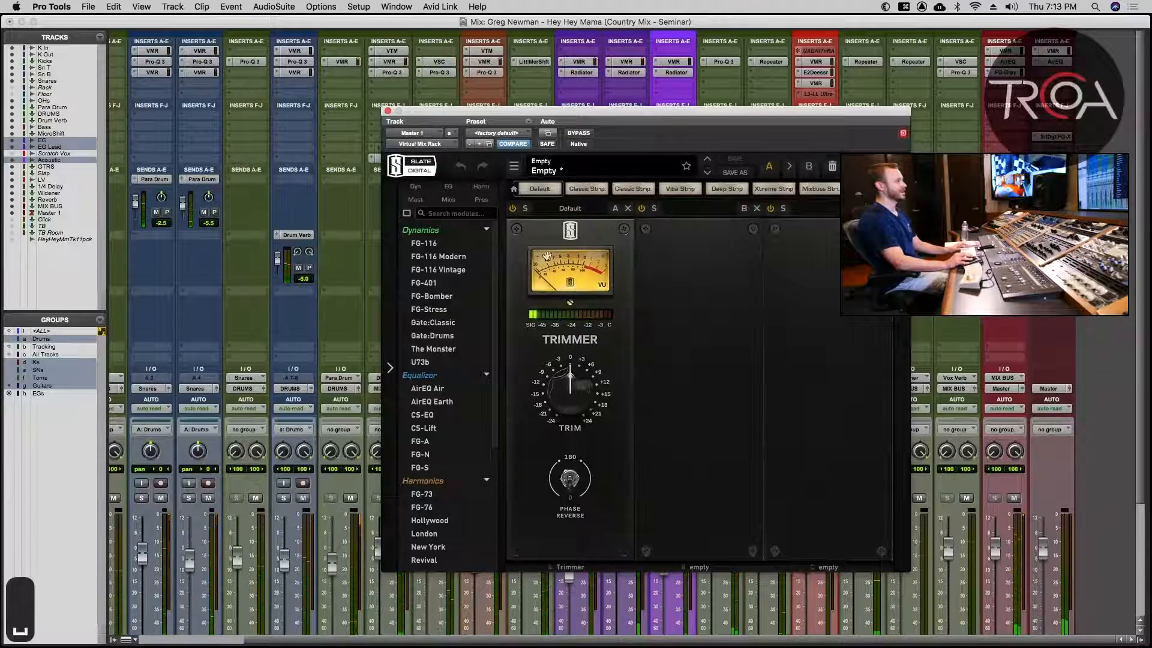
click(388, 112)
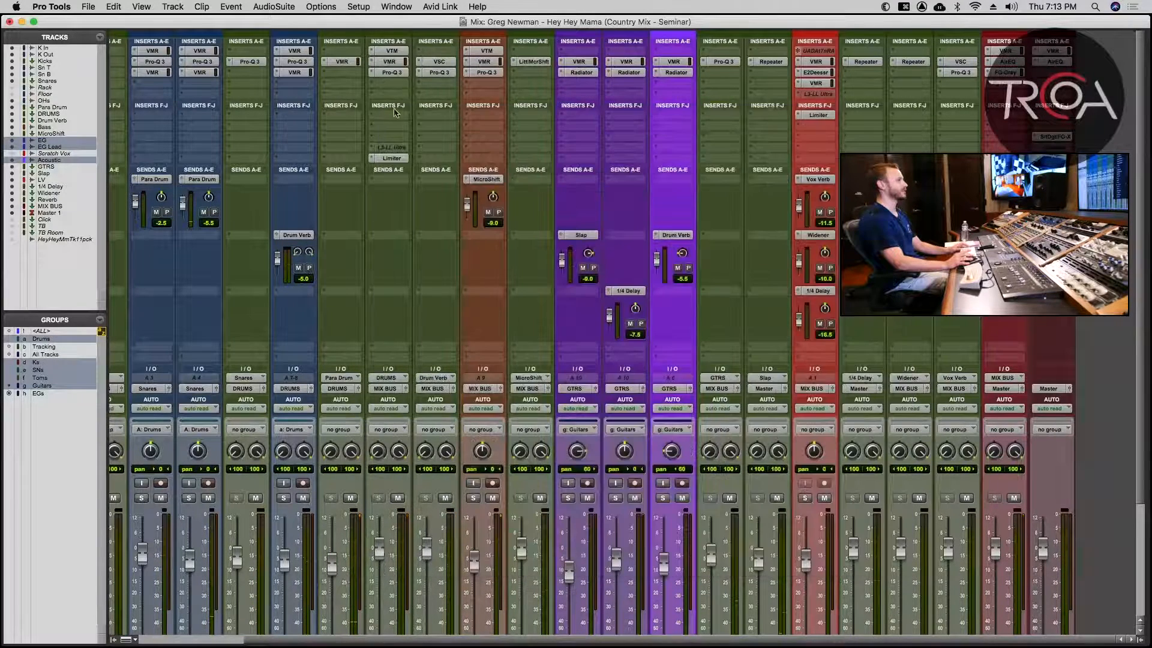
Bypass the AirEQ and FG-Grey inserts on the MIX BUS track and open its VMR with the Virtual Mixbuss module.
shift+super+click(1011, 64)
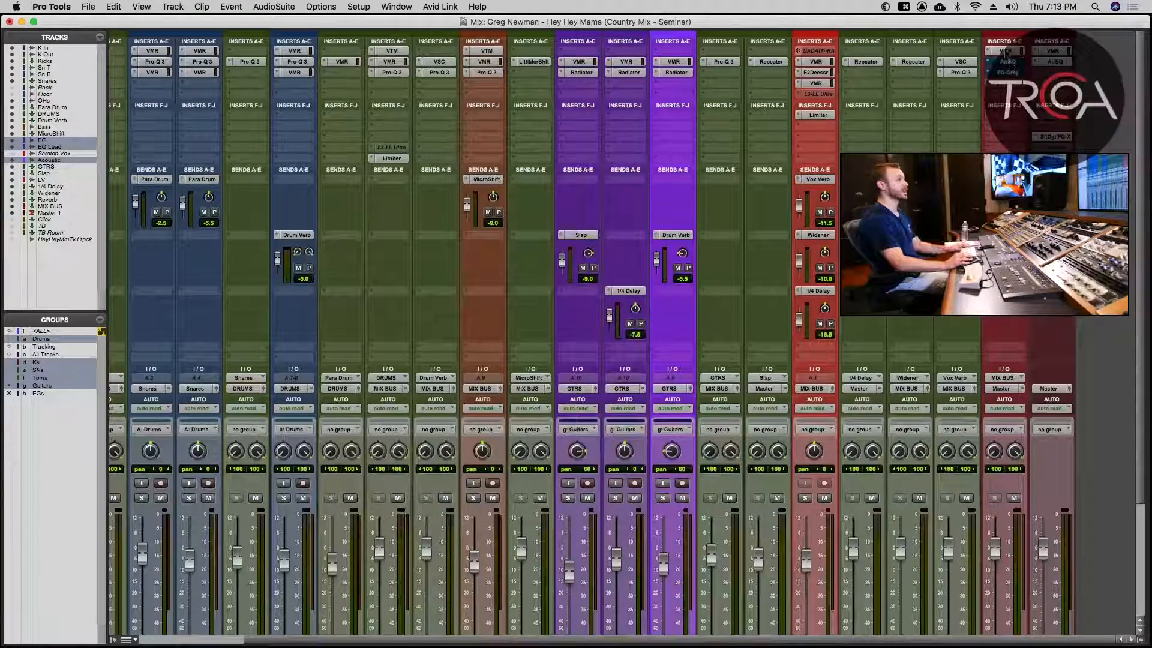
scroll(998, 141, down, 5)
scroll(998, 140, up, 5)
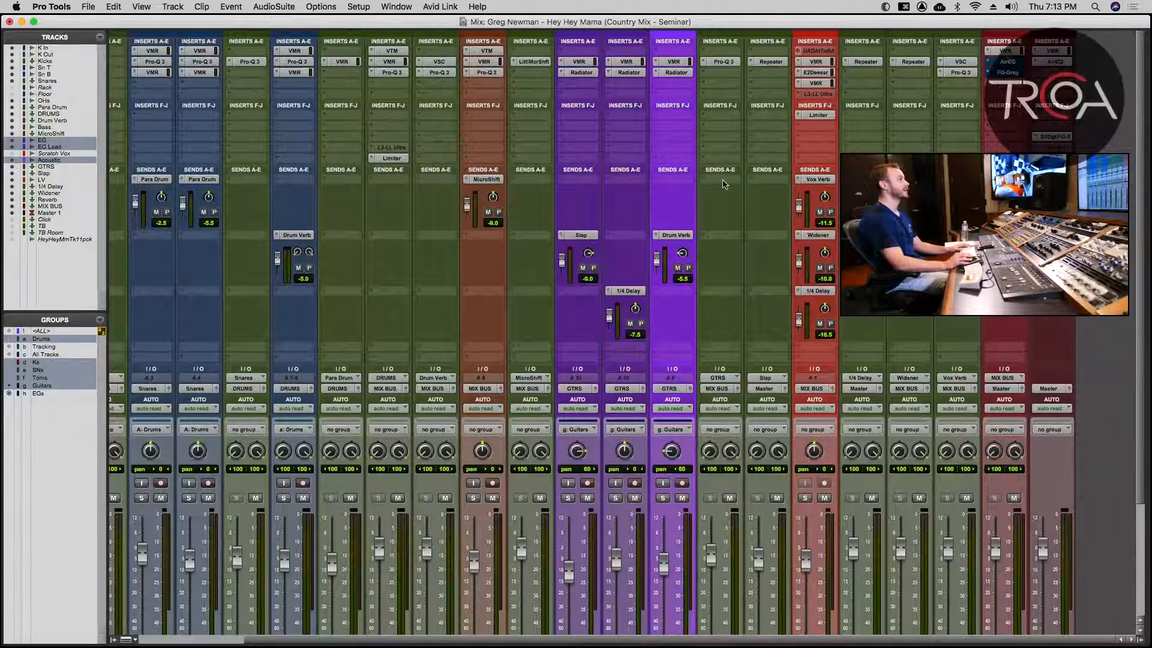
click(1005, 50)
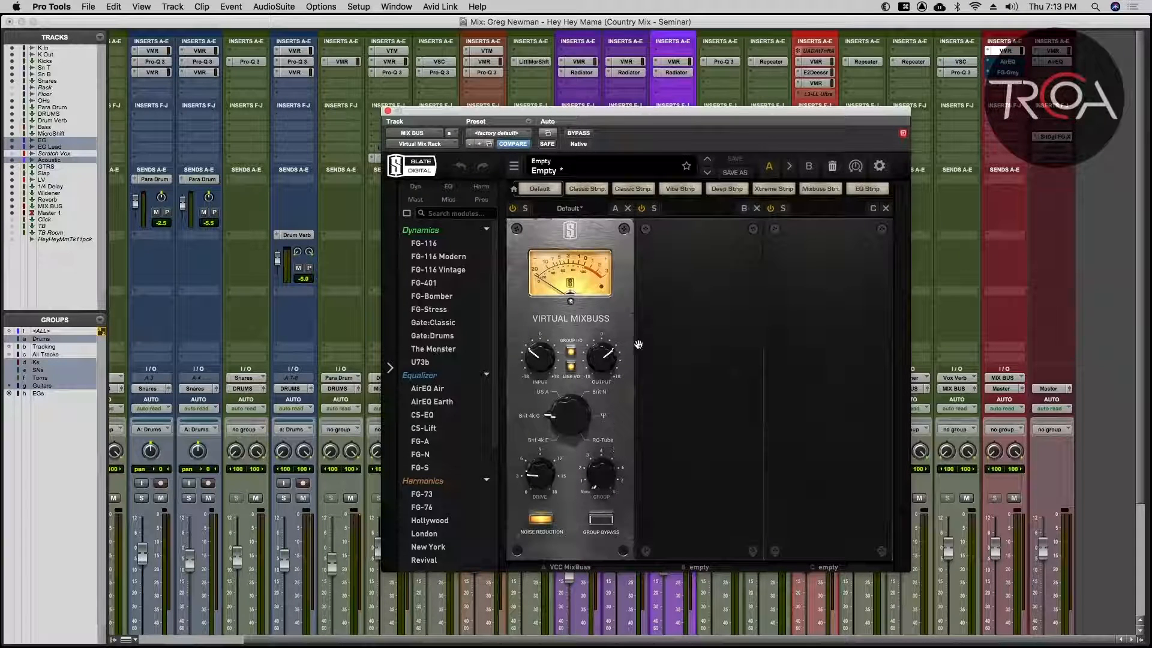
Compare the full mix with the MIX BUS VMR bypassed and active during playback, leaving it active and its window closed.
click(579, 135)
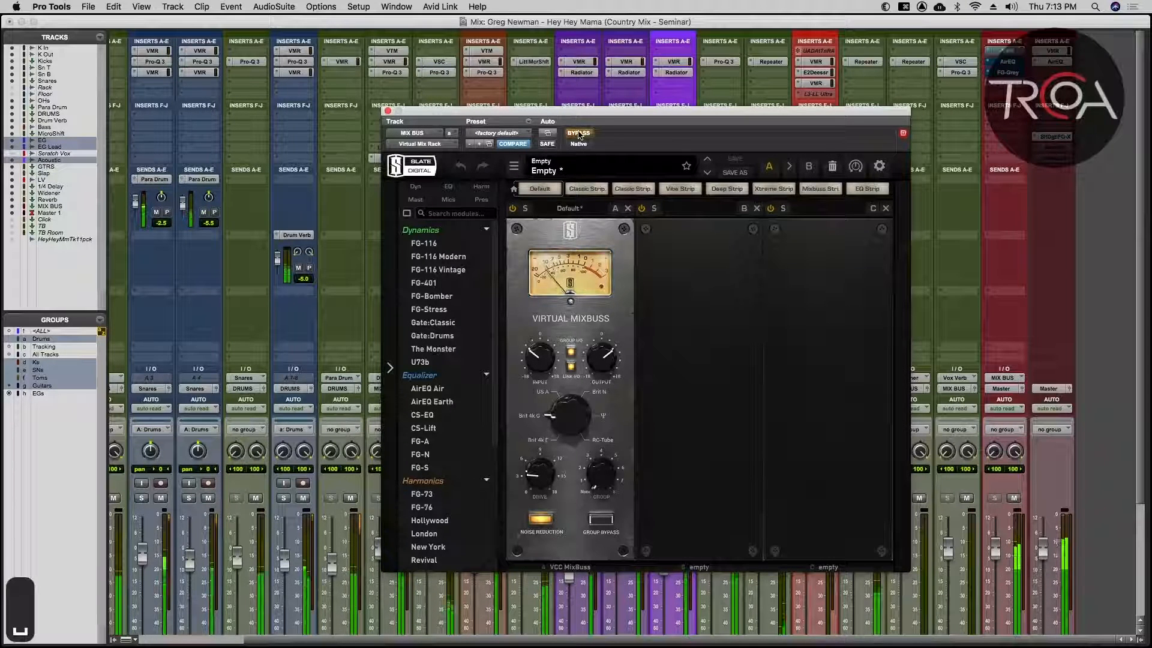
click(578, 134)
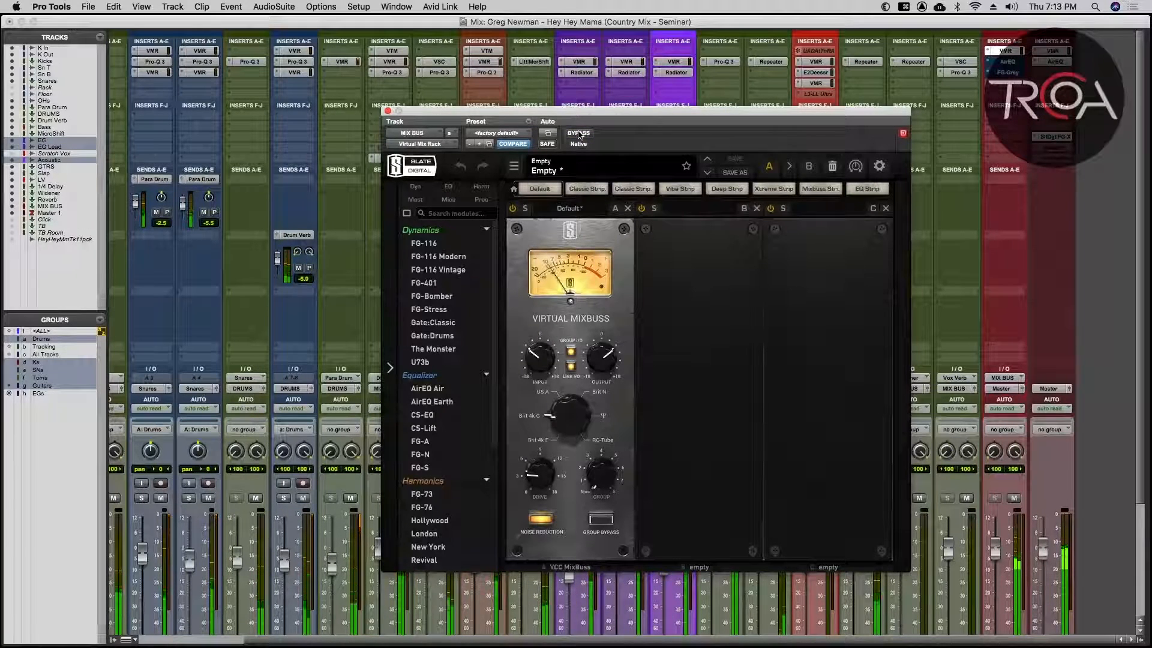
click(580, 134)
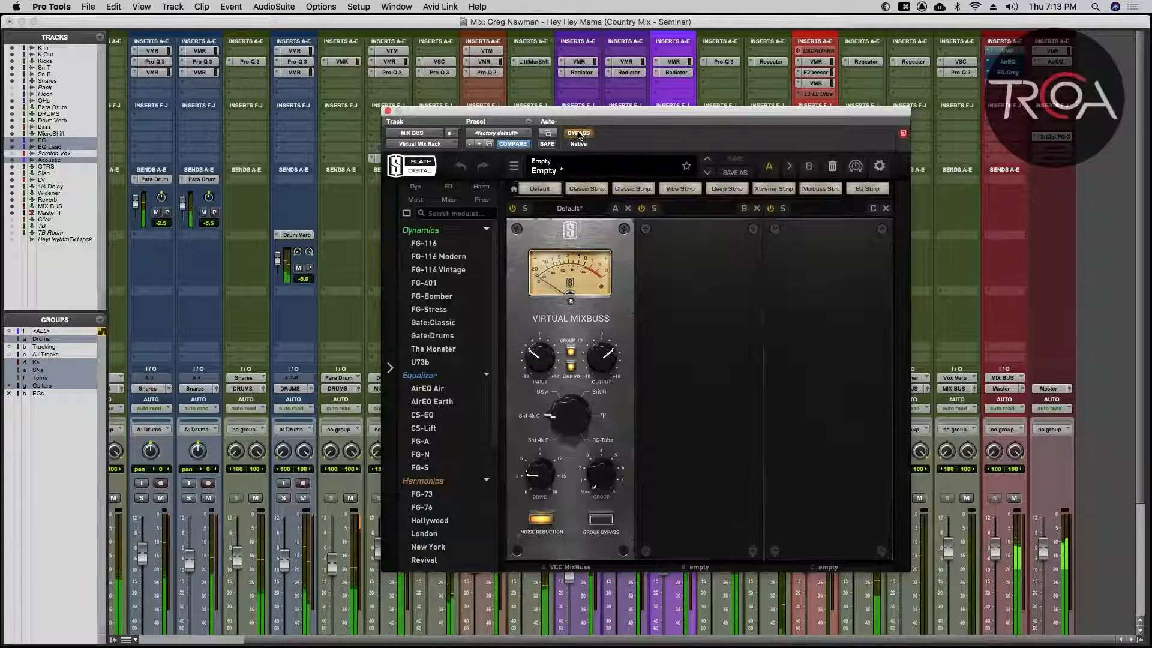
click(579, 134)
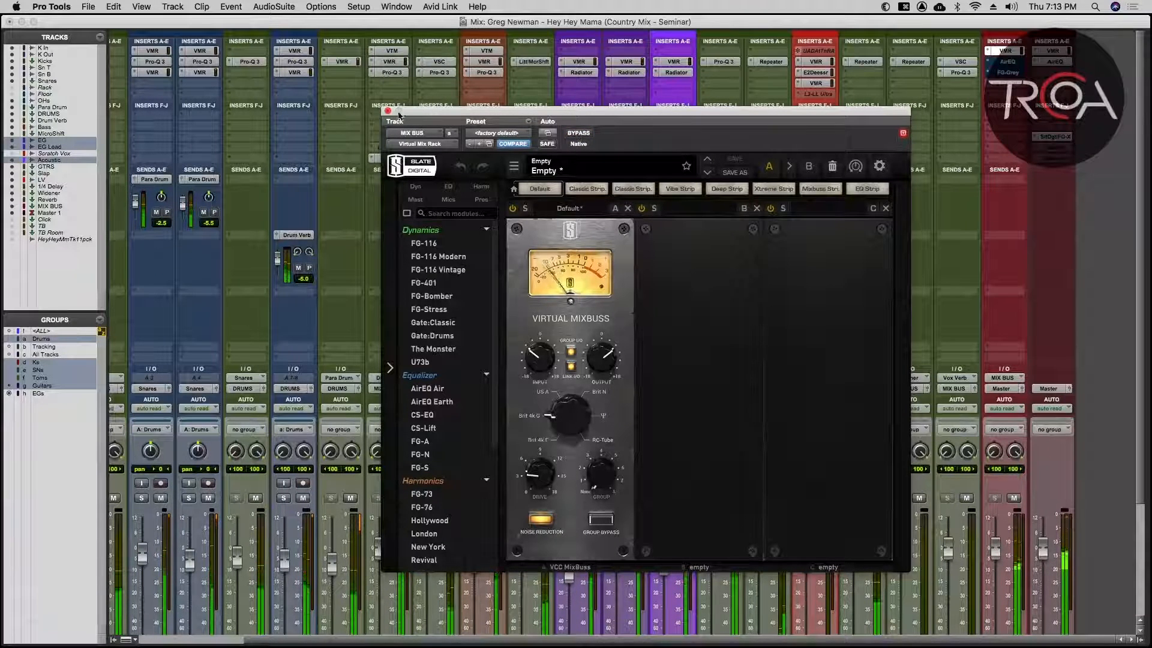
key(space)
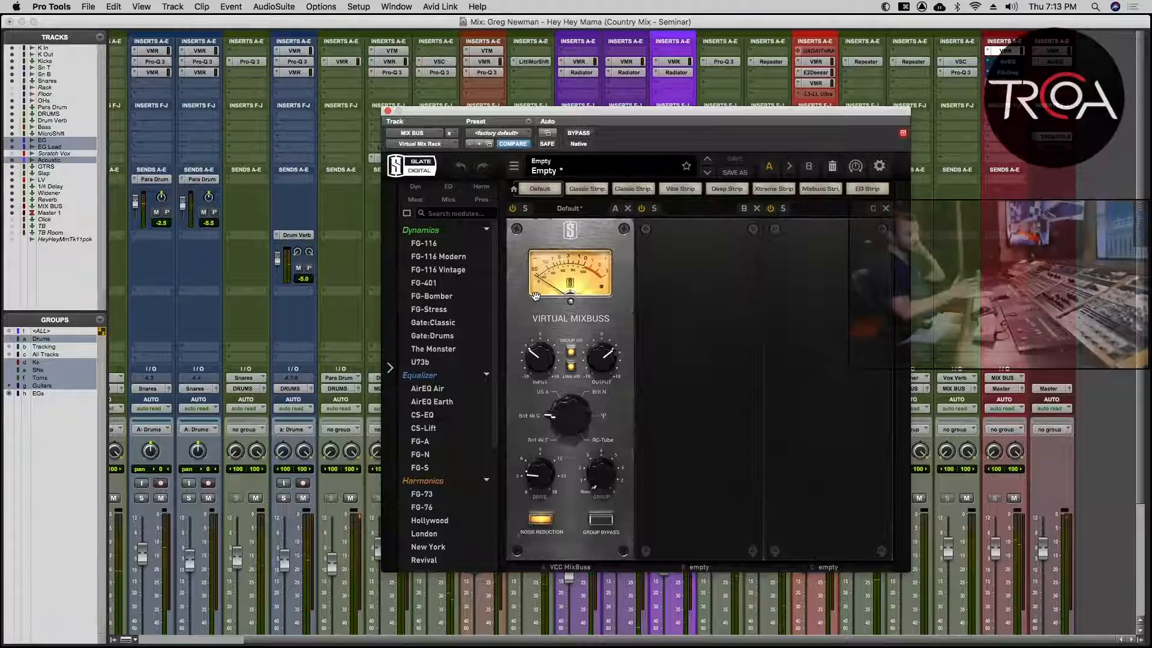
click(387, 111)
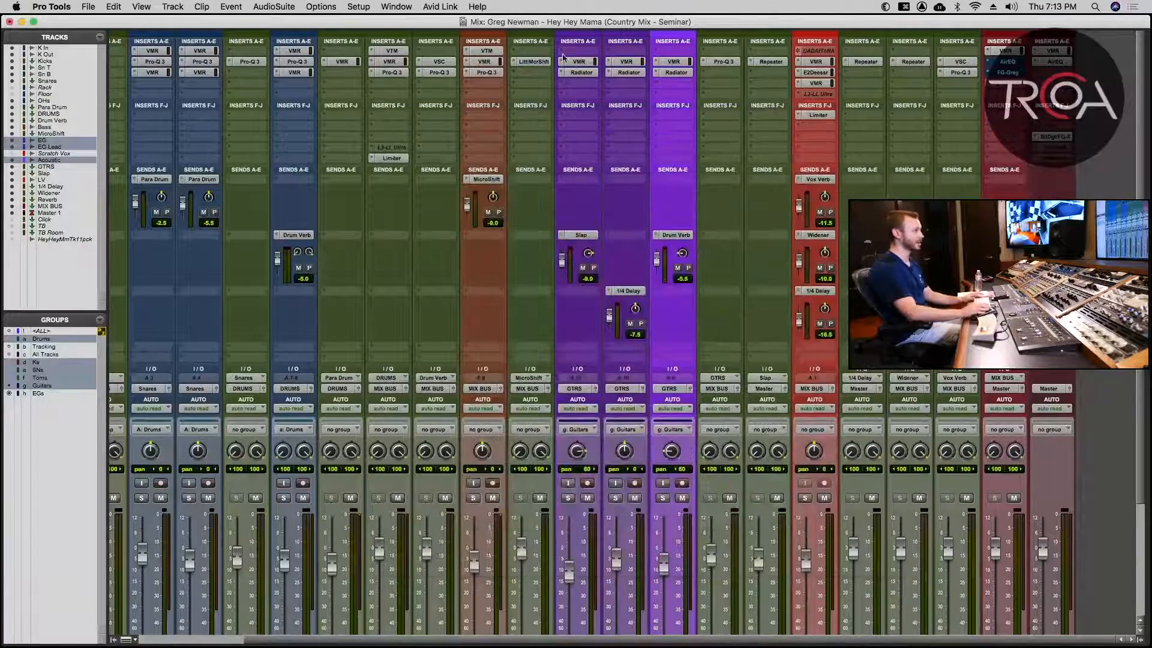
Open the MIX BUS AirEQ, take it out of bypass, and examine its low-cut and bell frequency settings.
click(1008, 62)
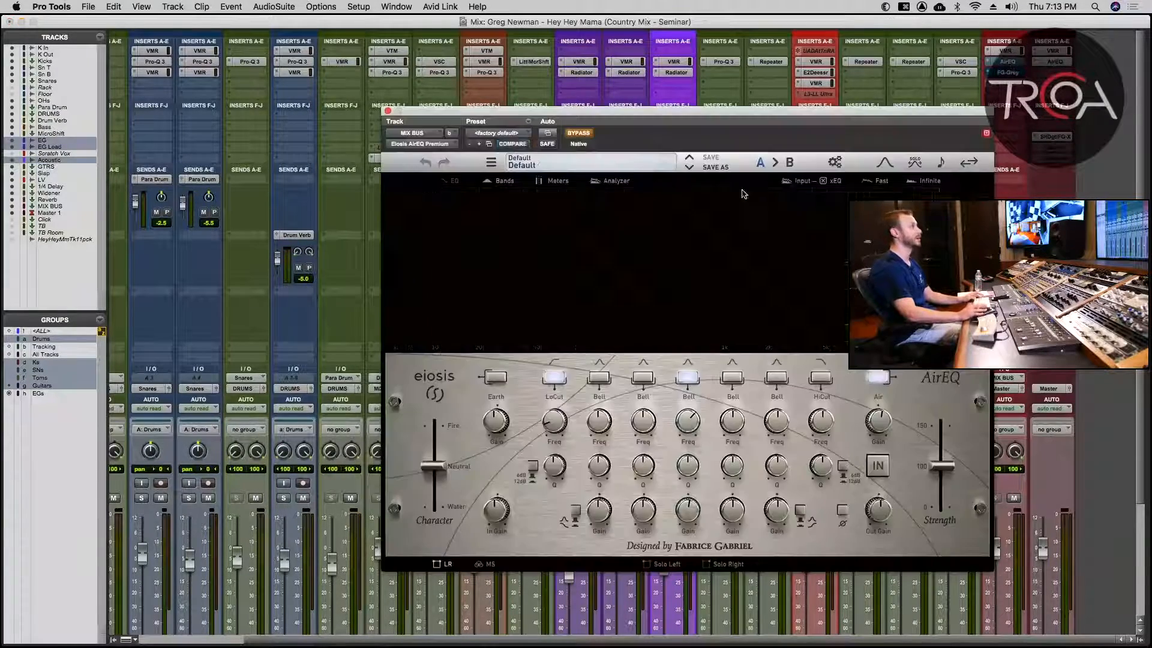
click(579, 134)
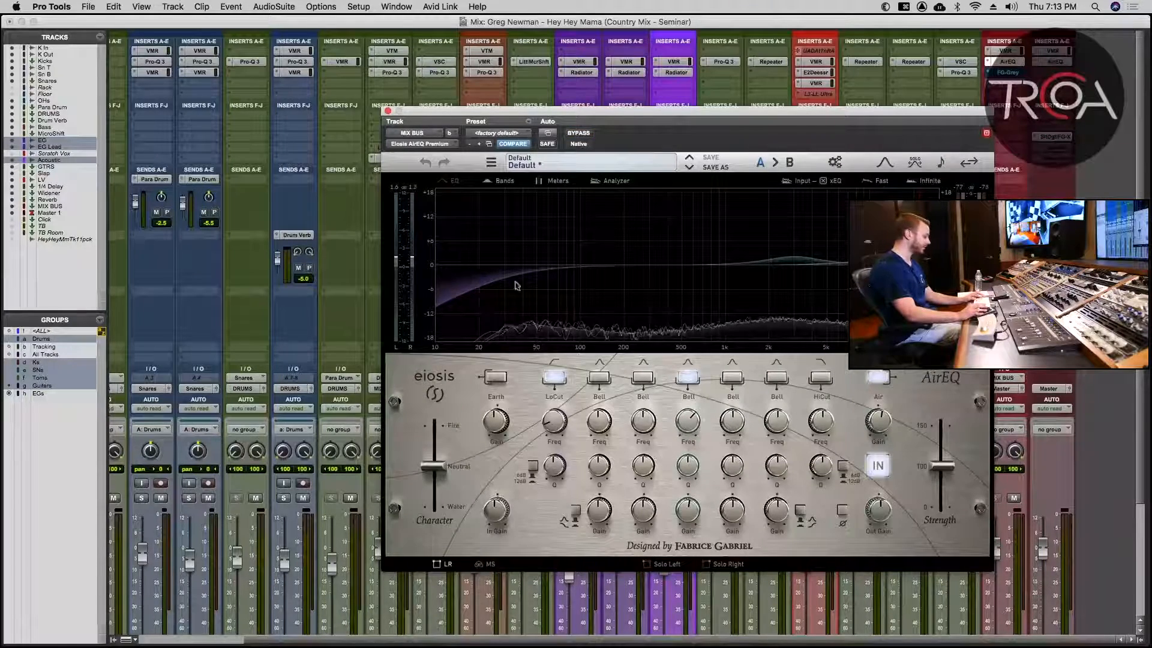
mouse_move(558, 424)
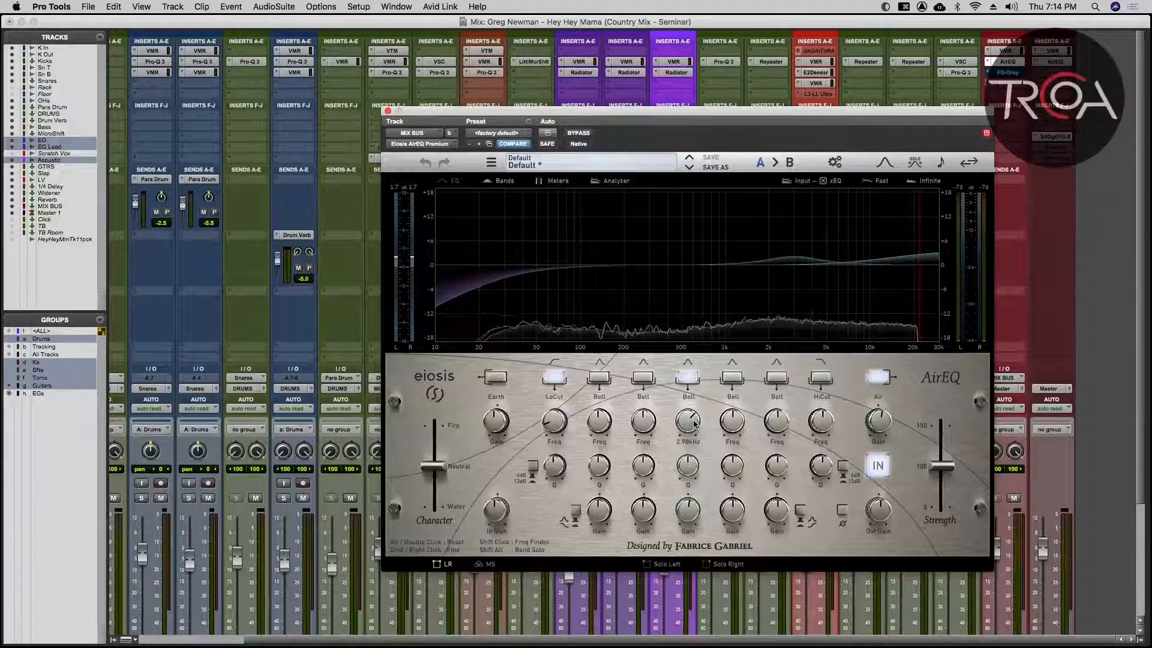
Compare the full mix with the MIX BUS AirEQ bypassed and active during playback, leaving it active and its window closed.
key(space)
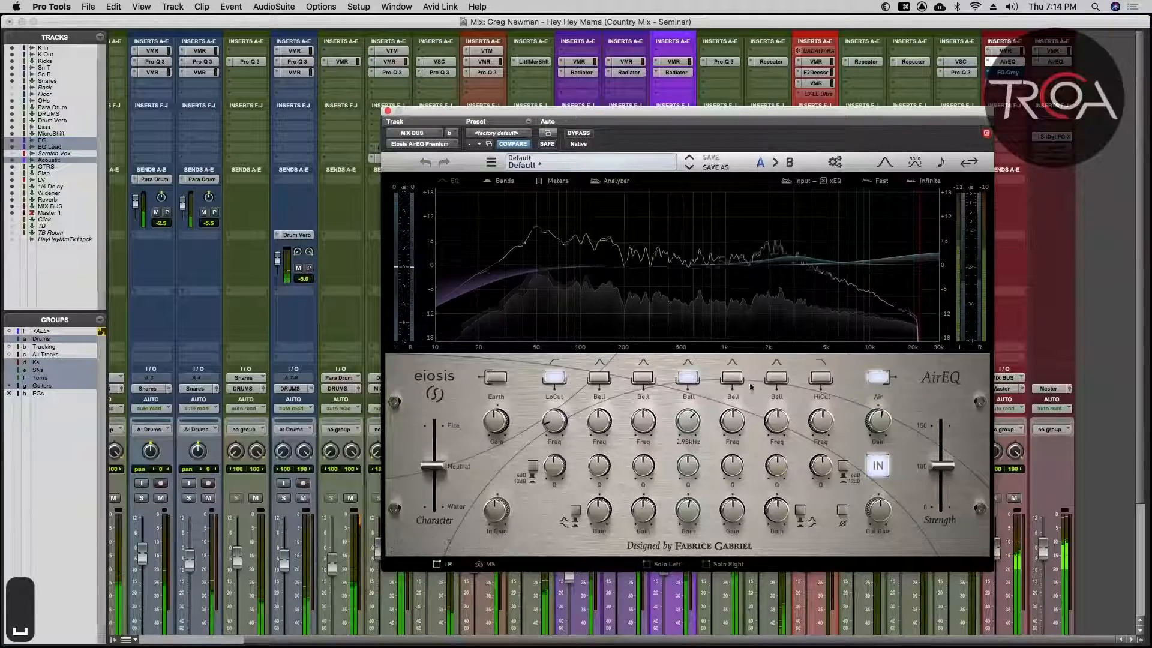
click(573, 137)
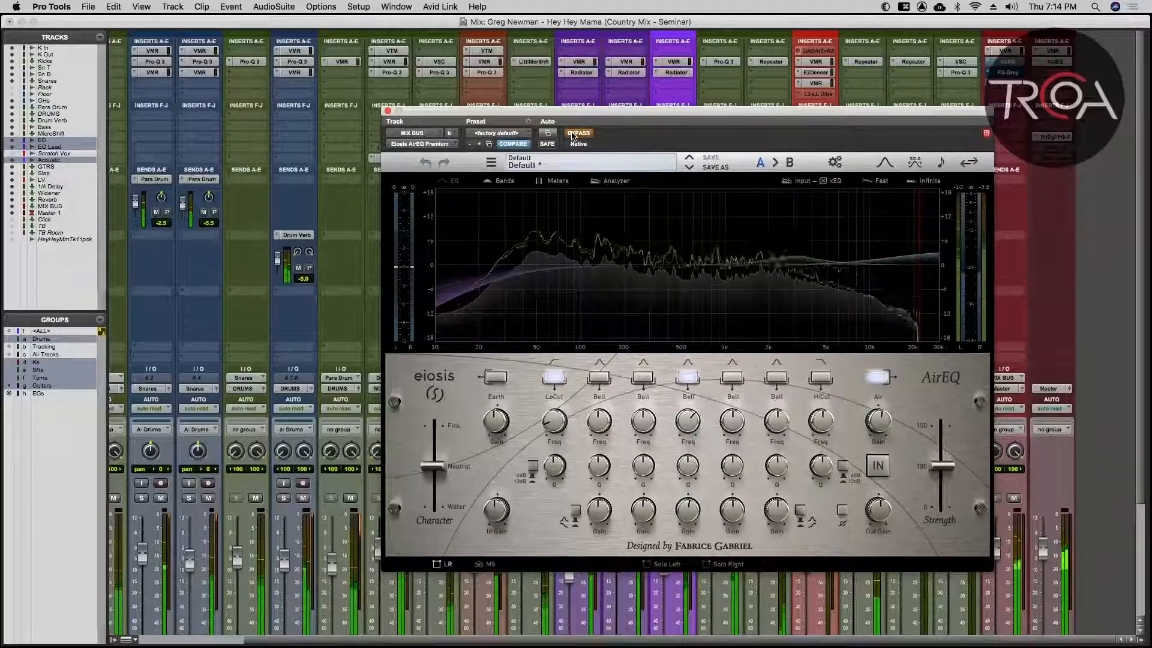
click(574, 134)
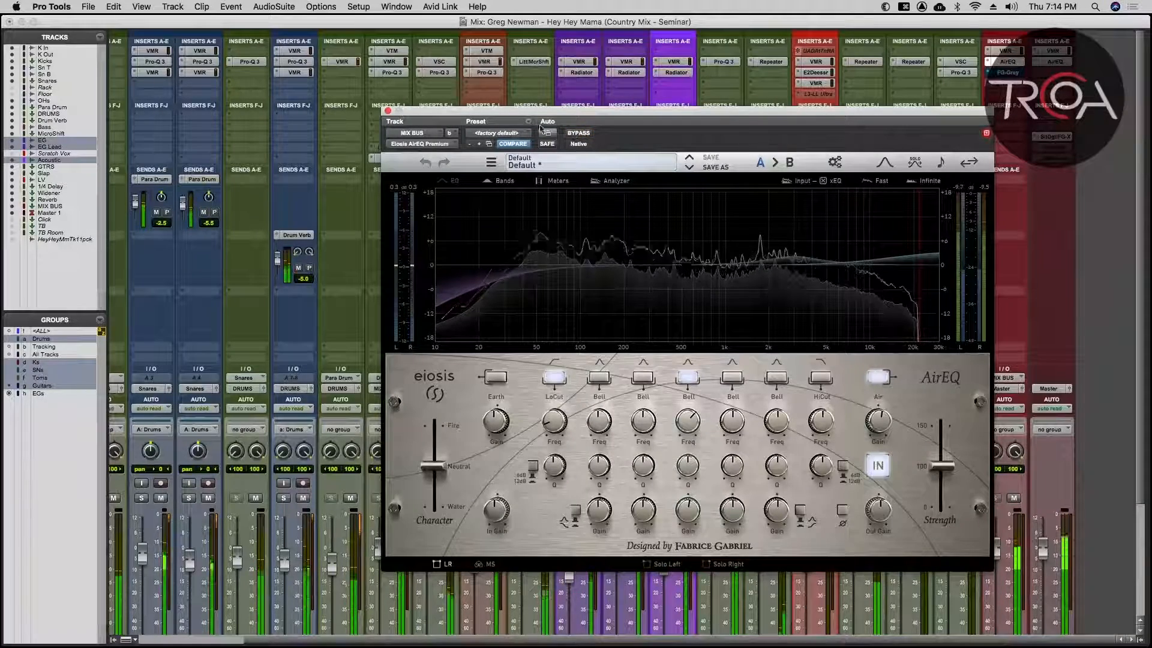
click(577, 134)
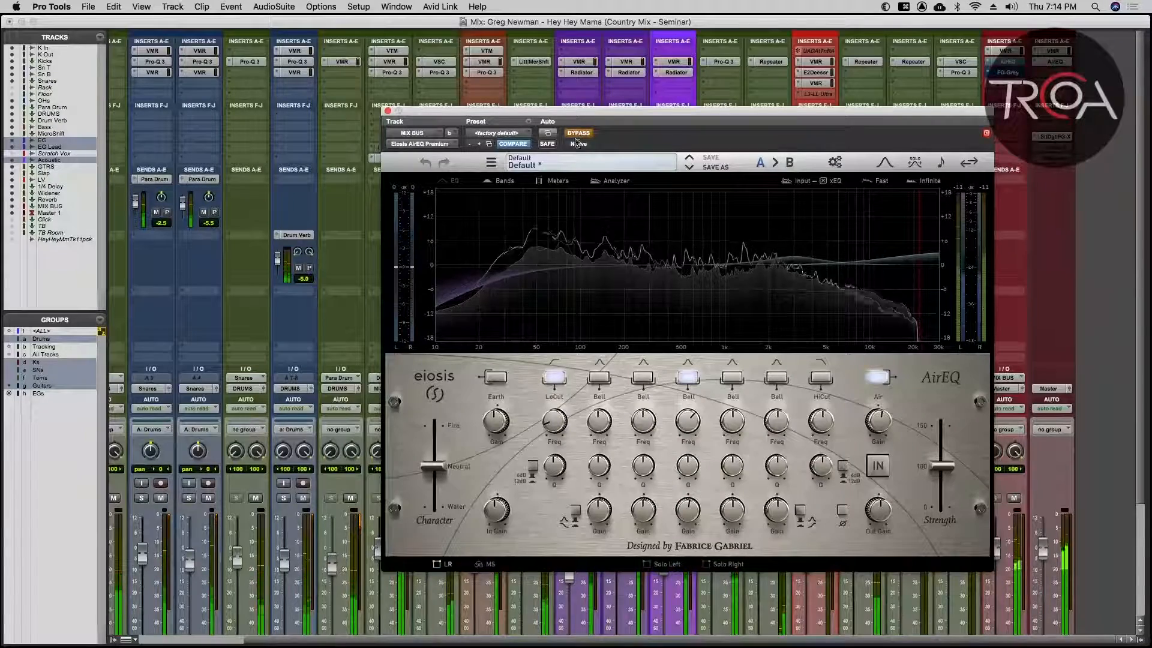
click(576, 133)
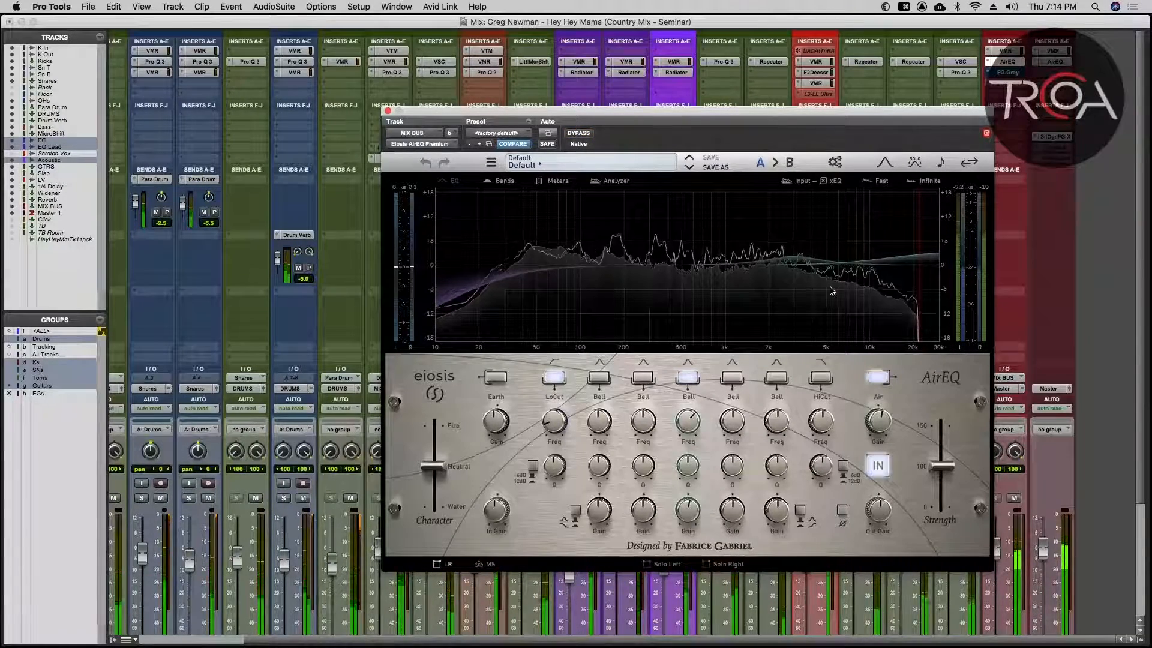
click(578, 133)
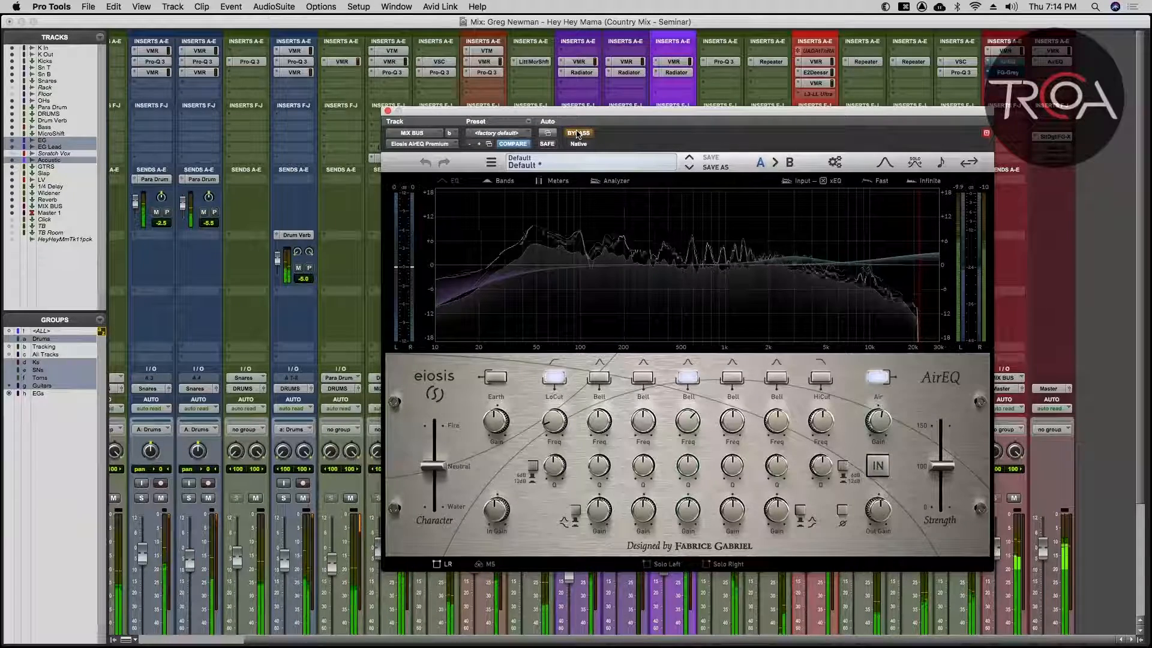
click(577, 133)
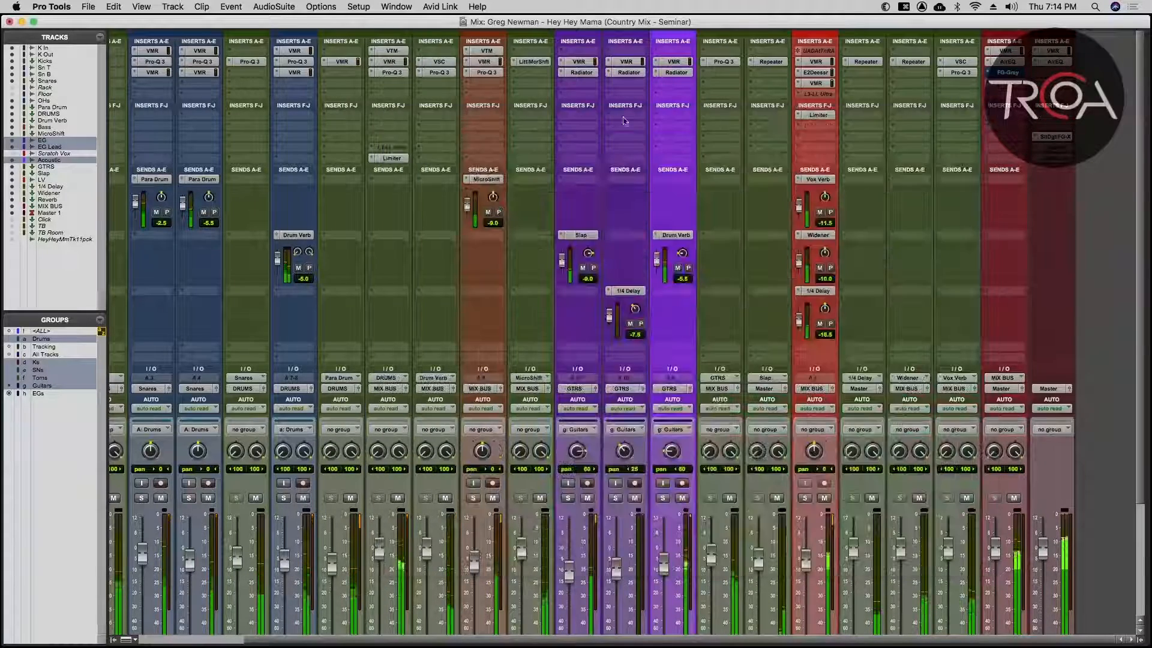
click(387, 111)
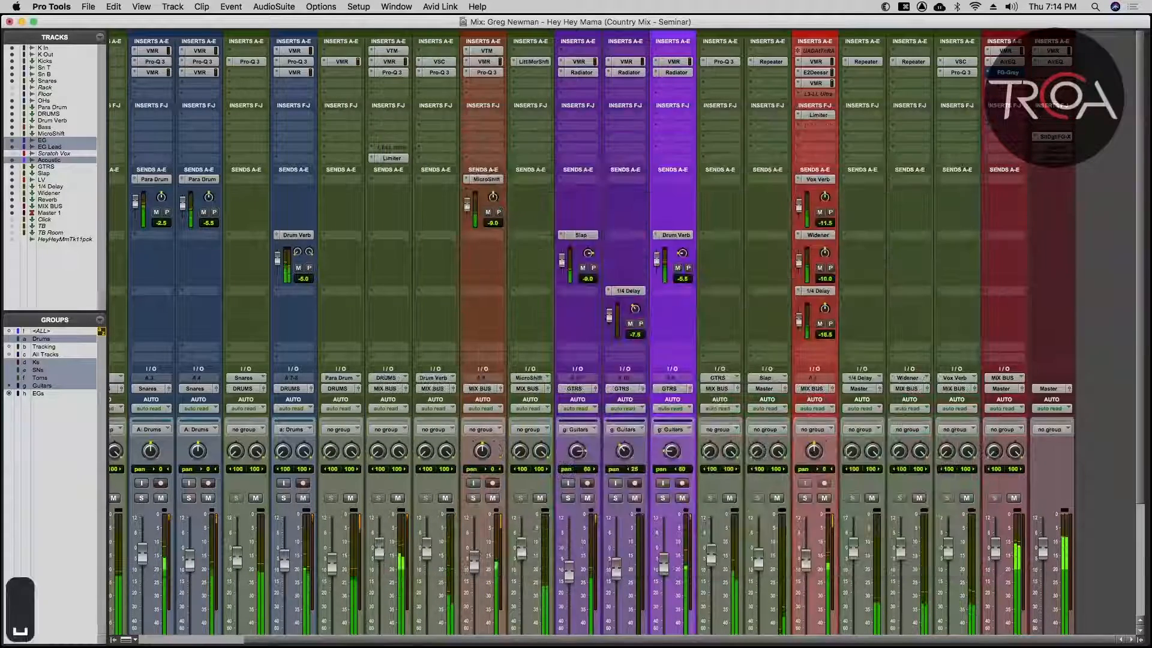
Open the FG-Grey compressor on the MIX BUS track, reposition its window, and take it out of bypass.
click(1008, 72)
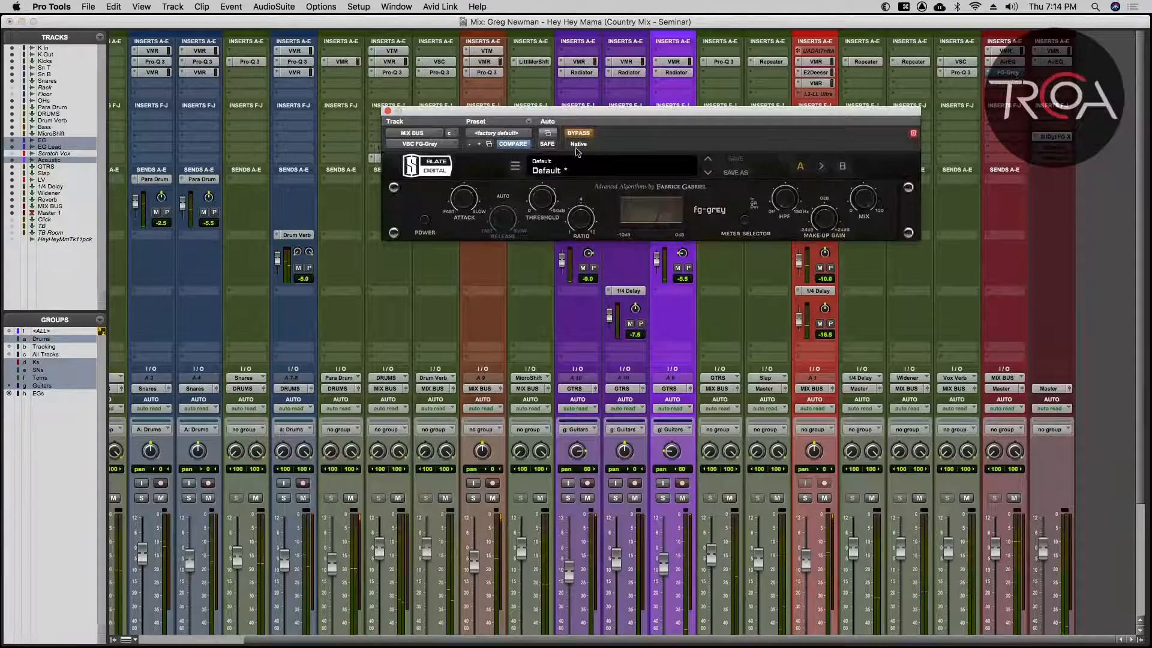
drag(572, 109, 550, 150)
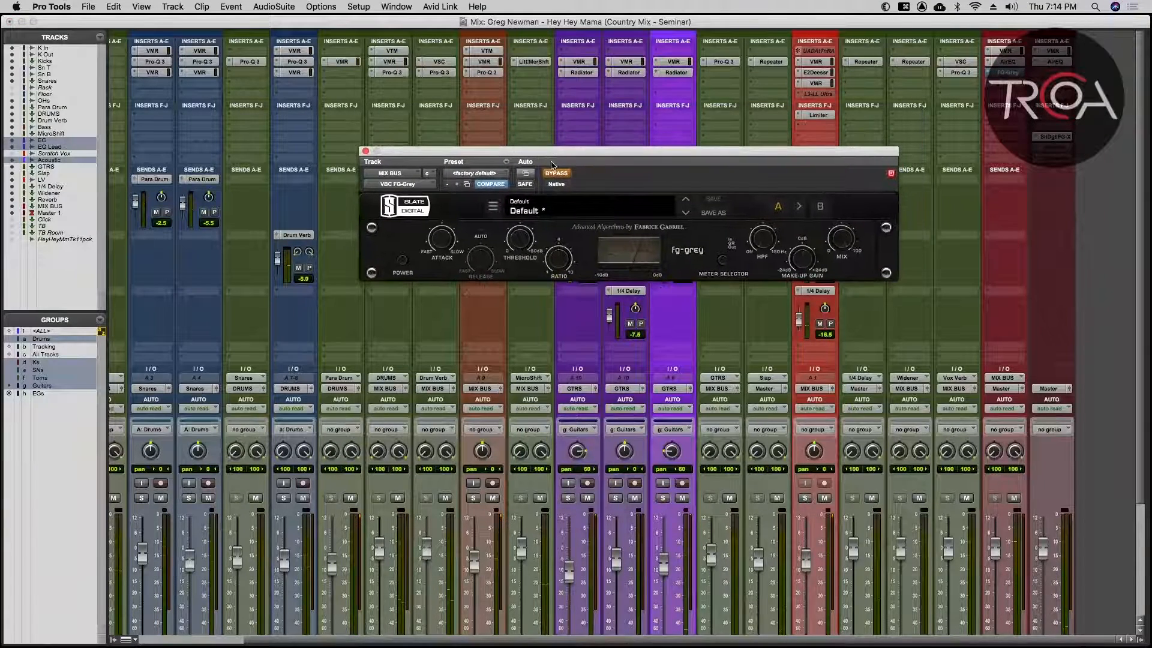
click(561, 175)
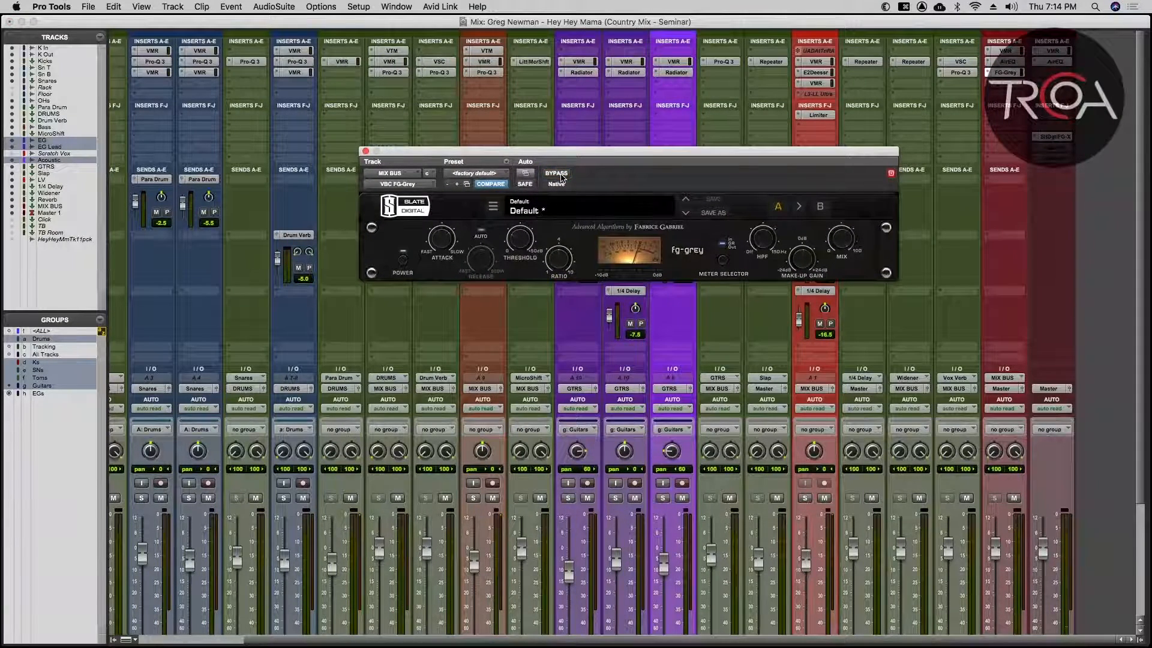
Compare the full mix with FG-Grey bypassed and active during playback, leaving it active and its window closed.
key(space)
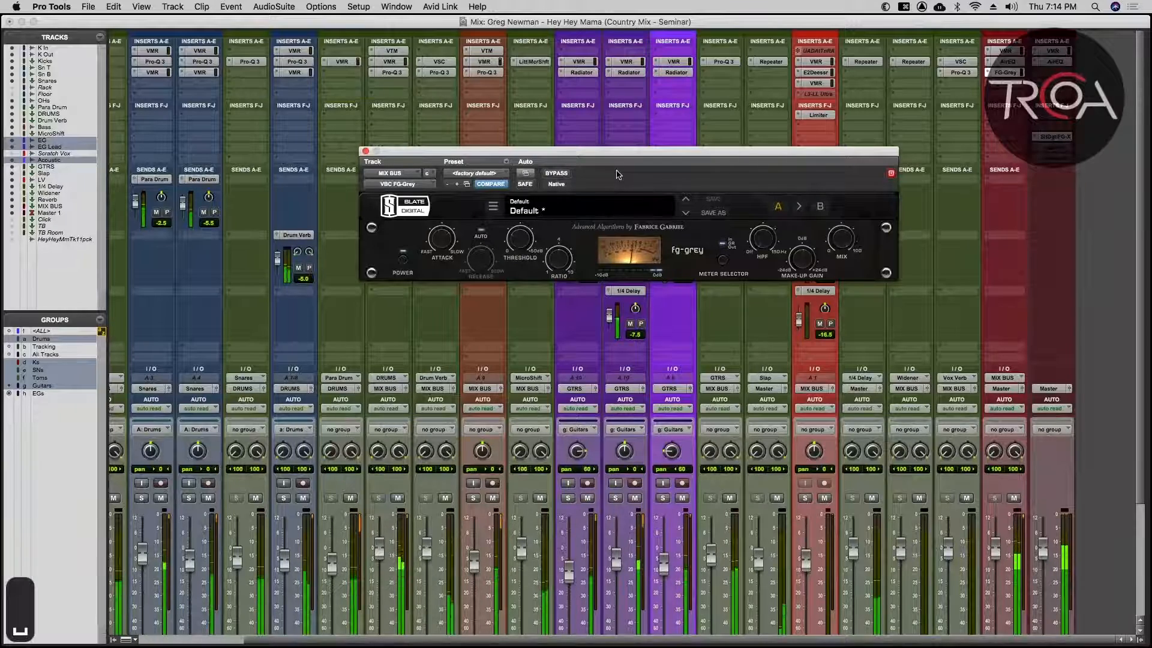
click(558, 174)
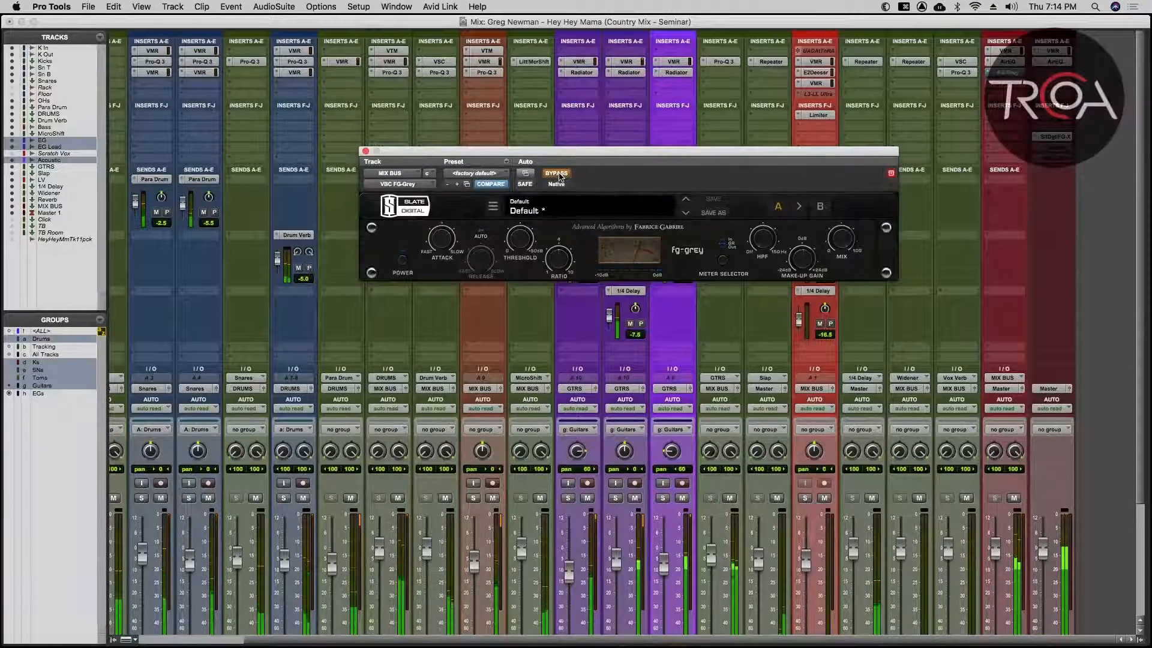
click(557, 174)
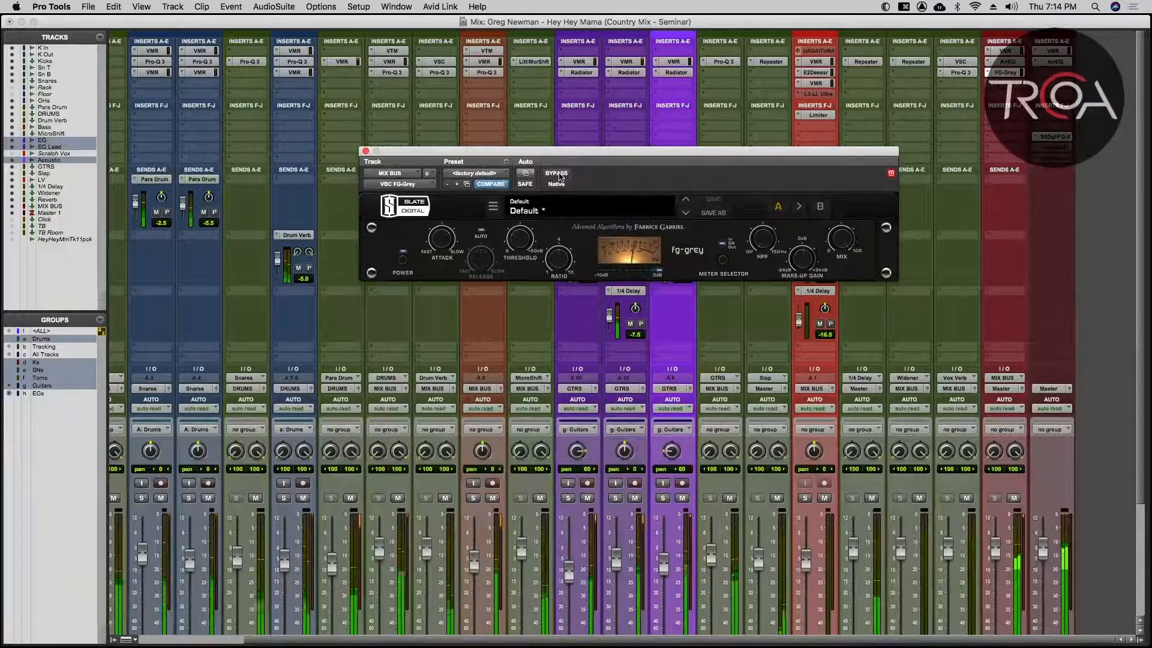
click(365, 151)
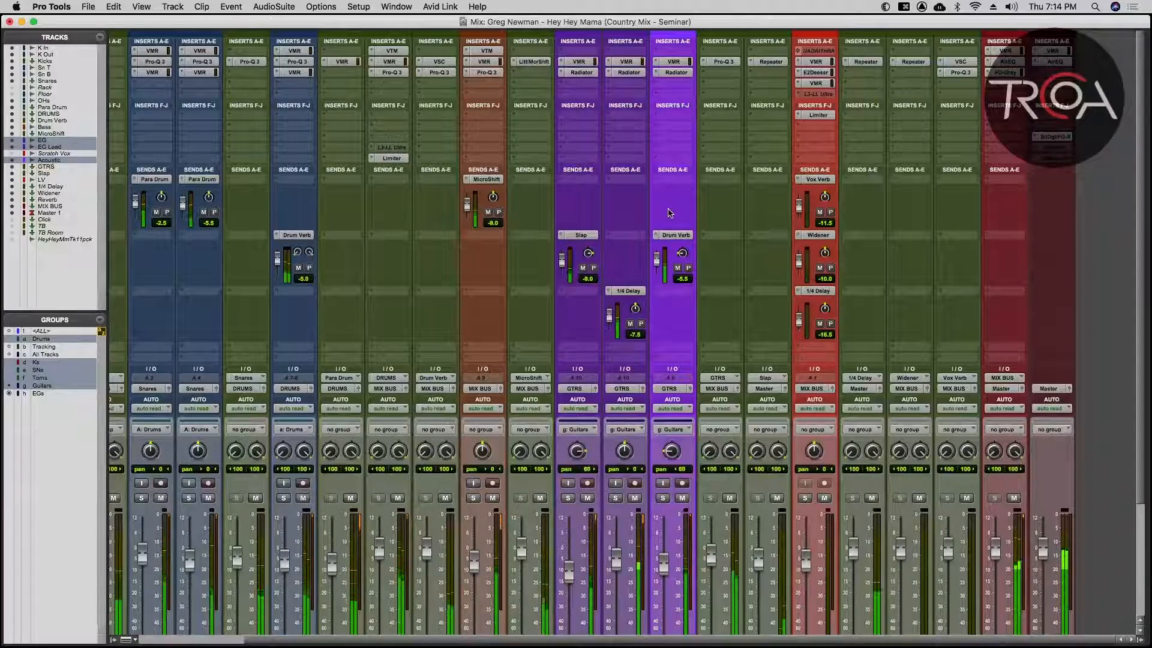
Listen to the full mix while looking over the inserts, sends and levels across the mixer's tracks.
scroll(670, 211, down, 2)
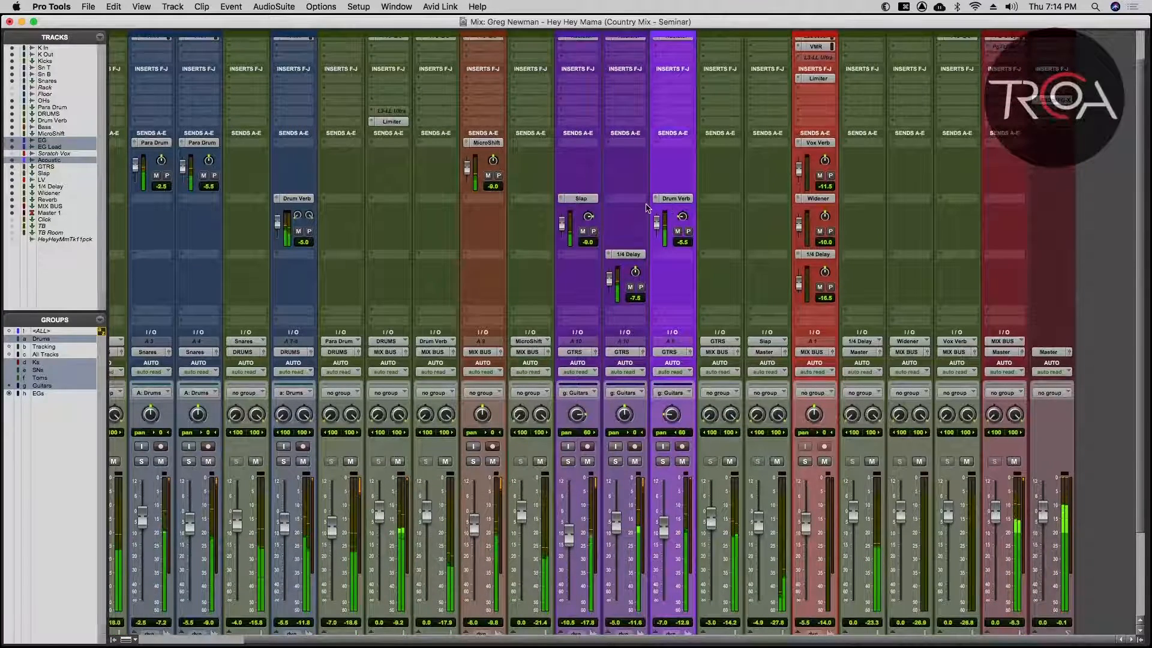
scroll(785, 239, up, 2)
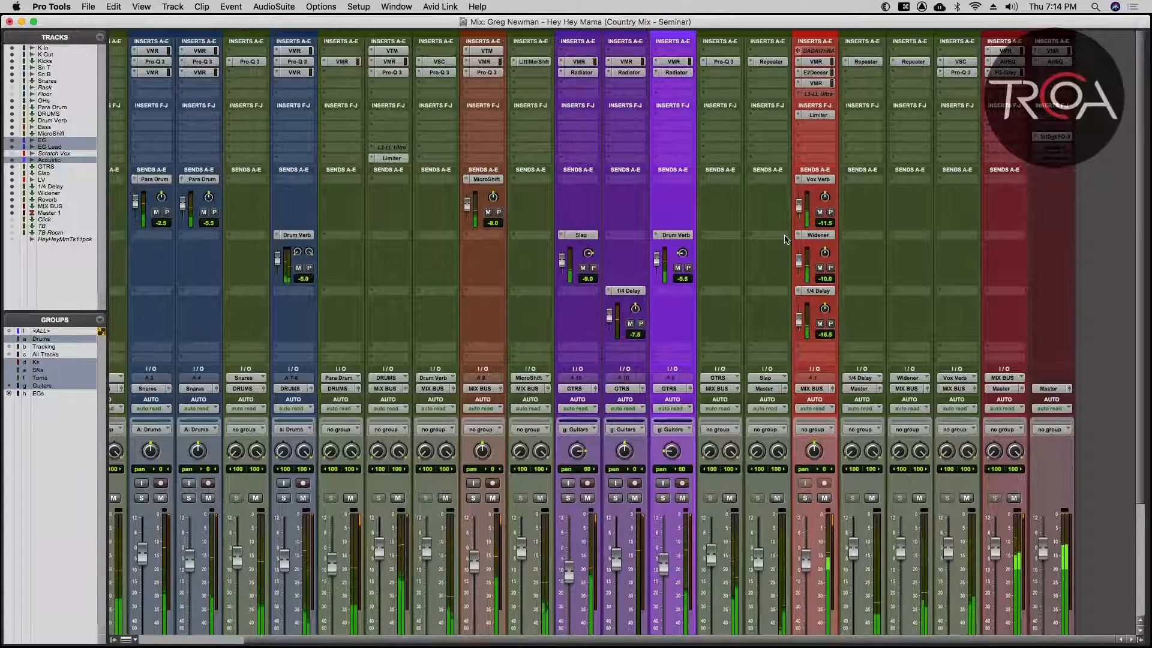
scroll(786, 239, down, 1)
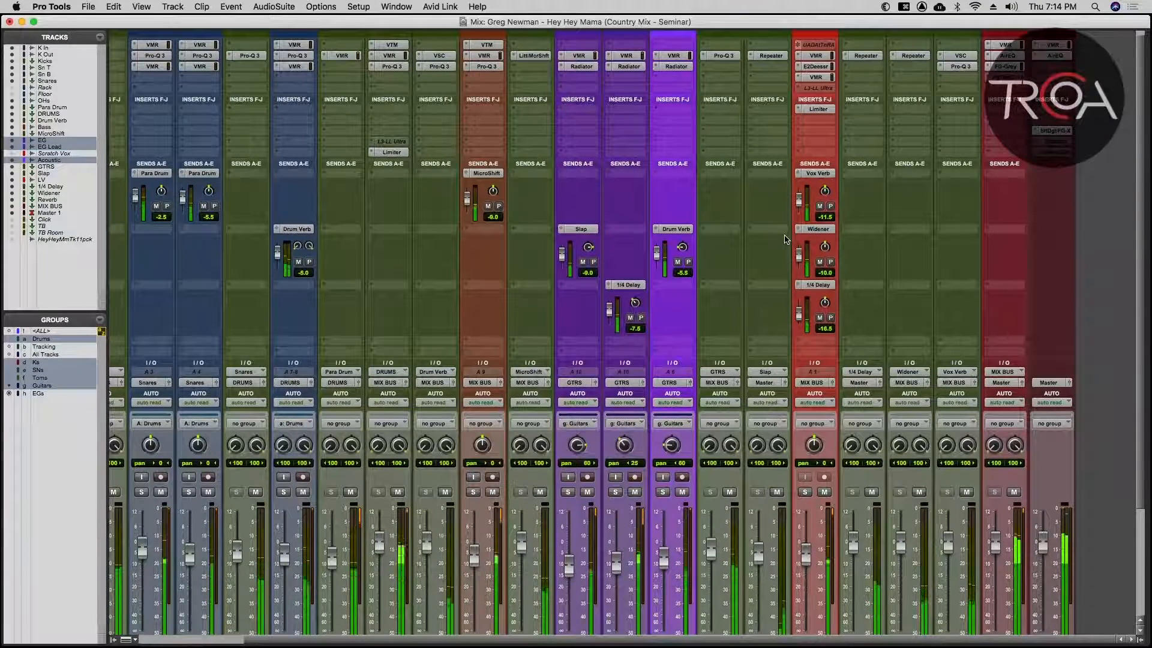
scroll(786, 239, up, 1)
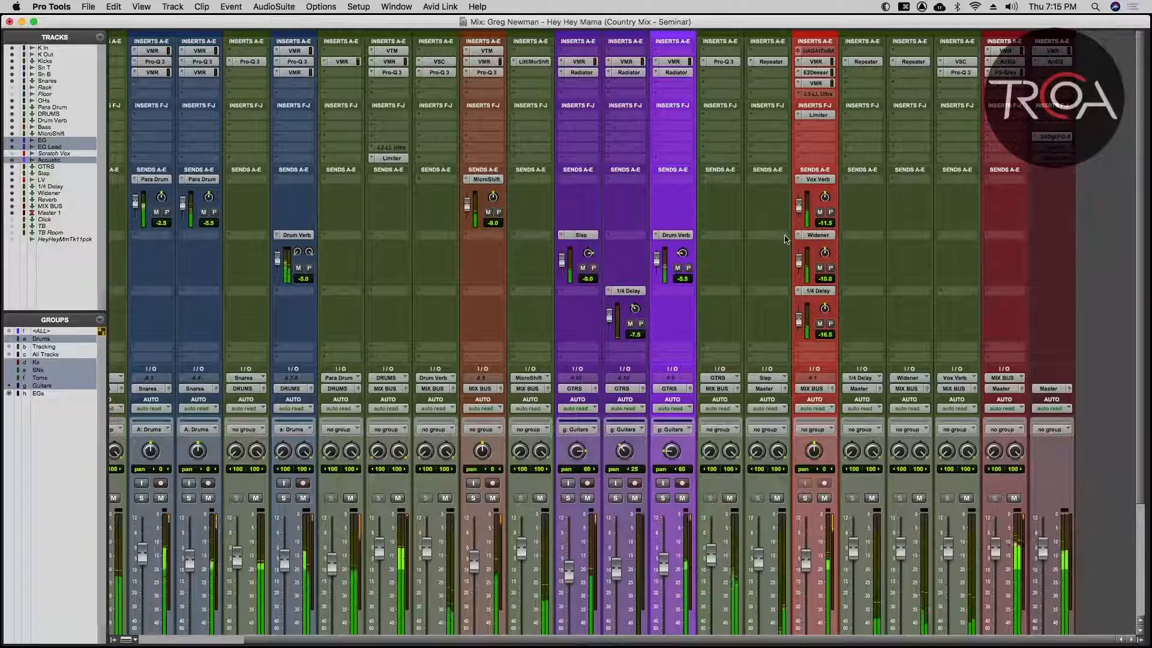
scroll(784, 239, left, 5)
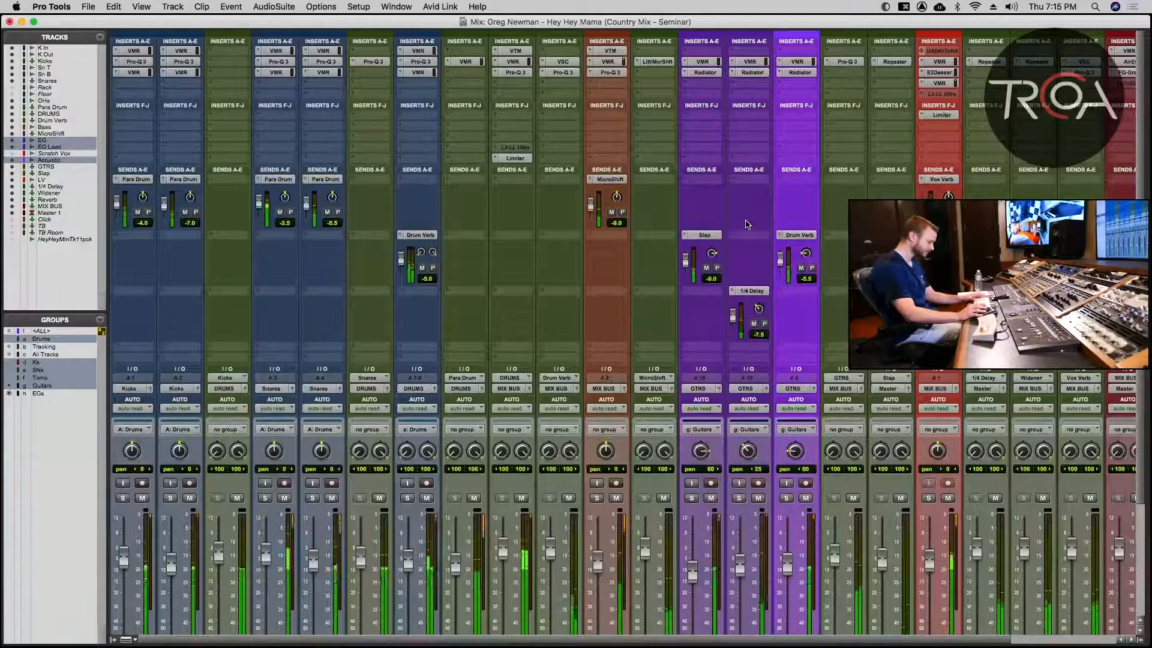
scroll(748, 240, right, 3)
scroll(750, 252, right, 2)
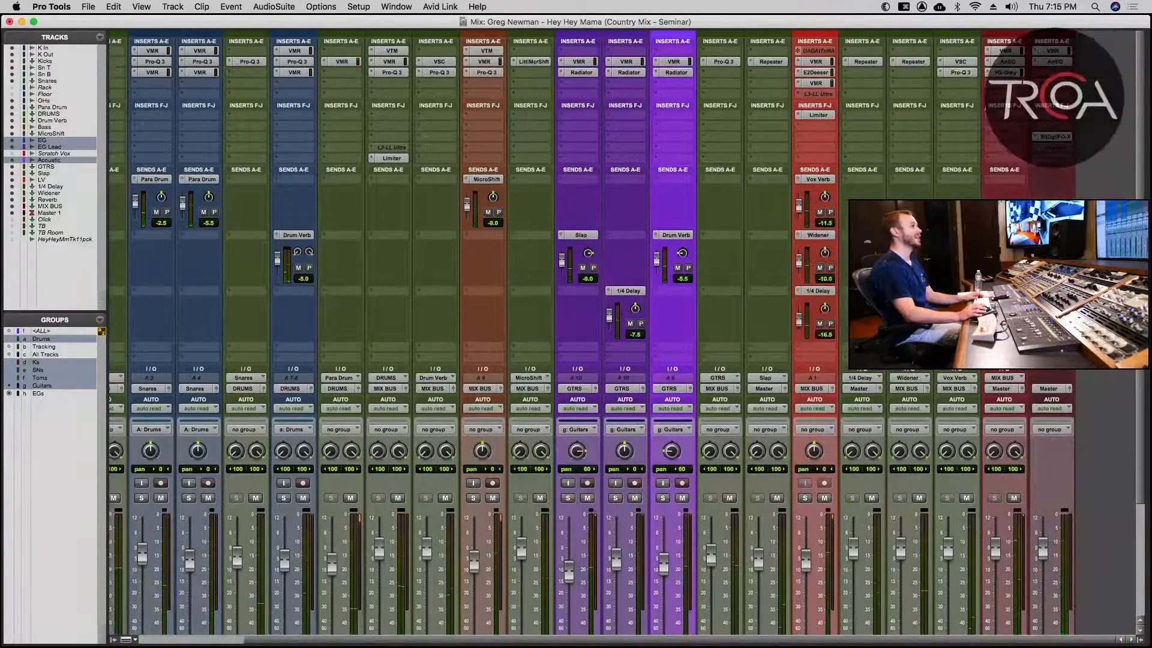
Switch to the Edit window and audition the EG Lead from about bar 12, before its Interlude automation, stopping playback.
key(super+equal)
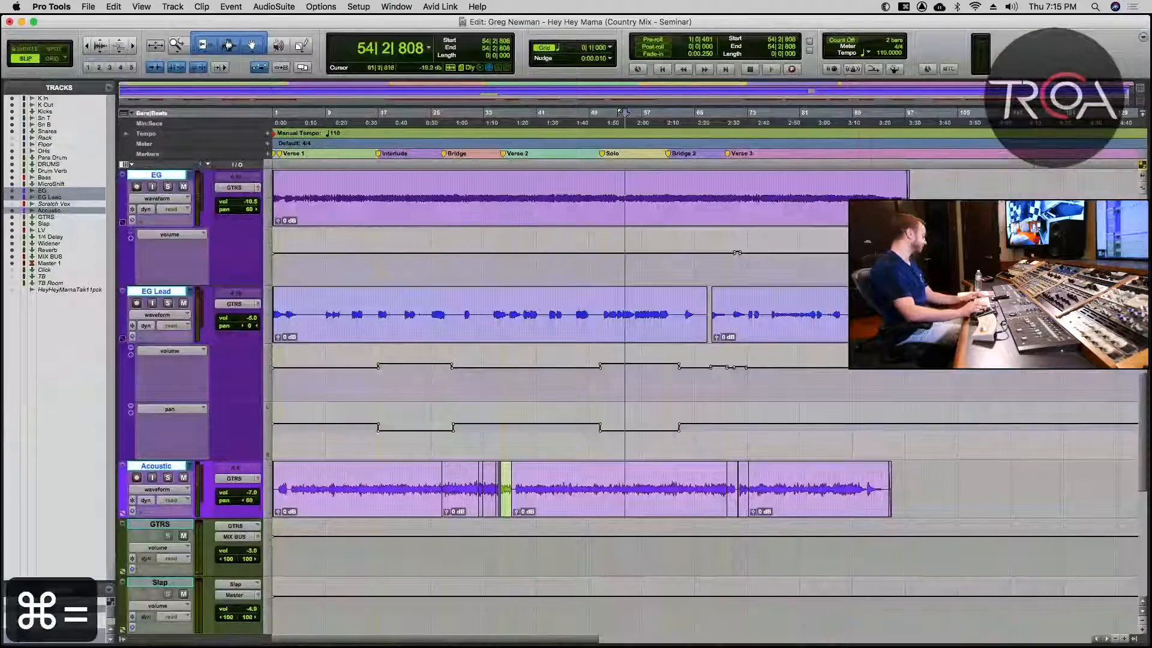
scroll(488, 336, down, 4)
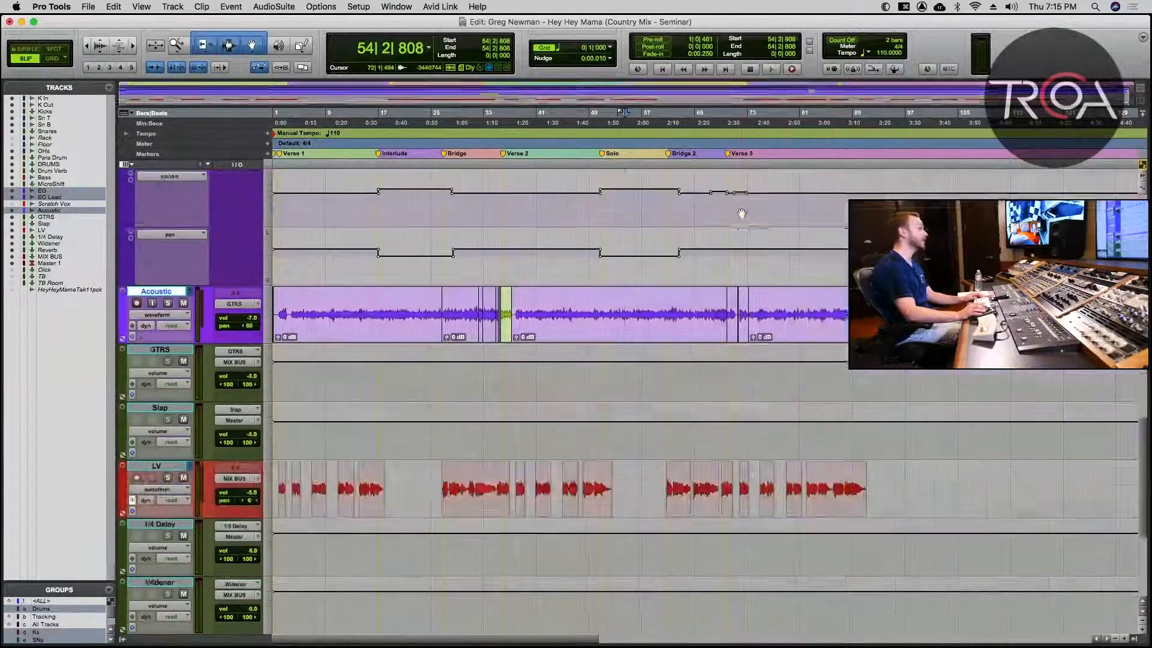
scroll(488, 336, up, 4)
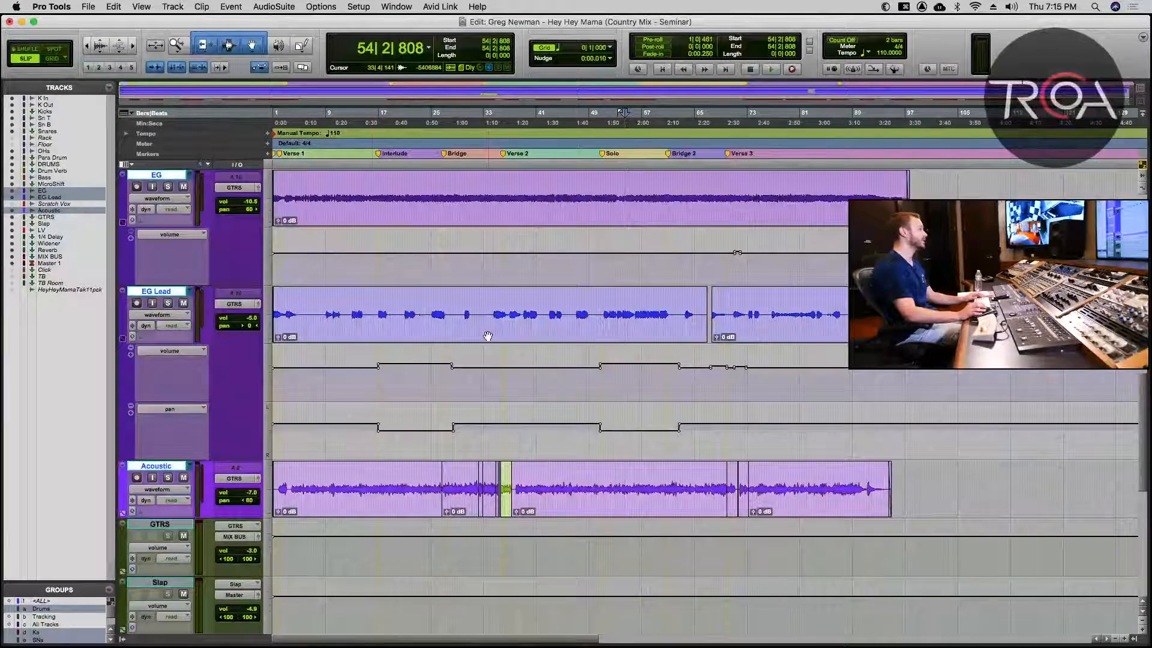
click(350, 367)
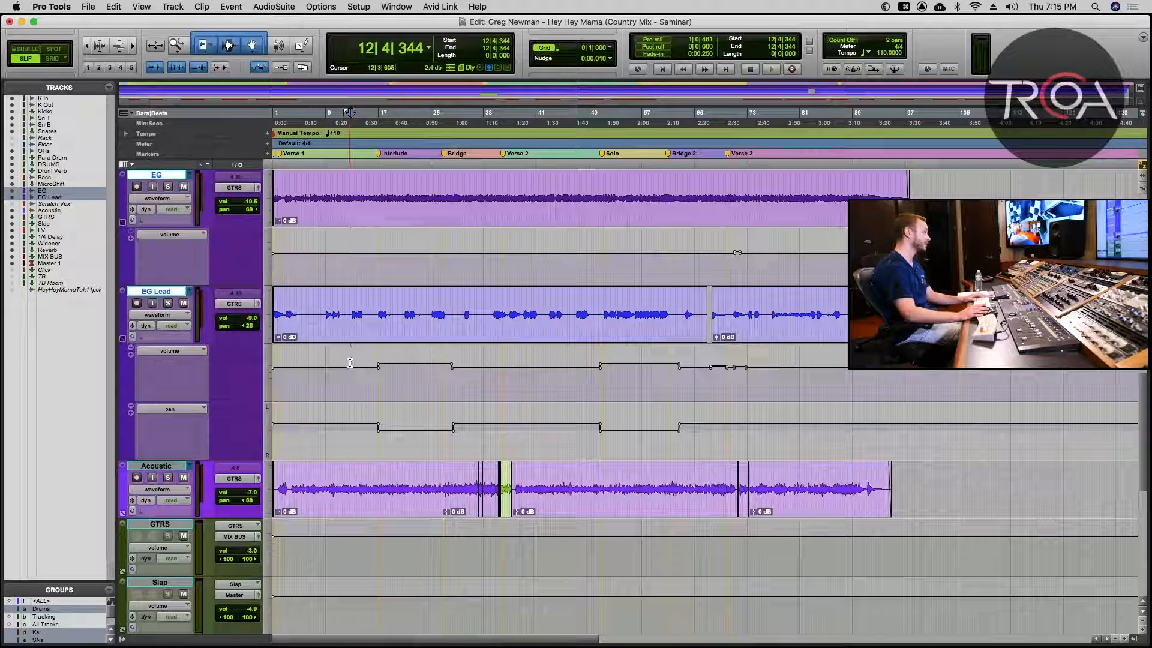
key(space)
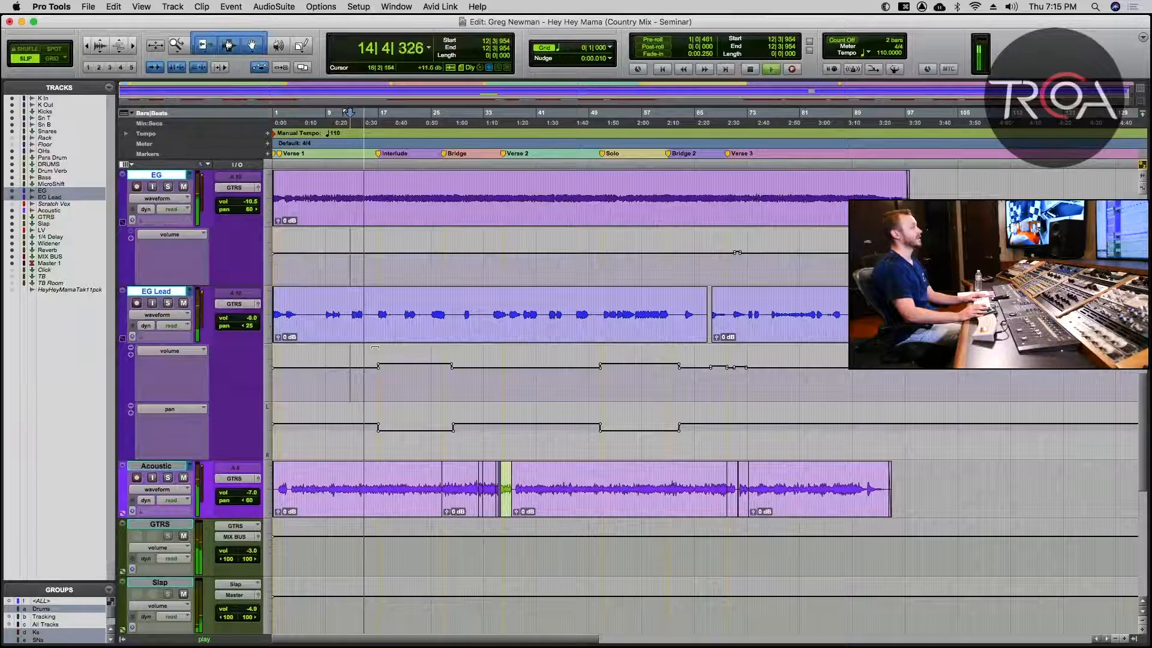
key(space)
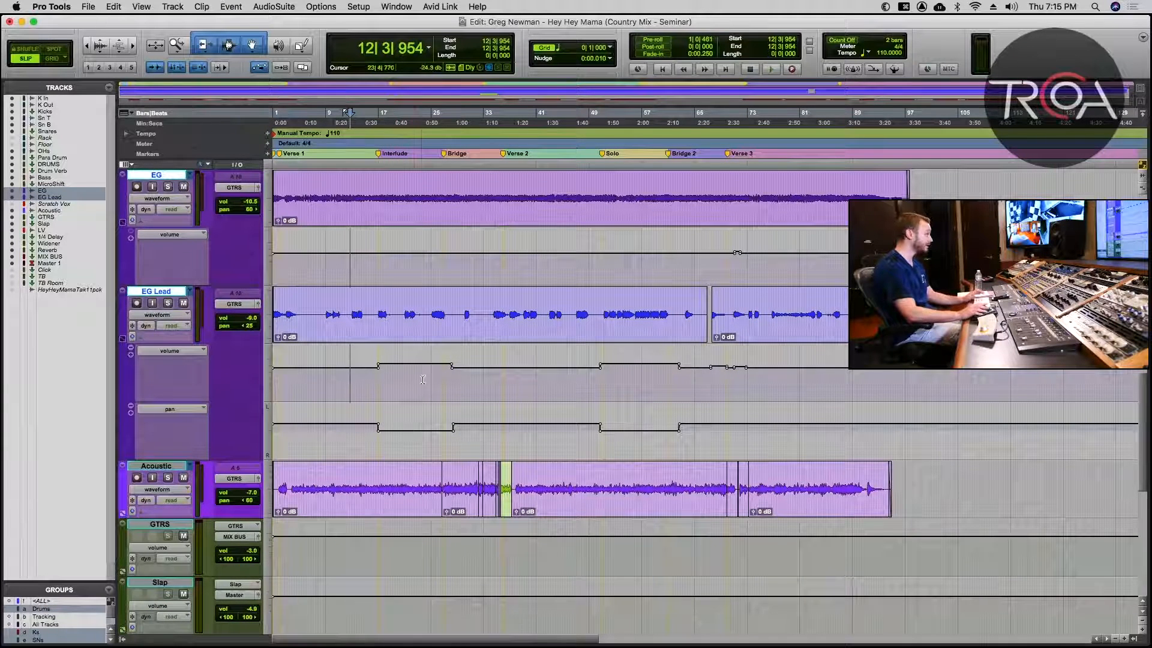
Play from about bar 15 into the Interlude to hear the EG Lead's volume and pan automation, and stop playback.
click(369, 367)
key(space)
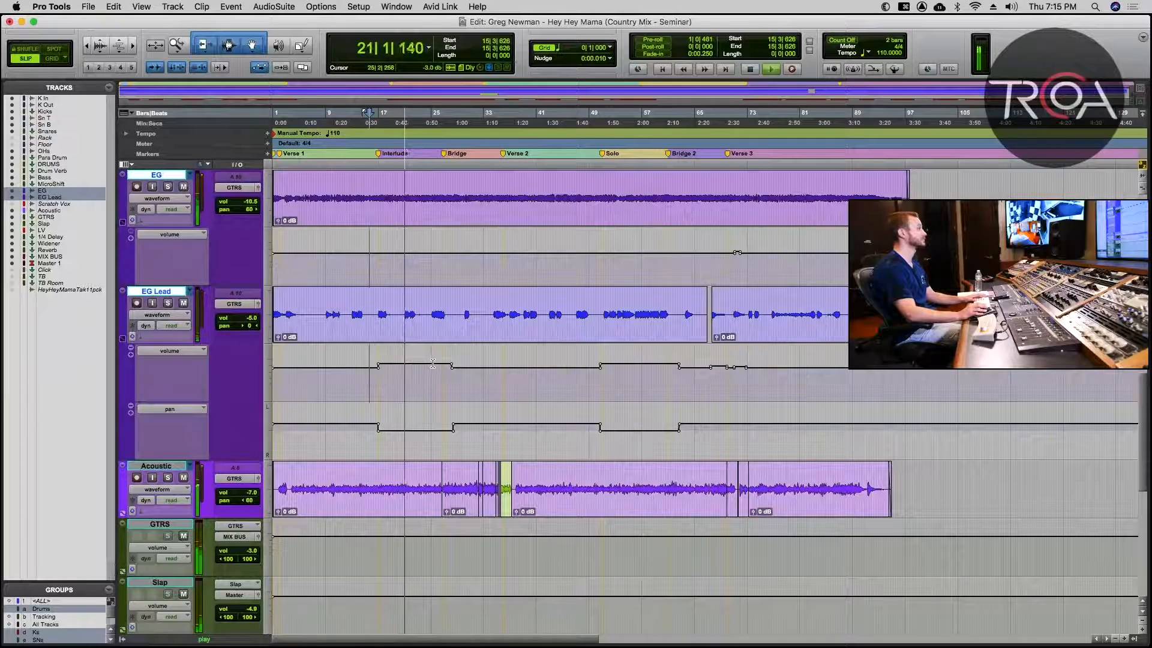
key(space)
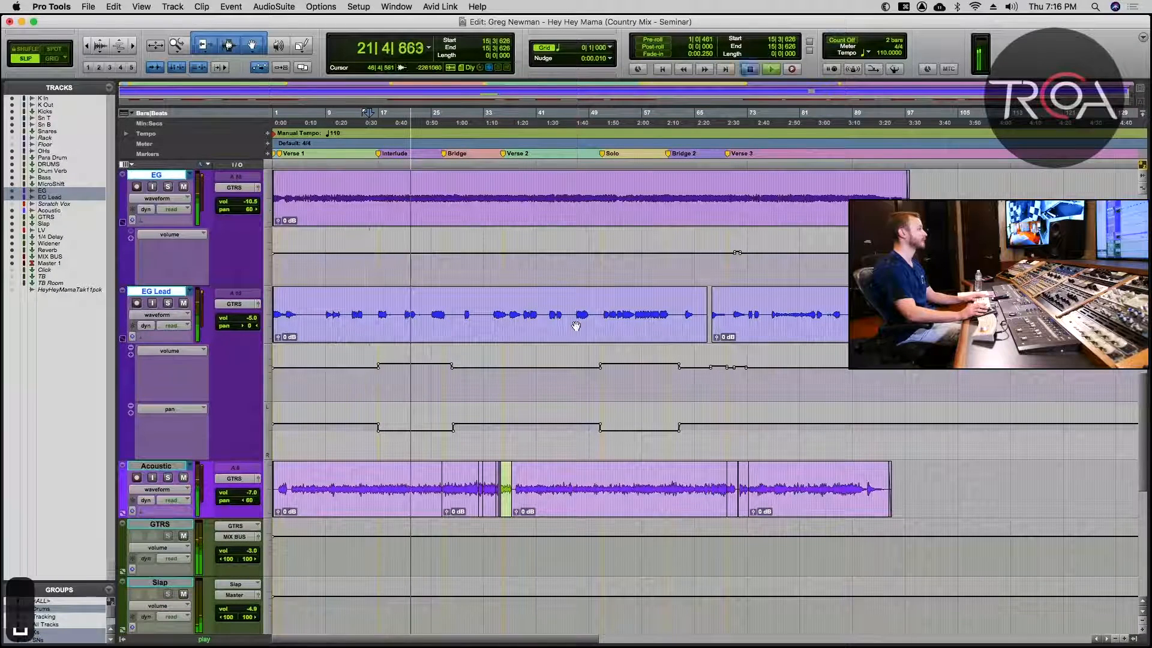
Play from about bar 46 into the Solo to check the EG Lead's volume and pan automation, and stop playback.
click(572, 309)
key(space)
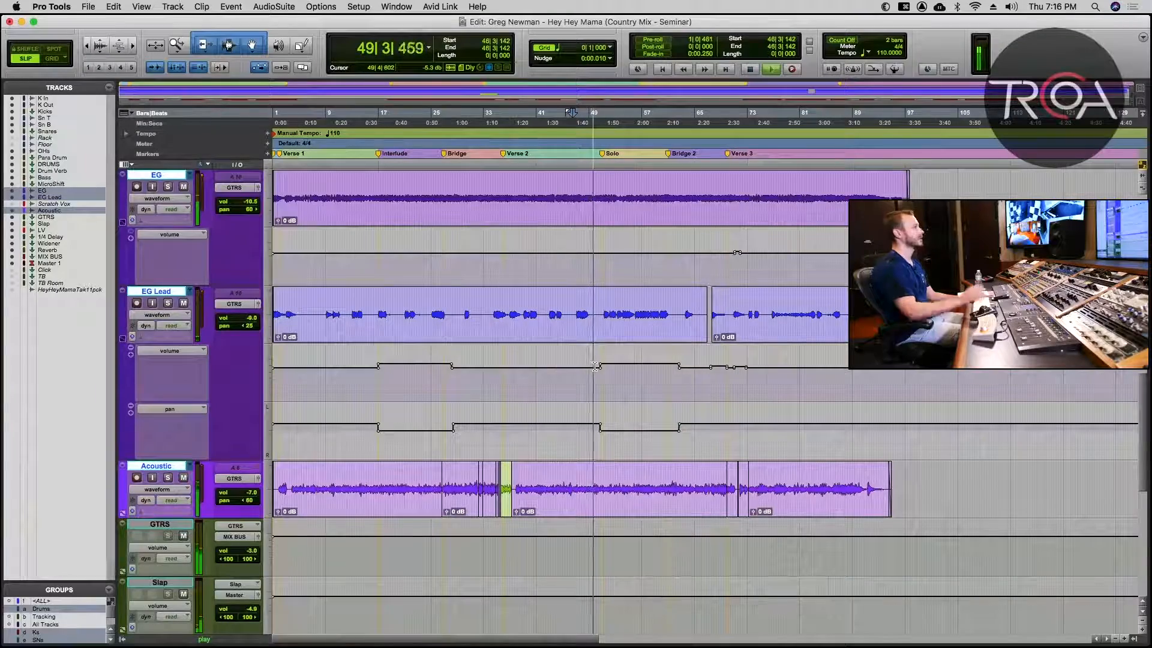
key(super+equal)
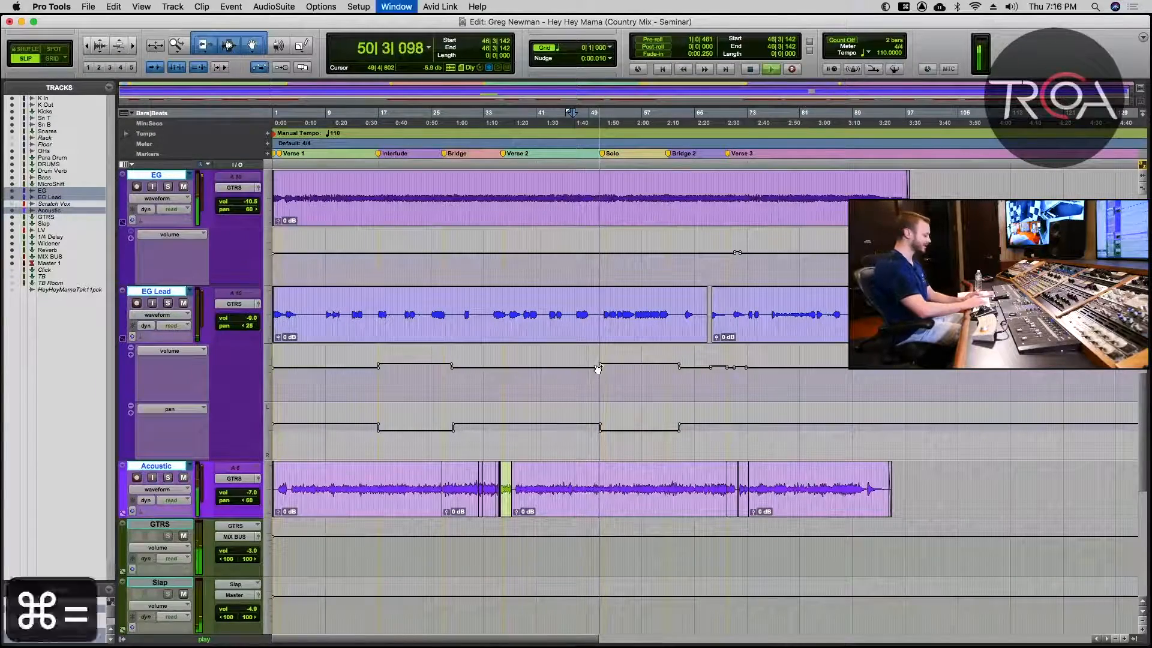
key(super+equal)
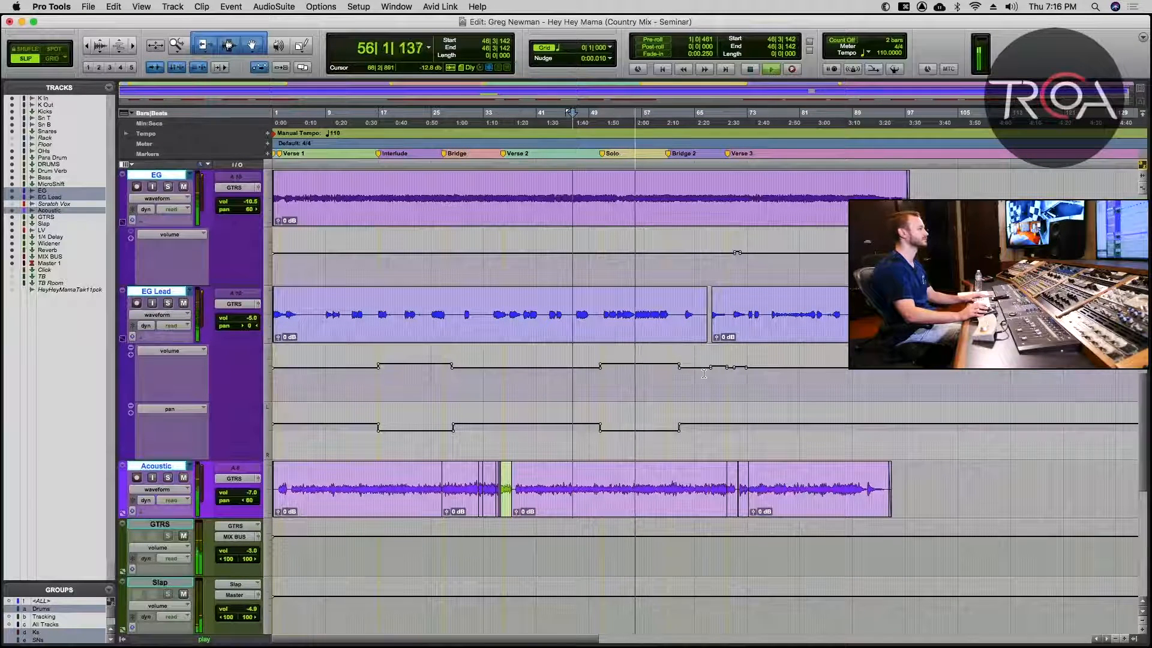
key(space)
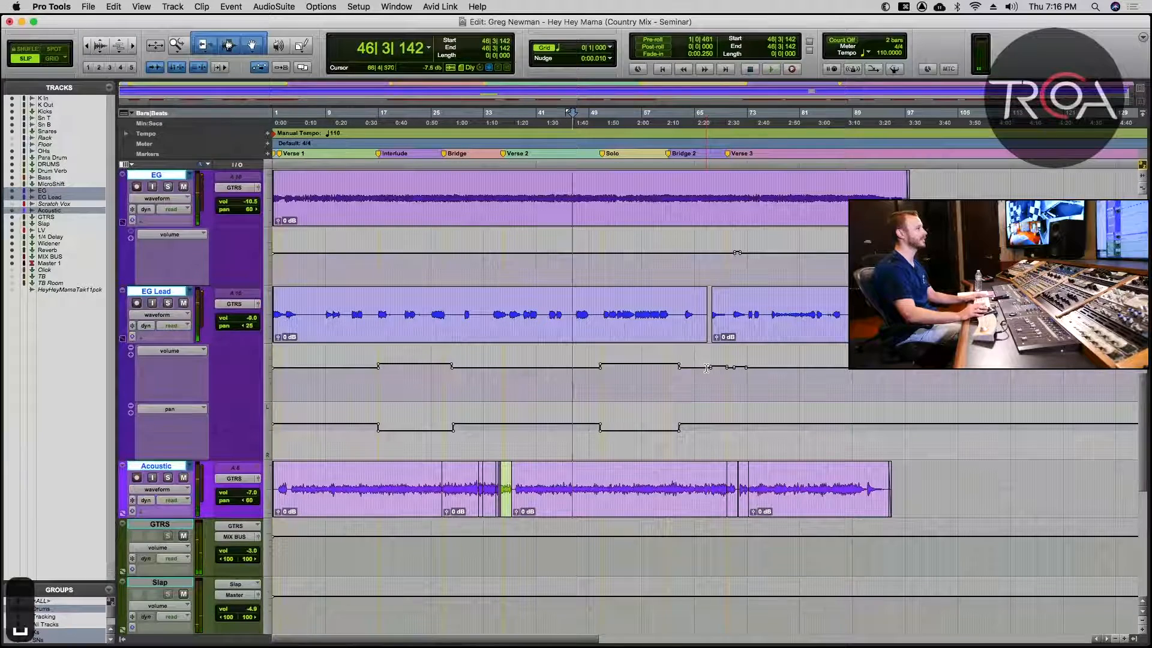
Play from about bar 66 into Verse 3 to hear the EG Lead's small volume rides, and stop playback.
click(706, 368)
key(space)
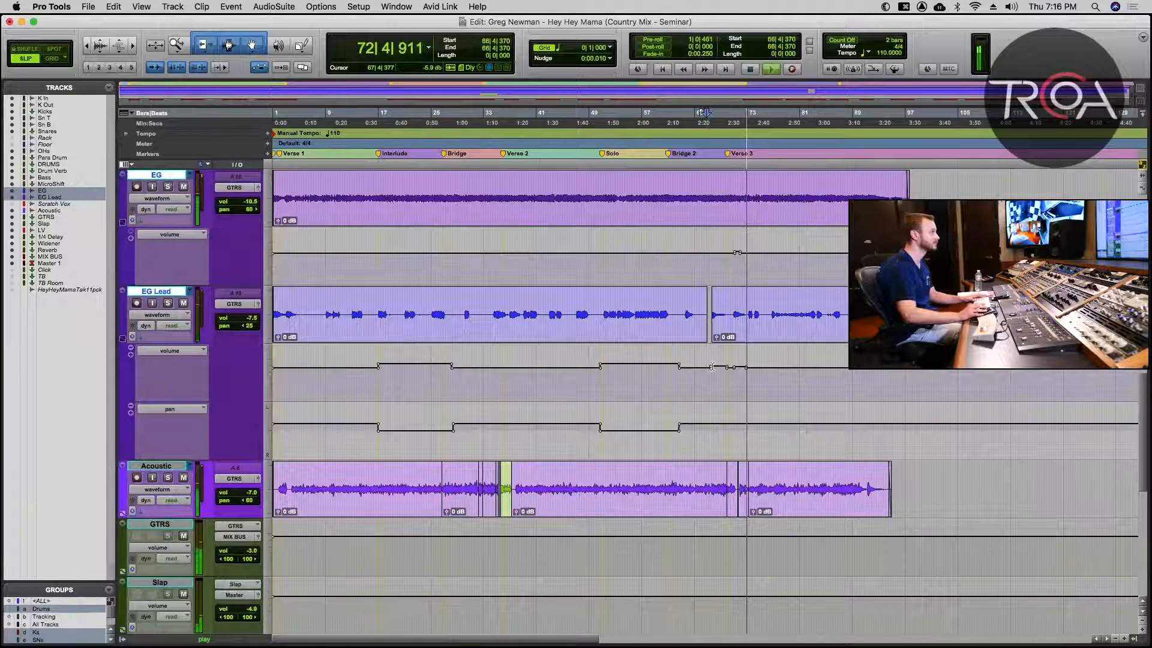
key(space)
Return to the Mix window, examine the Master 1 FG-X compressor and level sections during playback, and close the plug-in.
key(super+equal)
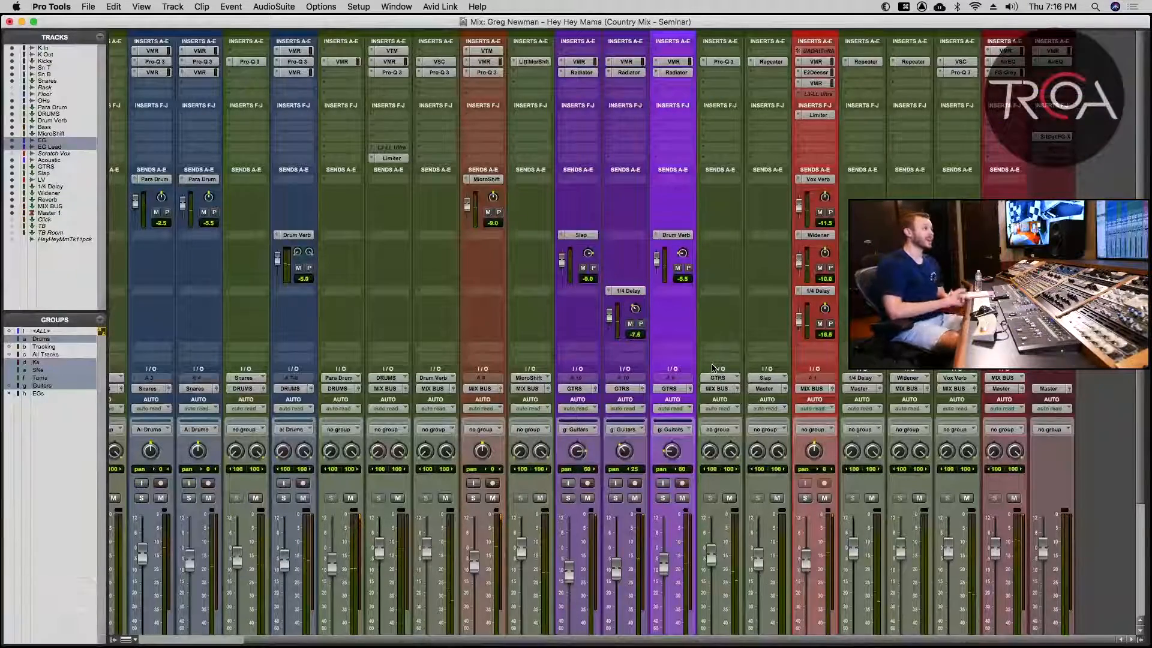
click(1065, 138)
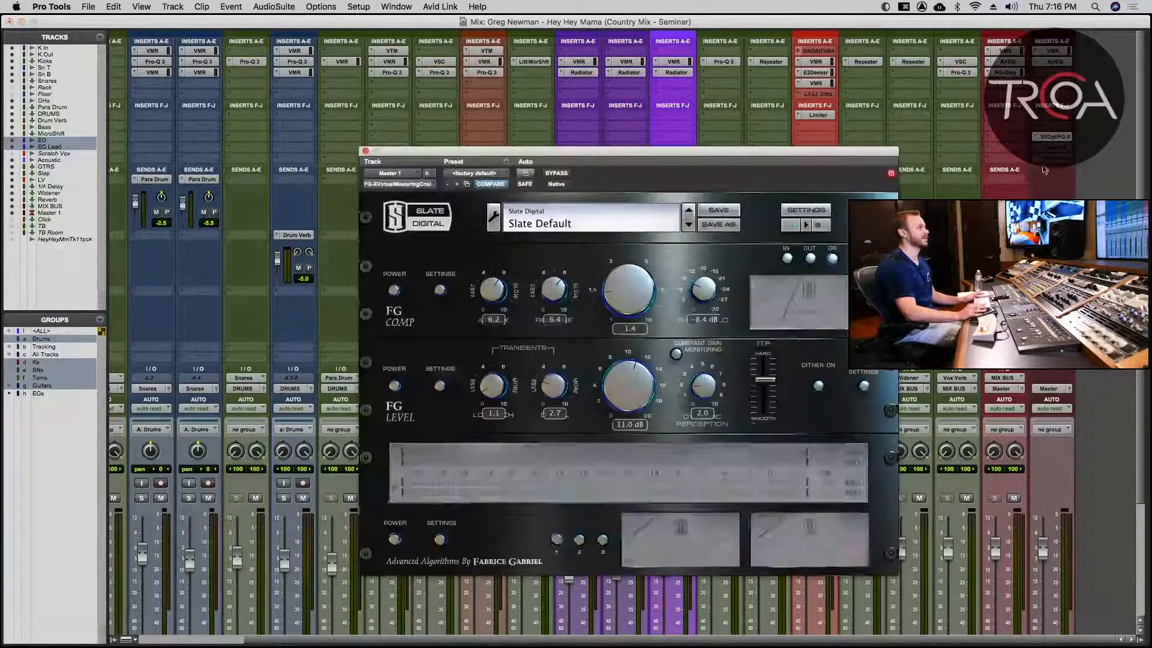
key(space)
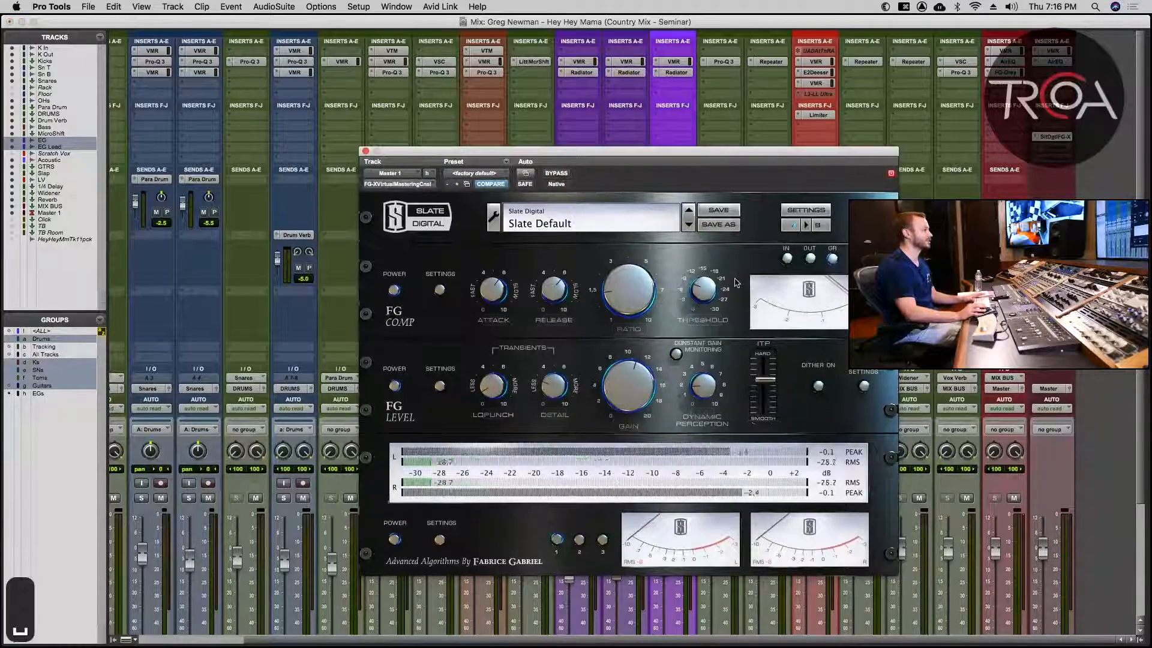
key(space)
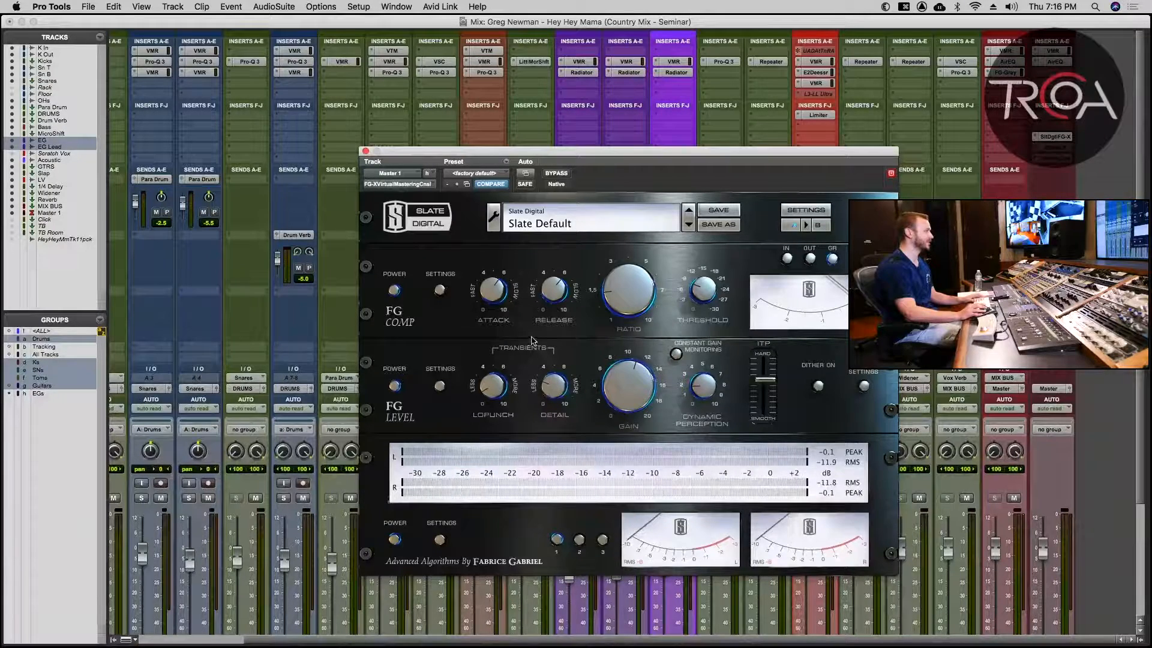
key(space)
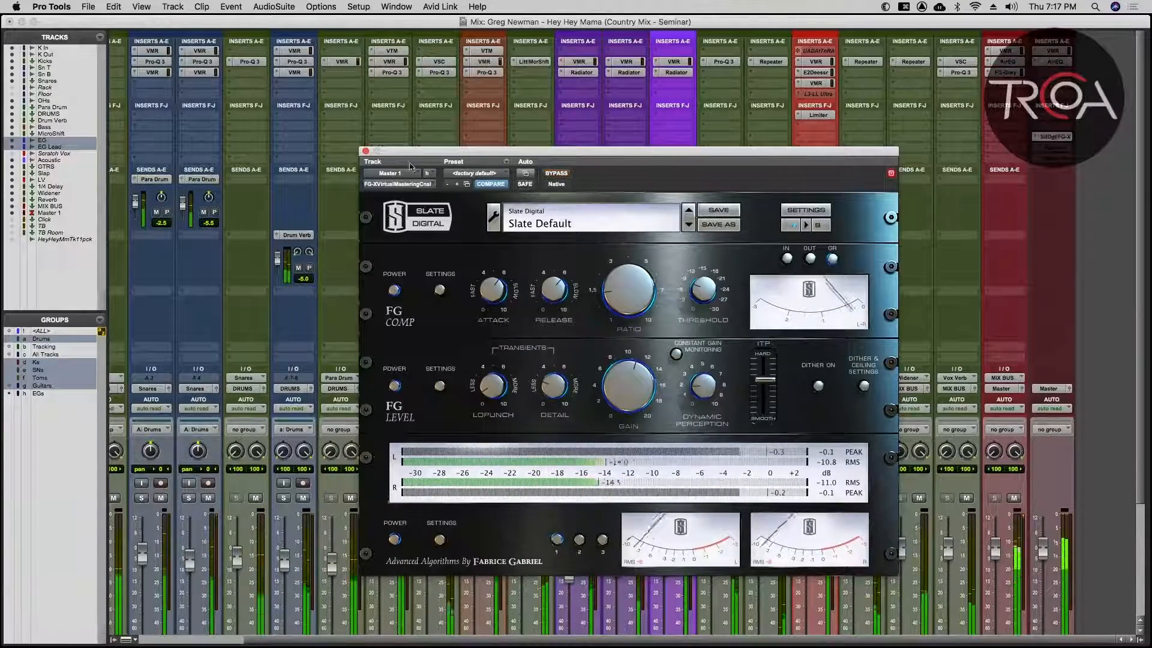
click(365, 152)
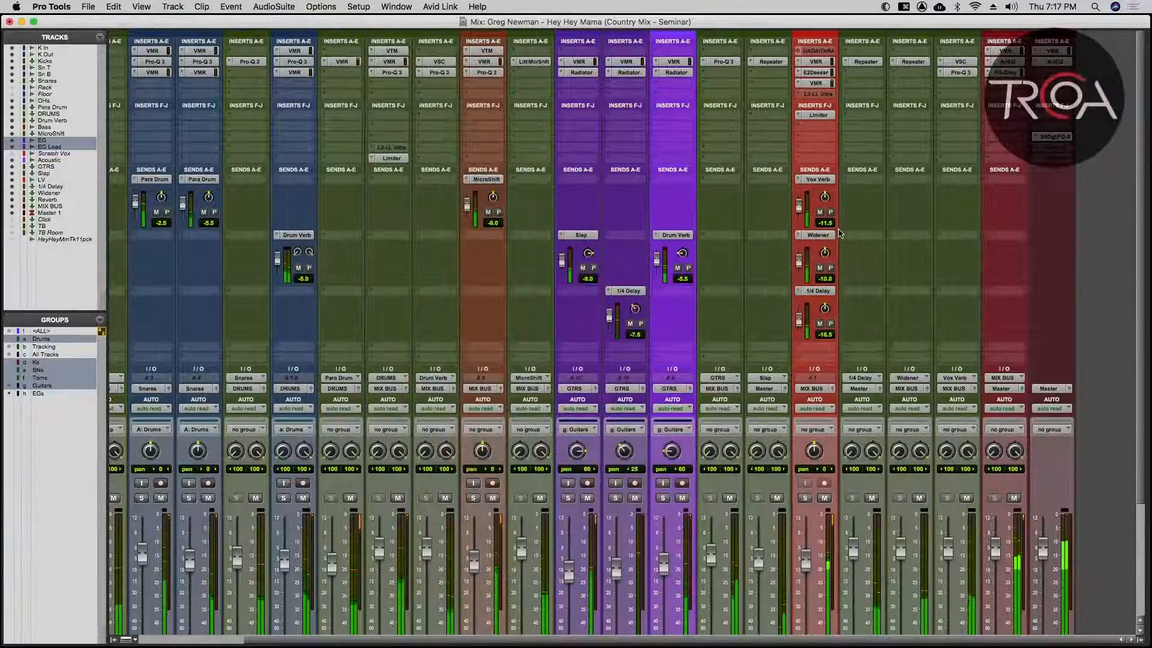